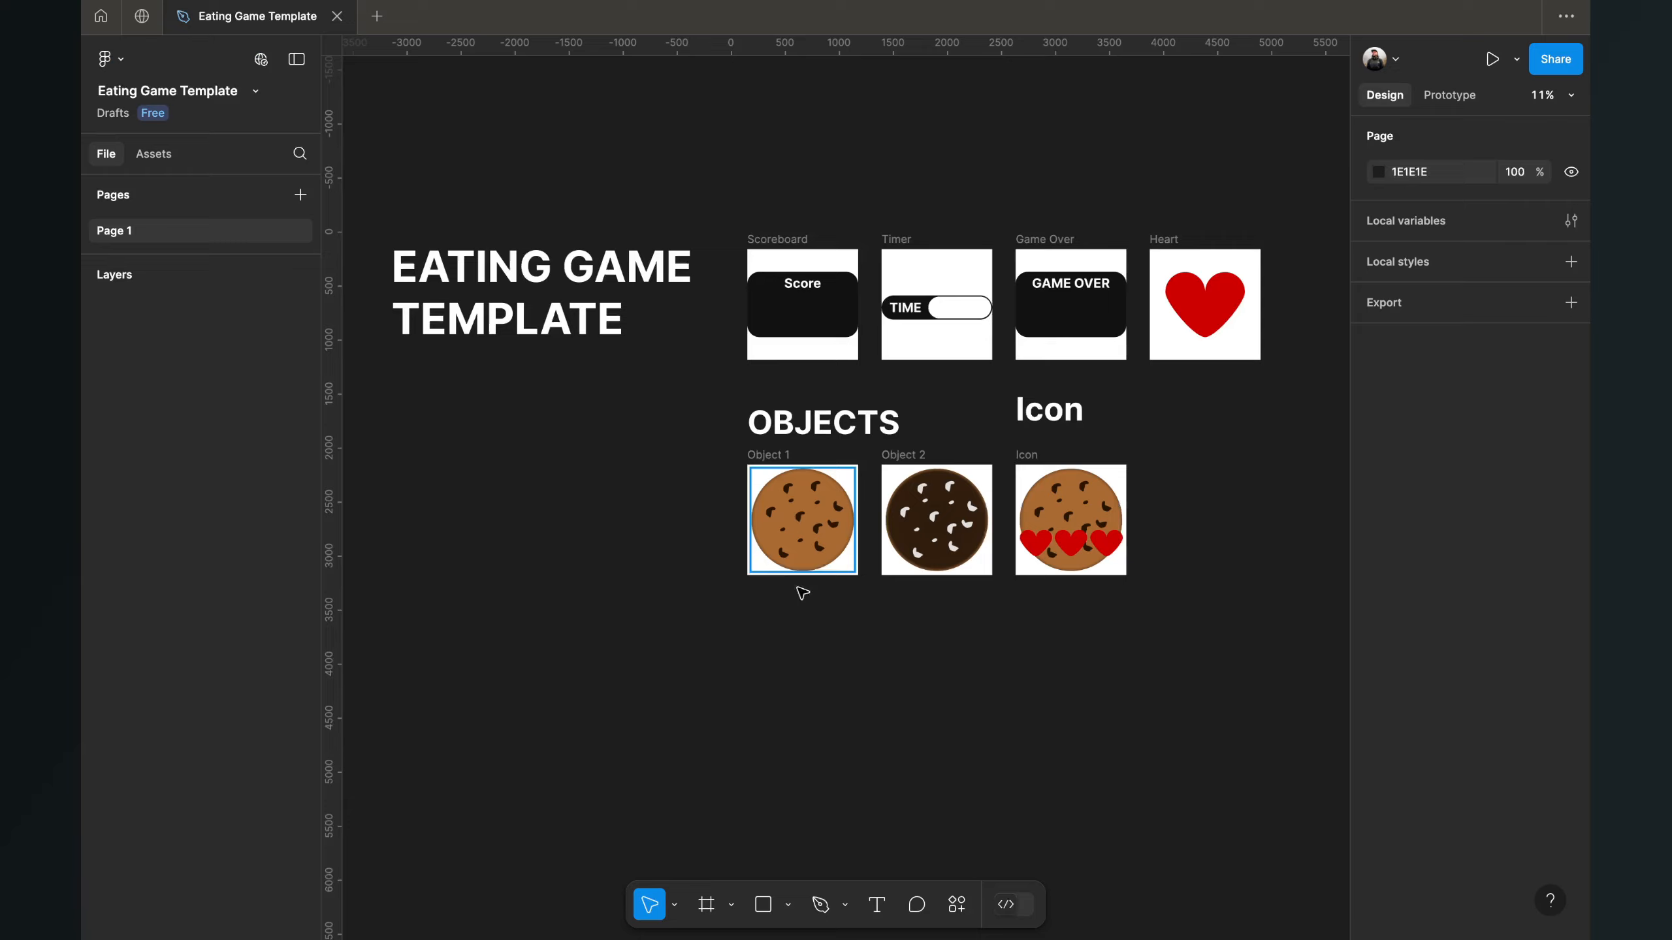
scroll(704, 690, right, 3)
scroll(709, 690, left, 2)
scroll(709, 690, up, 2)
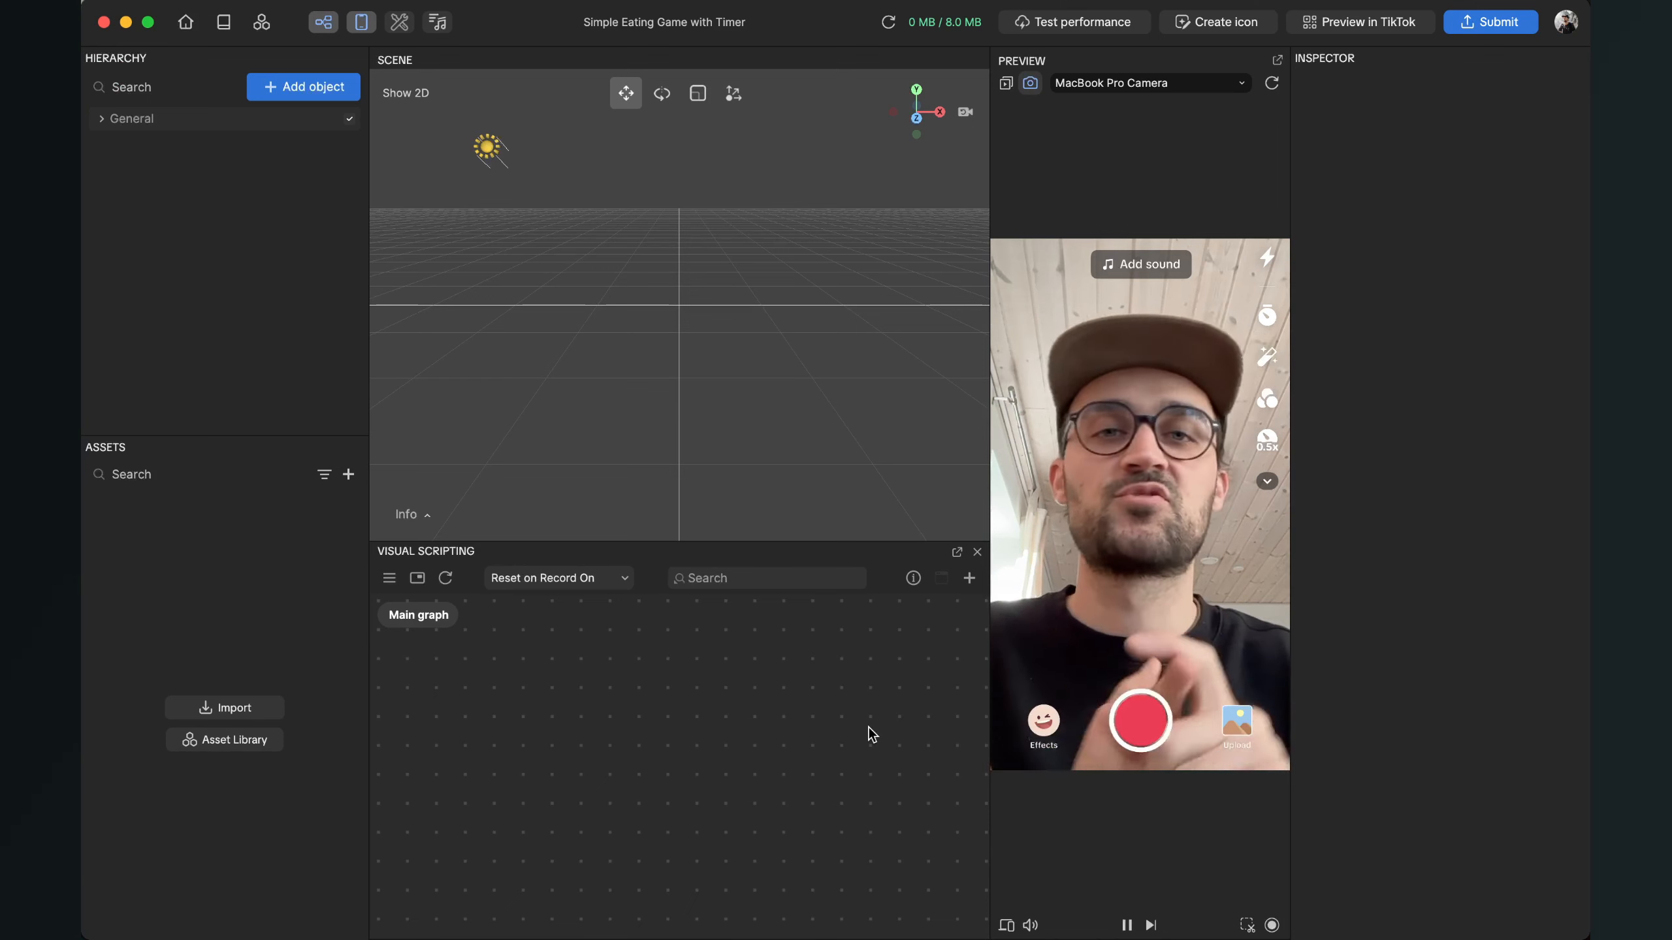
Step: Import the Object Controller, Score System and Timer subgraphs and the Textures folder from Finder into the project's assets
key(super+Tab)
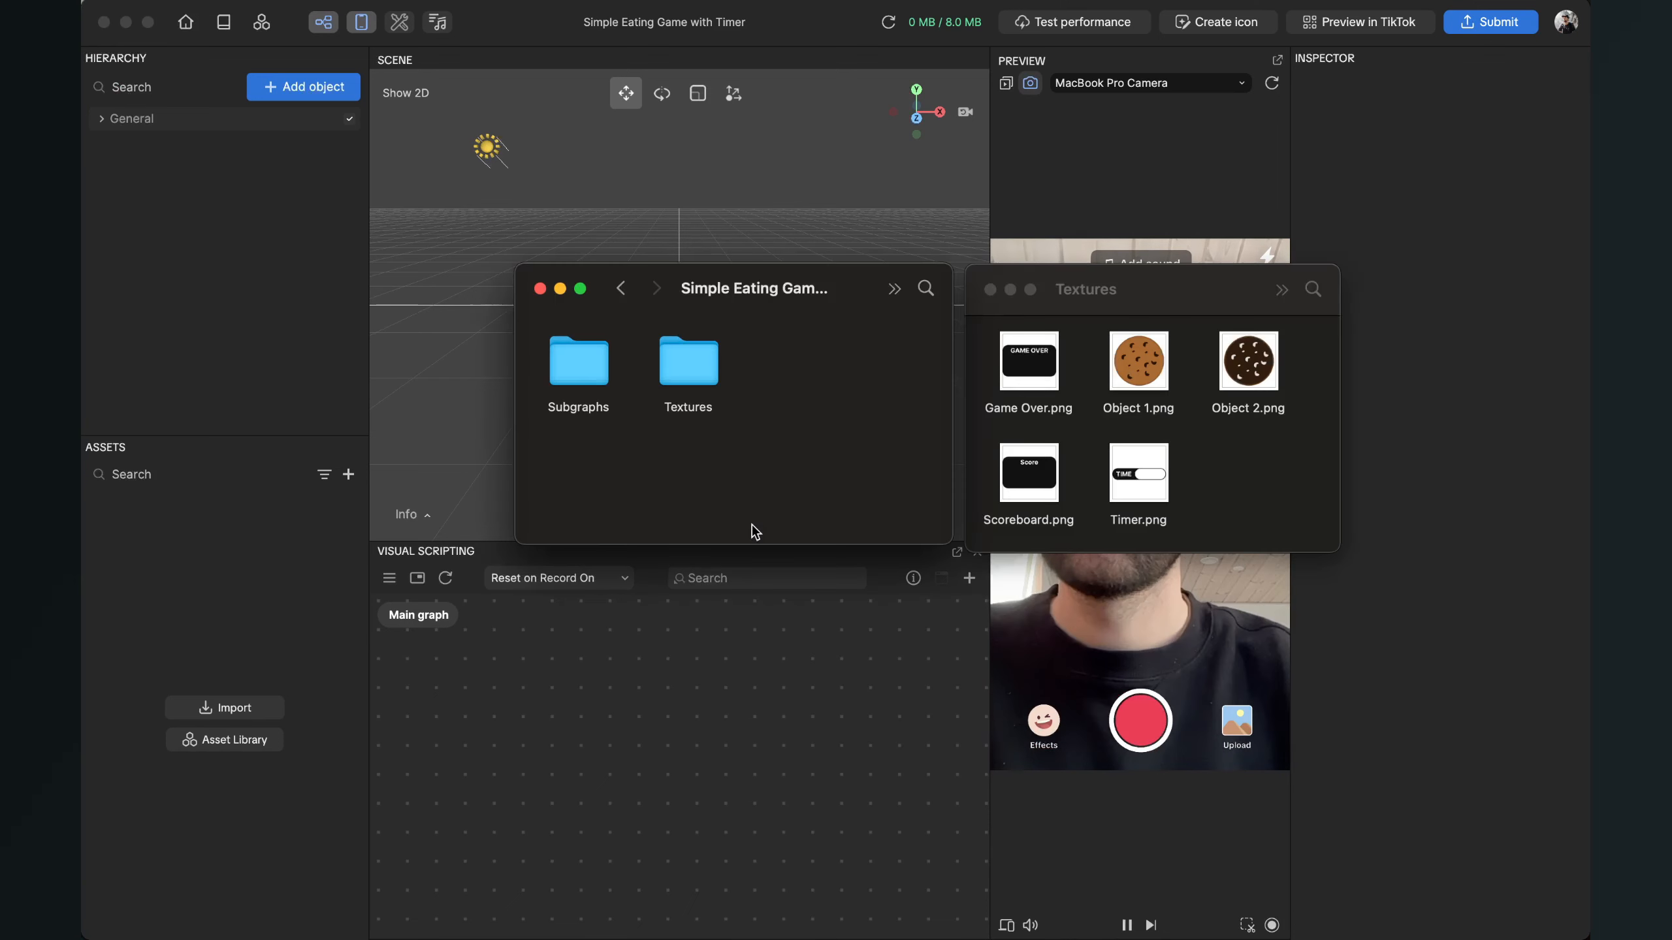
double_click(559, 367)
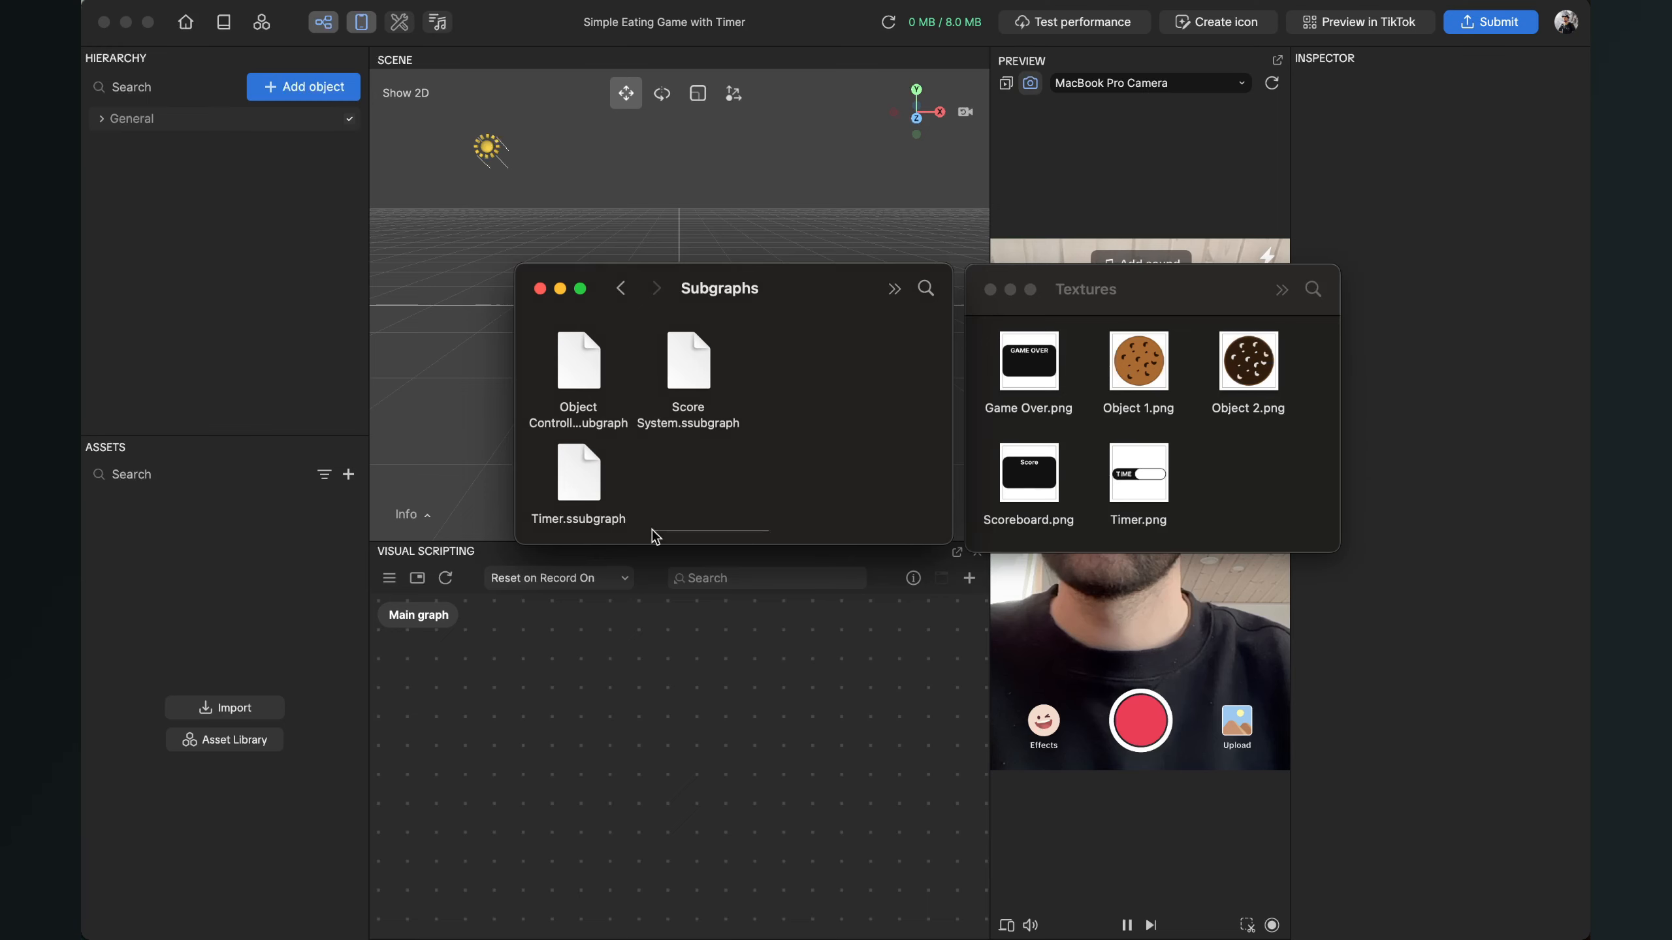
drag(651, 530, 588, 344)
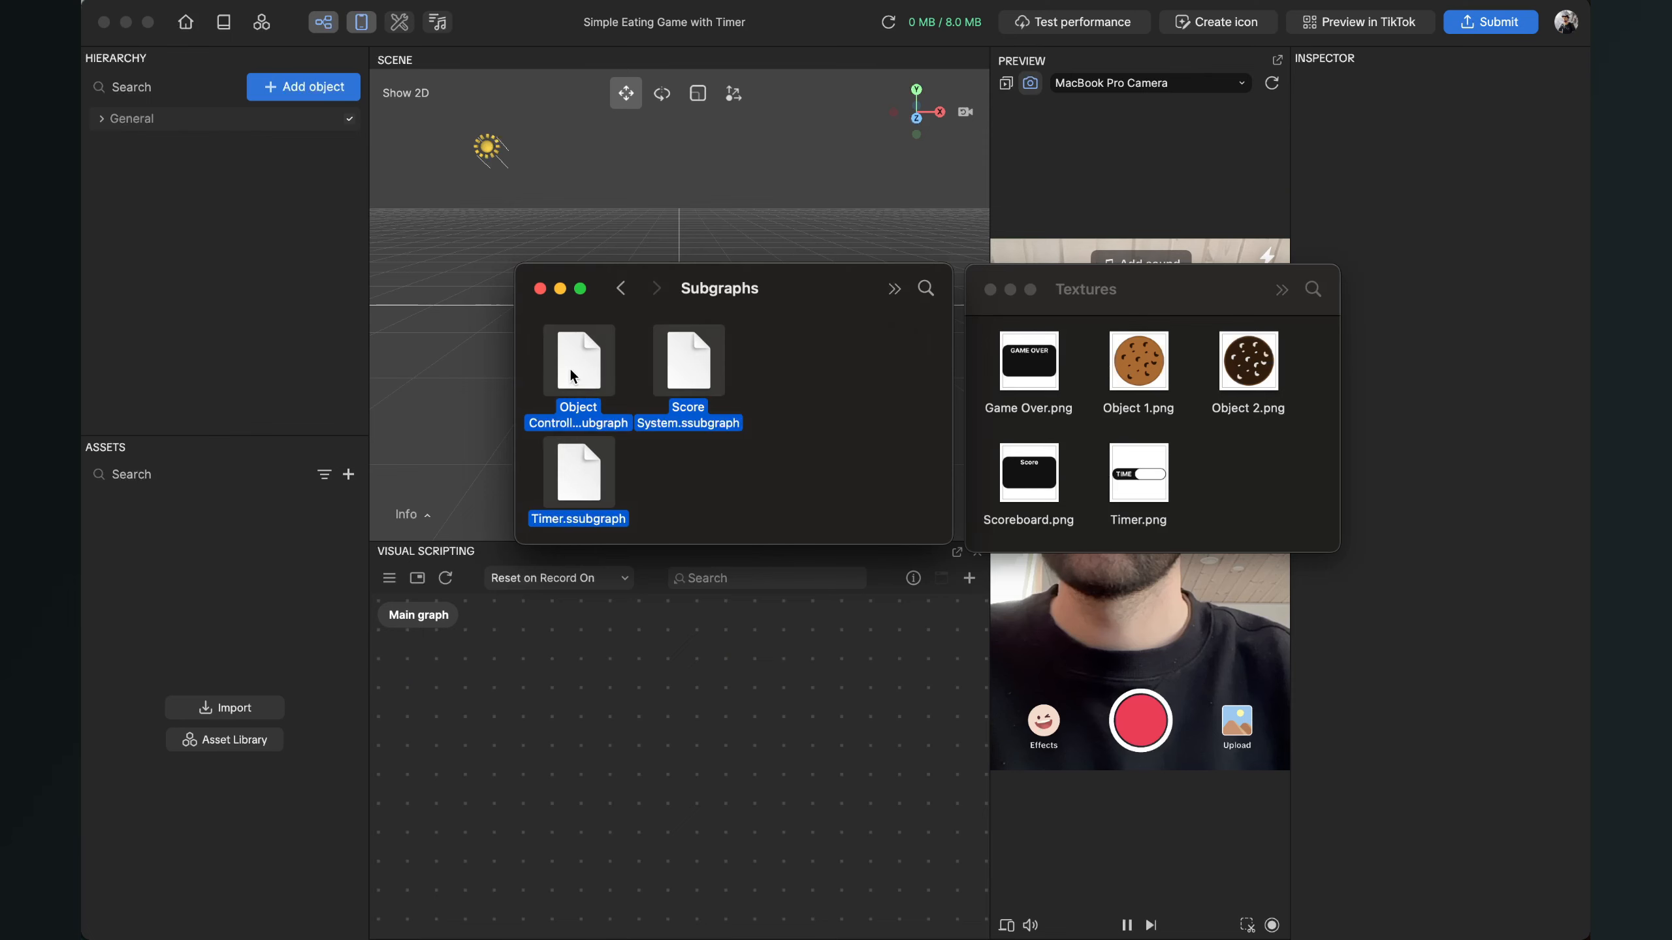
drag(584, 364, 226, 609)
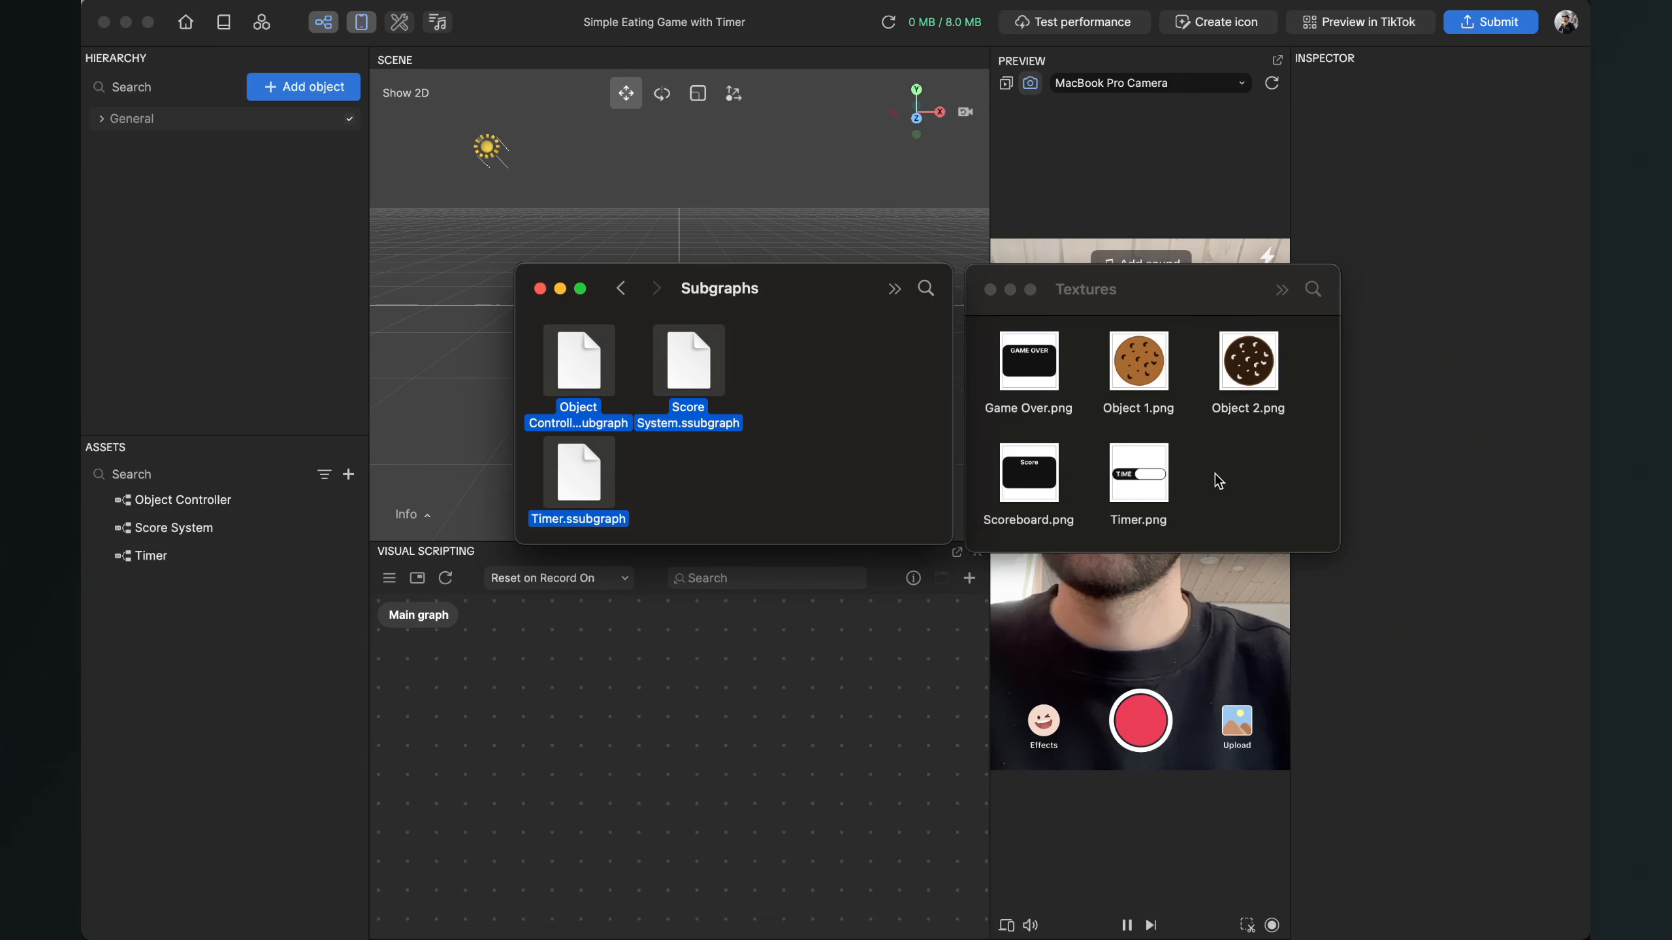
click(1253, 496)
drag(1306, 523, 262, 736)
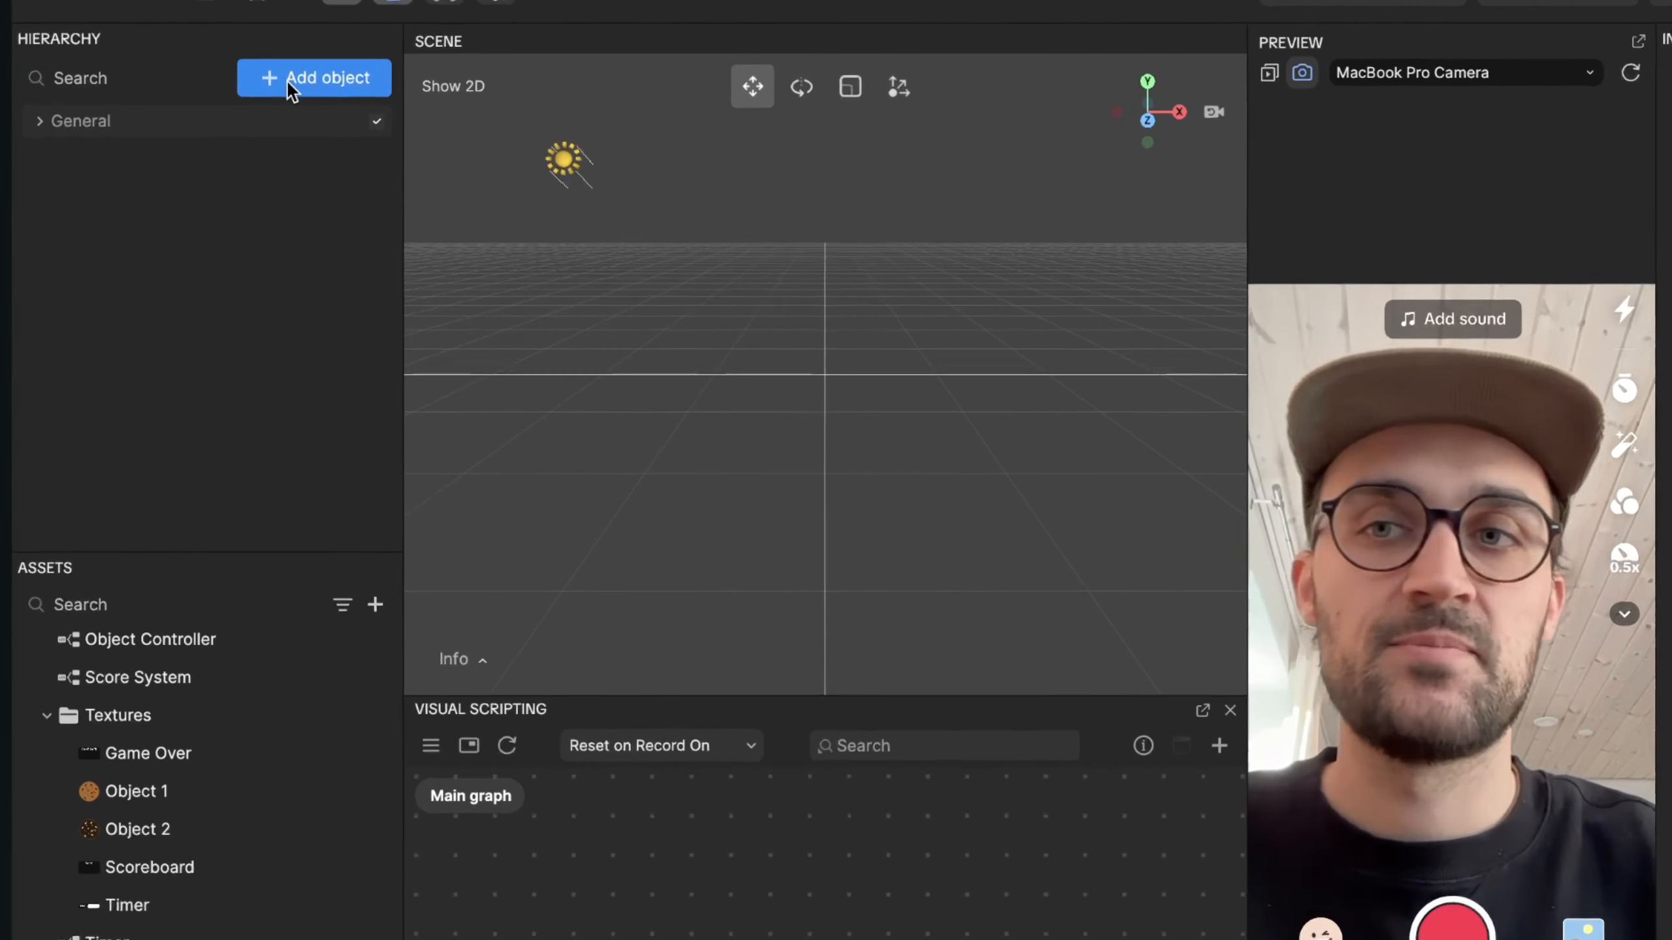
Step: Add a 2D Scene Object to the hierarchy and rename it Objects
click(285, 88)
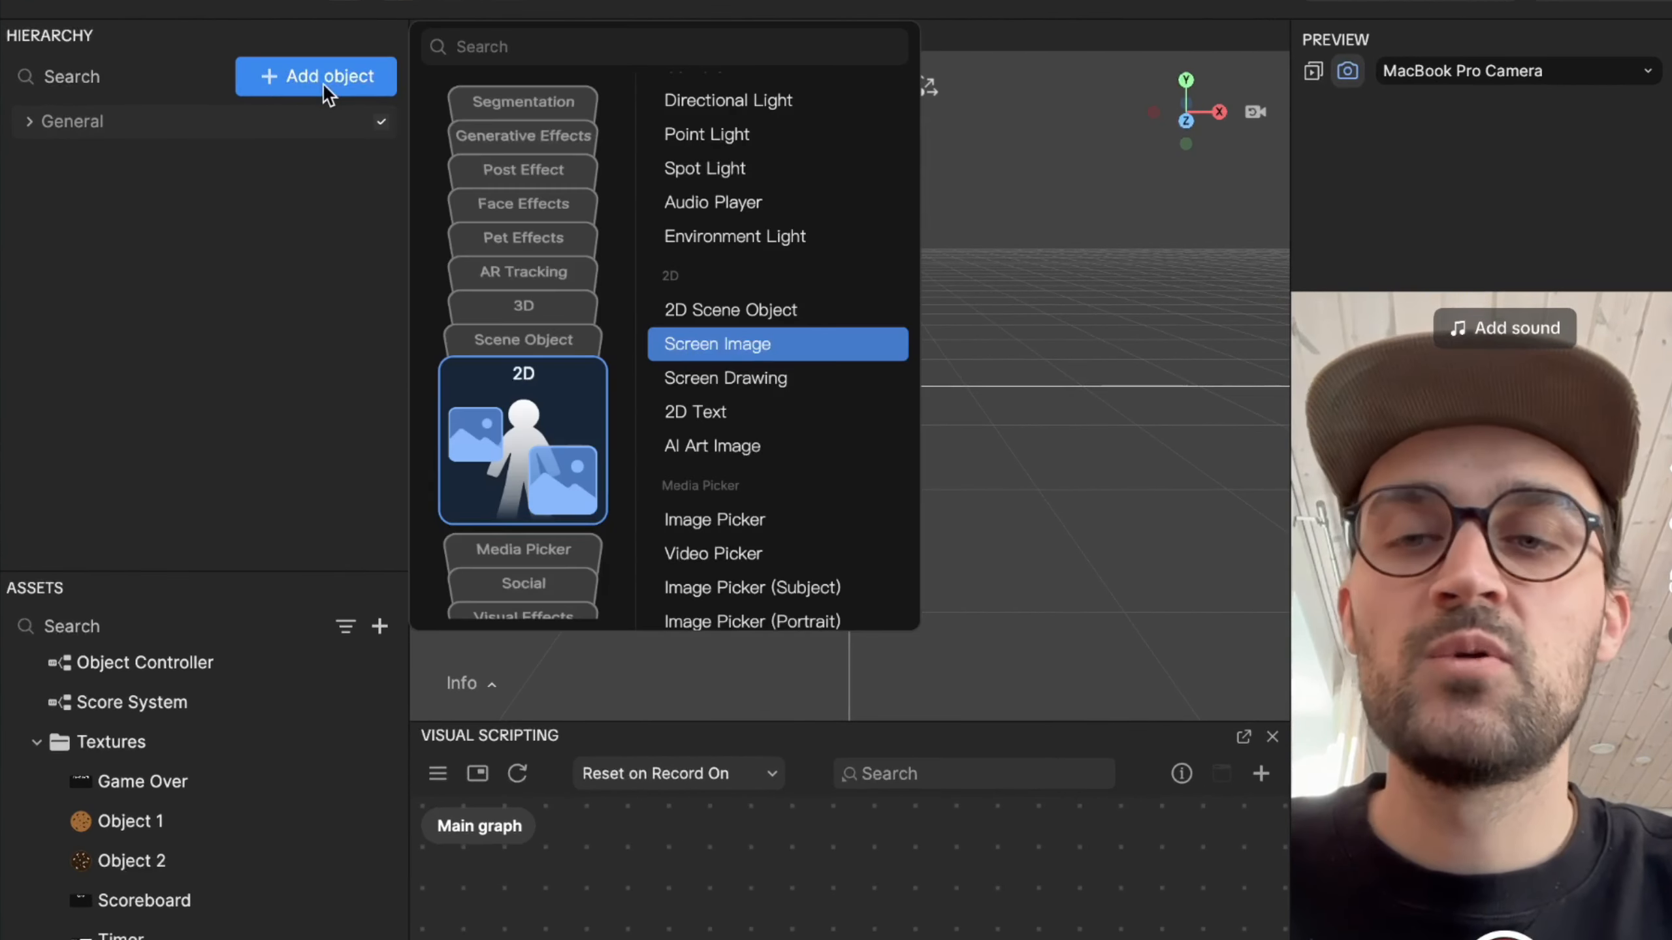
mouse_move(527, 439)
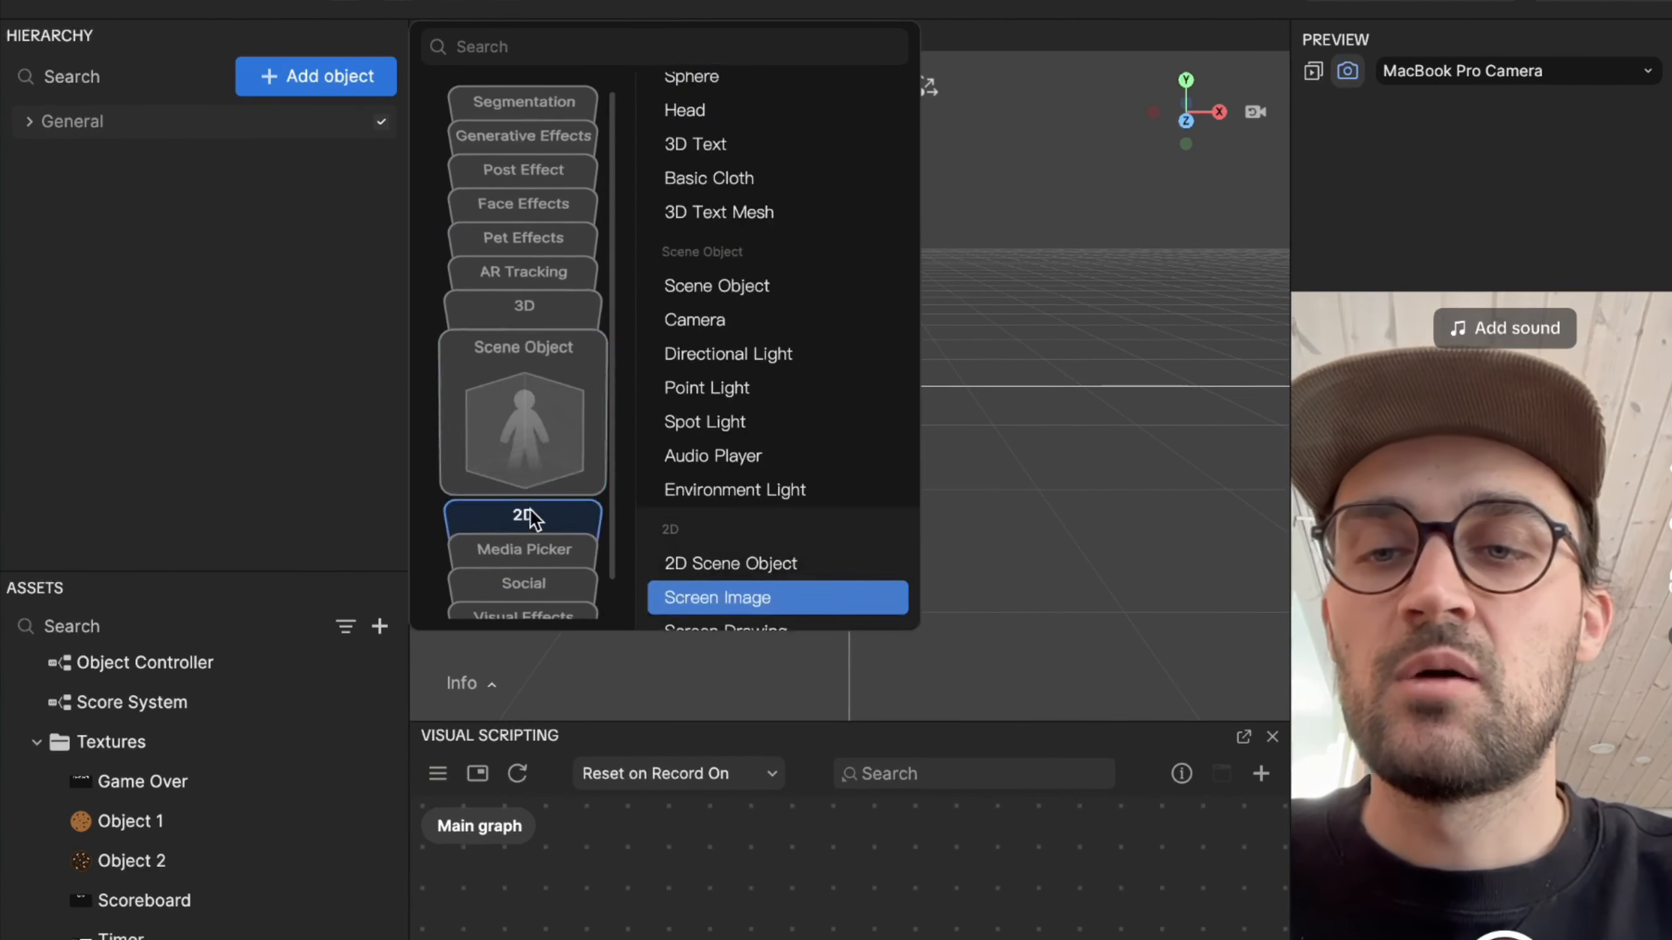
mouse_move(520, 492)
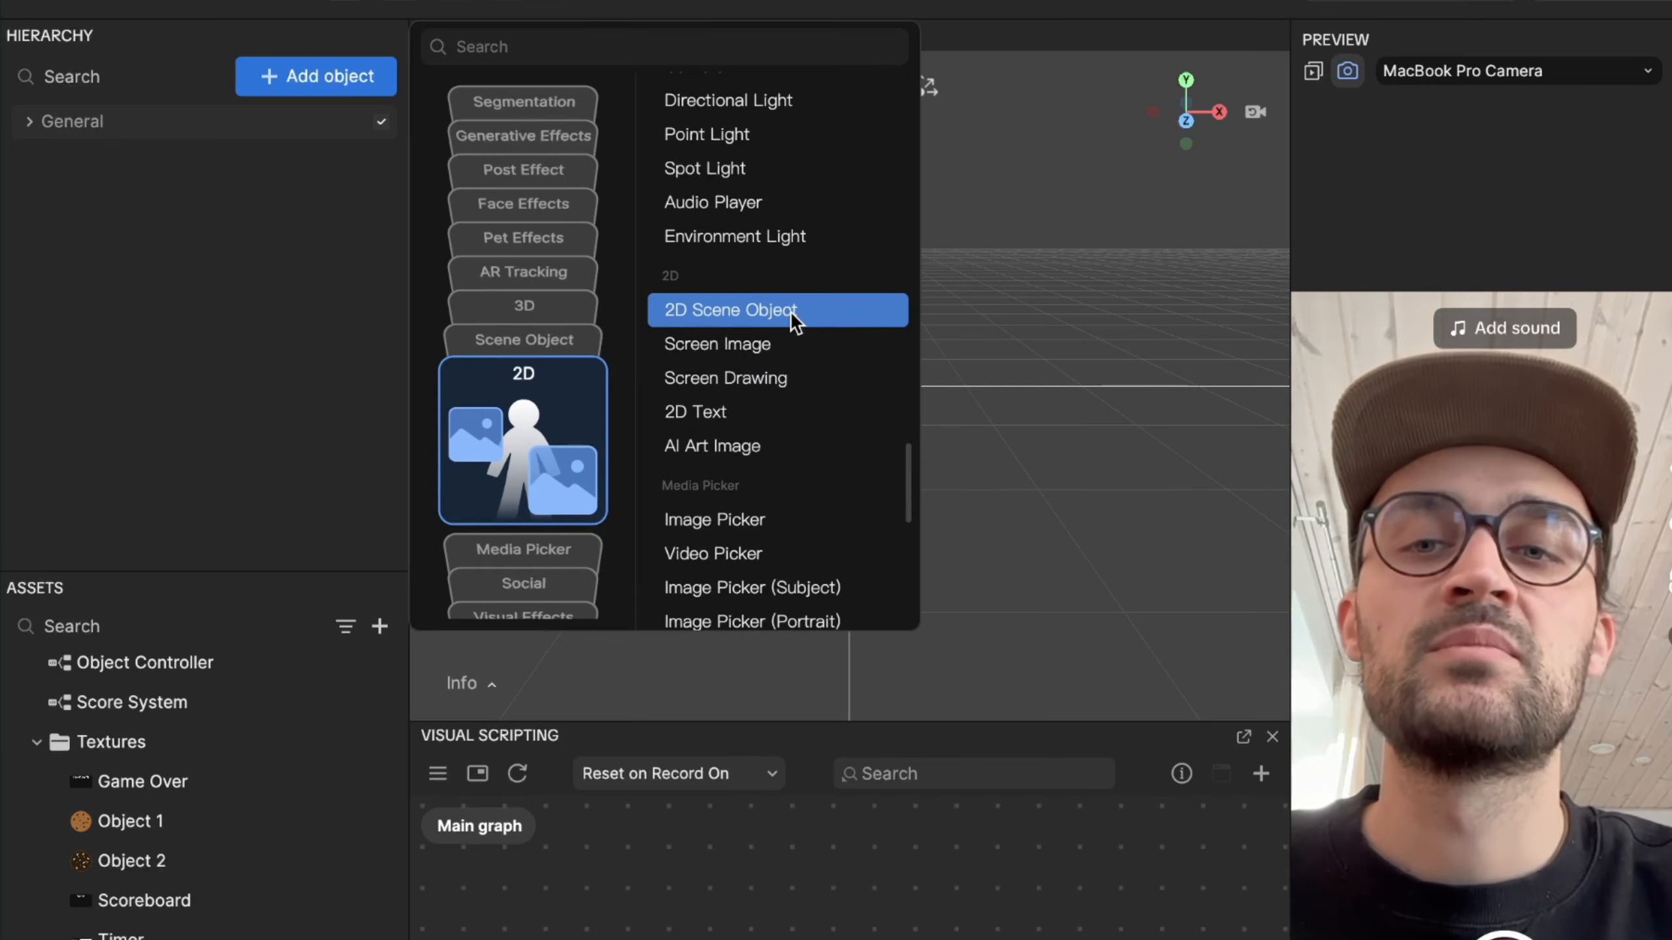
click(790, 311)
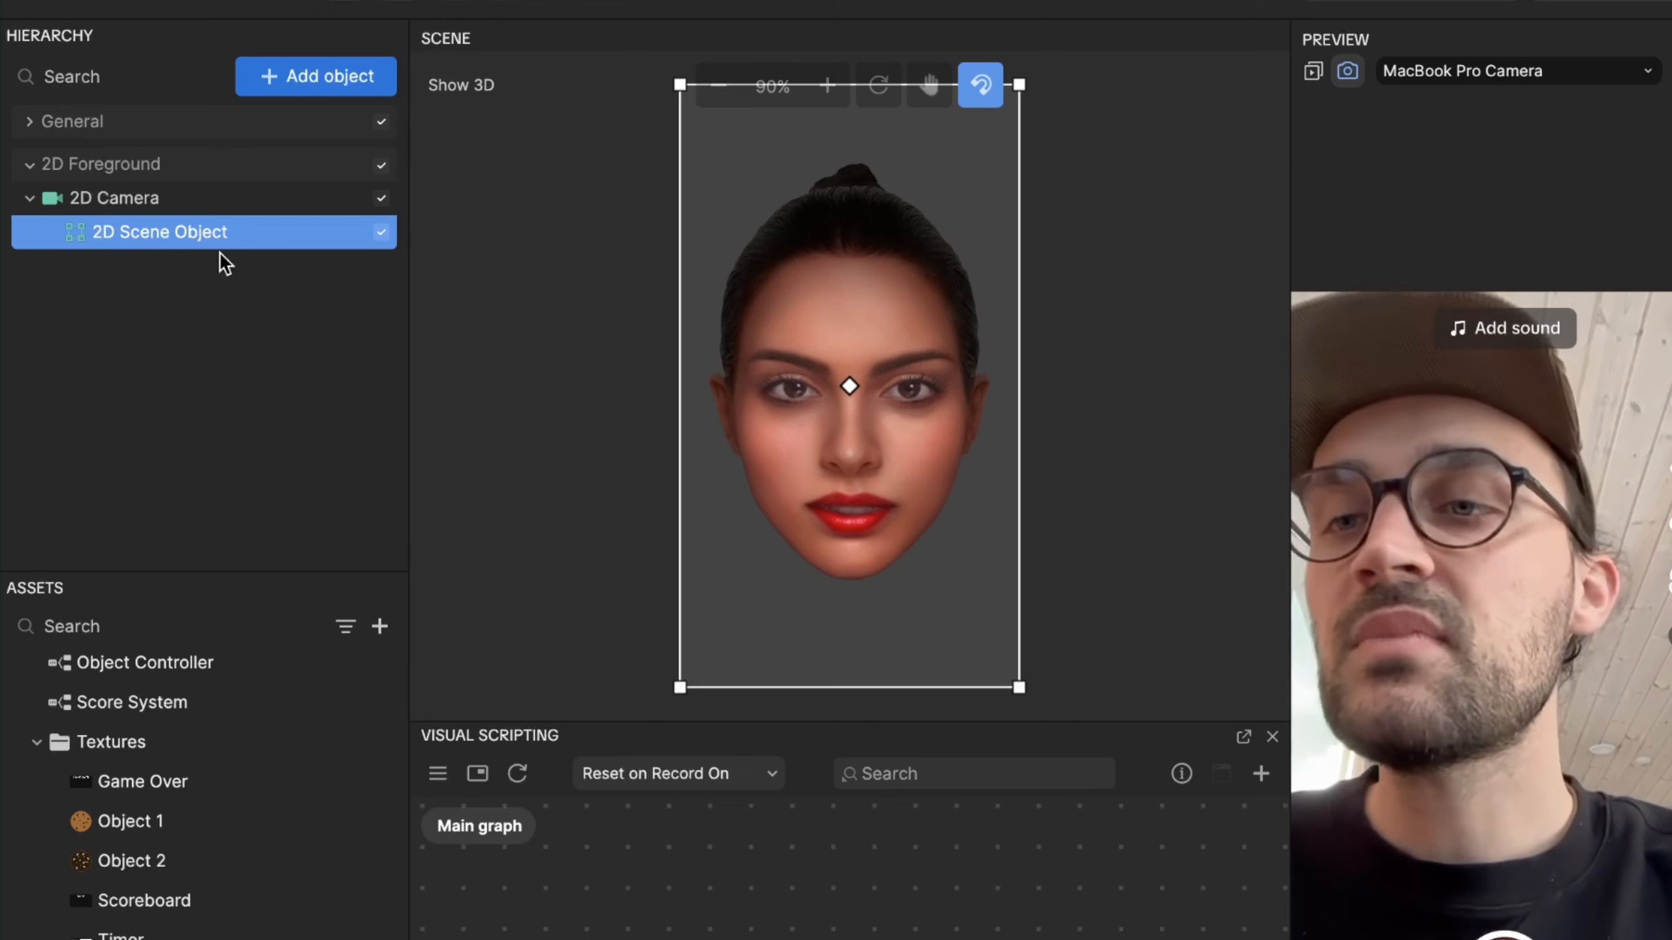
right_click(146, 242)
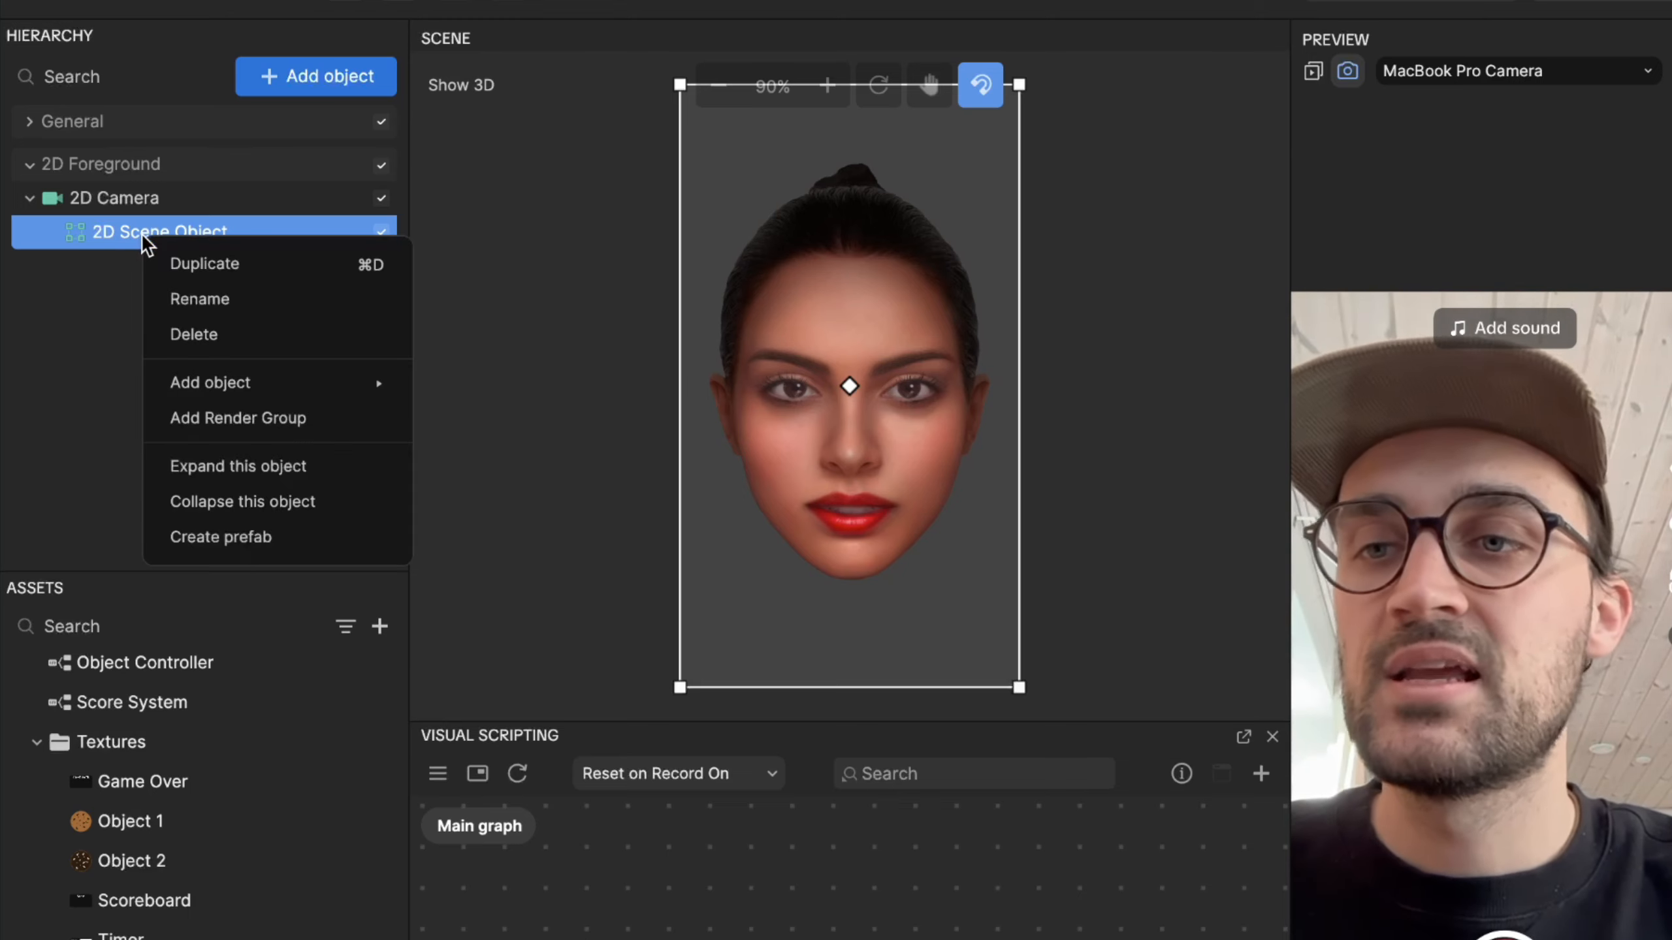
click(195, 296)
text(Obje)
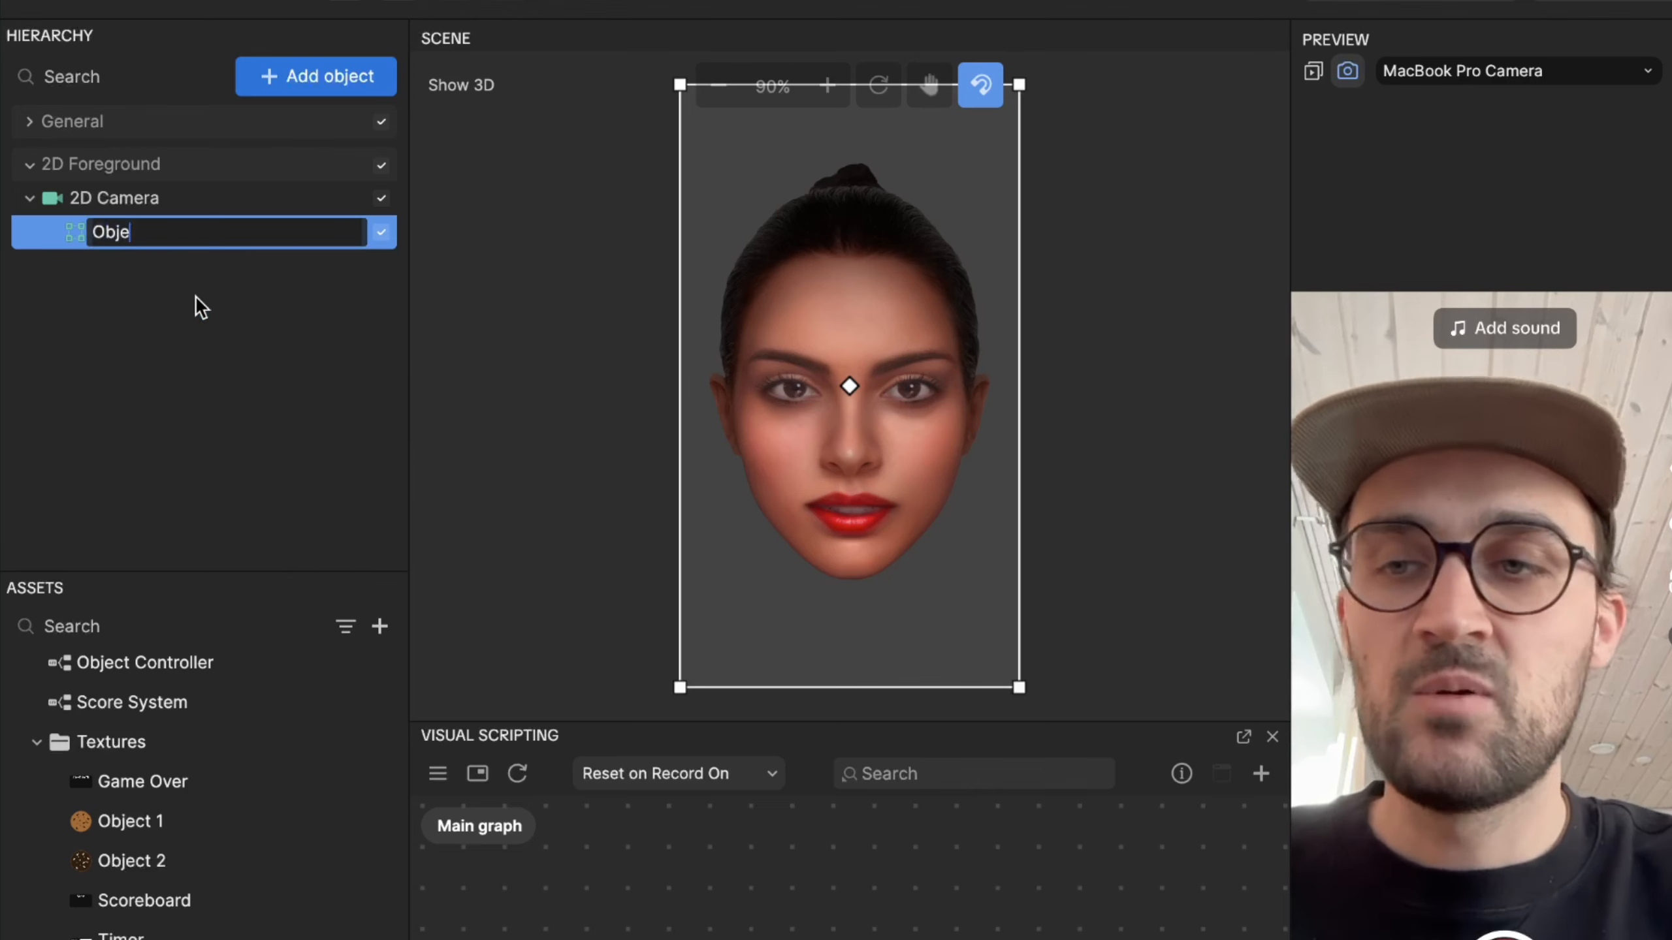
text(cts)
key(Return)
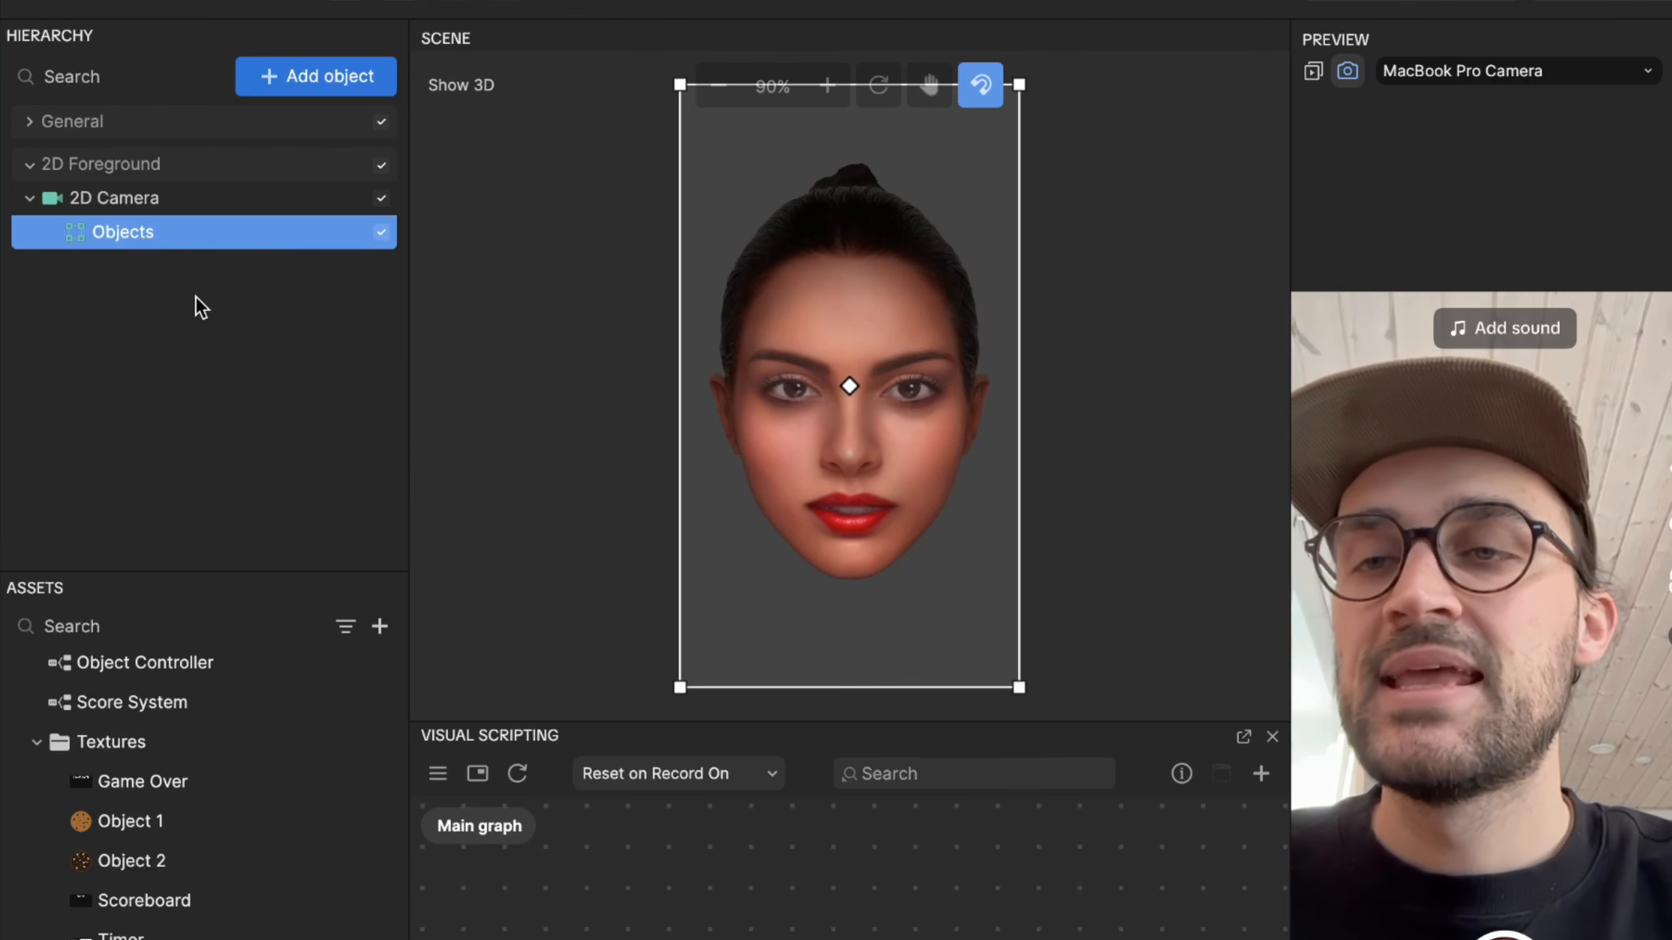
Step: Add a Screen Image to the 2D Camera and rename it Object 1
click(328, 79)
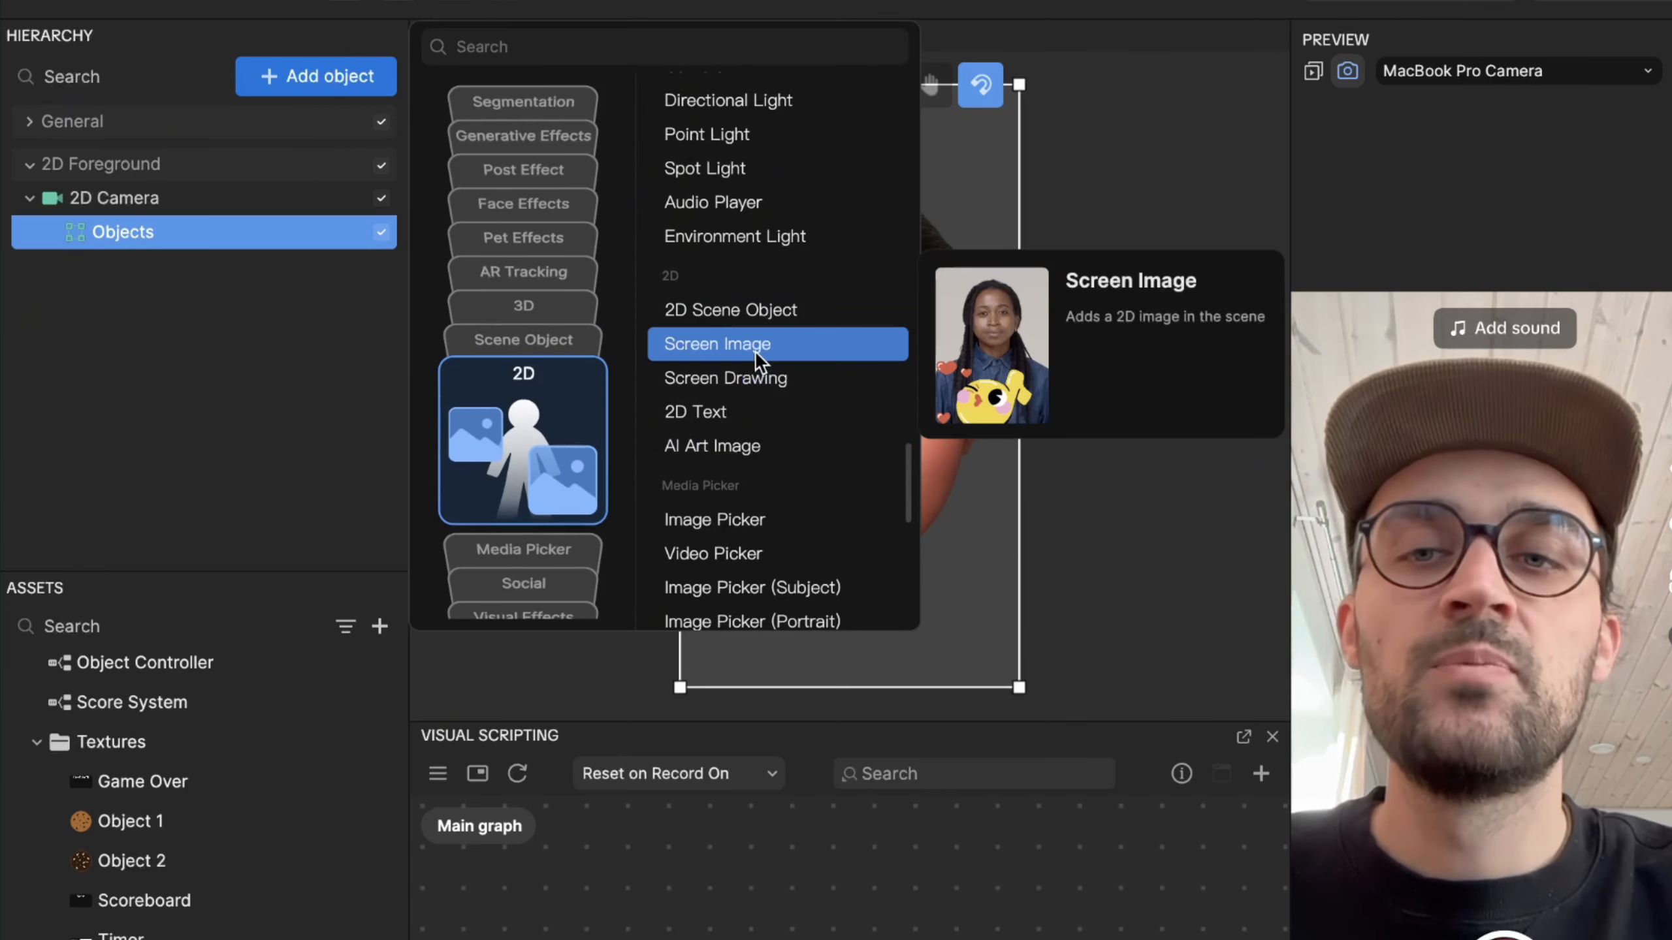
click(755, 350)
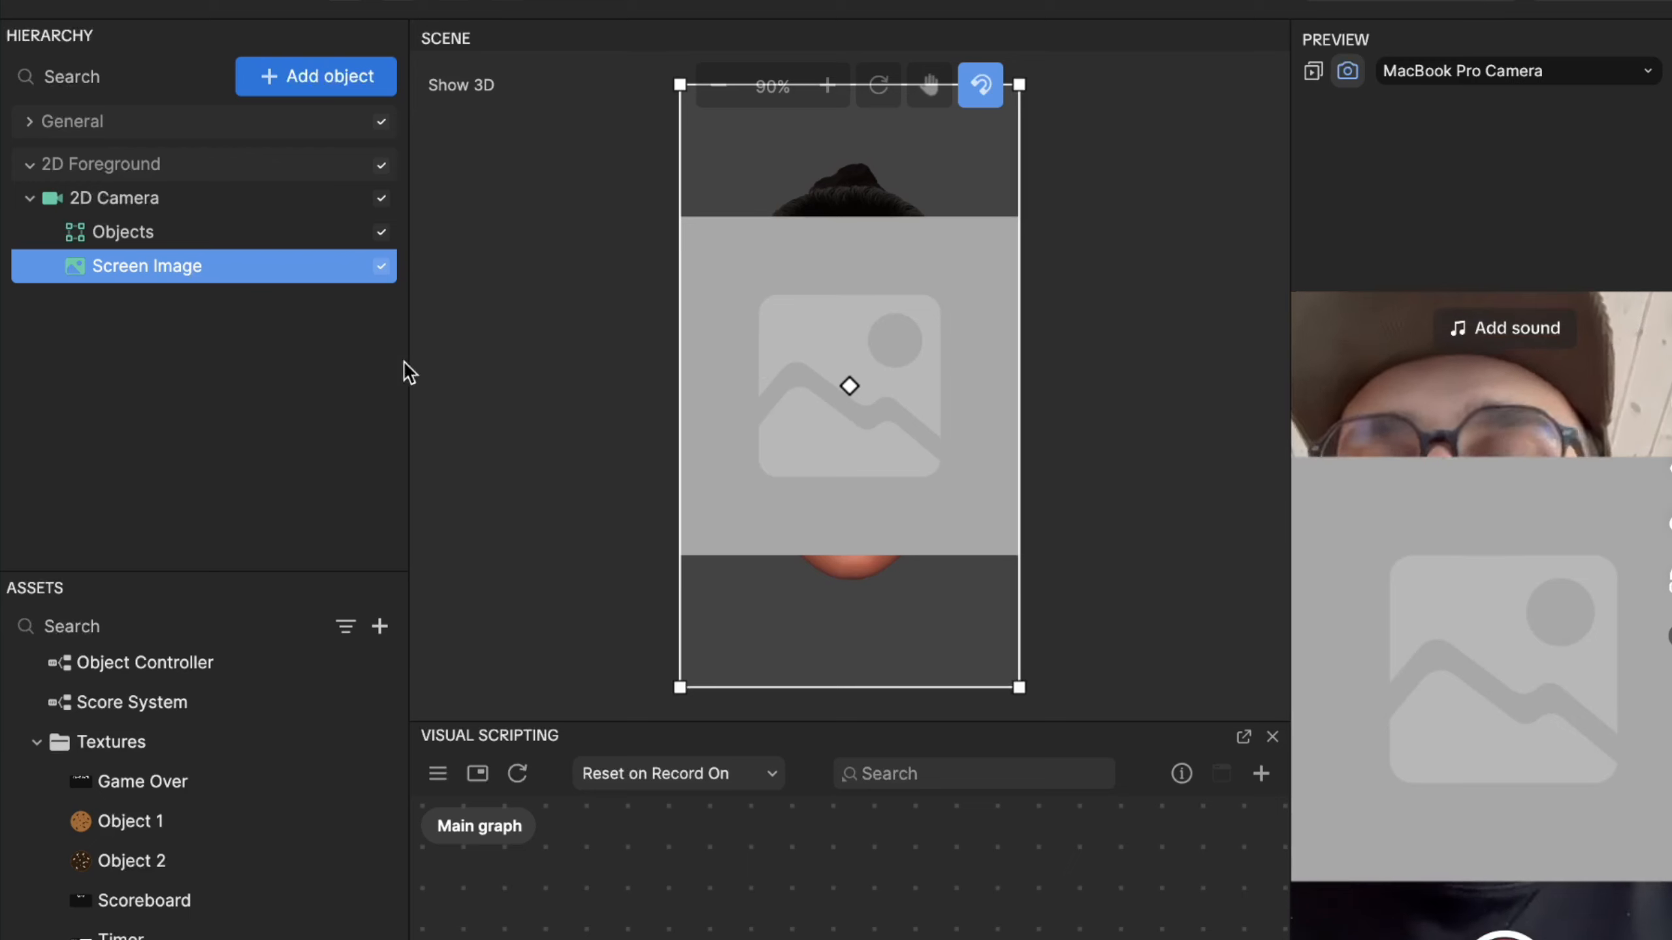
right_click(118, 264)
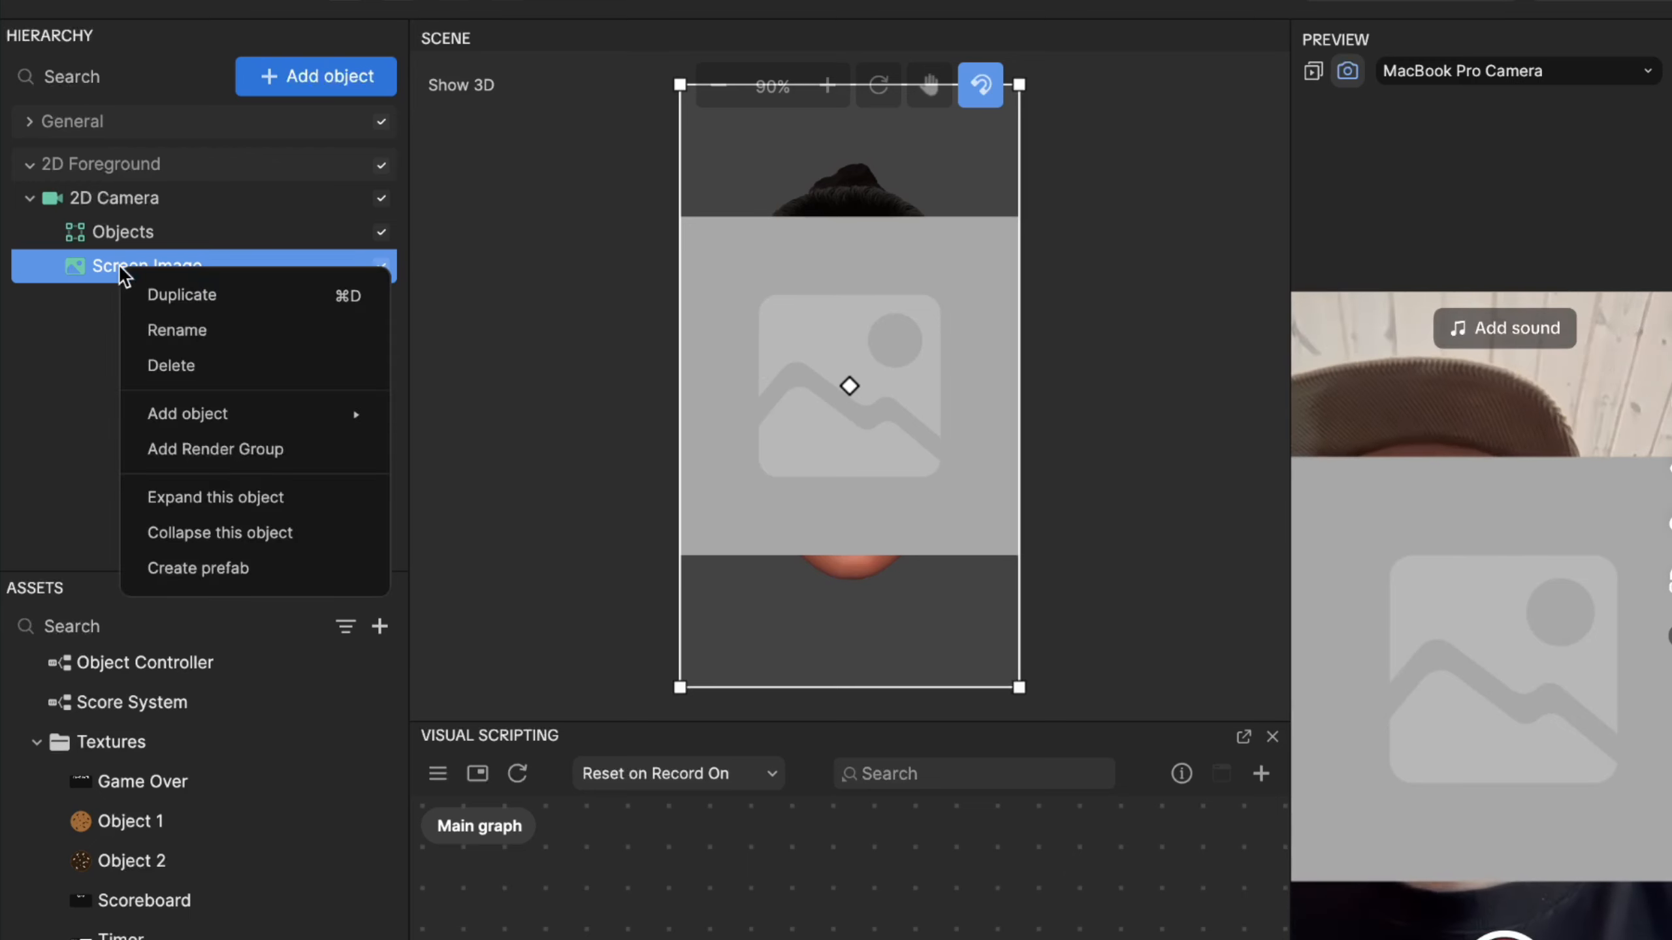
click(183, 329)
text(Object 1)
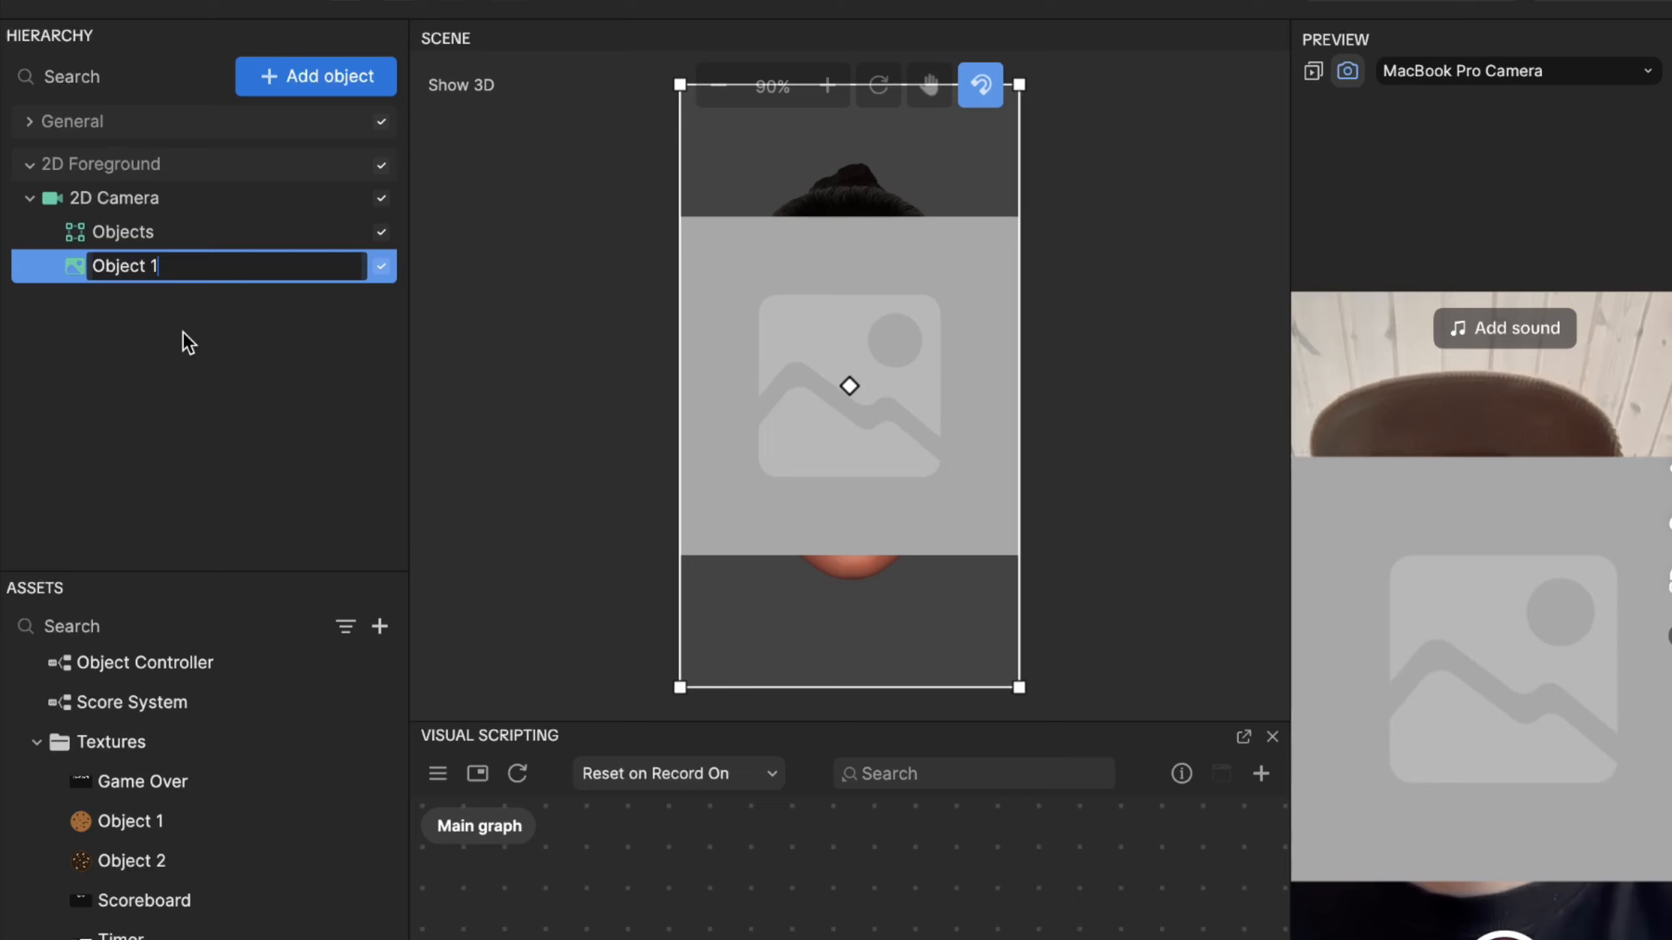
key(Return)
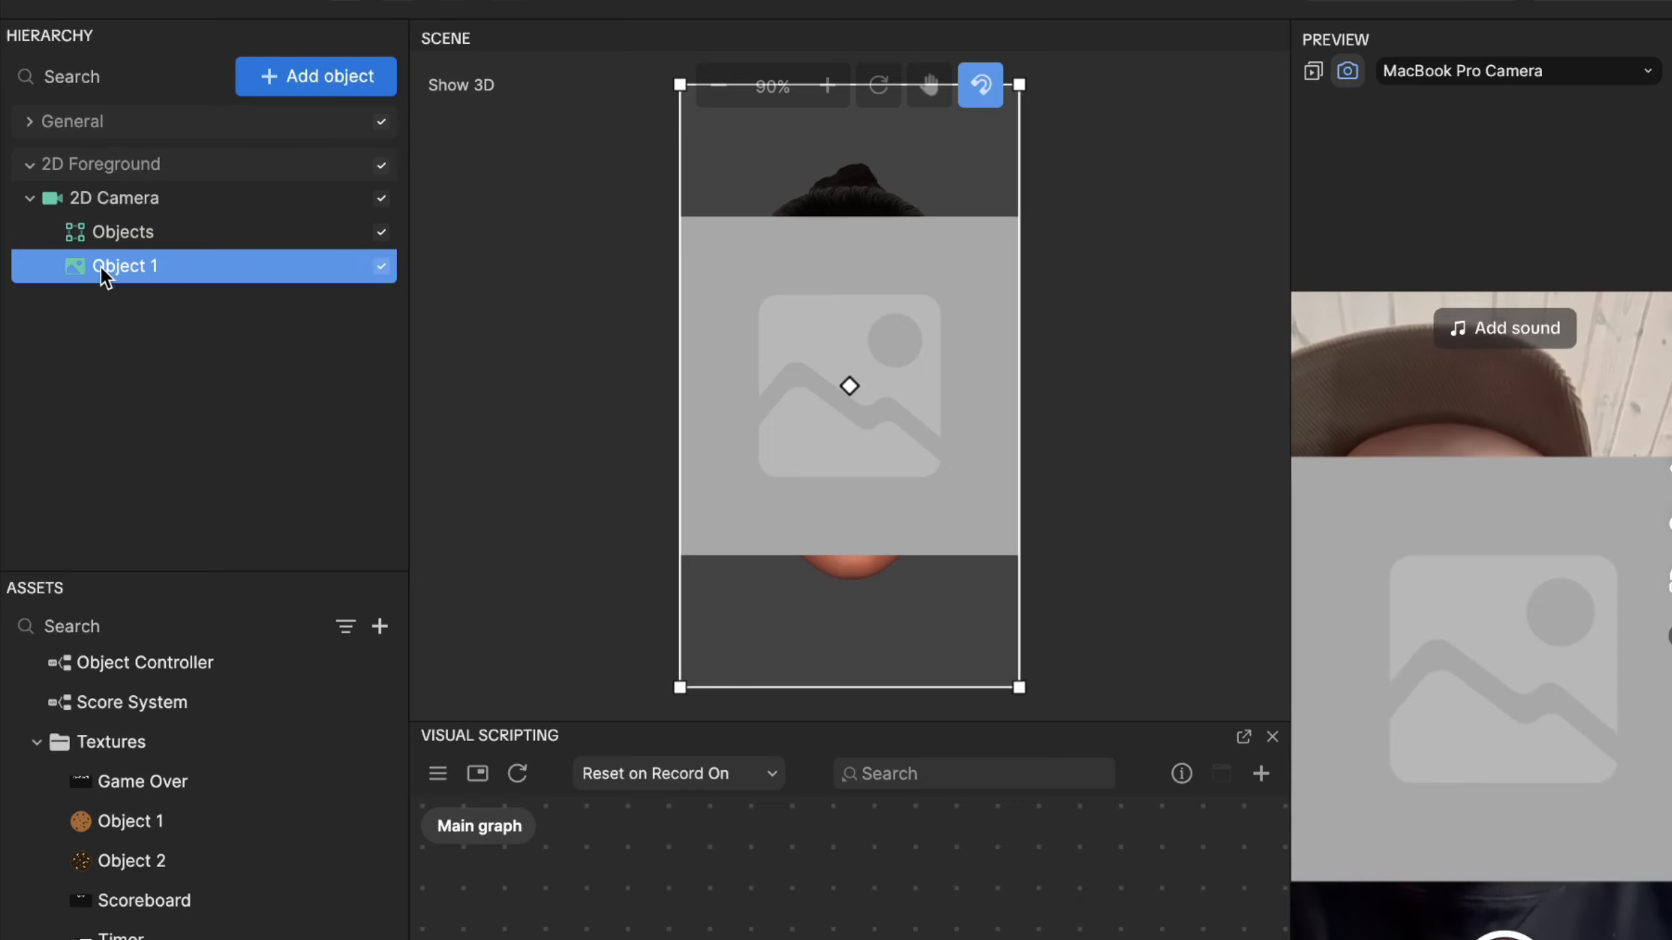
Step: Nest the Object 1 image inside the Objects group and leave the group expanded
drag(105, 276, 140, 230)
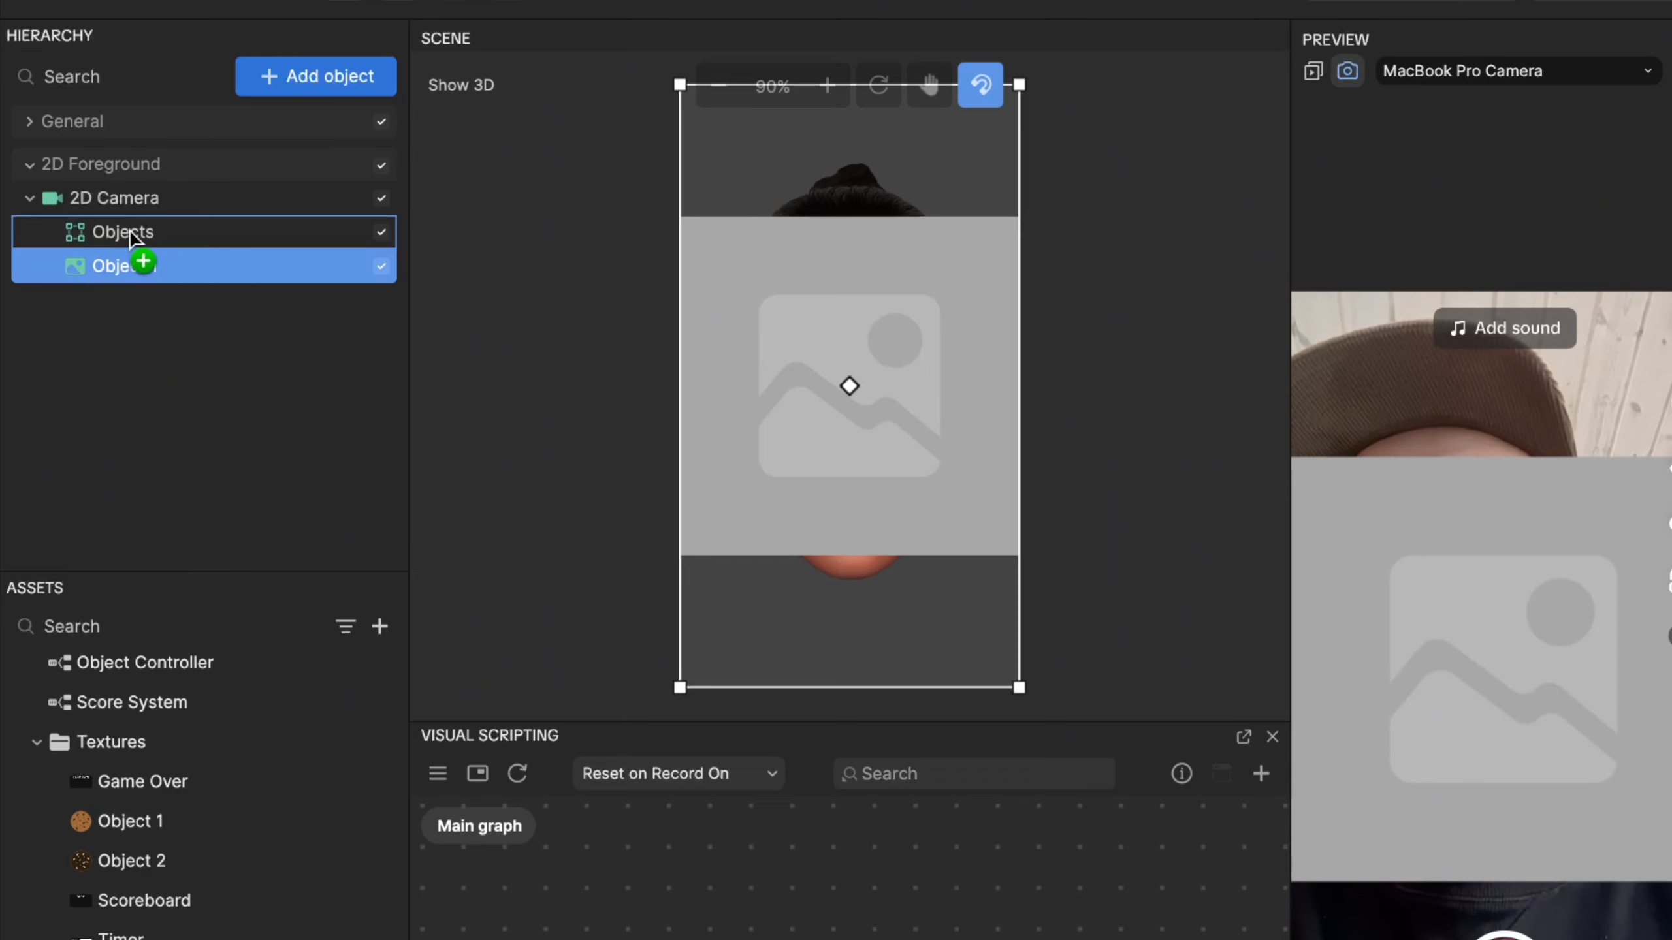
drag(141, 232, 141, 232)
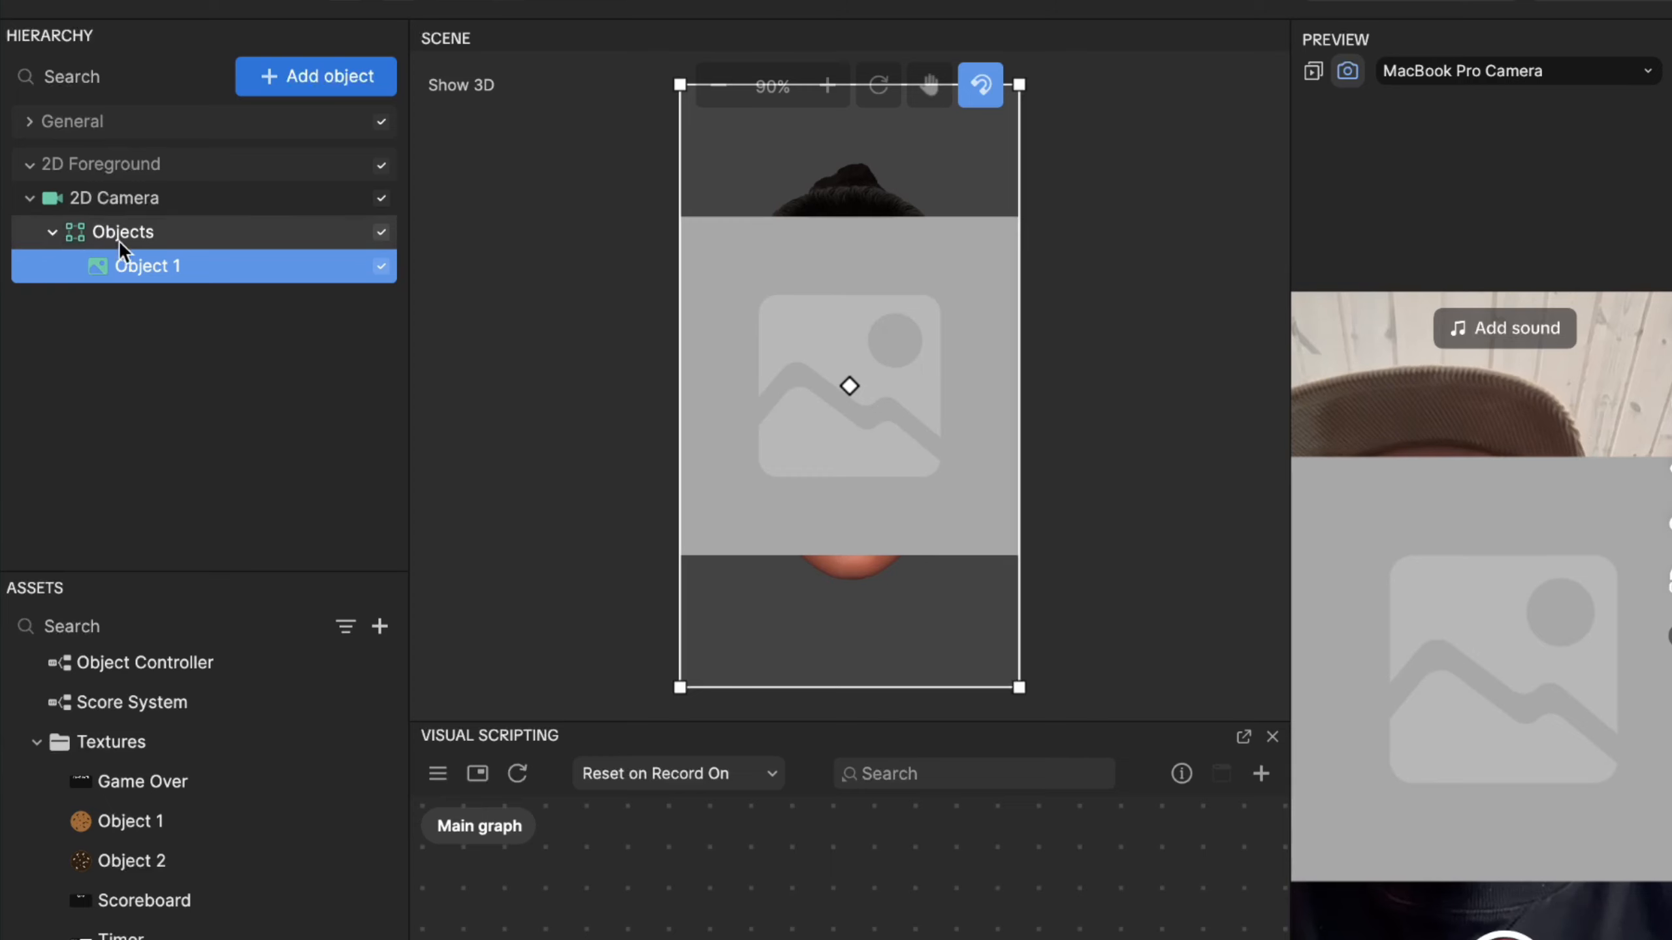
click(53, 234)
click(54, 234)
click(54, 234)
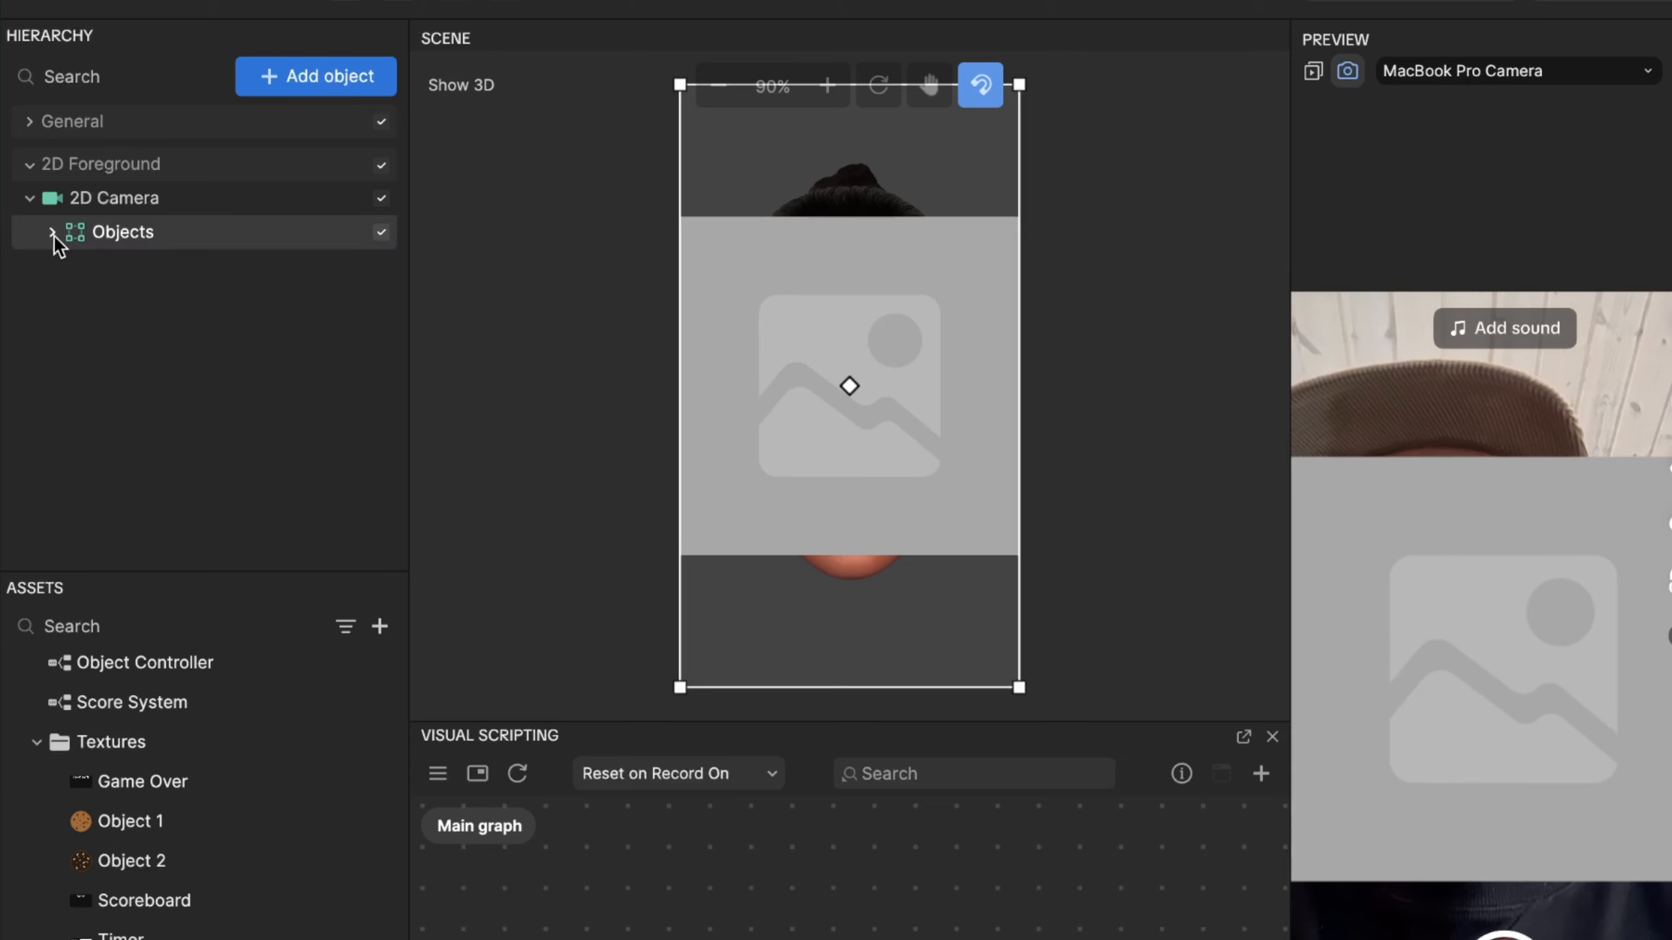
click(53, 234)
click(53, 234)
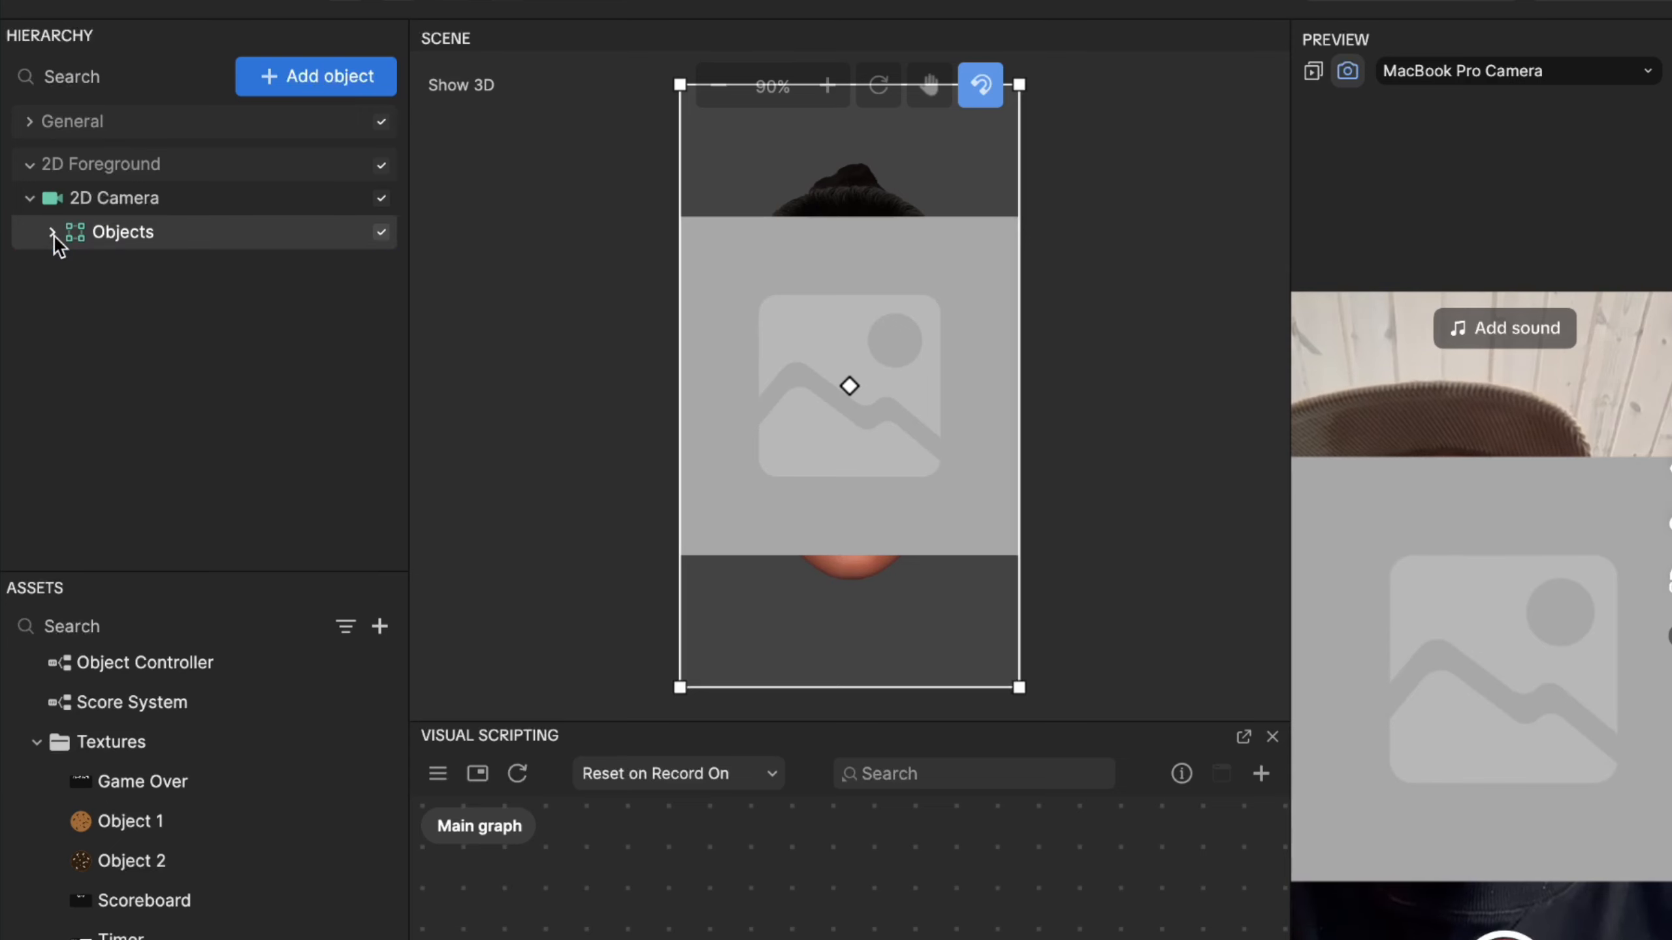
click(54, 234)
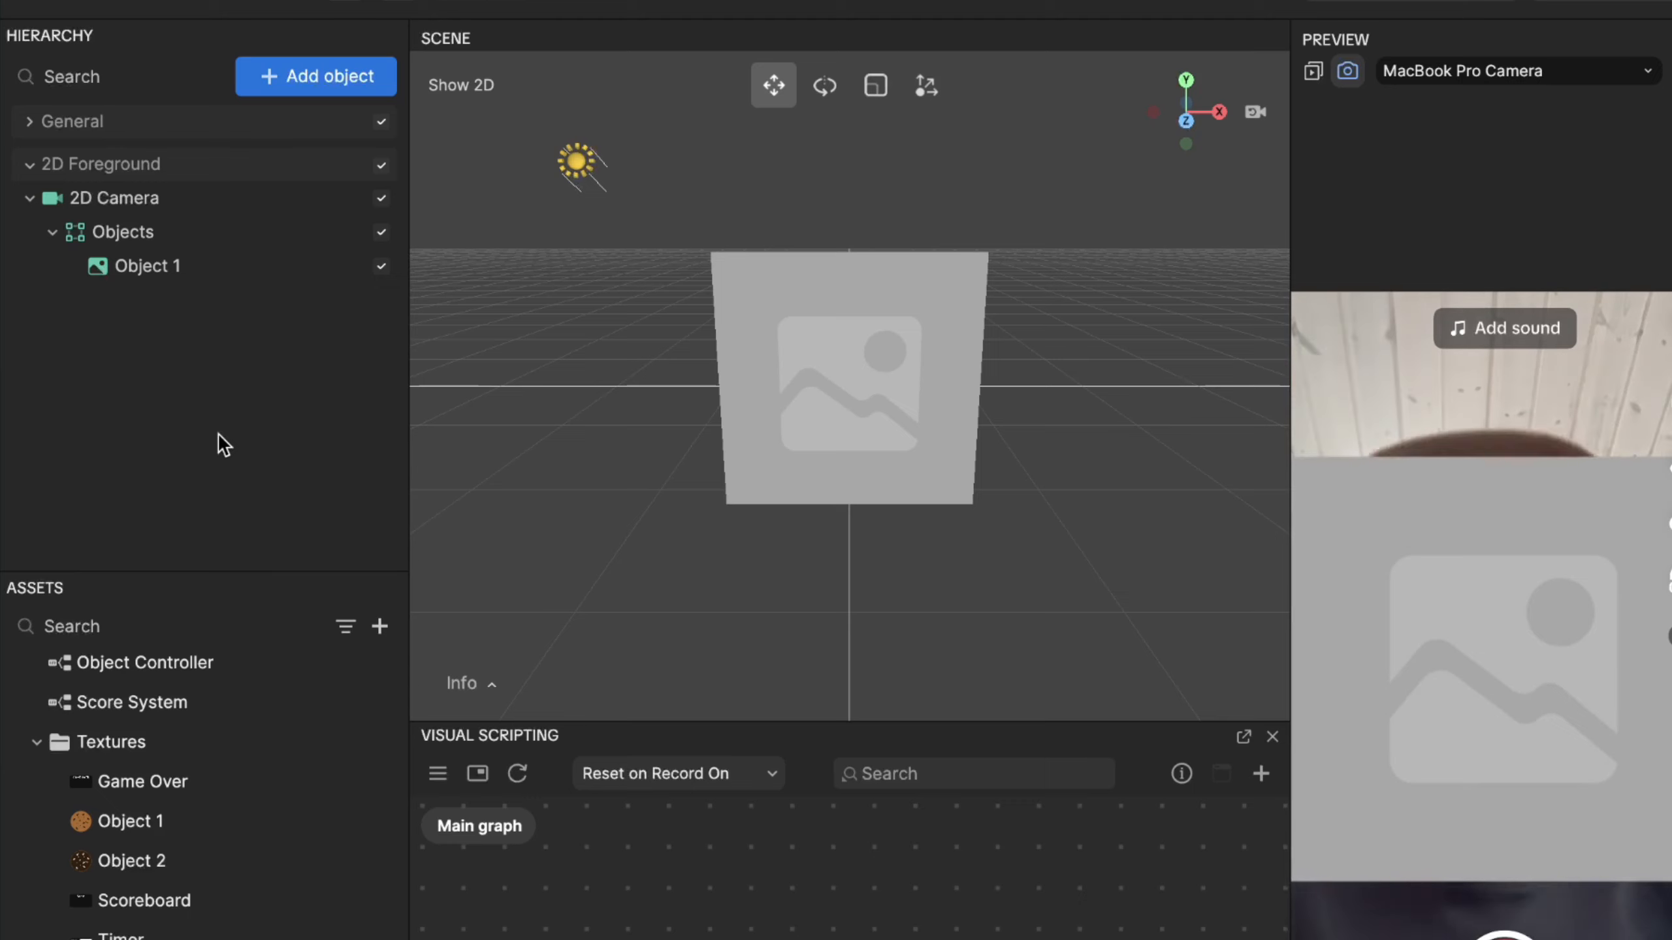
Step: Set Object 1's height to 720 and its 2D scale to 0.3 on both axes
click(185, 277)
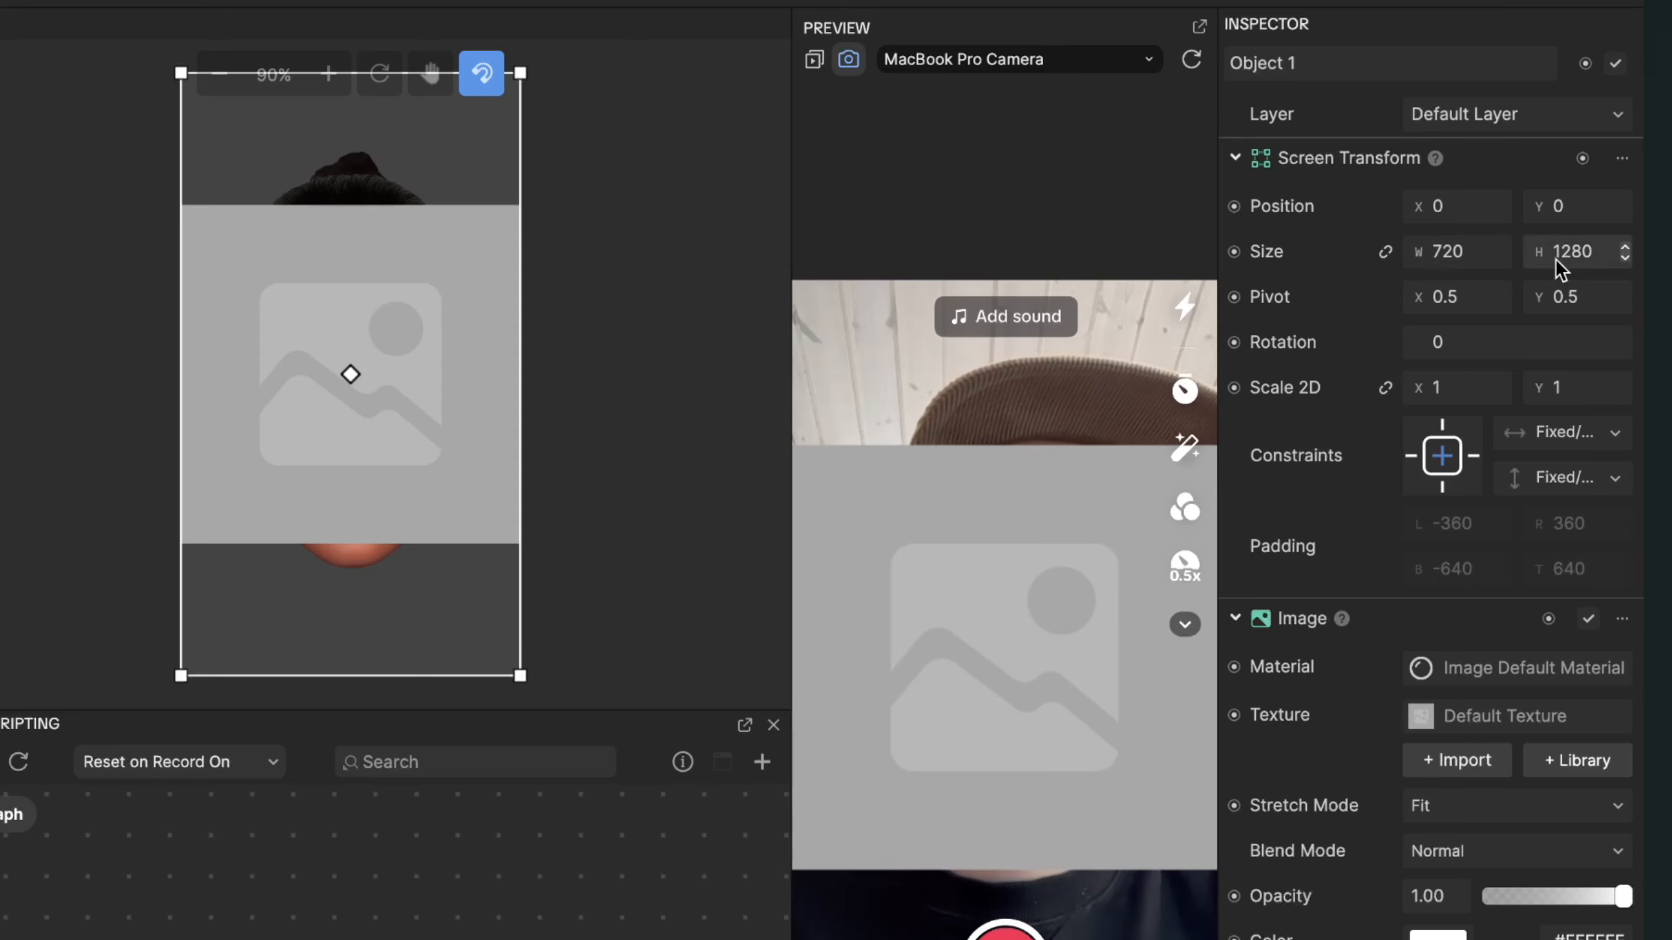
click(1593, 256)
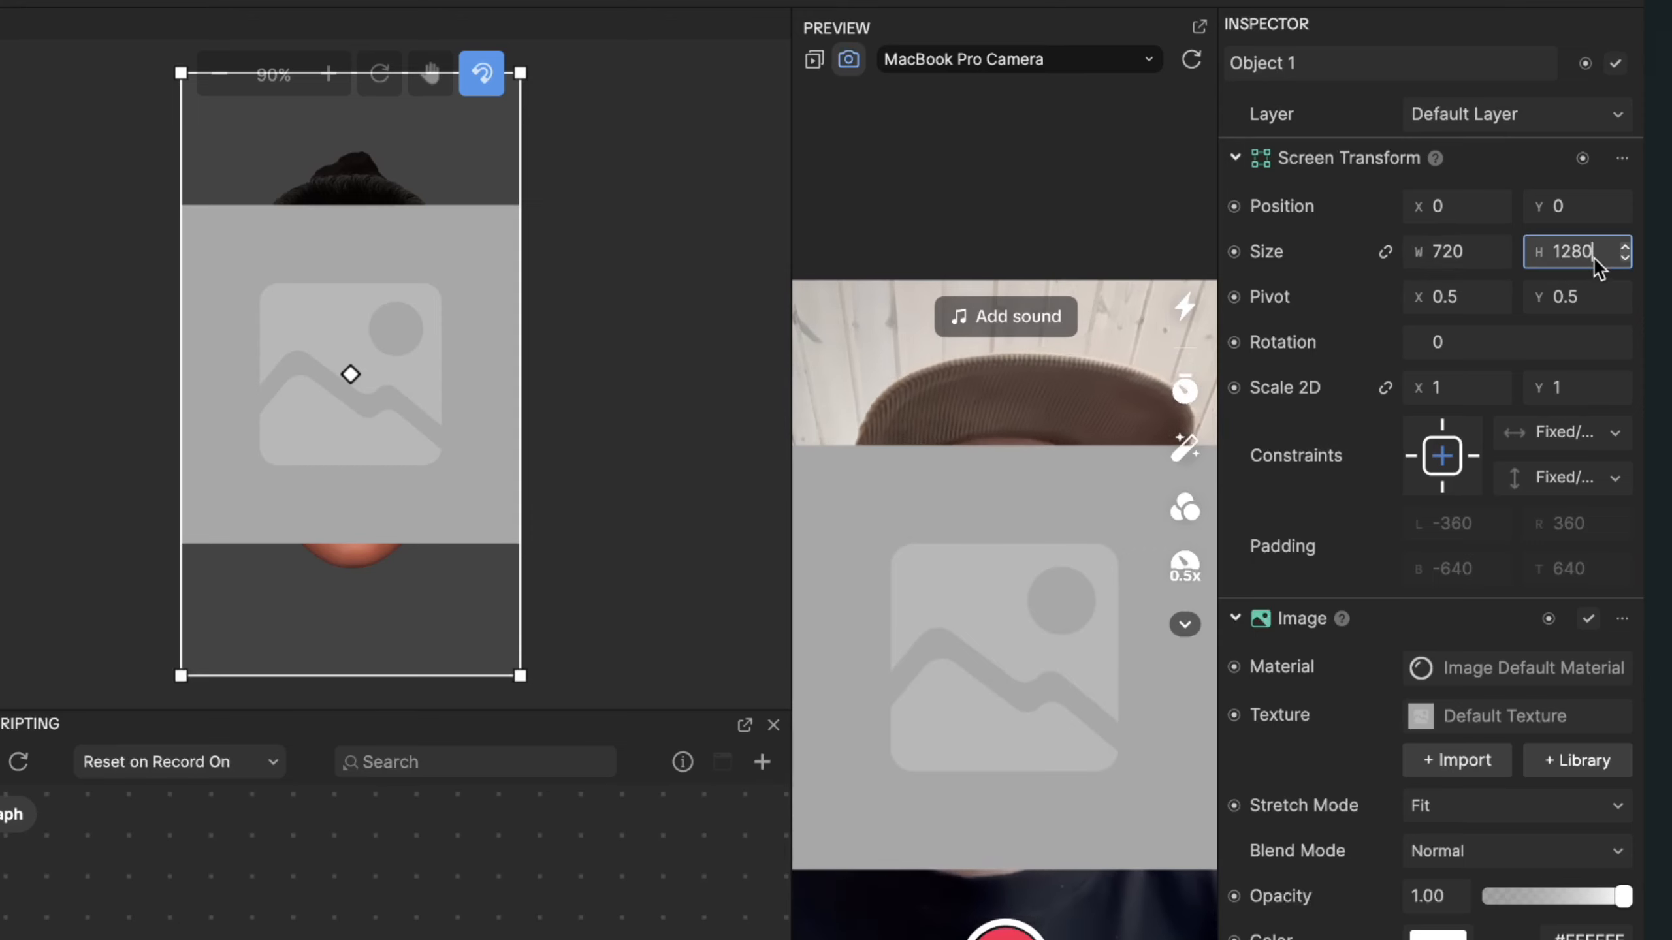
text(720)
key(Return)
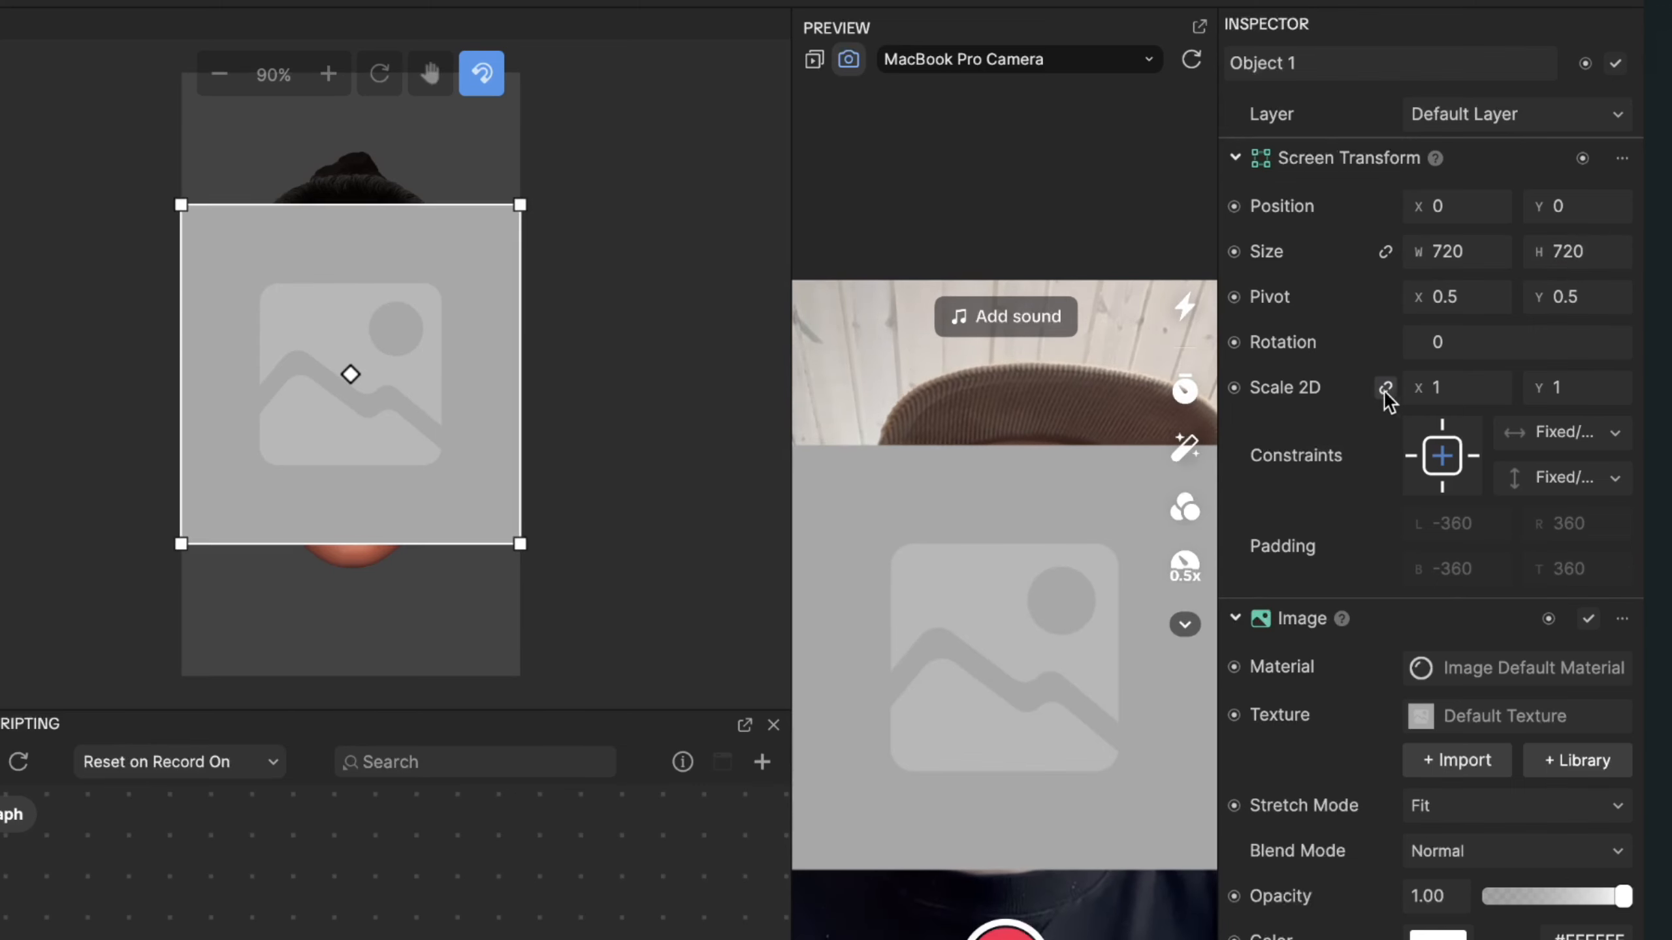
click(1458, 389)
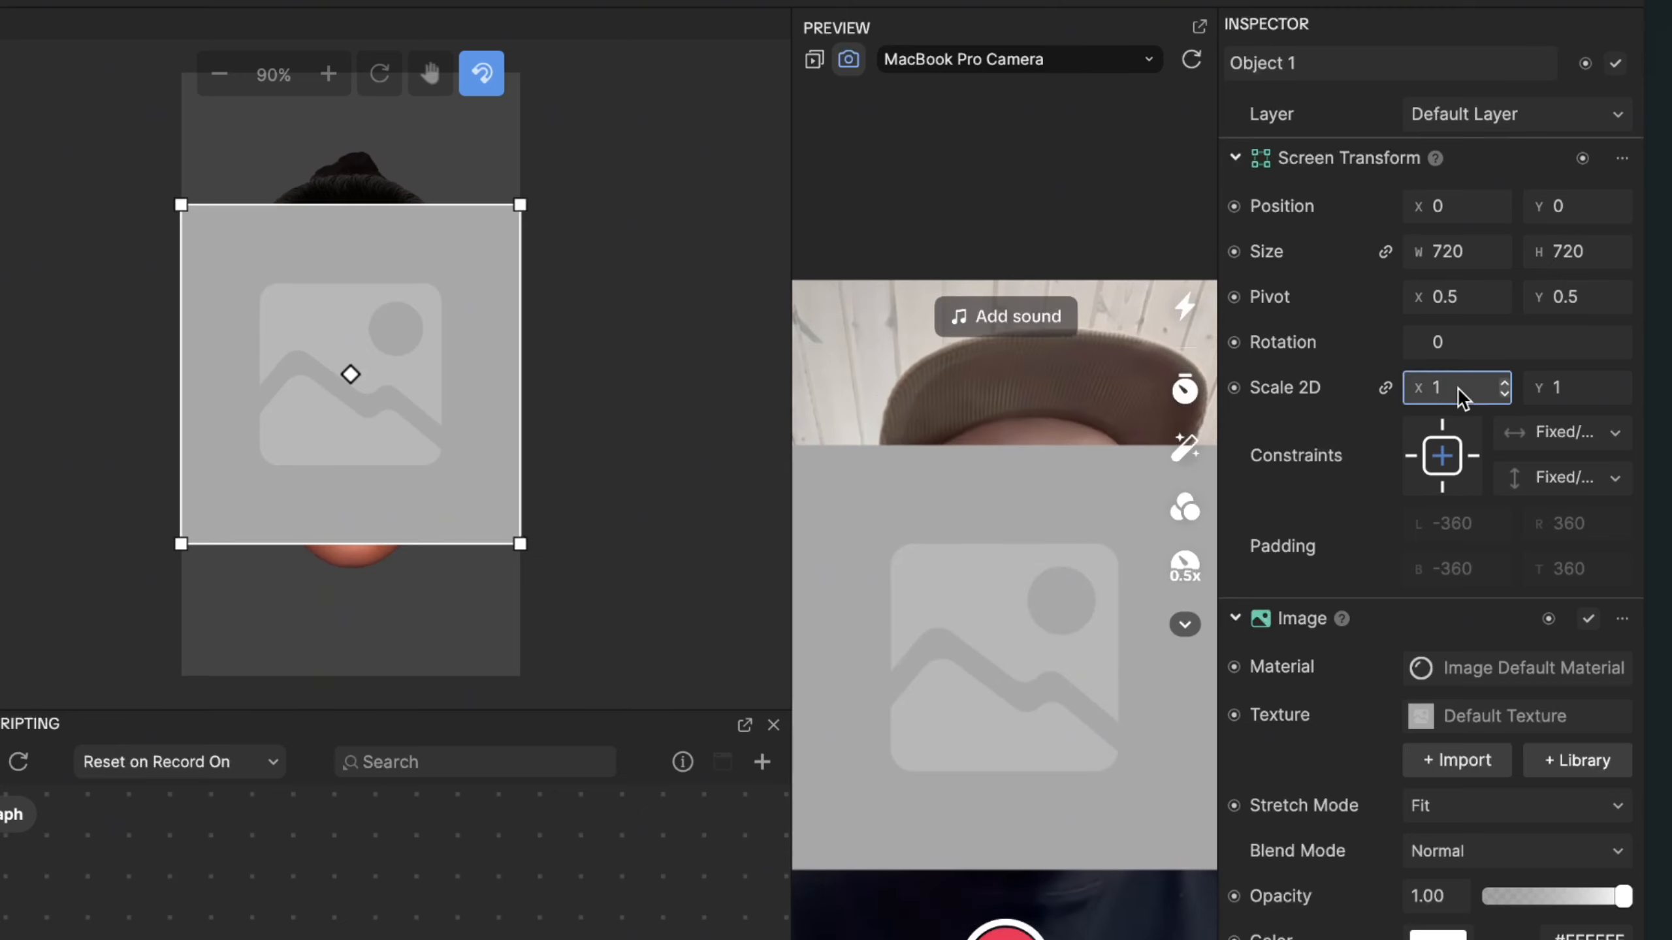
key(BackSpace)
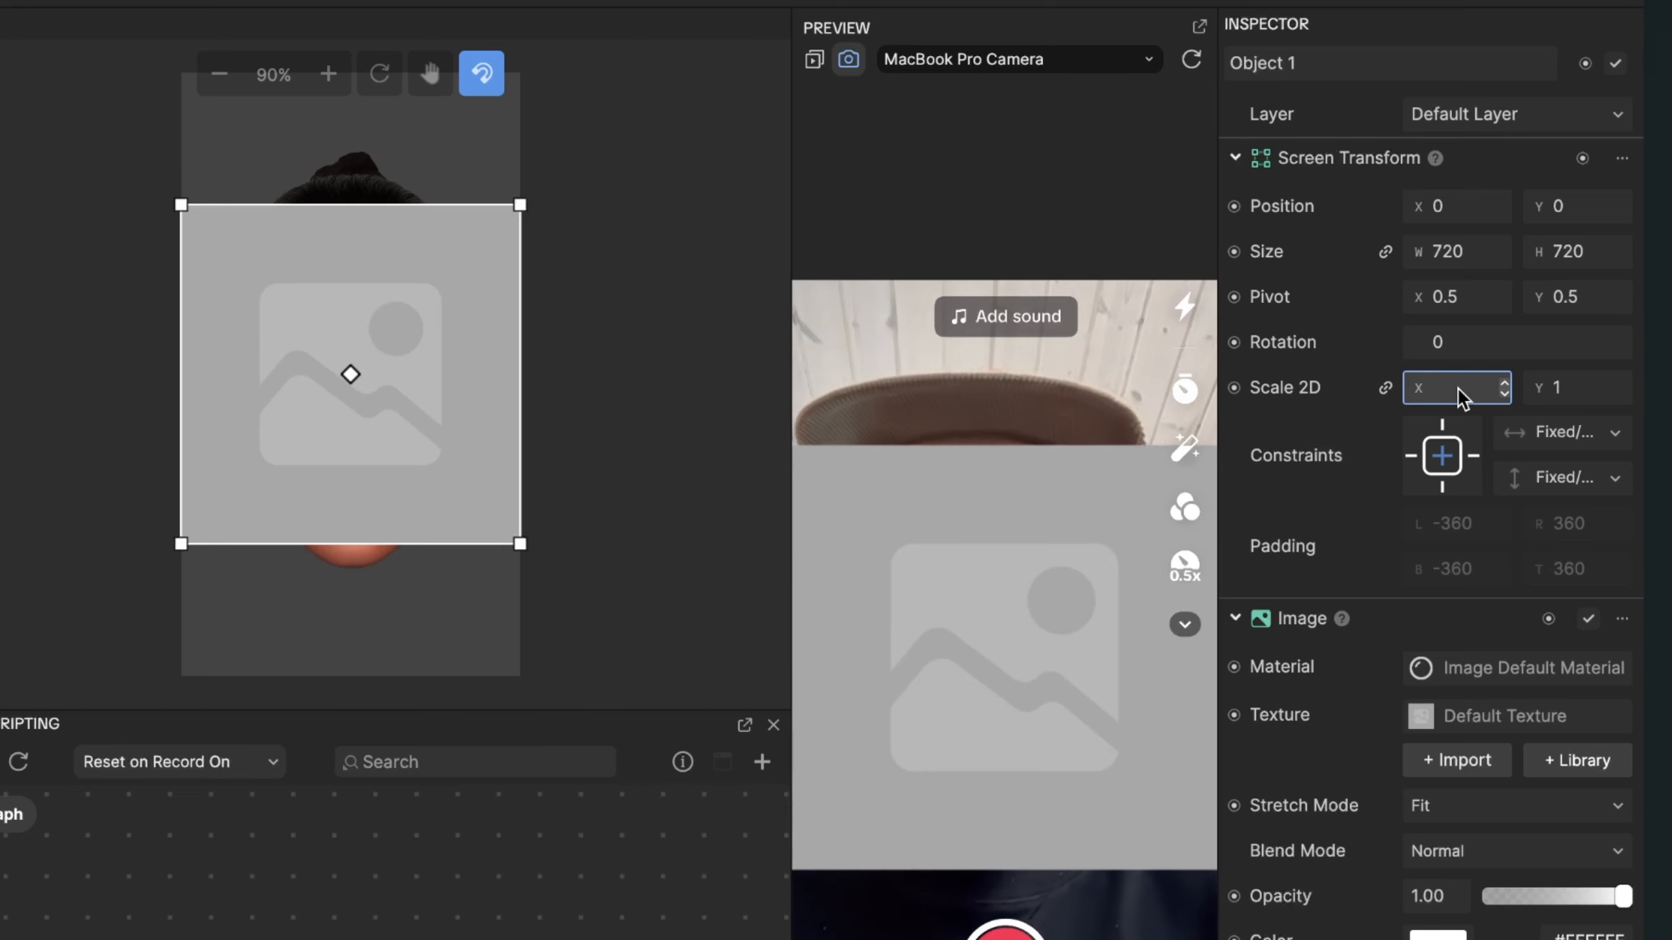
text(0.3)
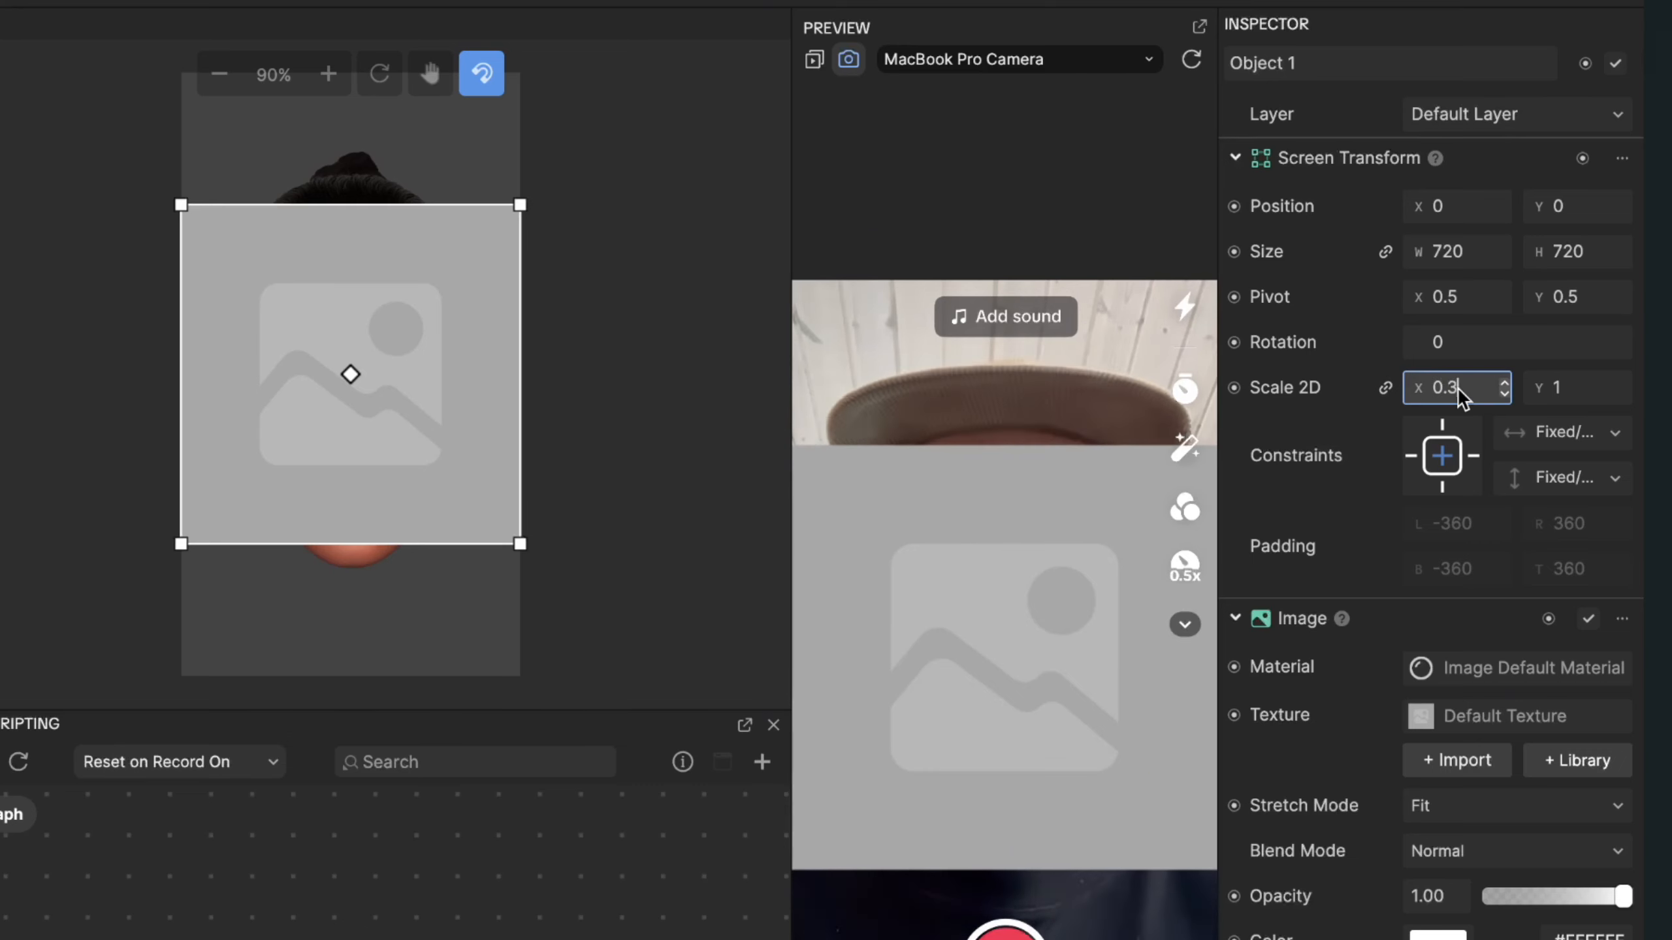
key(Return)
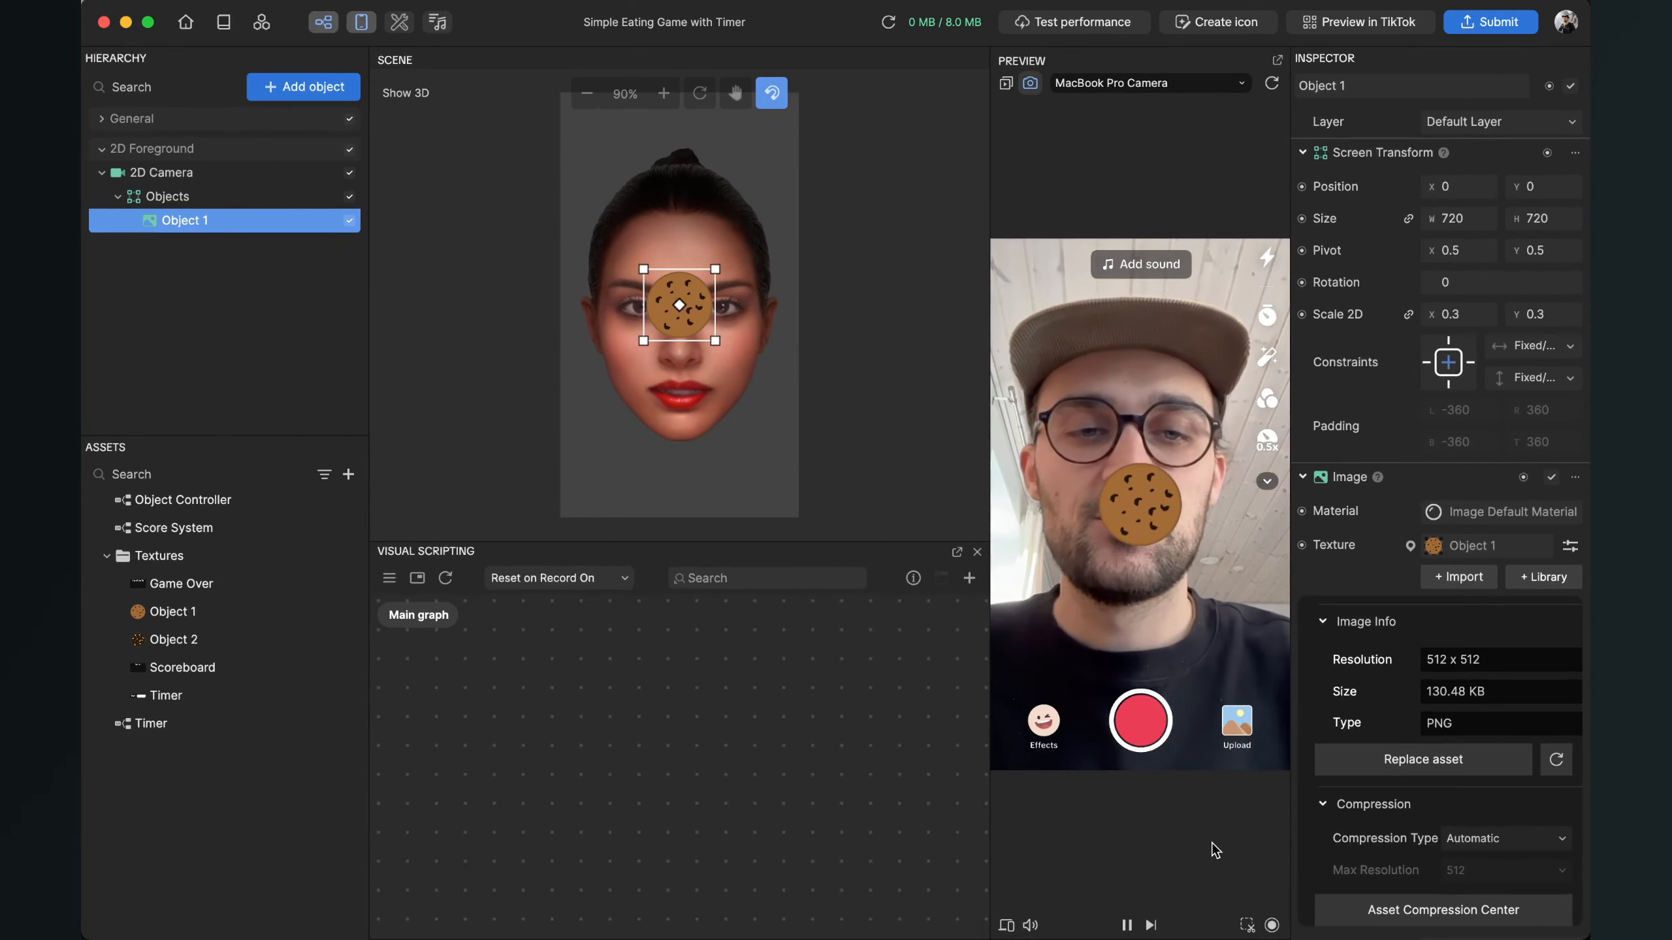
Step: Add a second 2D Scene Object under the 2D Camera and rename it UI
click(304, 87)
right_click(200, 243)
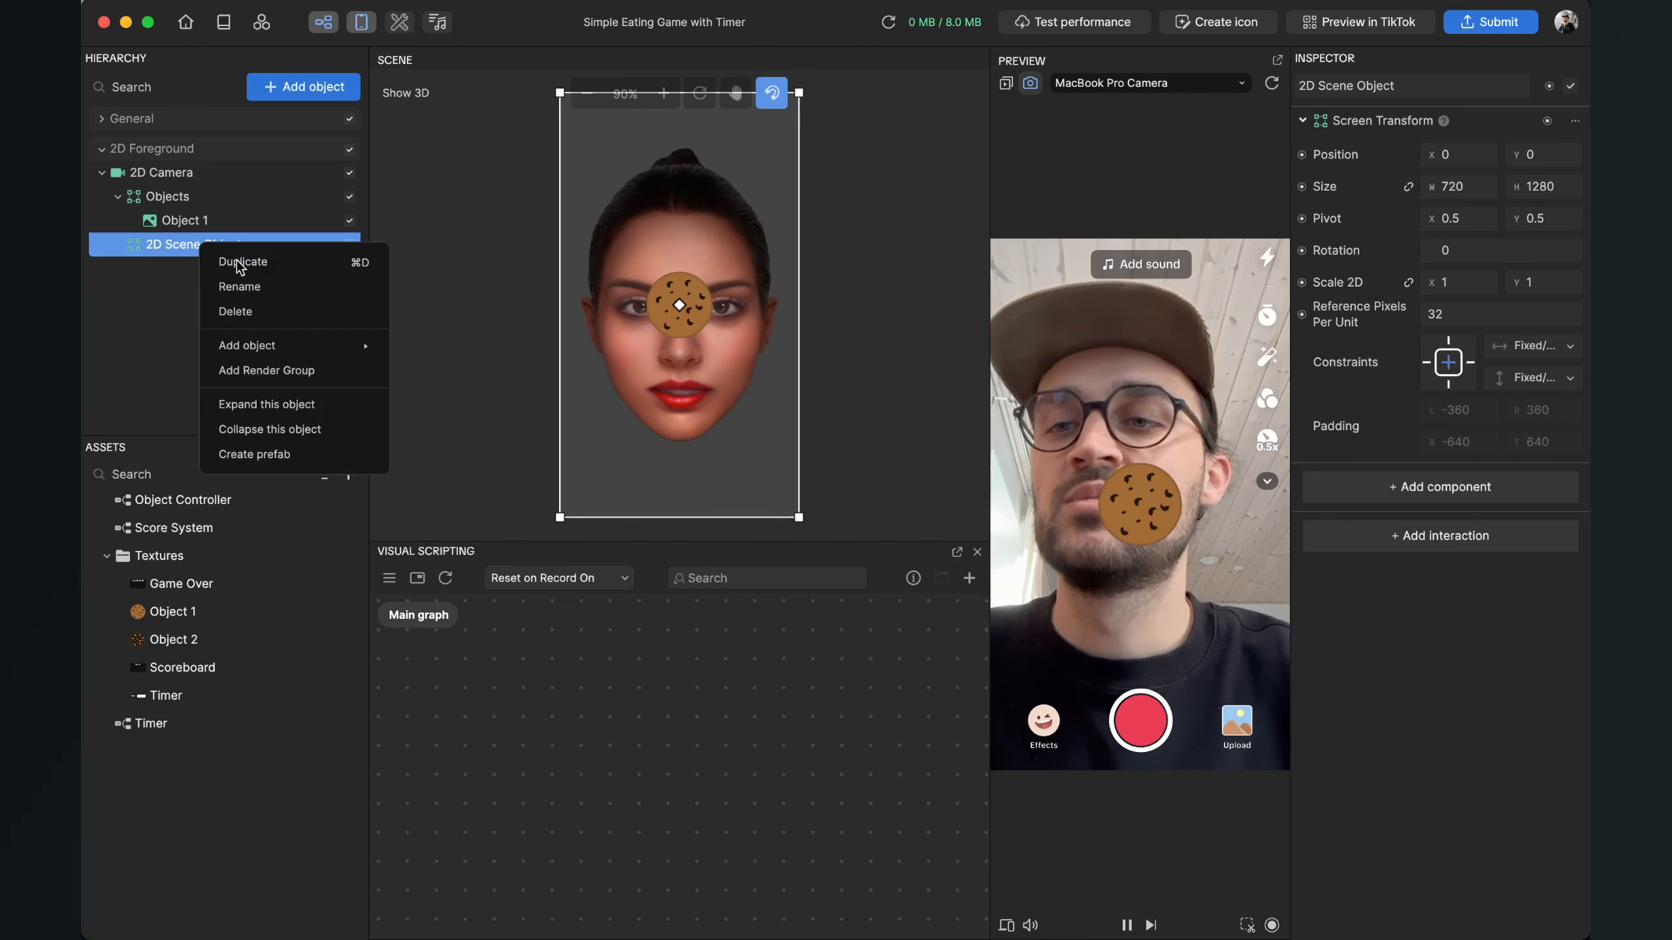
click(253, 285)
text(UI)
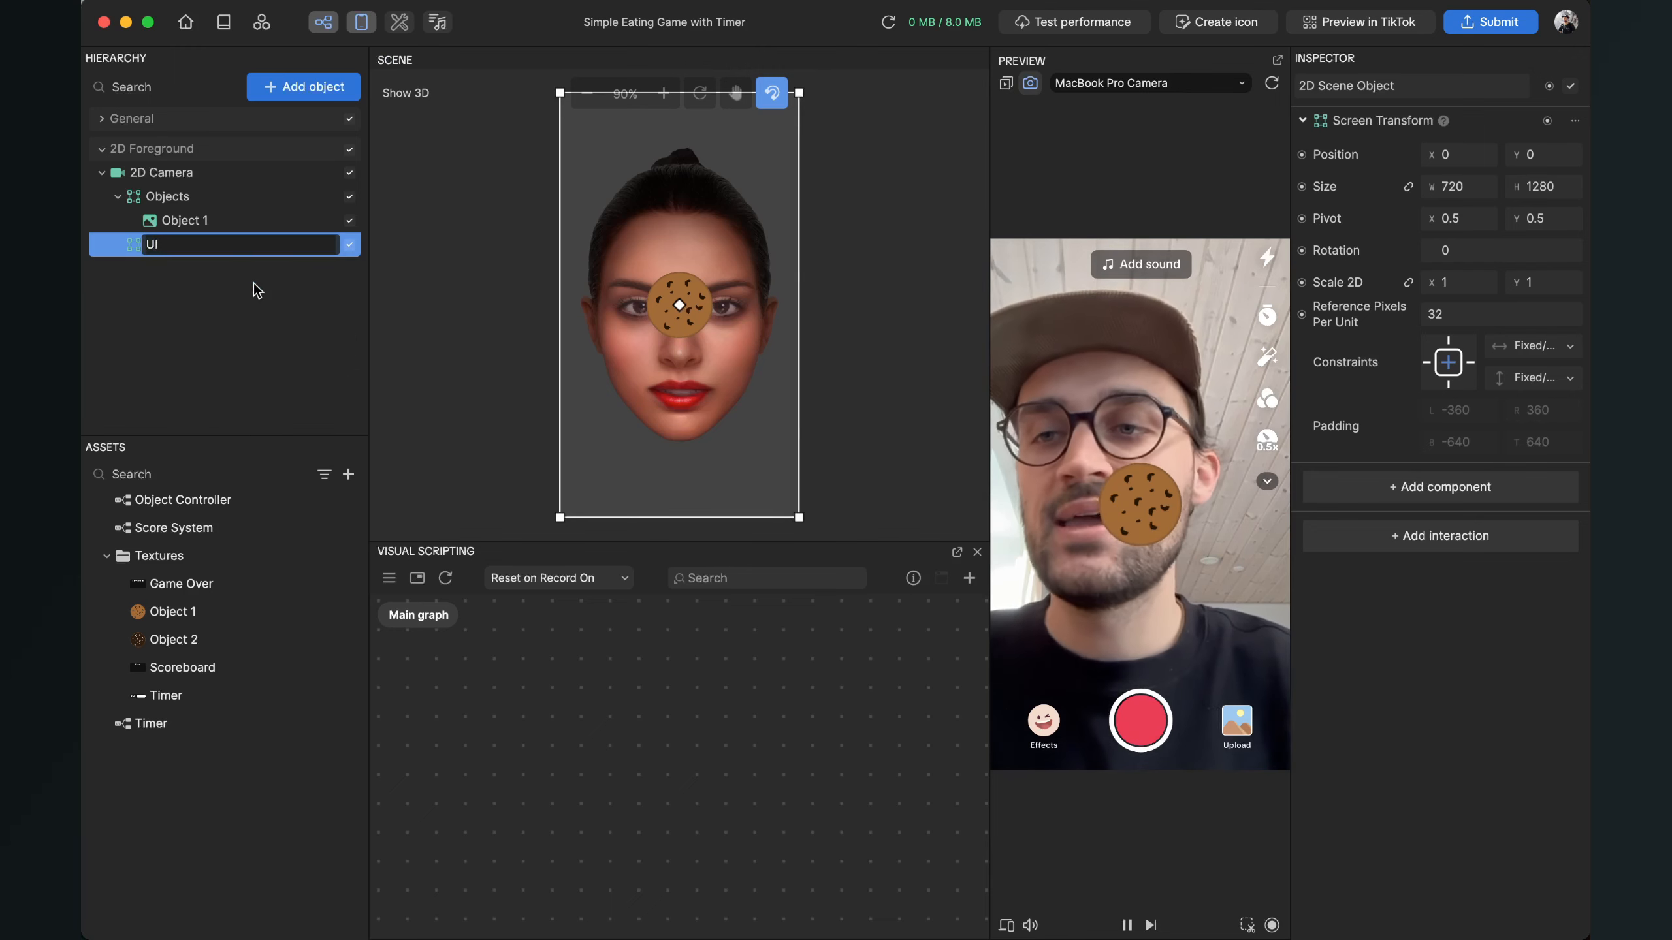
key(Return)
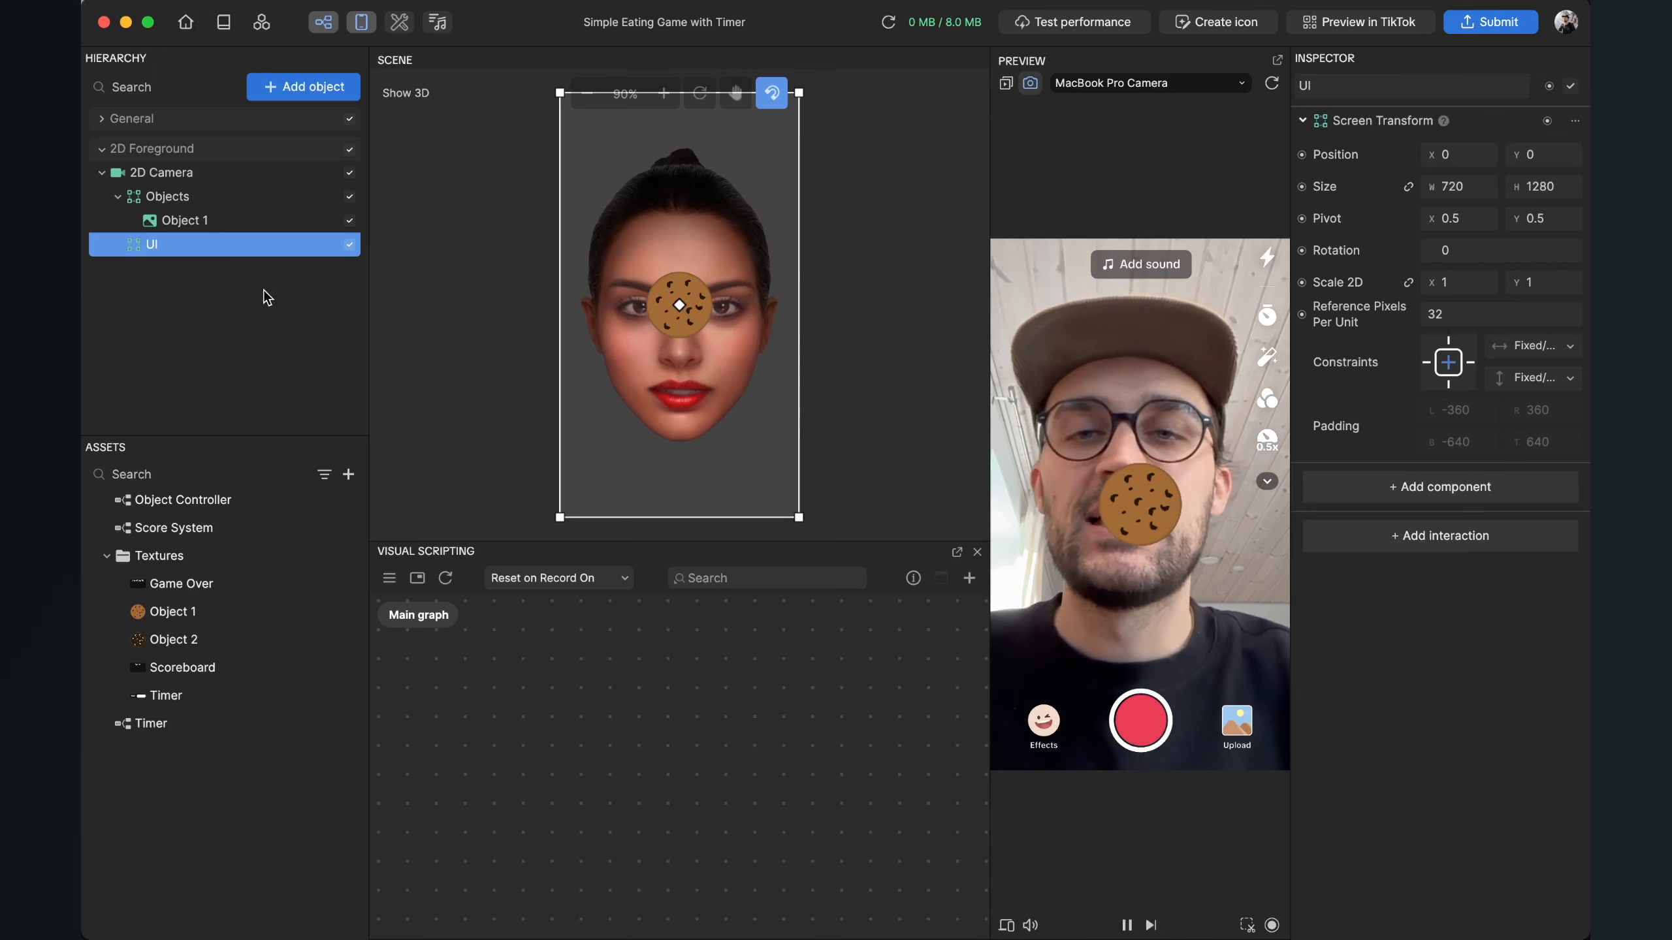
Step: Add a Screen Image and nest it inside the UI group, leaving the group expanded
click(307, 84)
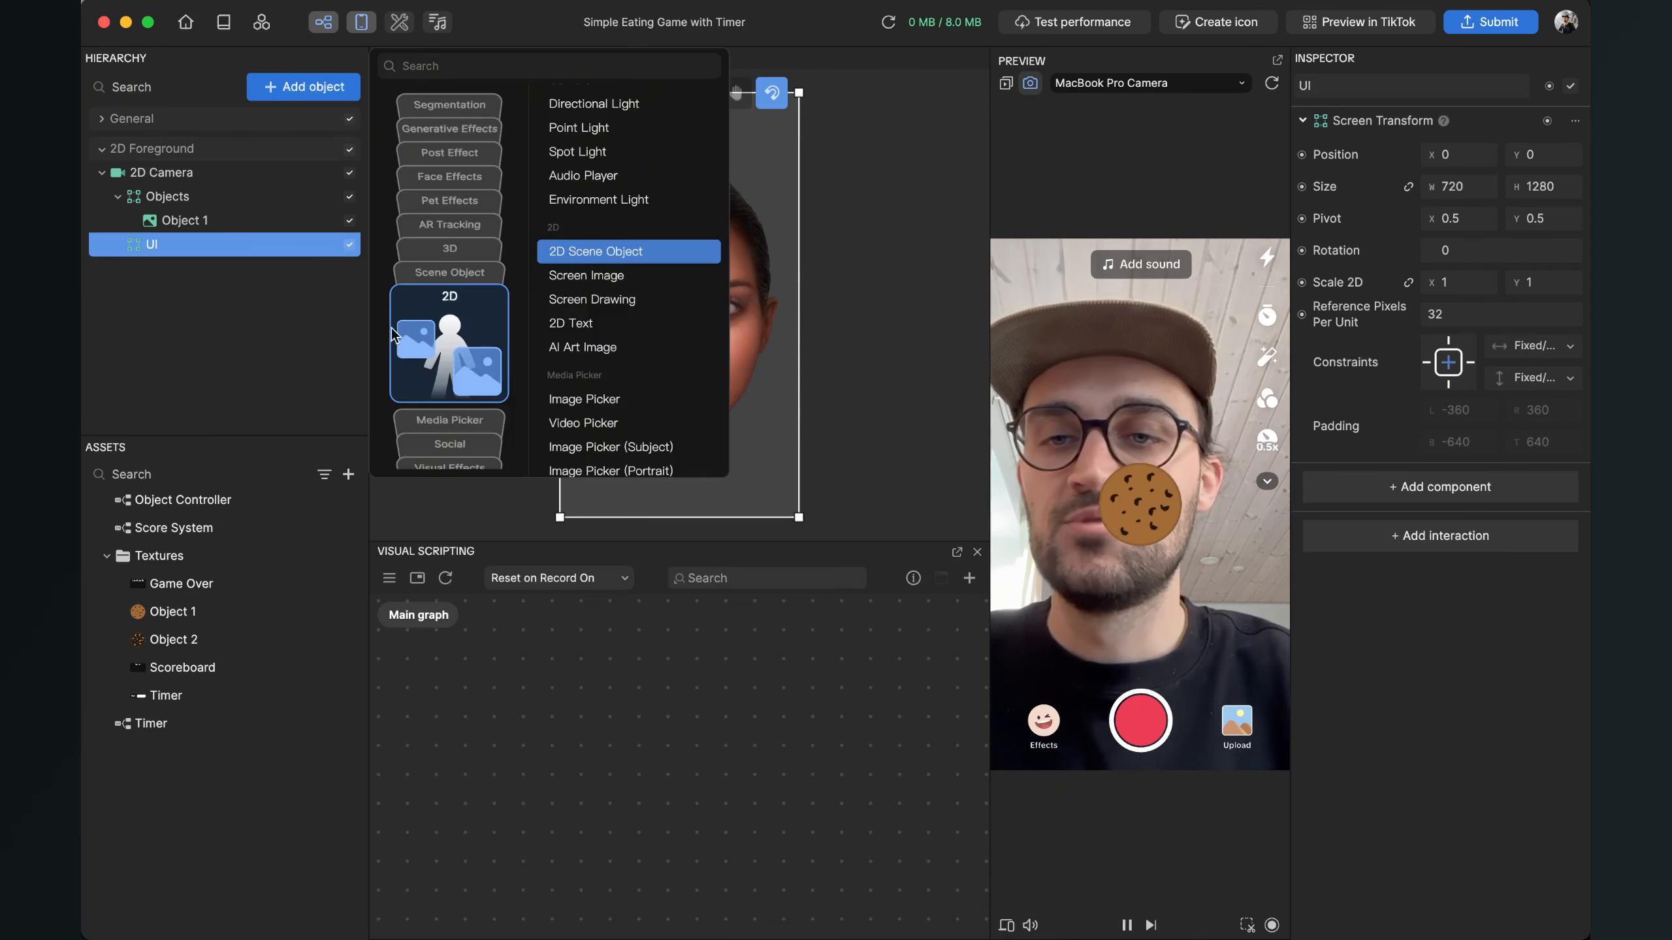
scroll(461, 305, down, 5)
scroll(461, 305, up, 5)
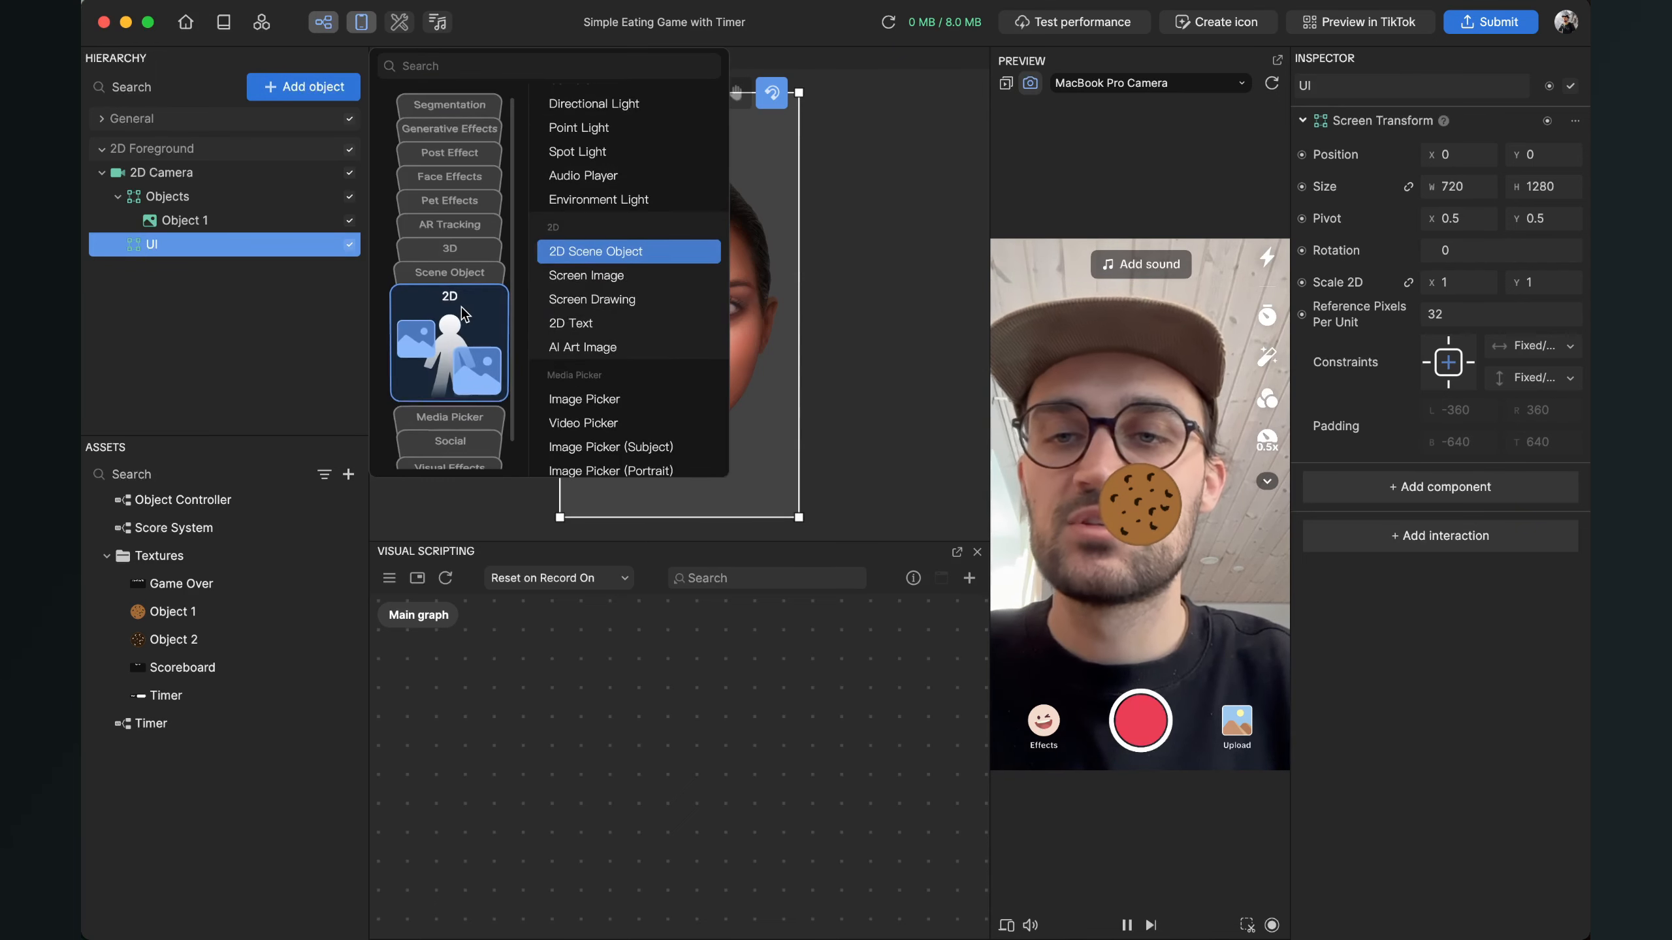
click(562, 277)
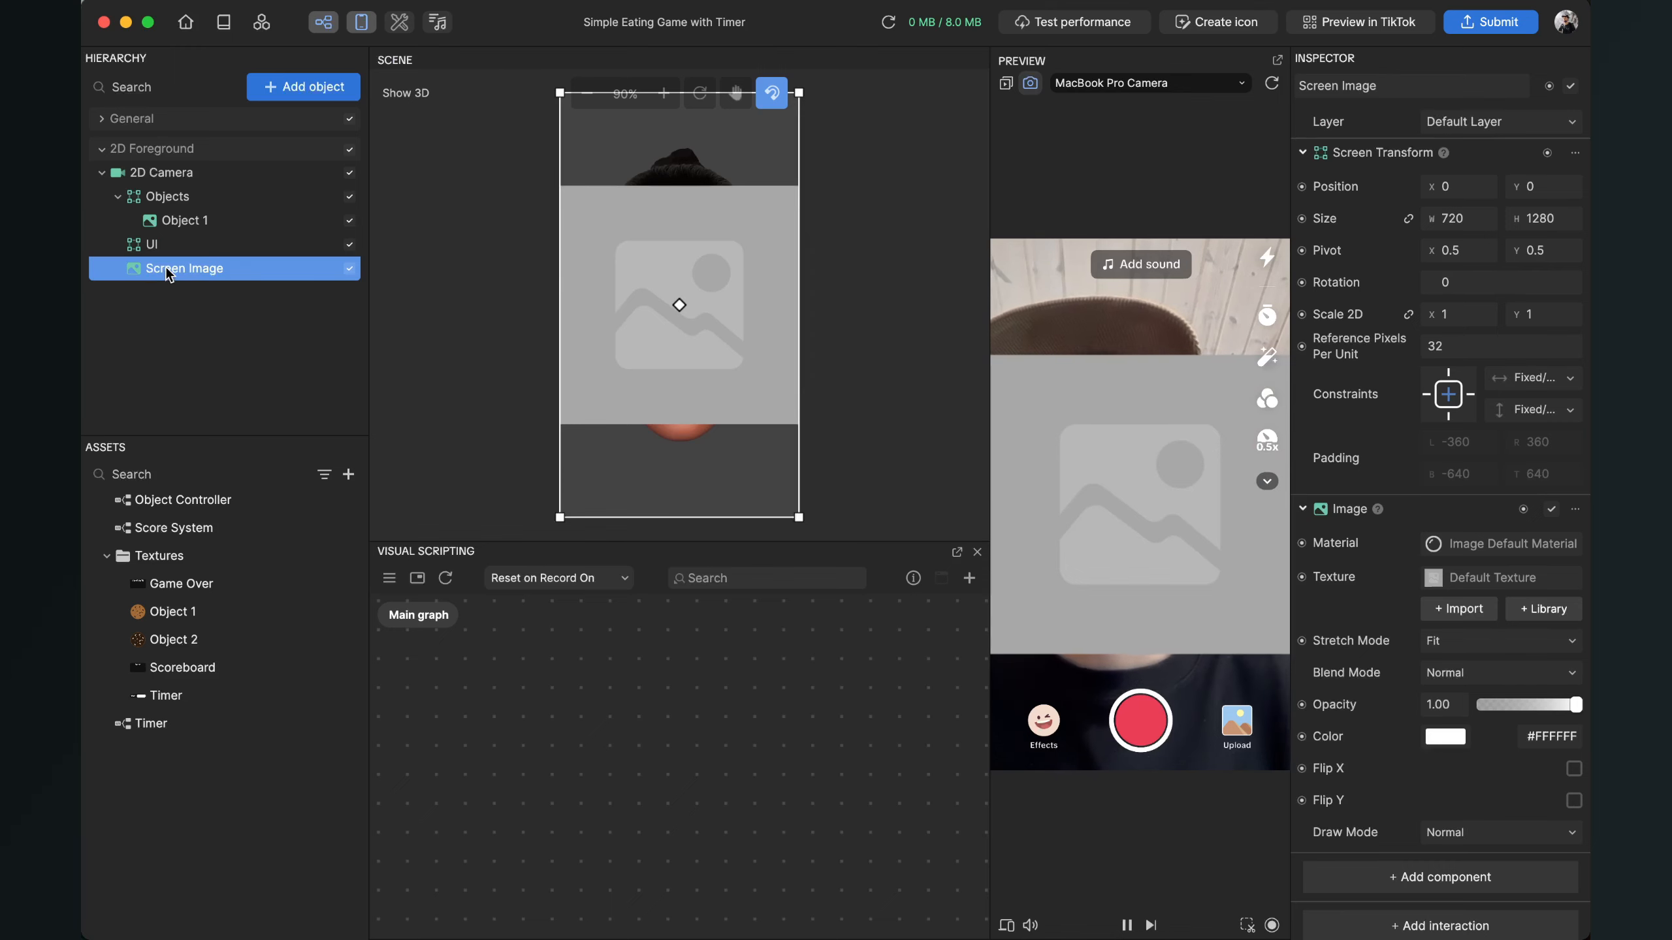
drag(165, 266, 146, 243)
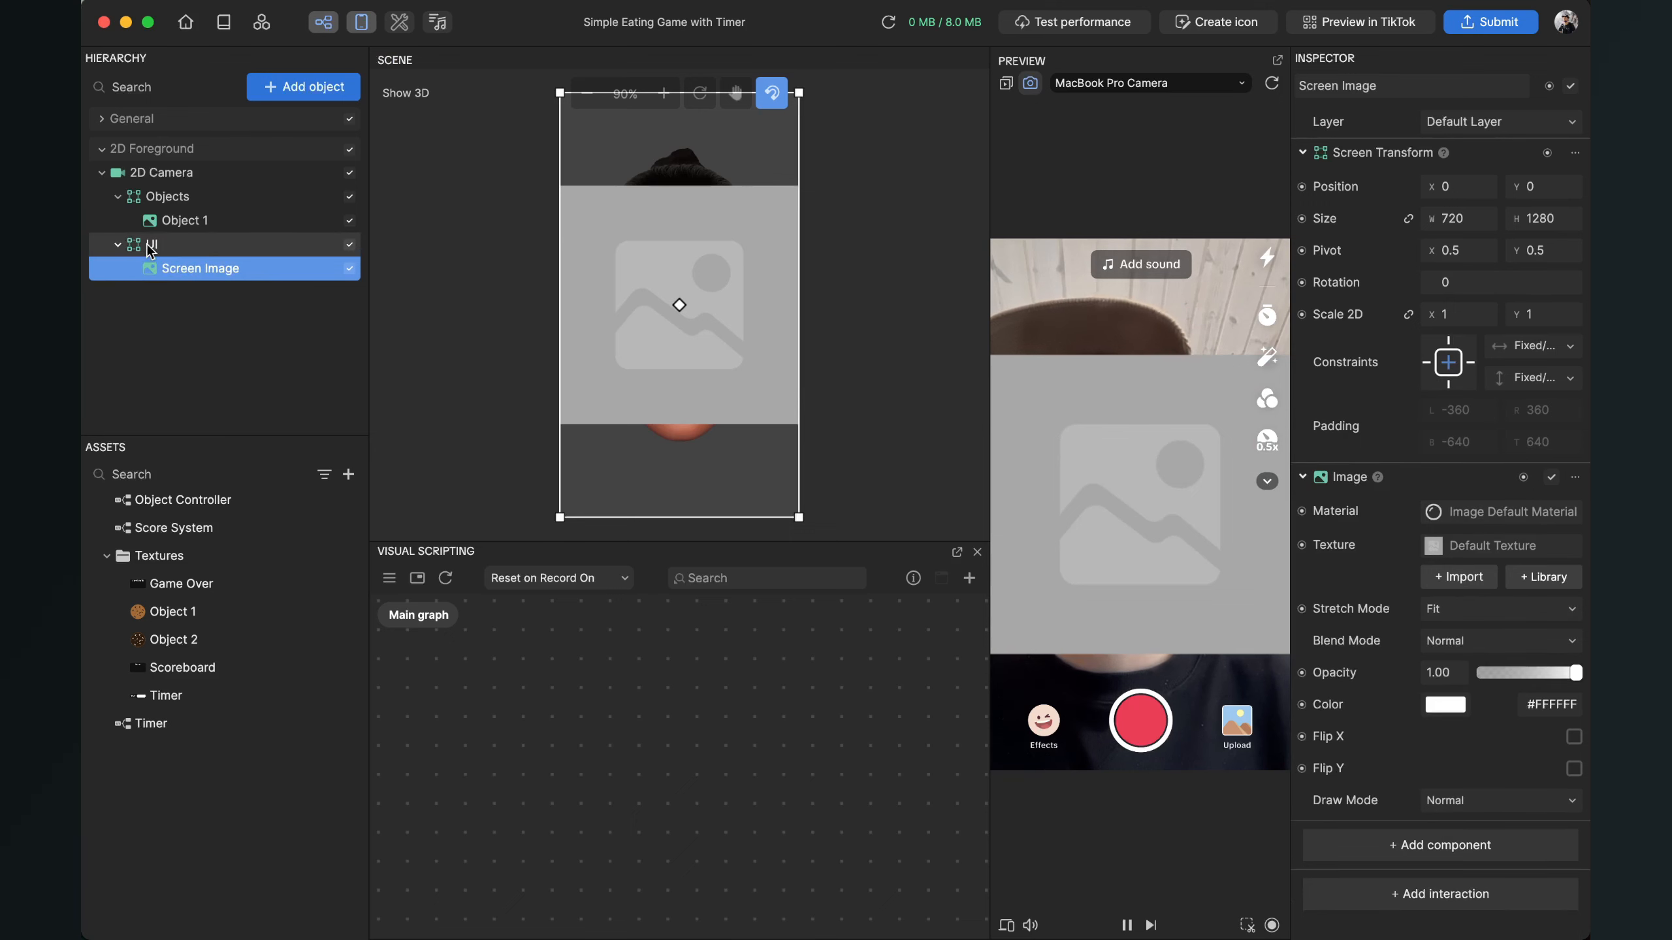
click(117, 245)
click(117, 245)
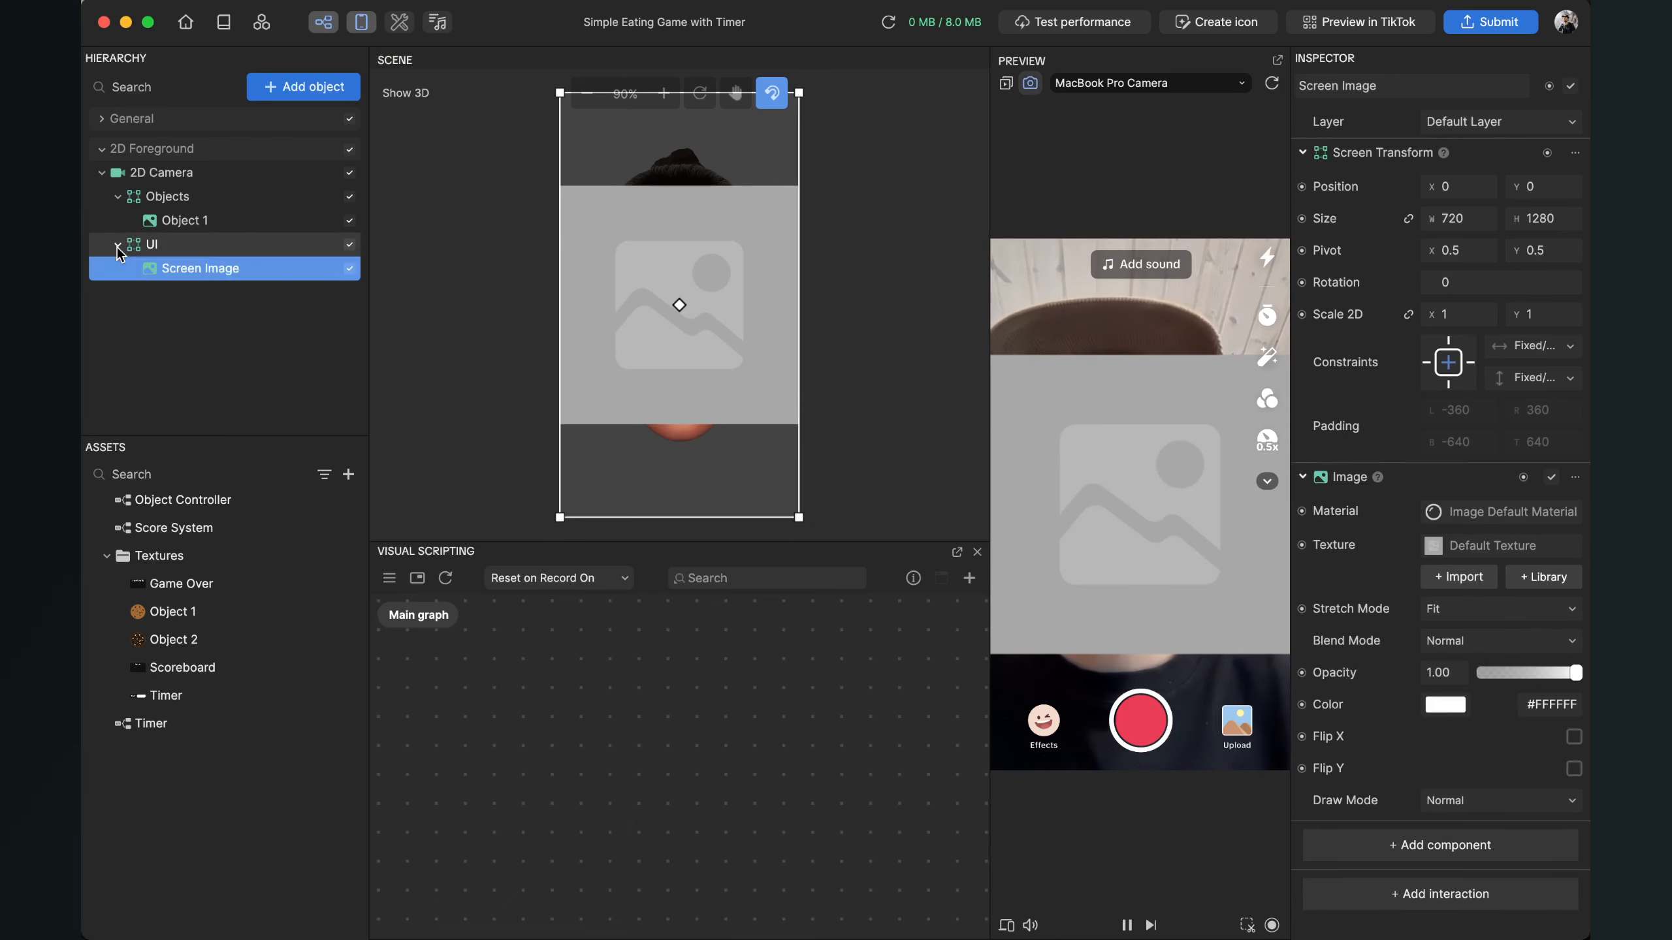
click(117, 246)
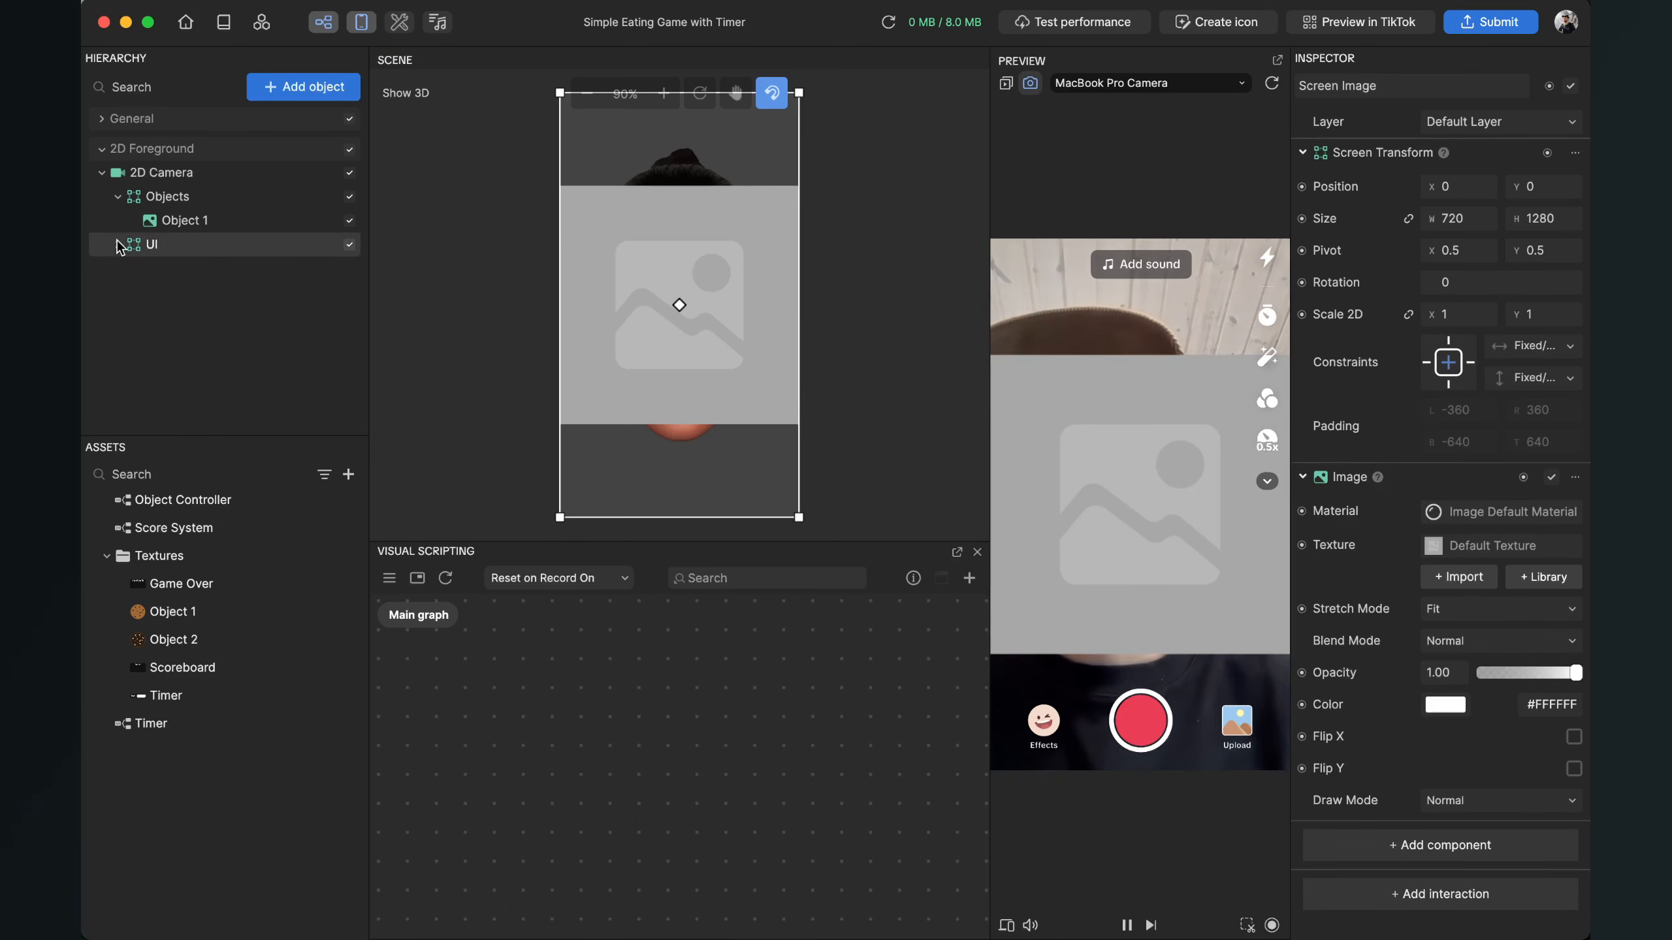
click(118, 244)
Step: Rename the Screen Image in the UI group as Scoreboard
right_click(198, 269)
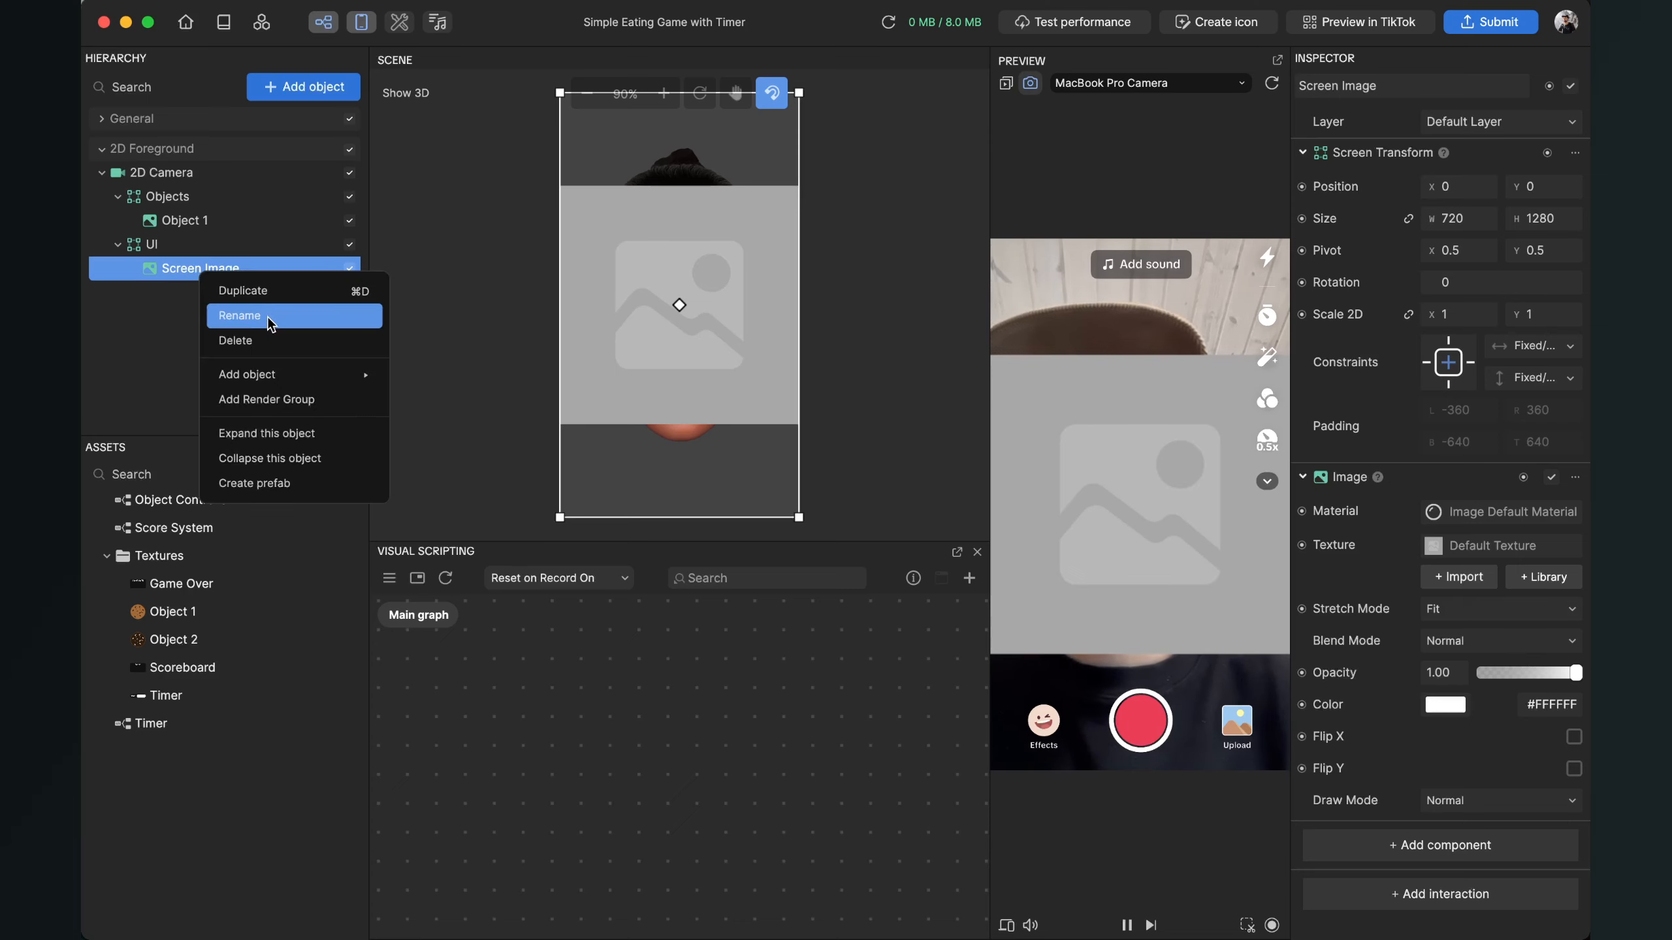
click(267, 316)
text(Score)
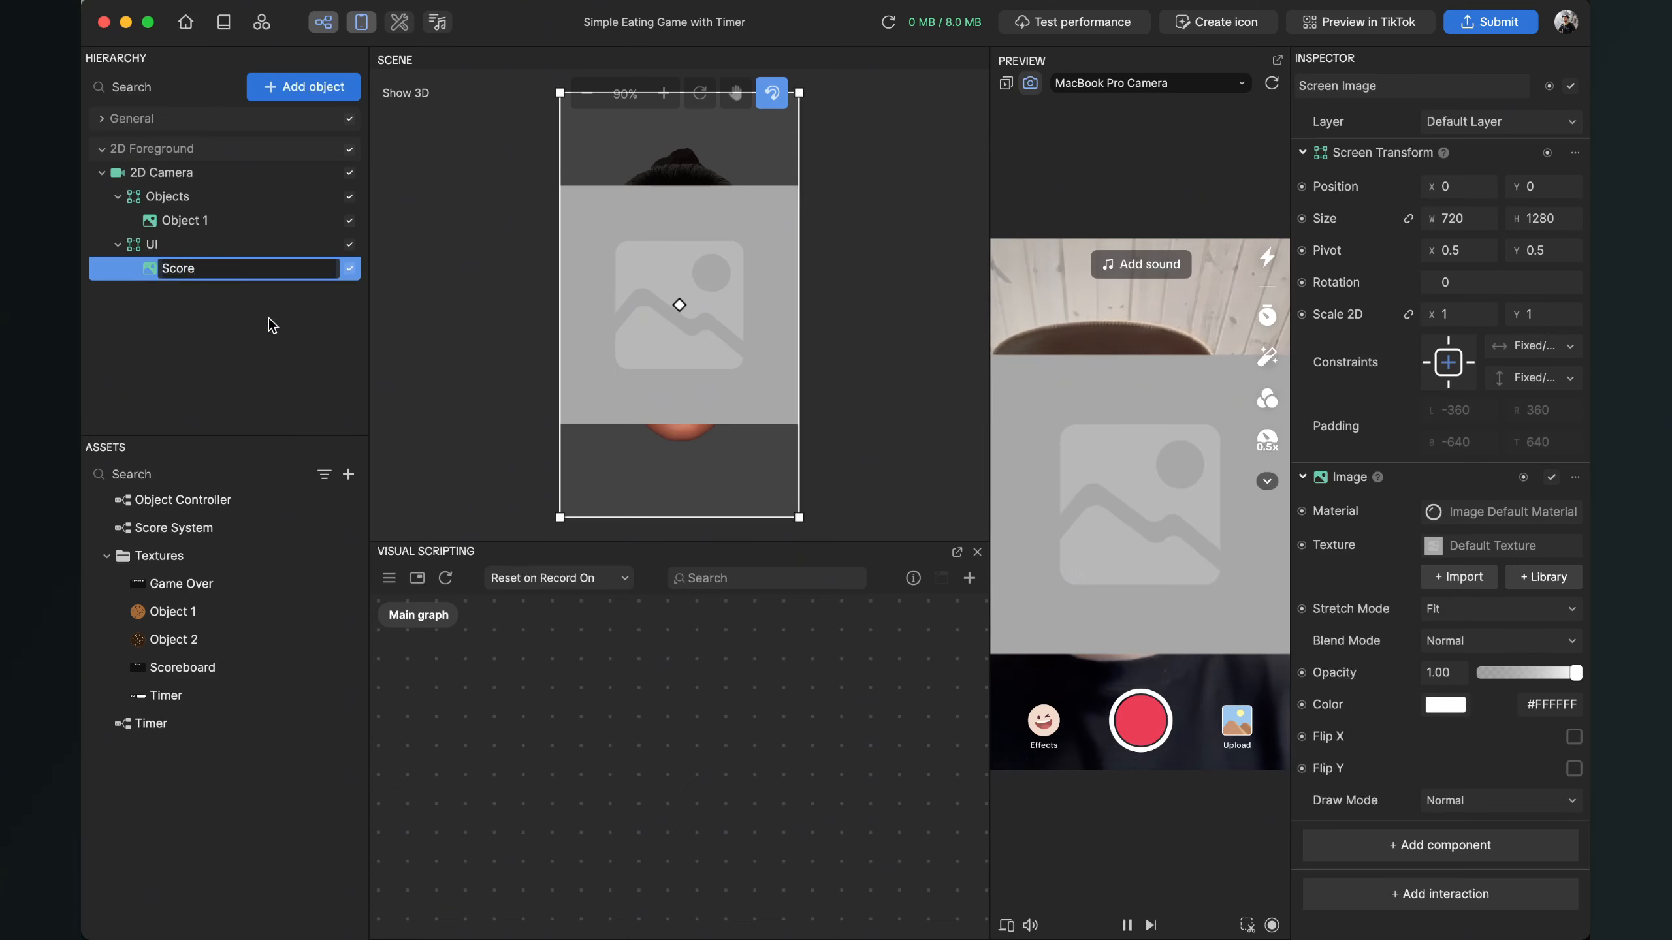
text(board)
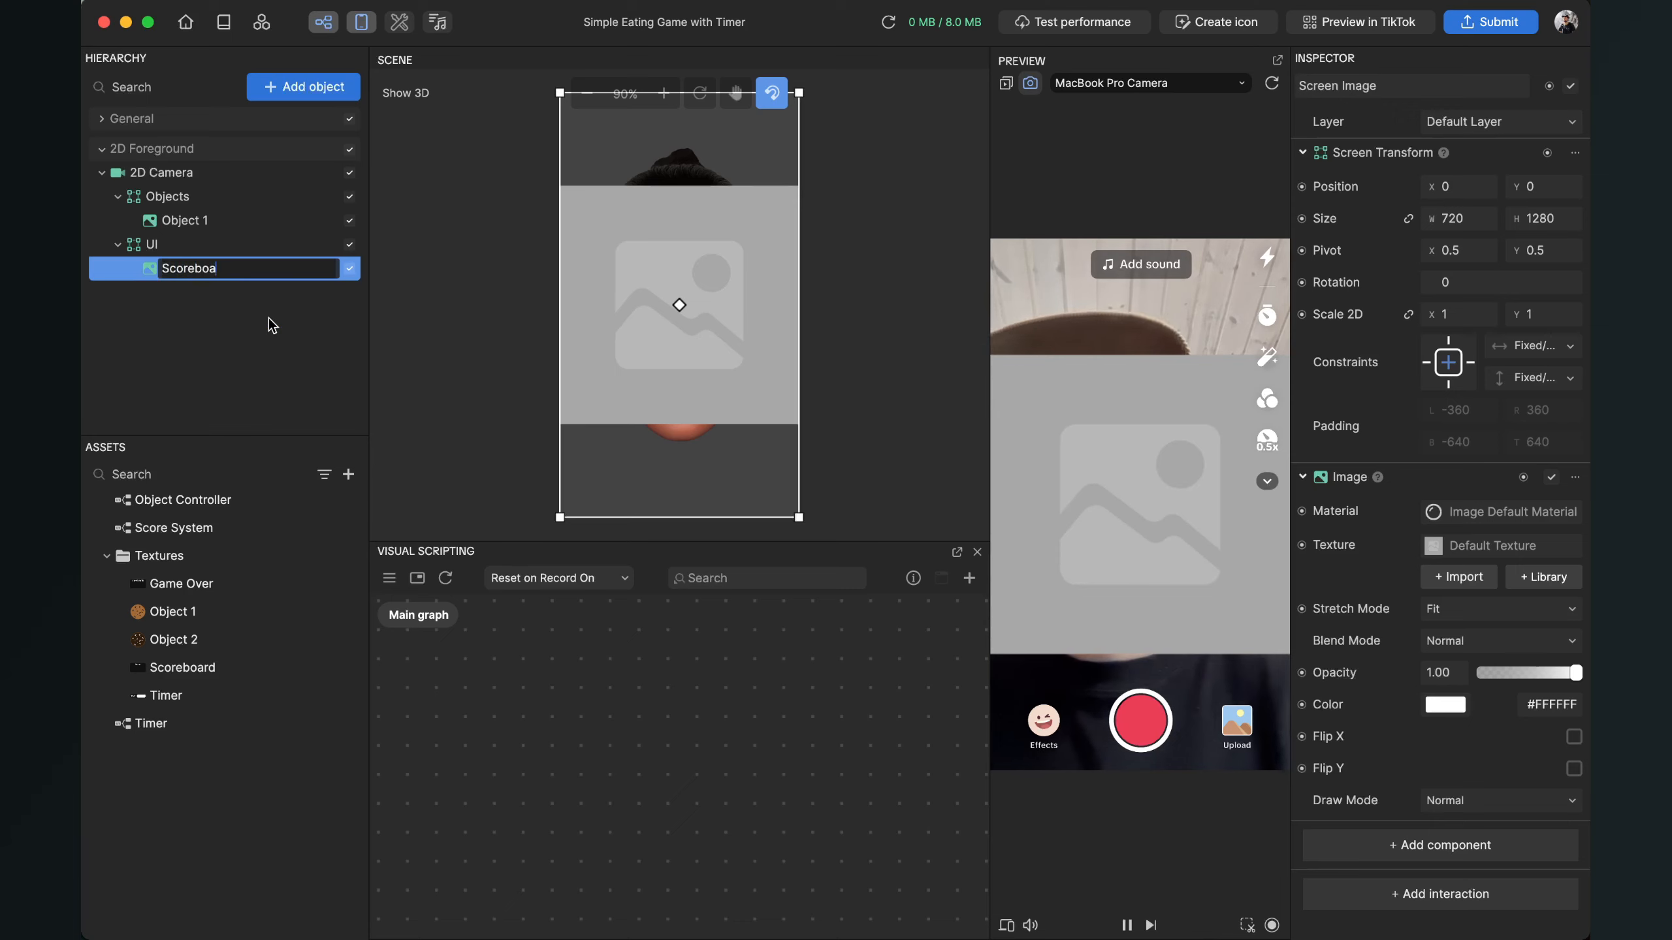
key(Return)
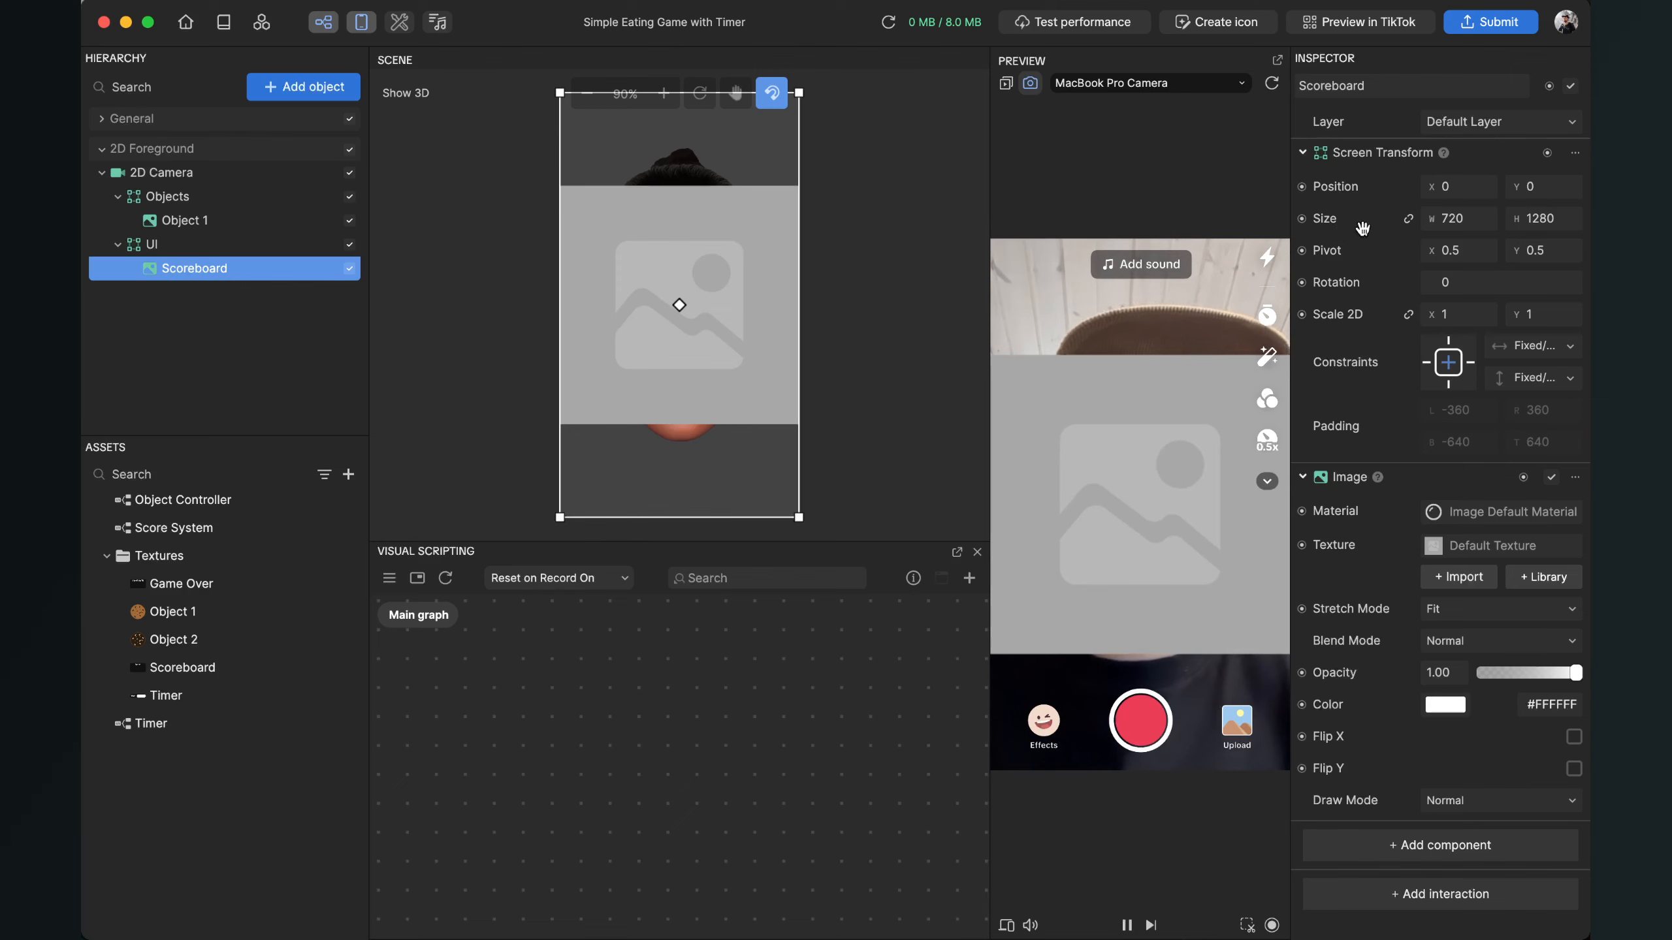
Step: Set the Scoreboard image's height to 720 and its 2D scale to 0.5 on both axes
click(1559, 218)
key(BackSpace)
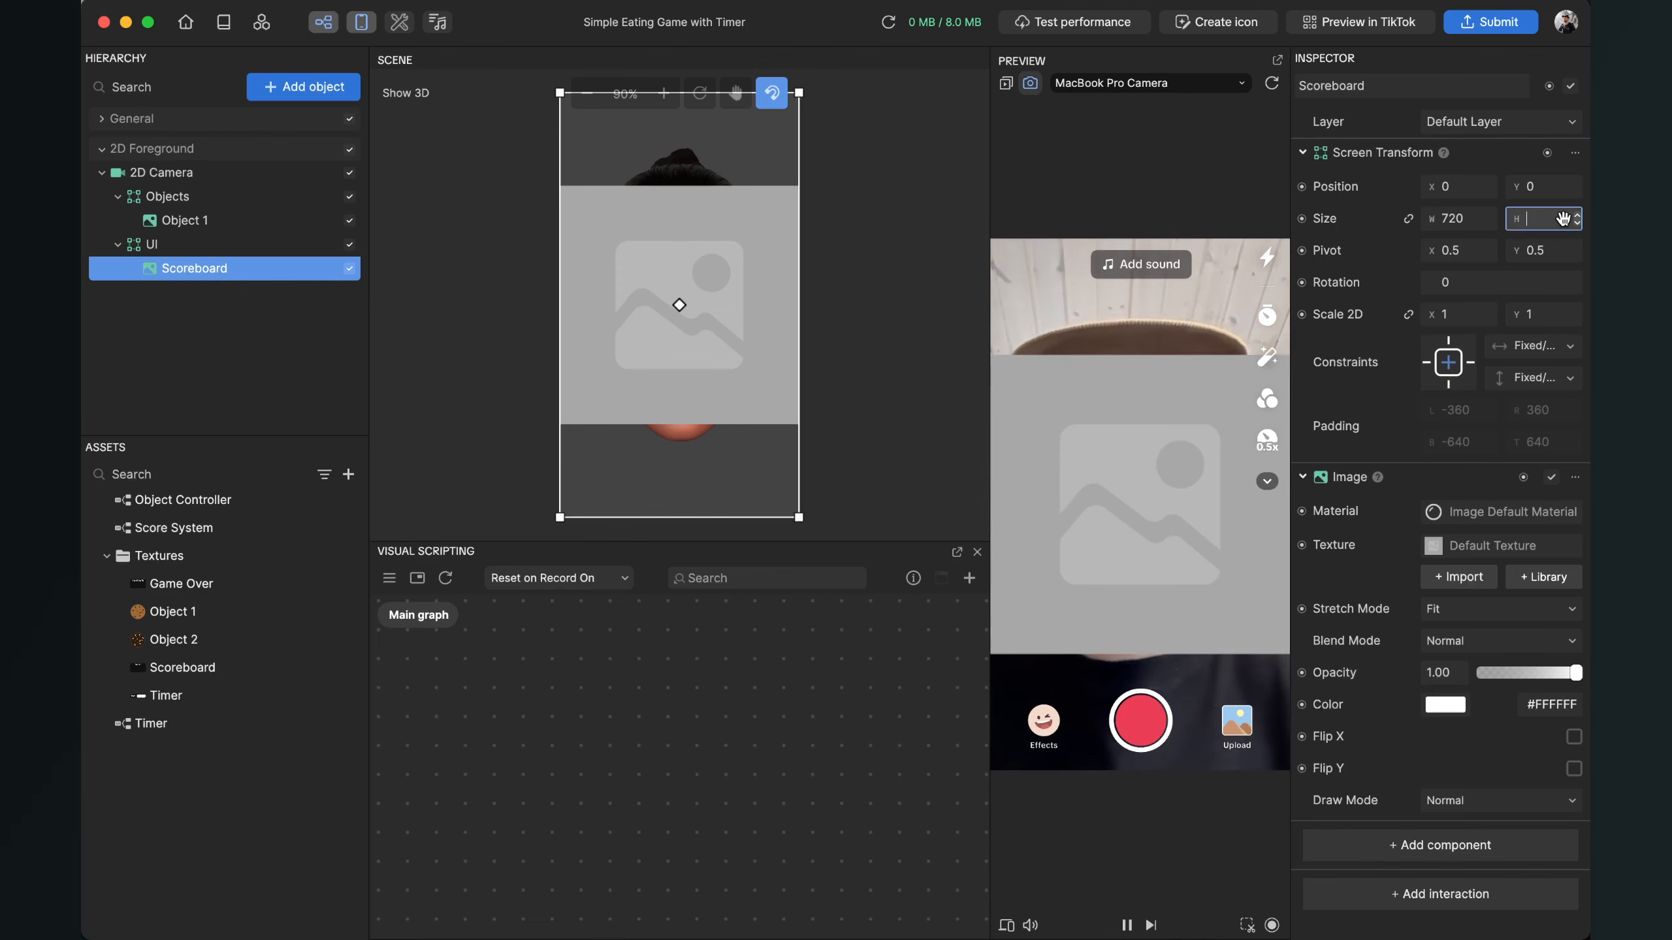
text(720)
key(Return)
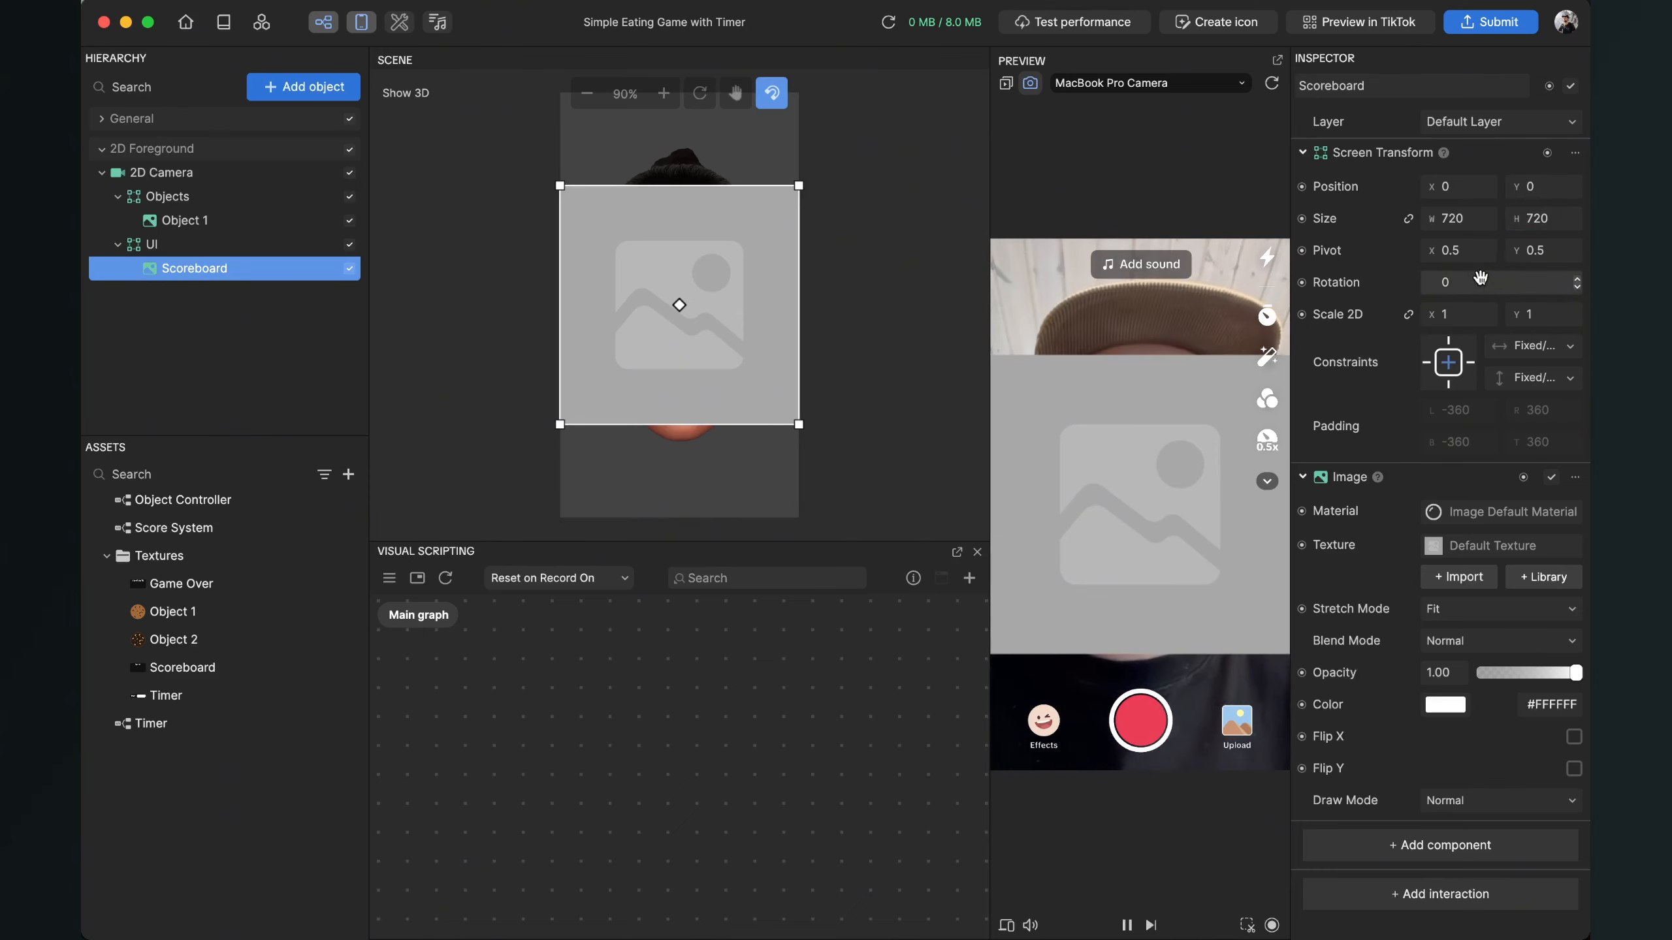
click(1464, 315)
text(0.)
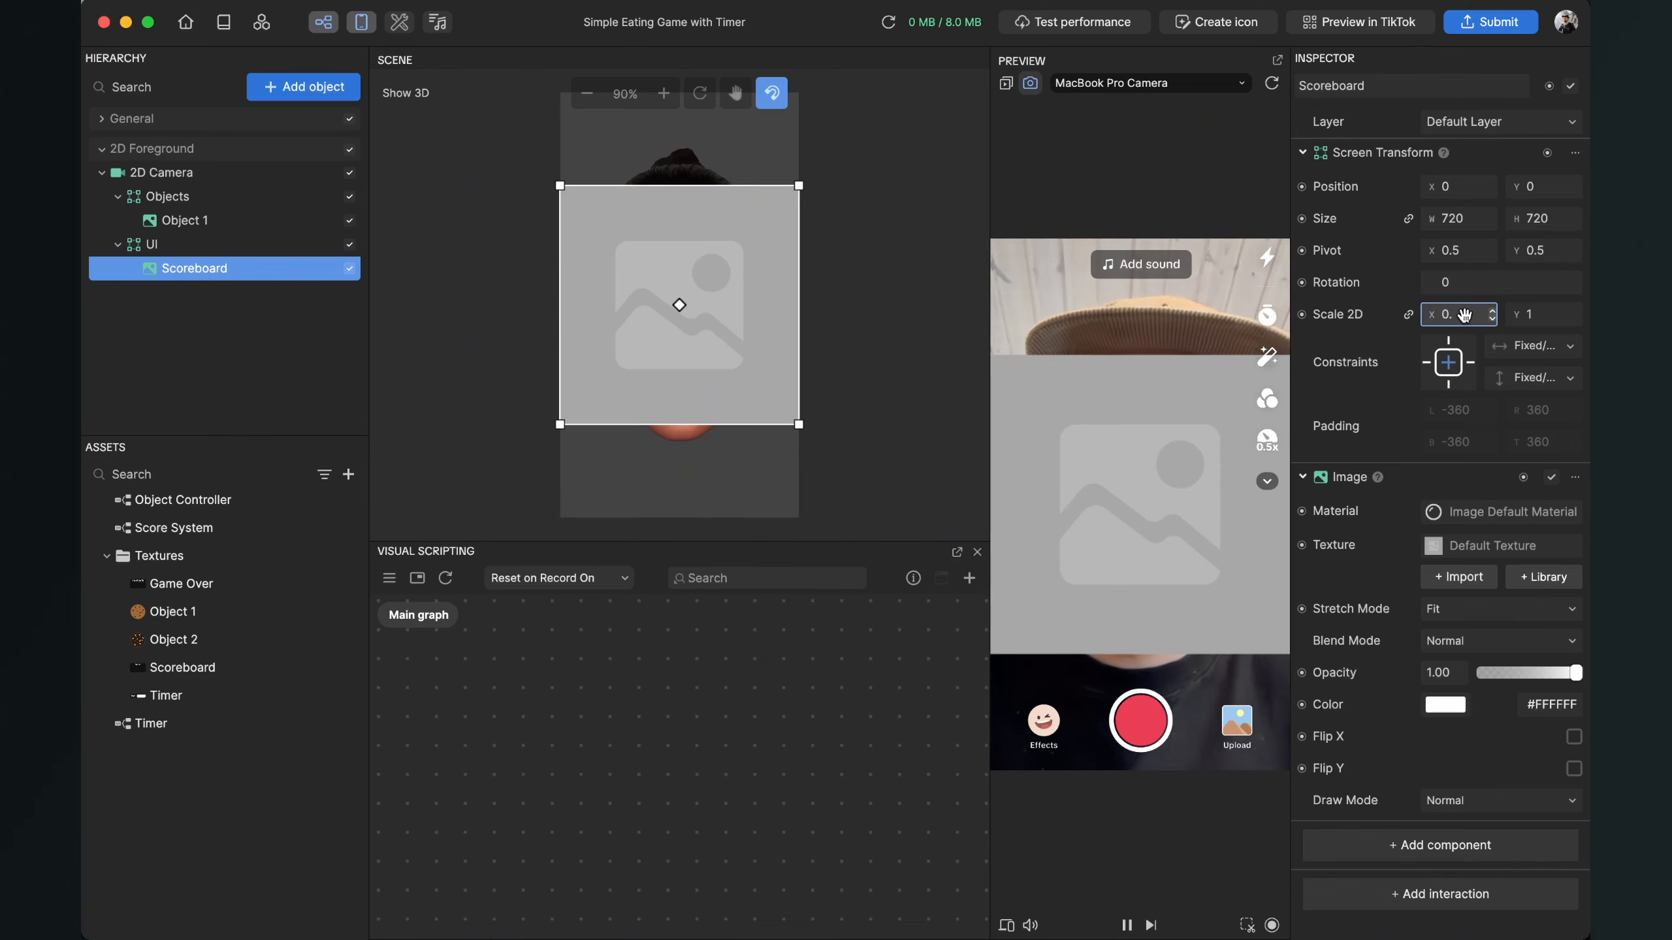
text(5)
key(Return)
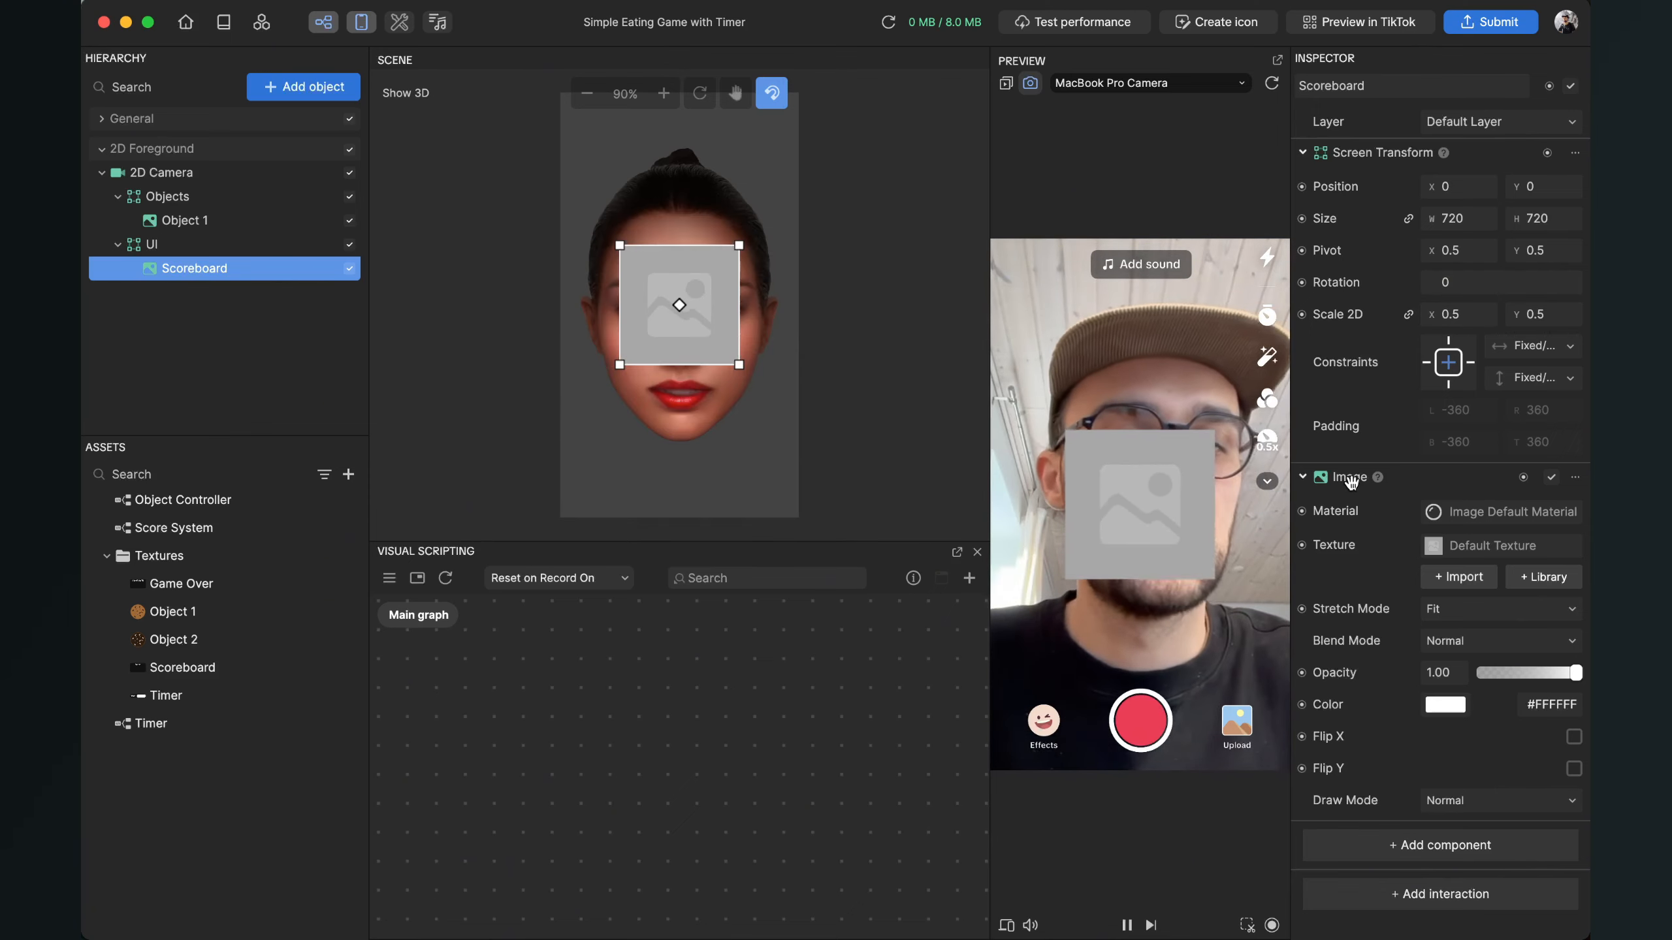
Step: Assign the Scoreboard texture to the Scoreboard image
click(1490, 545)
scroll(1415, 757, down, 10)
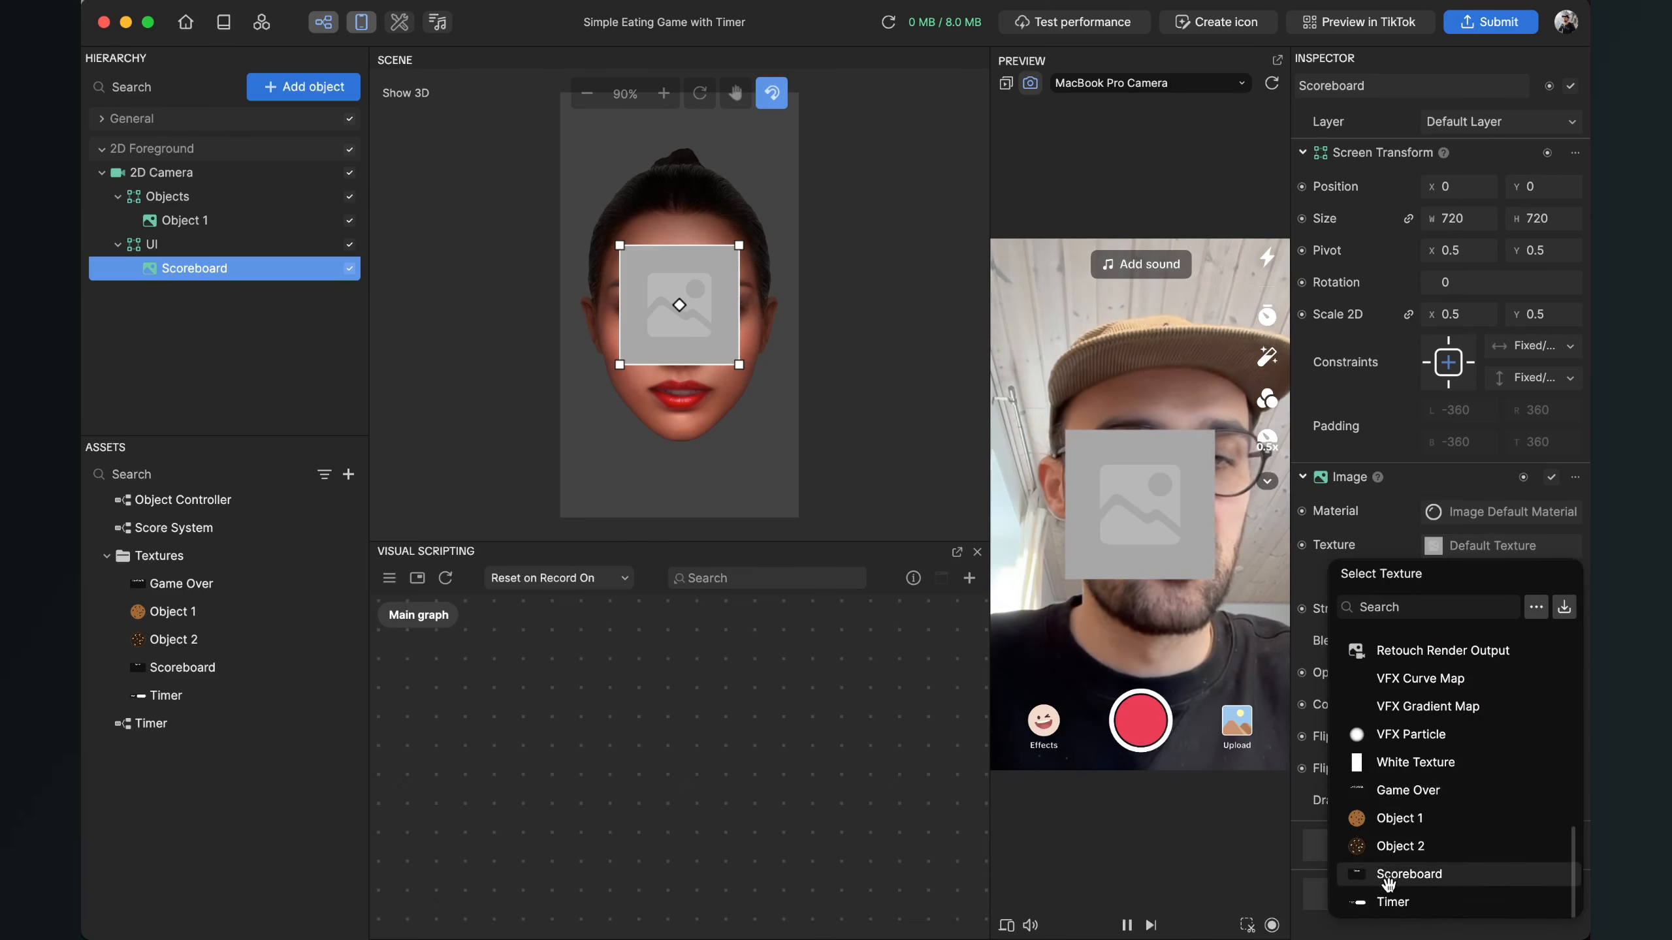
click(1408, 874)
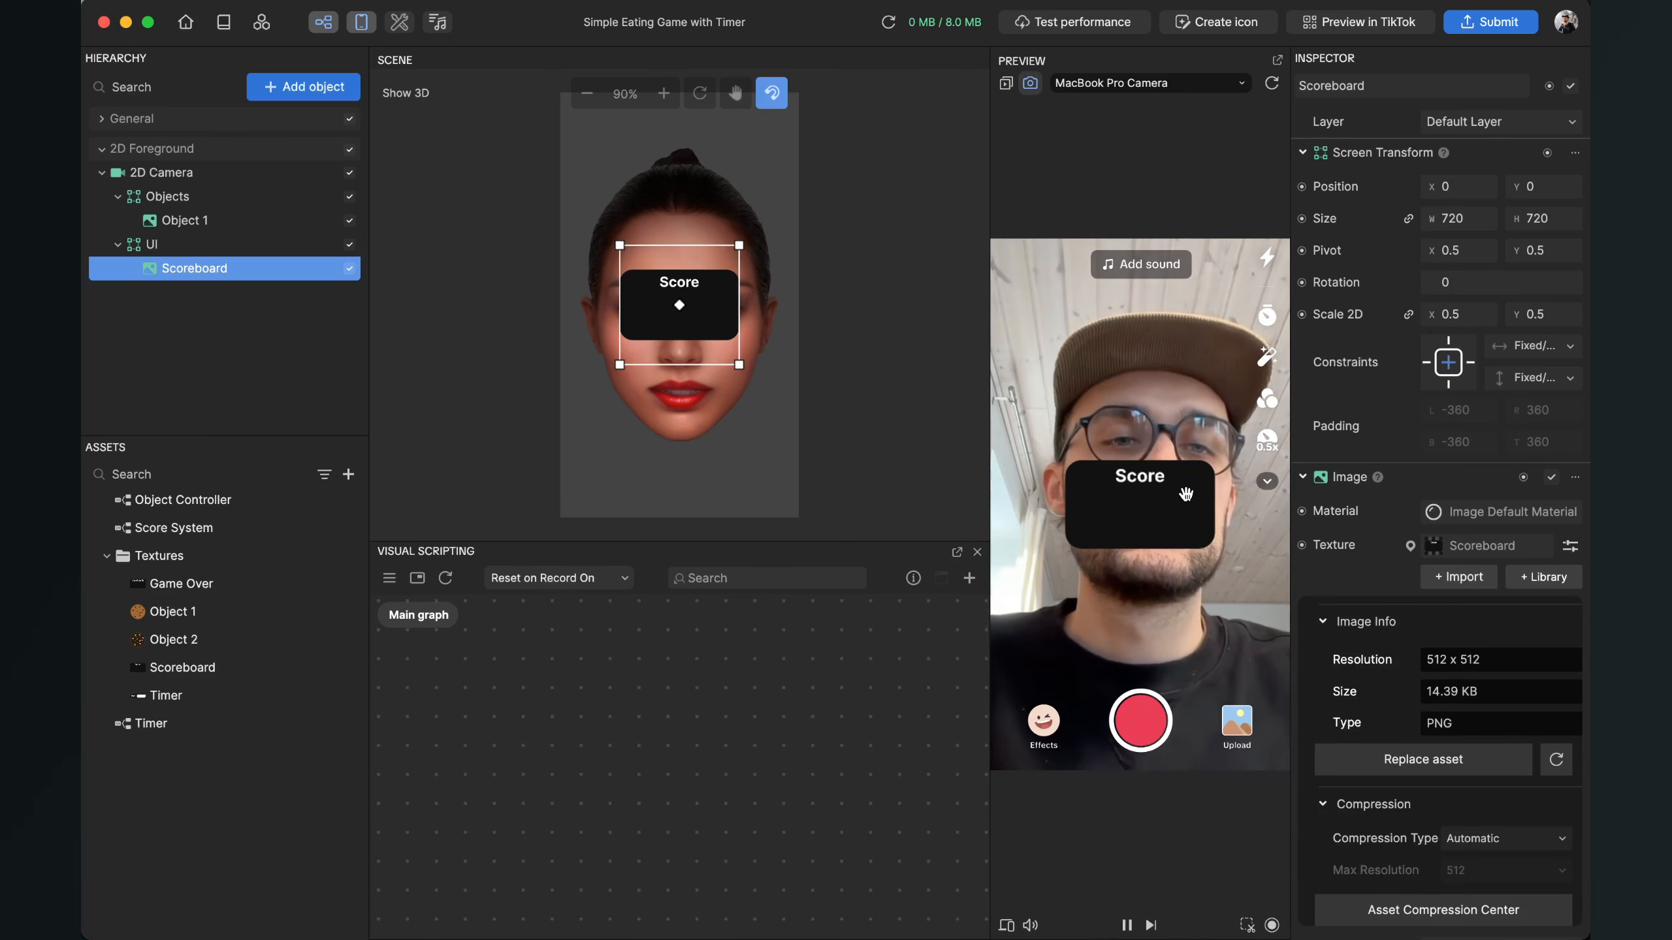
Step: Try Y positions of 250, 350 and 450 for the Scoreboard image
click(1542, 186)
text(250)
key(Return)
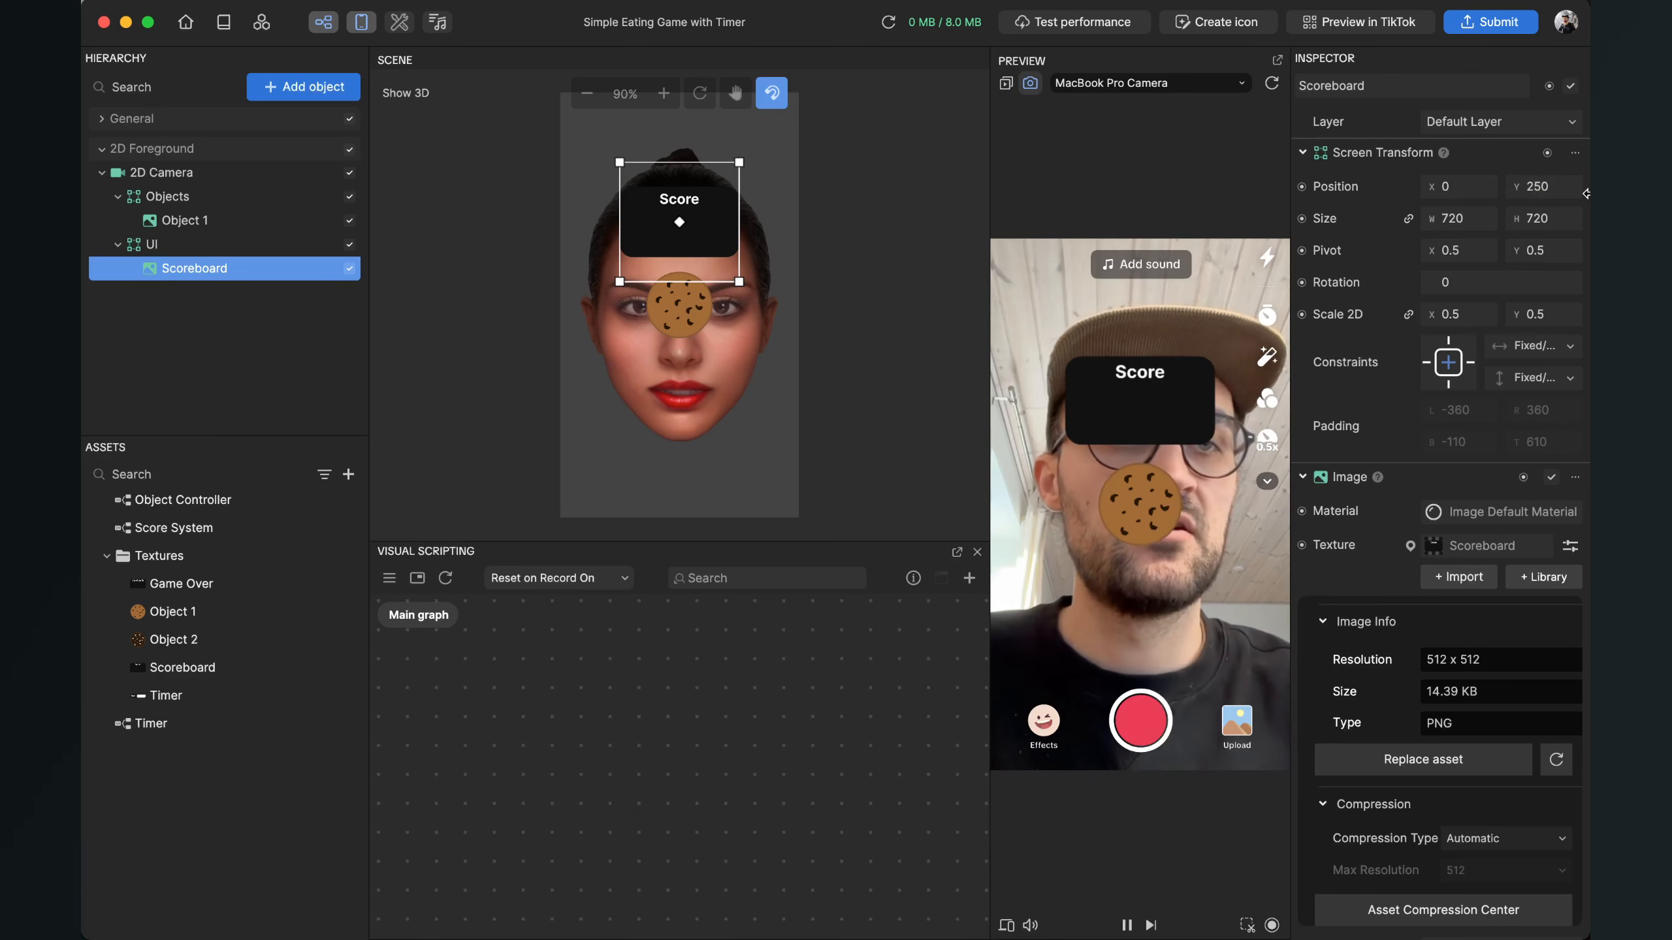
key(super+a)
text(350)
key(Return)
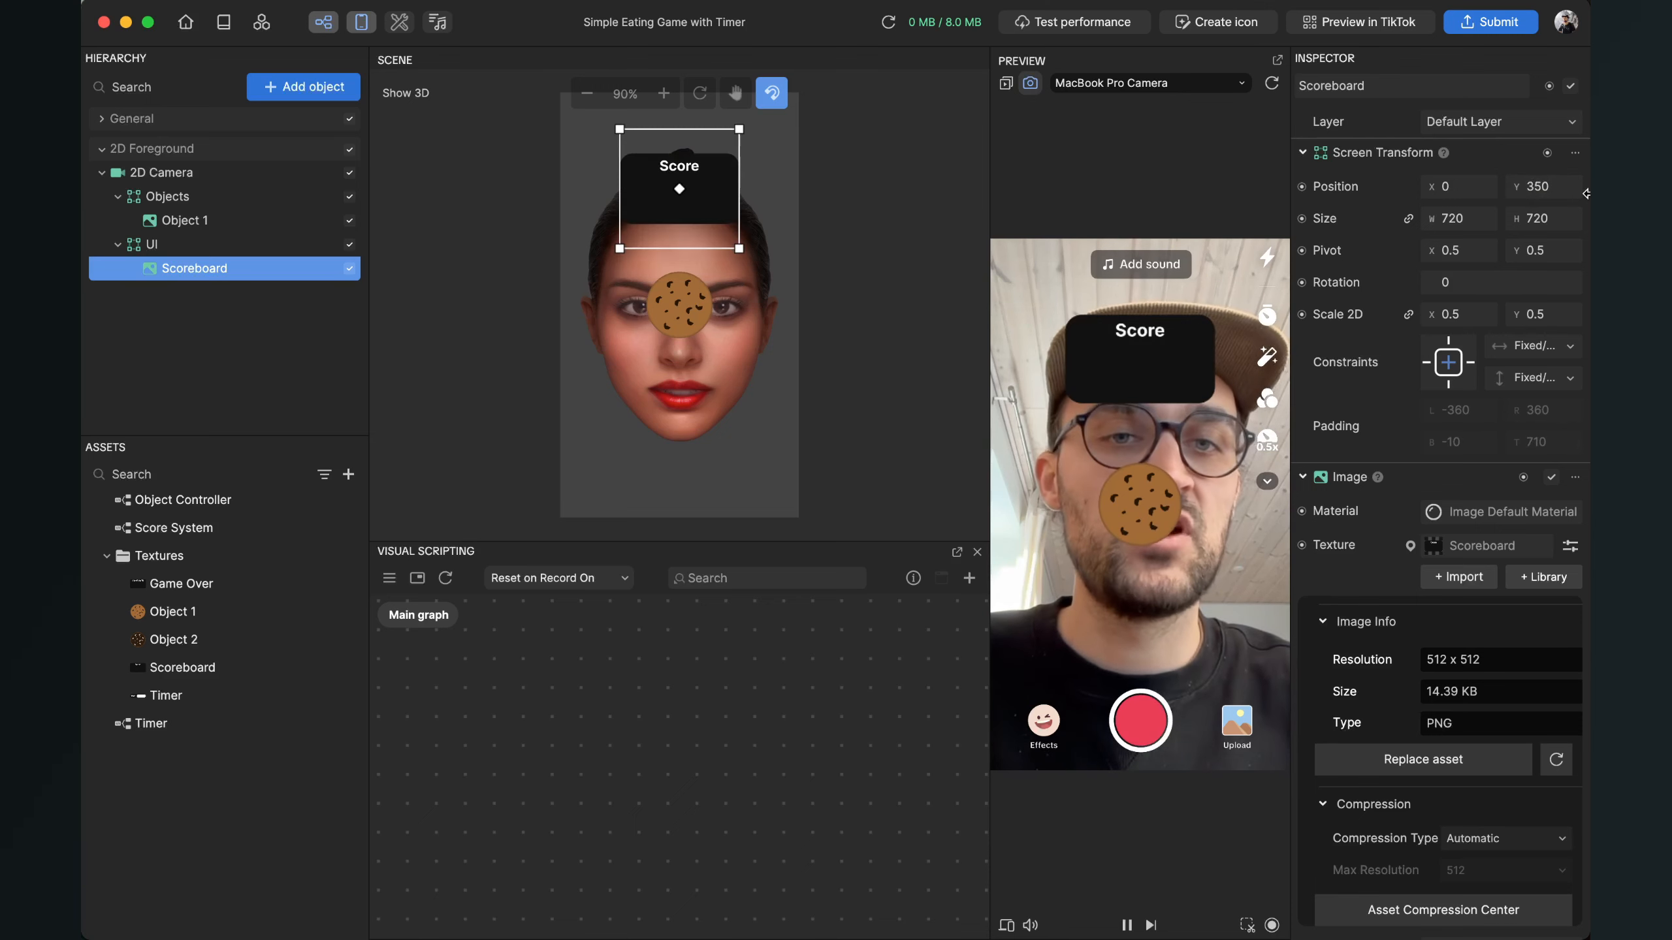
key(super+a)
text(450)
key(Return)
Step: Set the Scoreboard image's Y position to 400
click(1543, 187)
text(400)
key(Return)
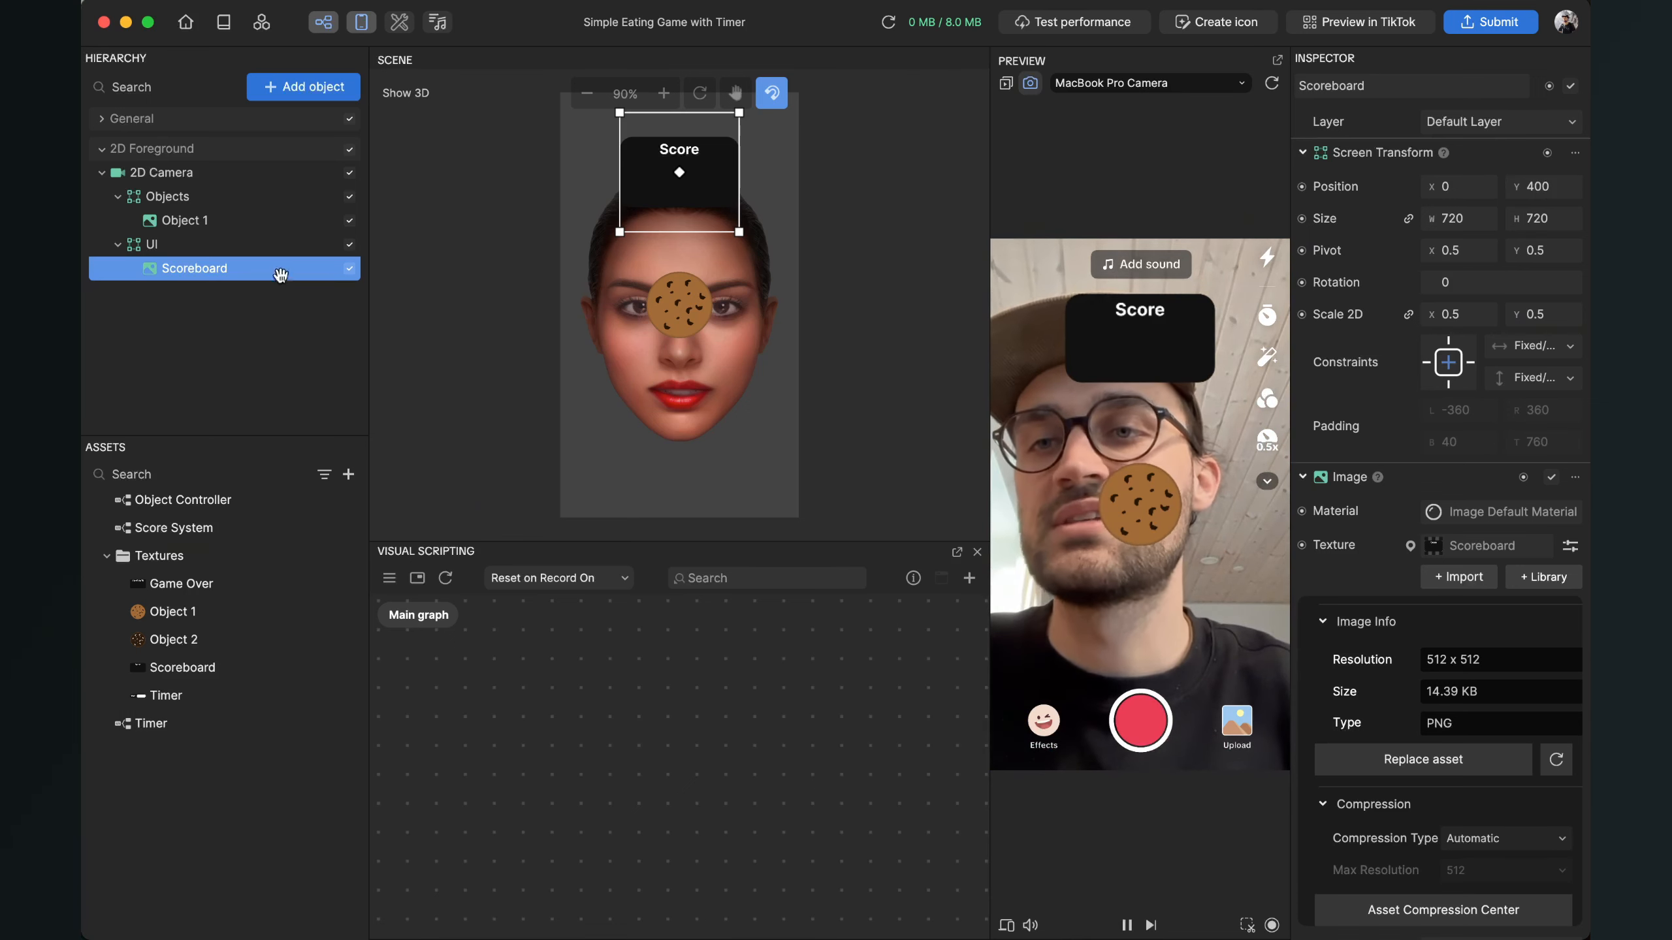
Step: Add a 2D Text object and nest it inside the UI group below Scoreboard
click(303, 88)
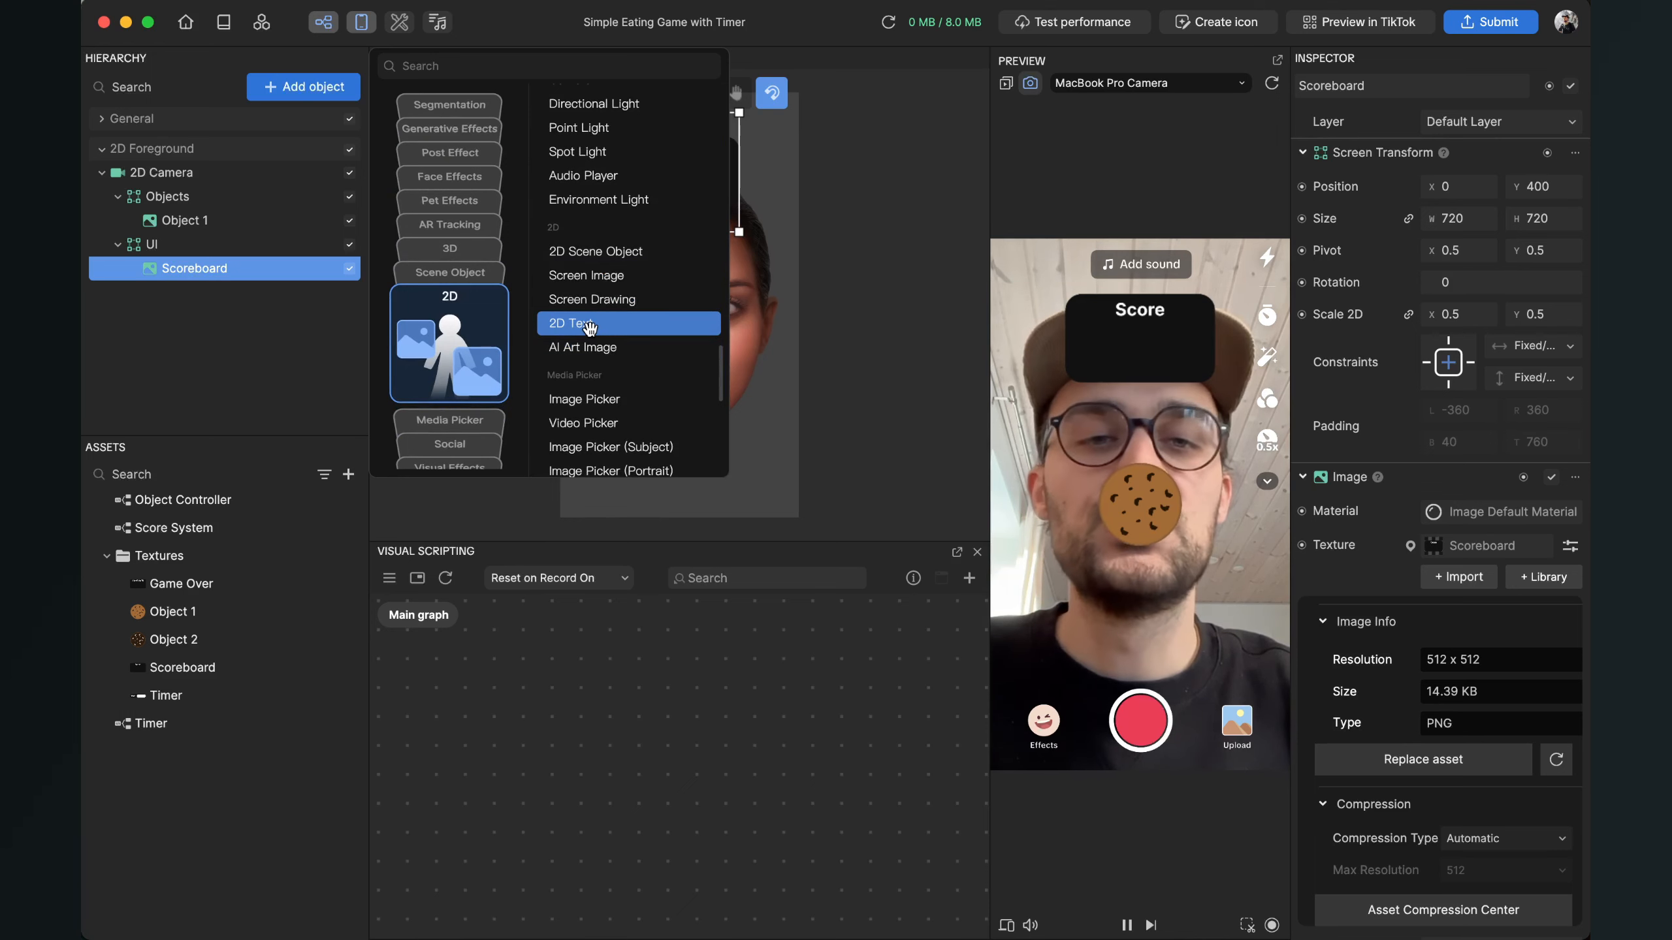
click(591, 324)
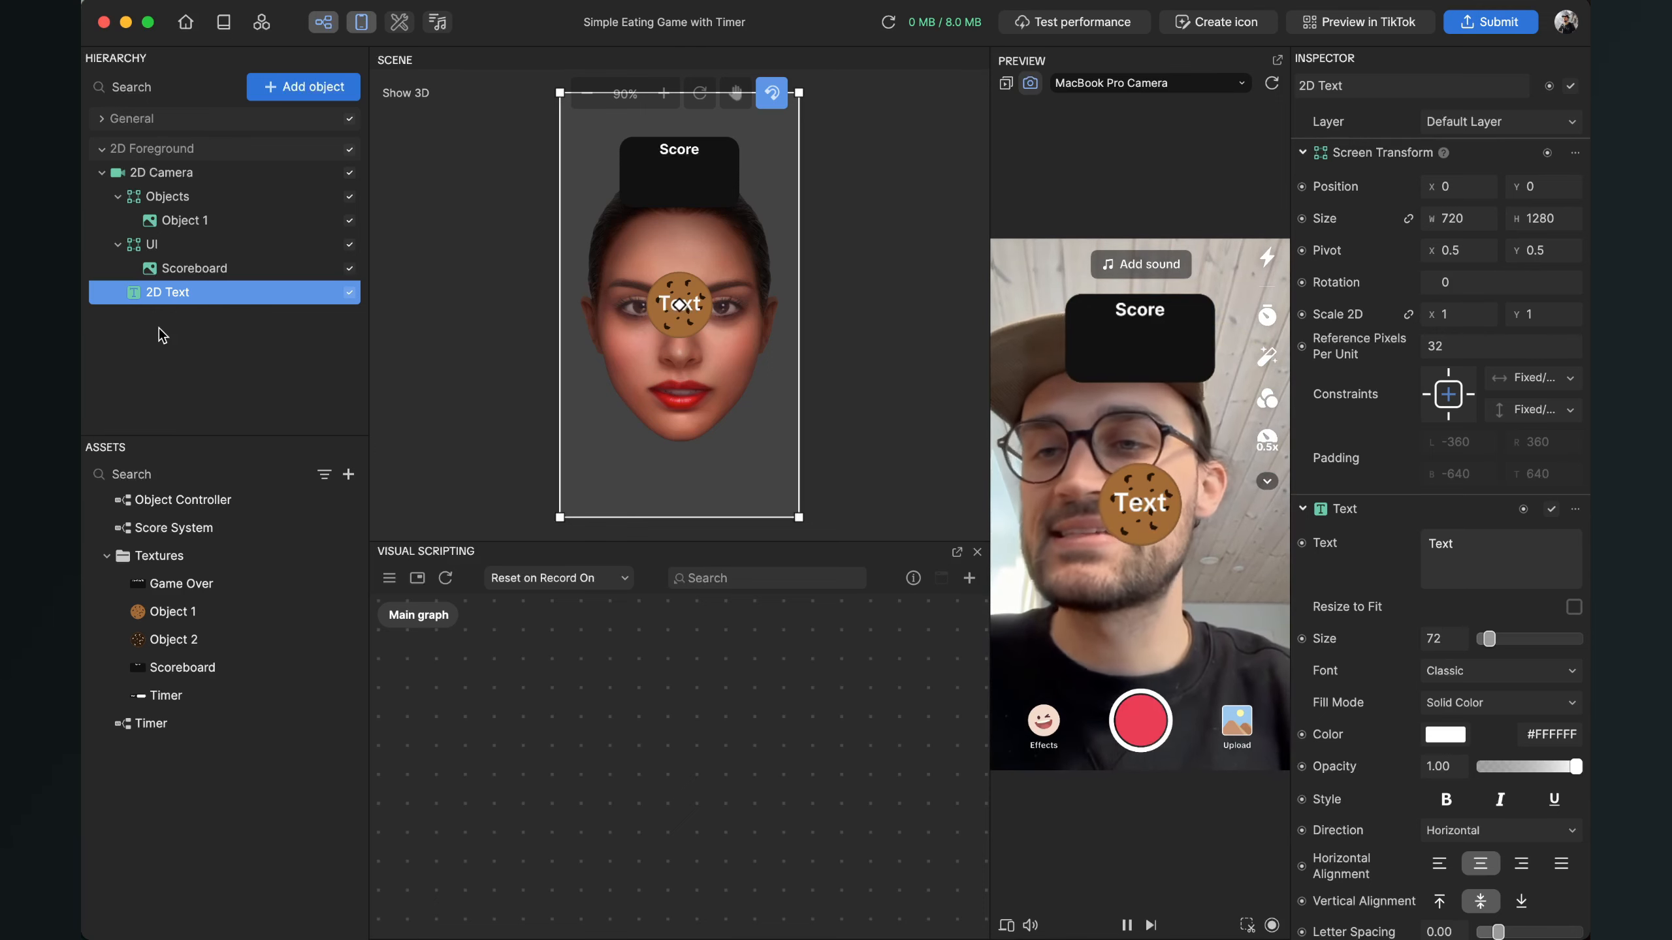
drag(161, 292, 173, 280)
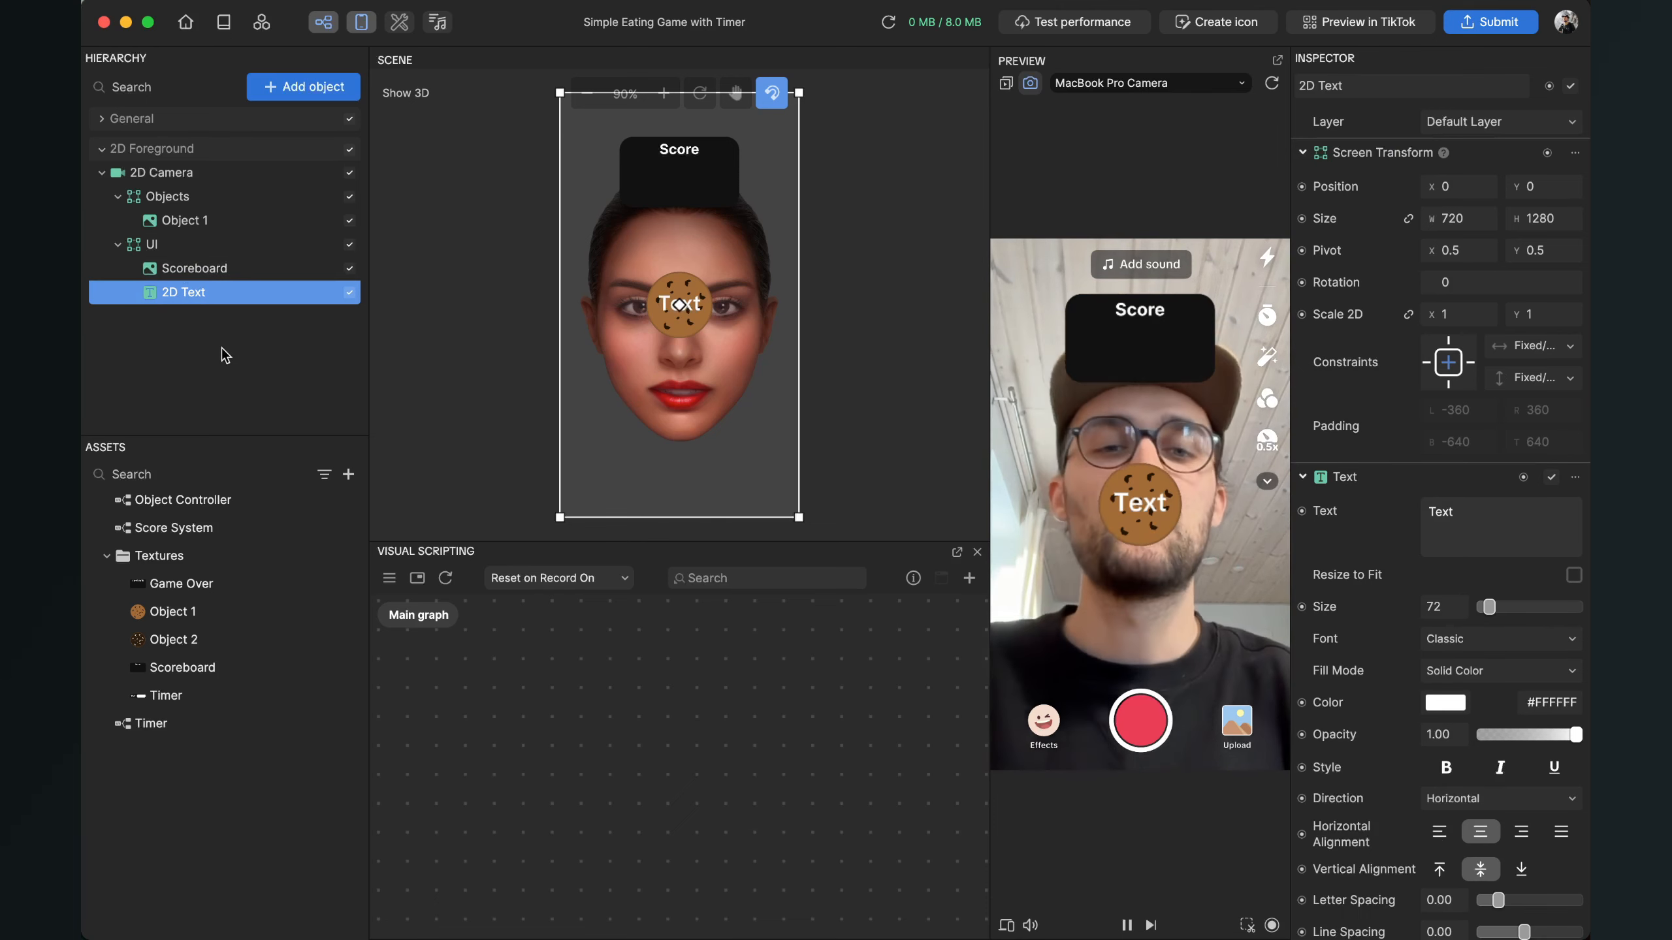
Step: Try a Y position of 400 for the 2D Text
click(1560, 188)
key(BackSpace)
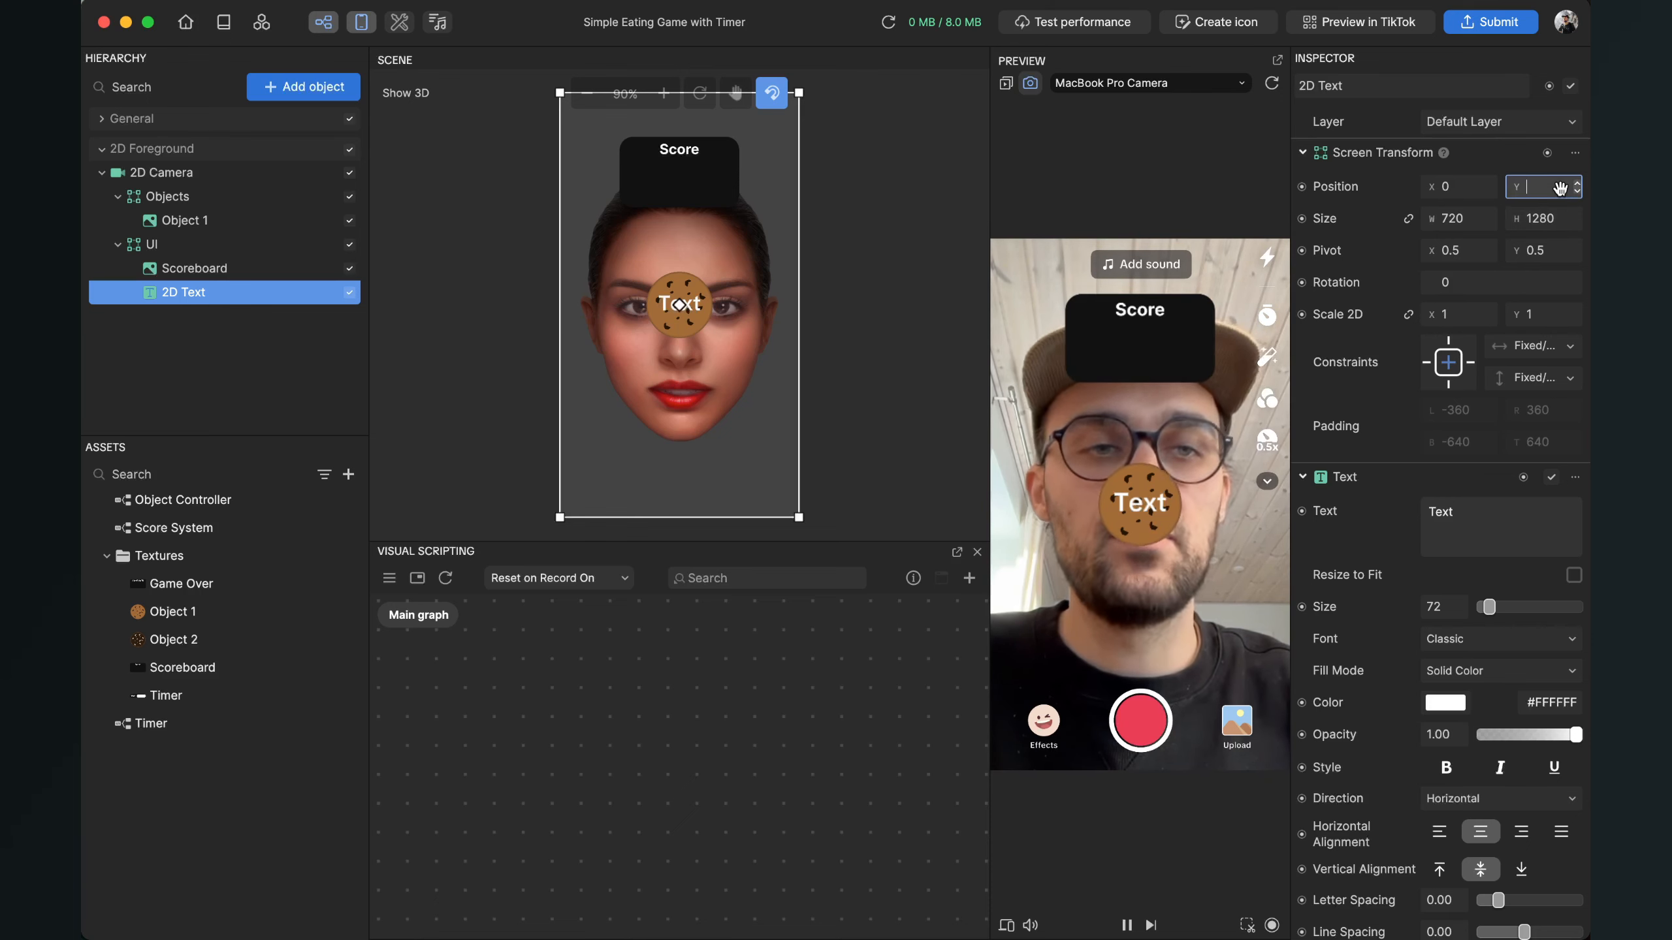
text(40)
key(Return)
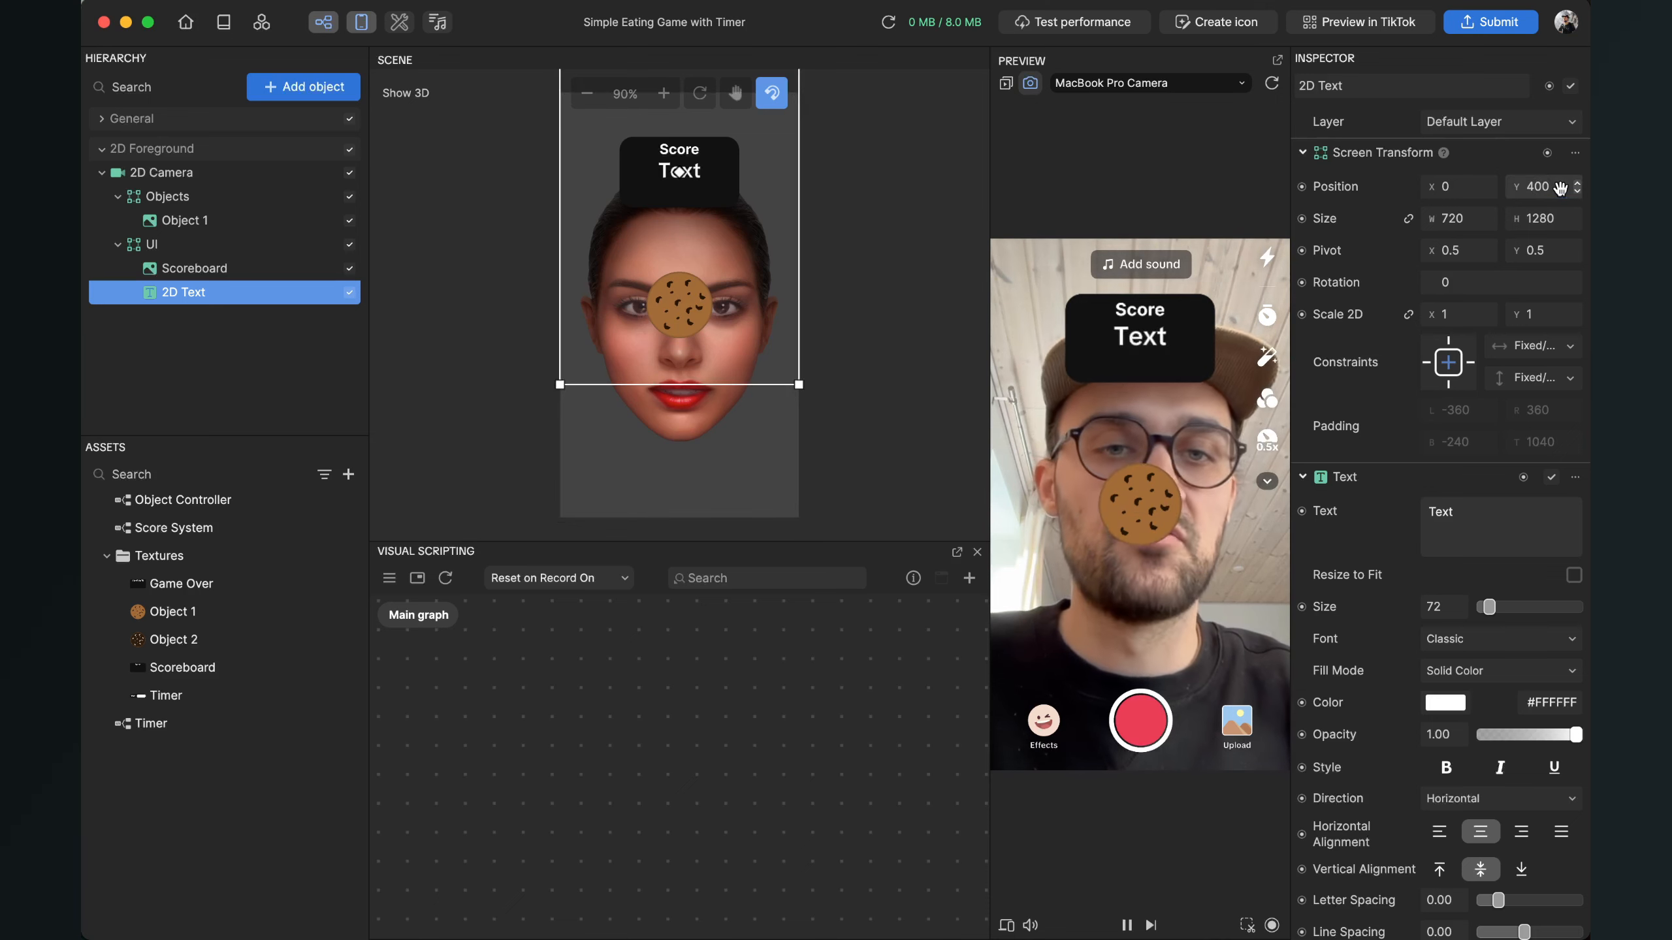
Step: Set the 2D Text's Y position to 380
key(BackSpace)
key(BackSpace)
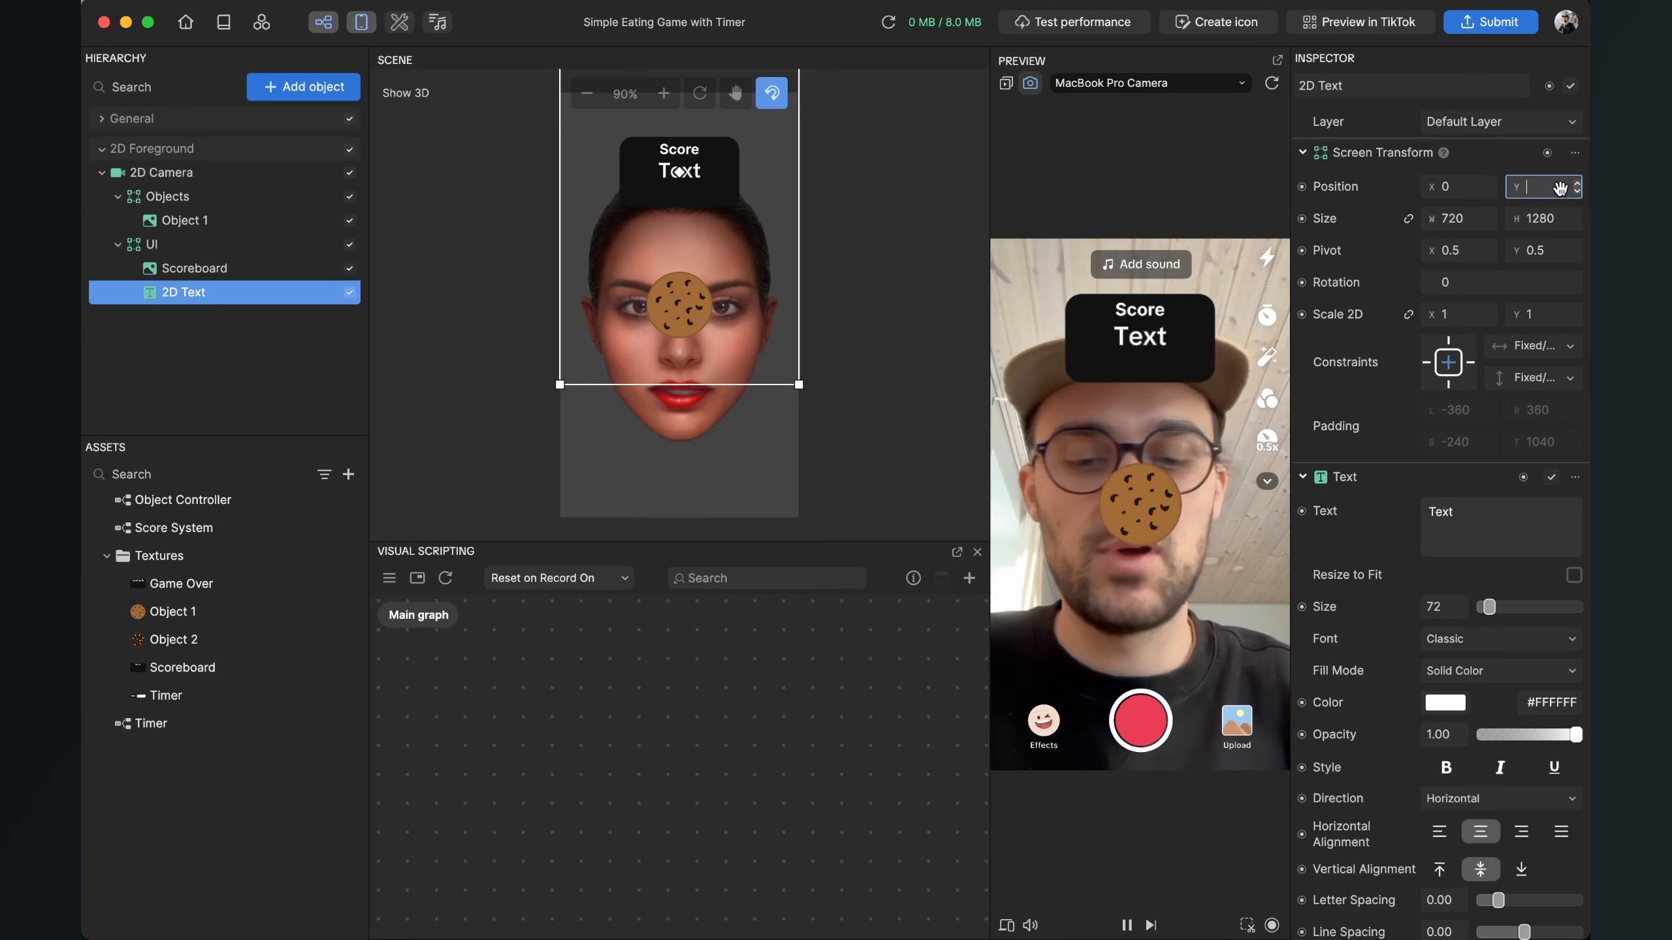
text(380)
key(Return)
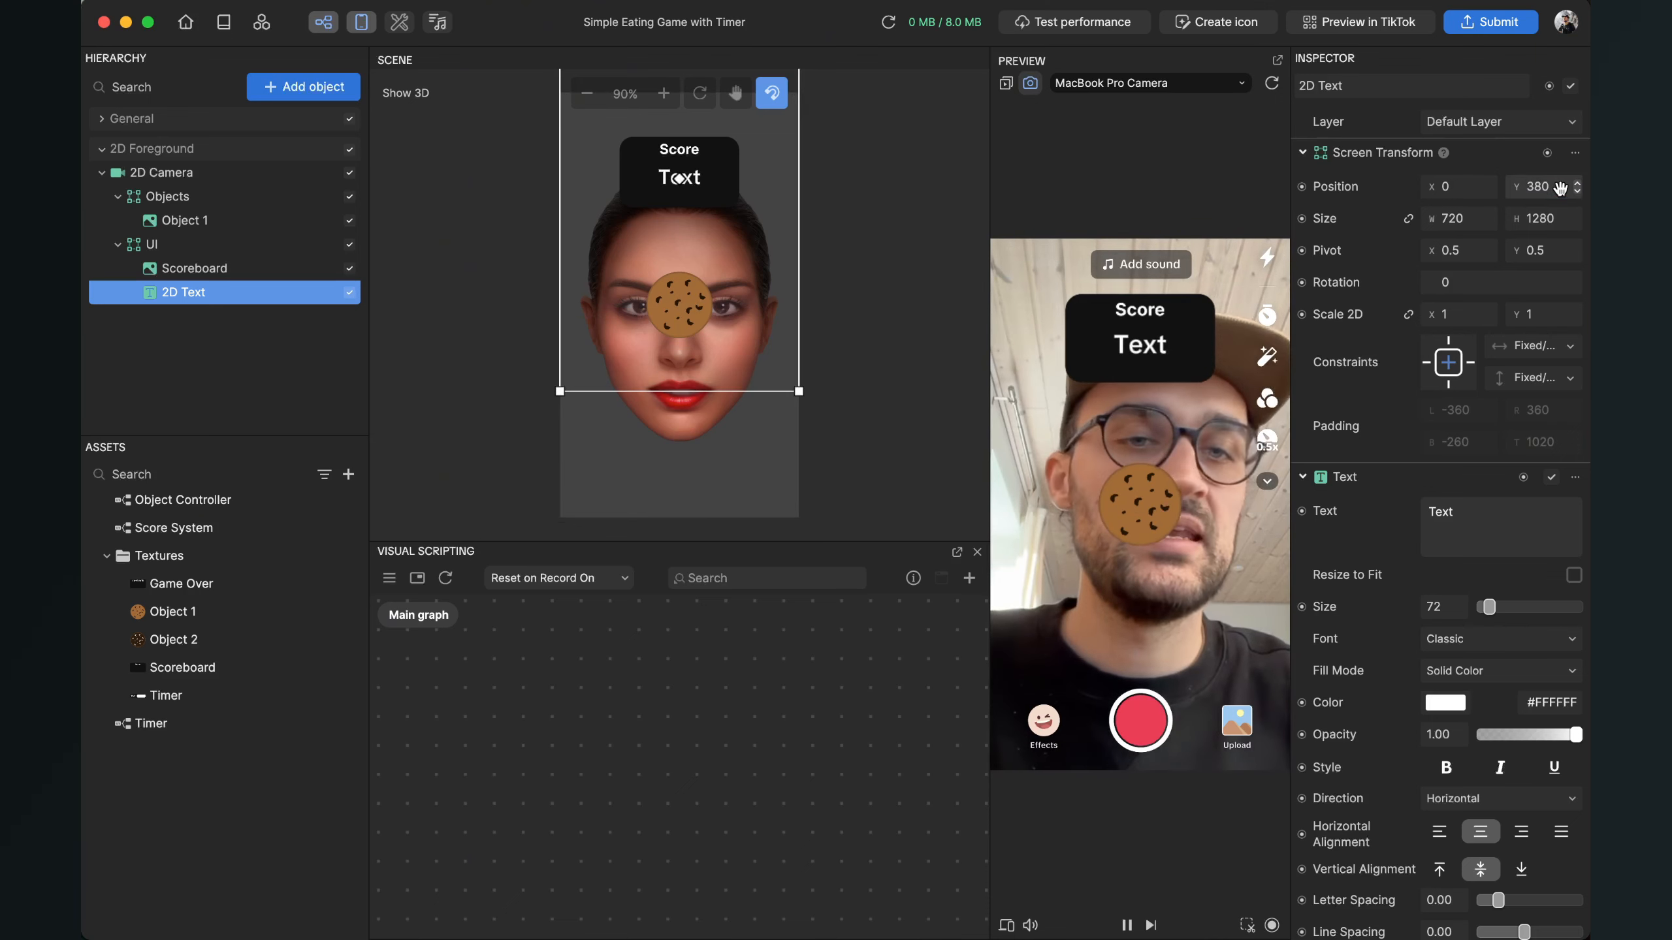
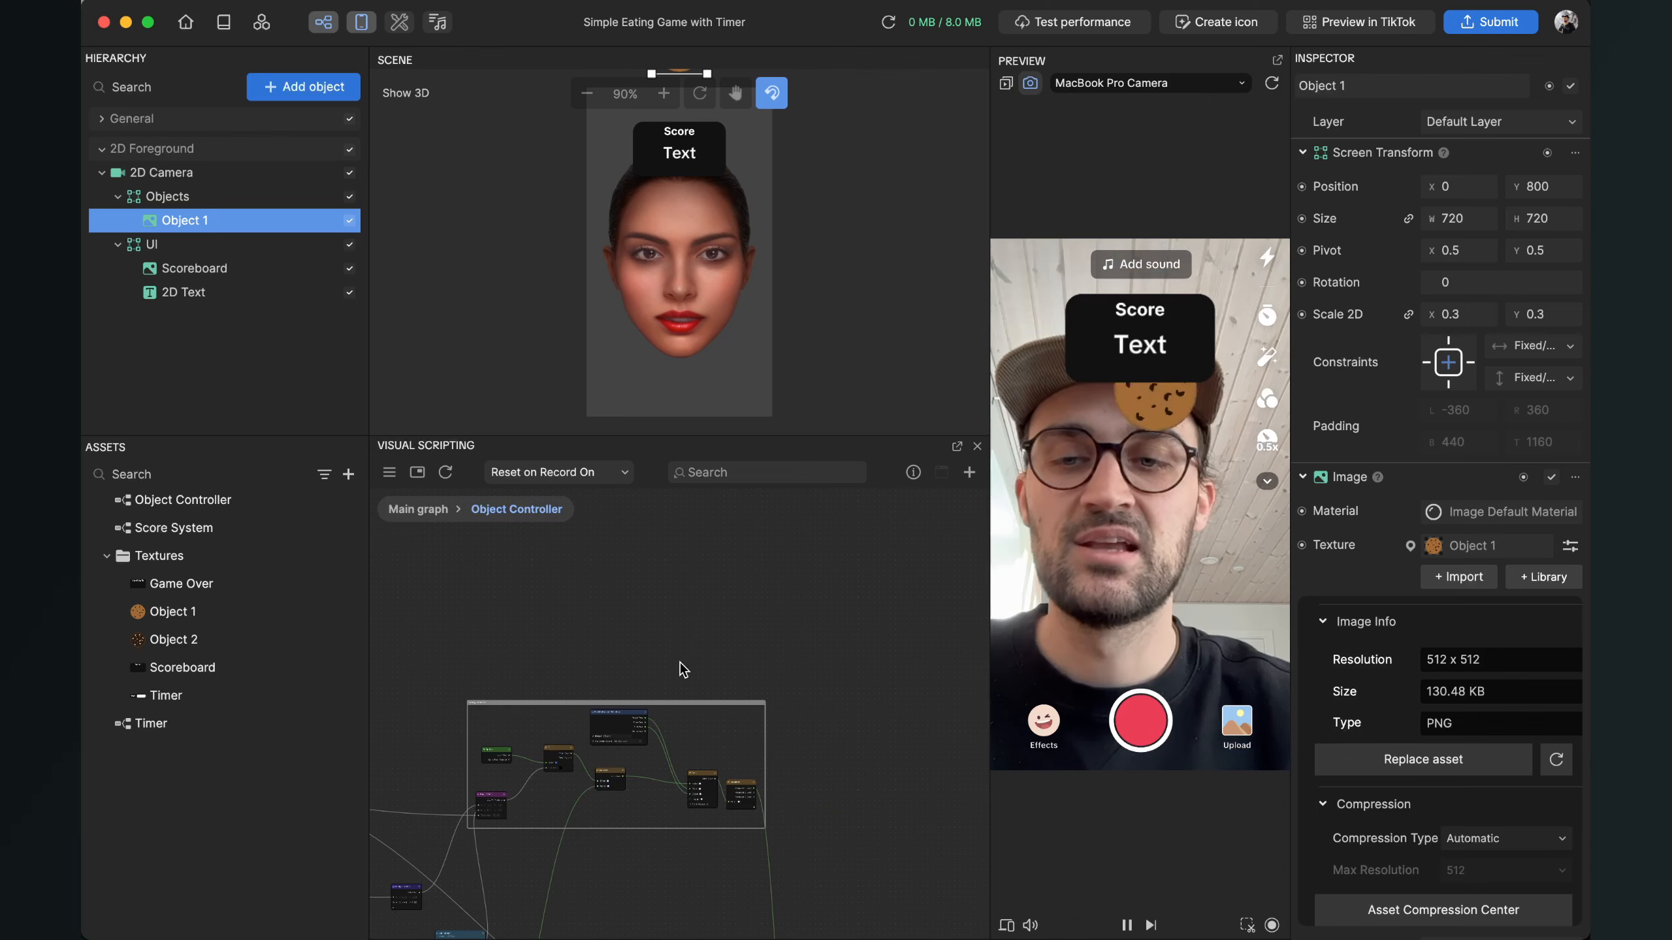
Step: Return to the main graph and add the Score System subgraph beside the Object Controller node
middle_drag(680, 662, 889, 519)
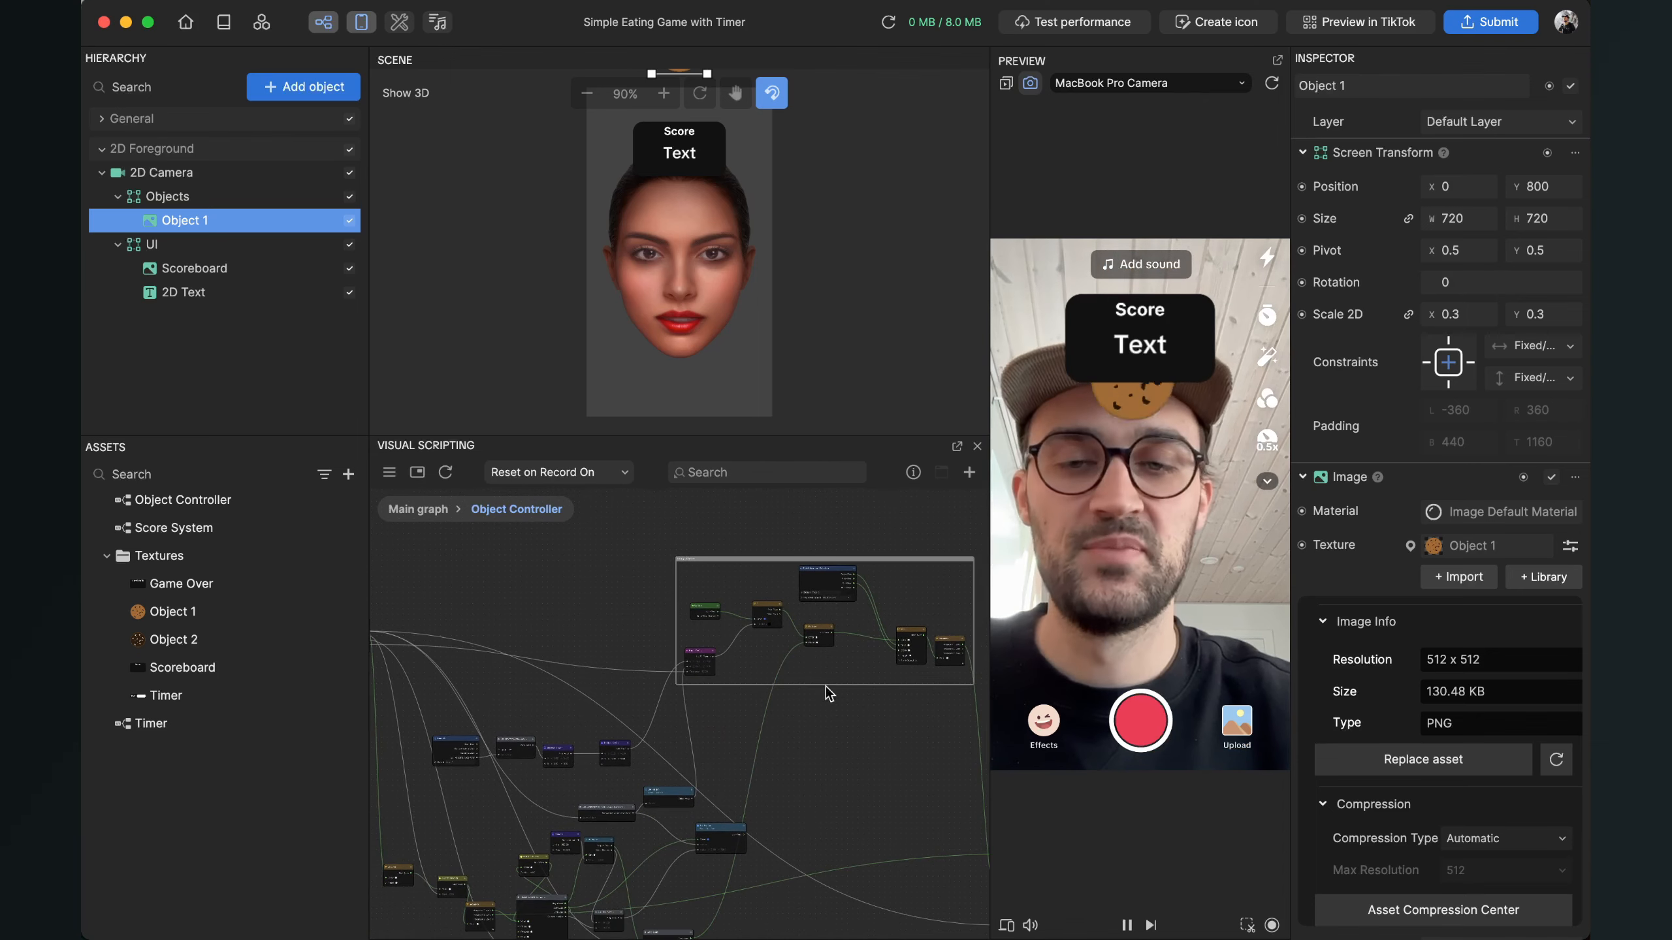
click(418, 510)
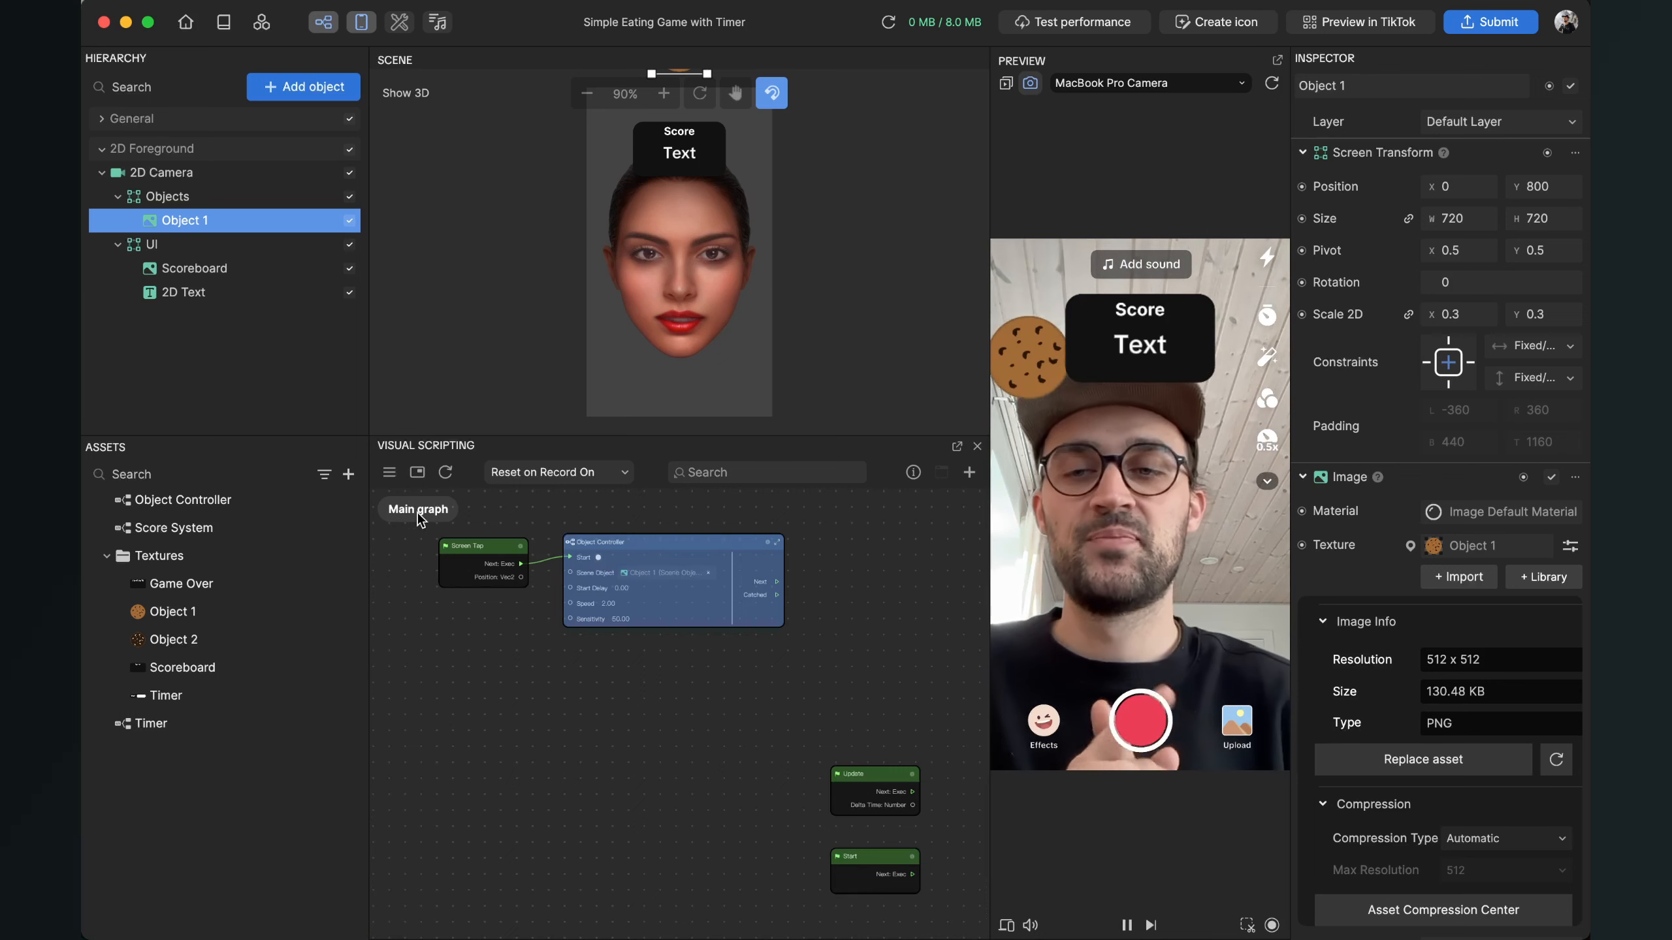
drag(659, 746, 546, 813)
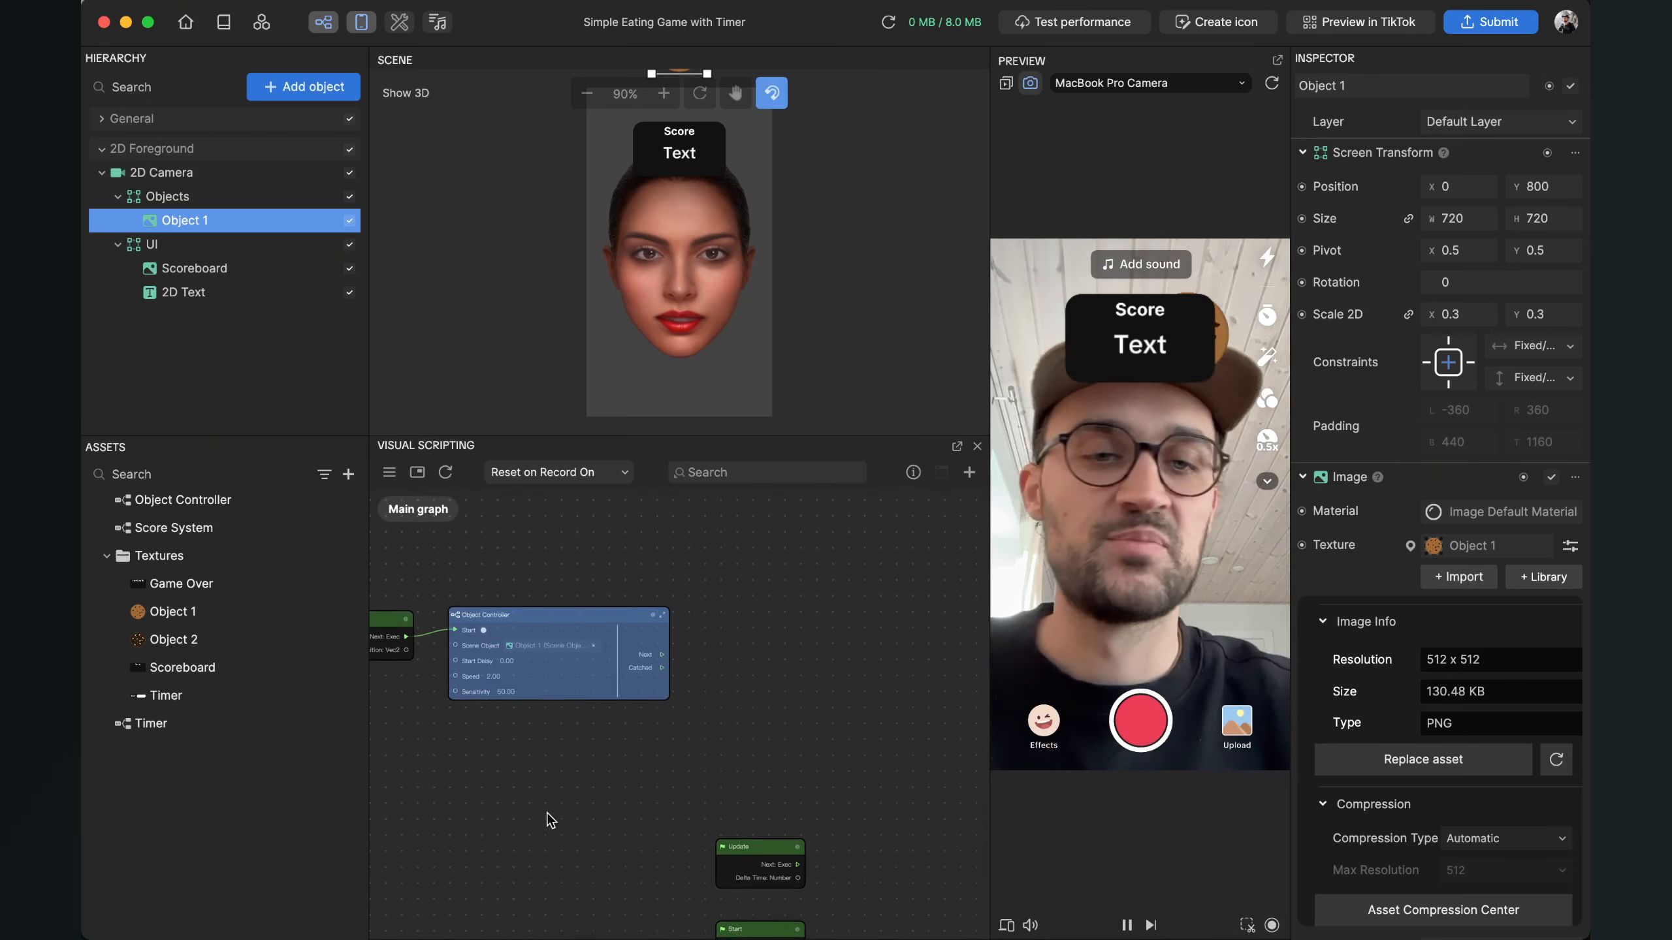
drag(173, 529, 750, 602)
Step: Connect the Object Controller's Catched output to the Score System's Increase input
scroll(522, 708, up, 5)
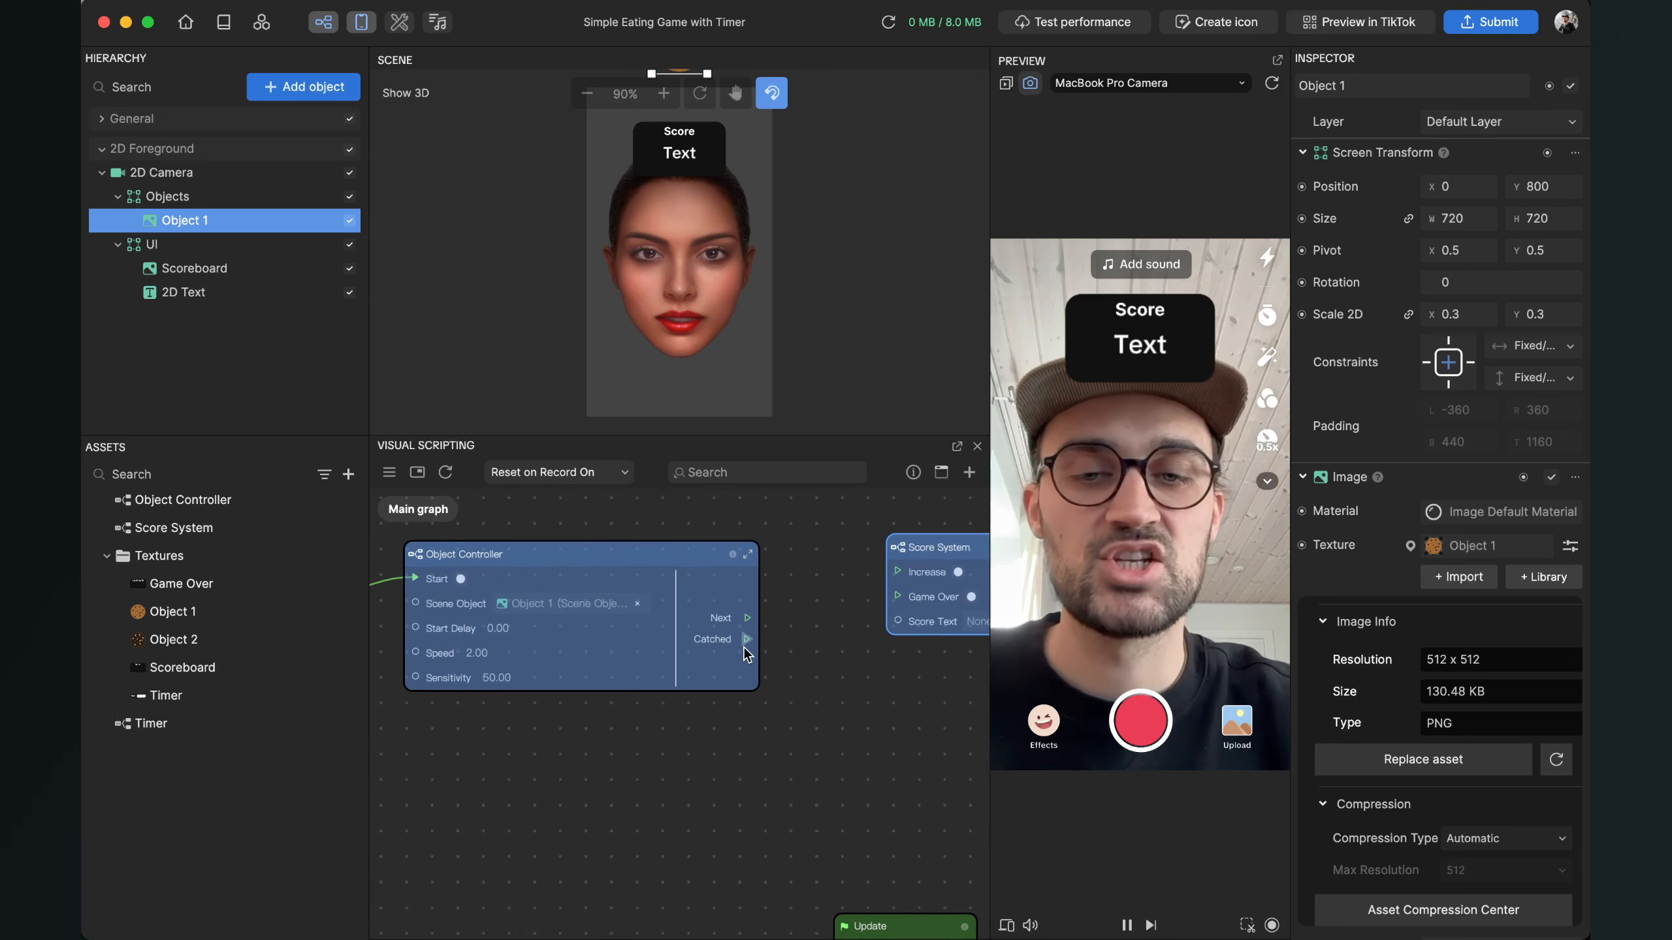
drag(820, 714, 711, 723)
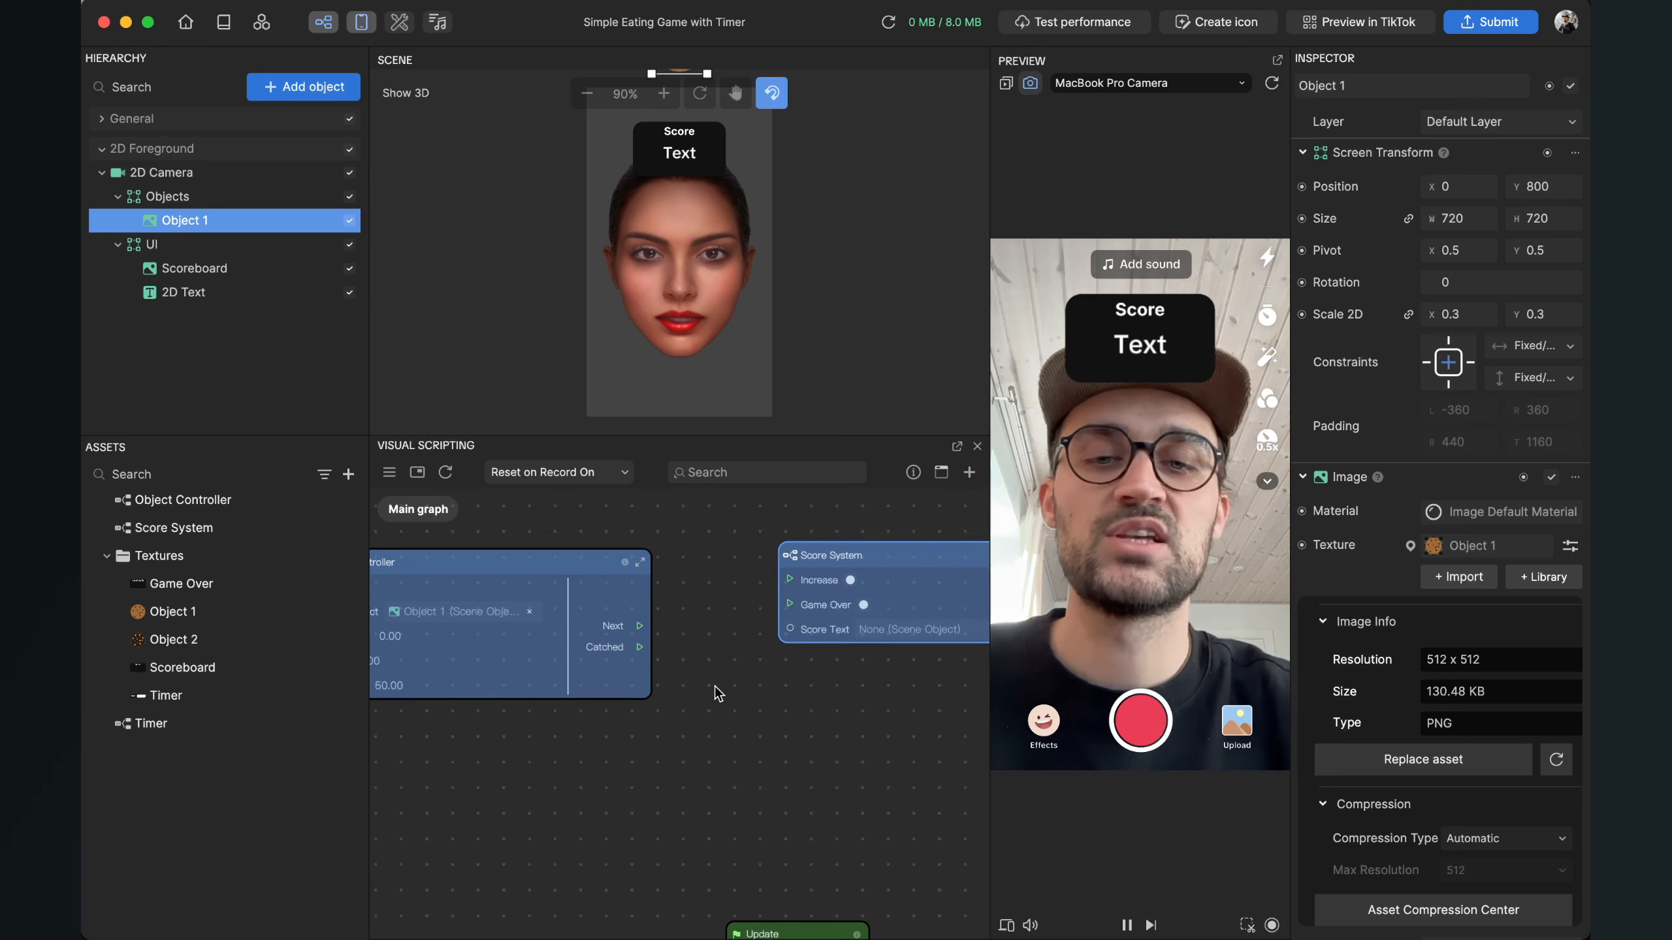
drag(645, 648, 789, 579)
Step: Assign the 2D Text object as the Score System node's Score Text
drag(851, 707, 667, 715)
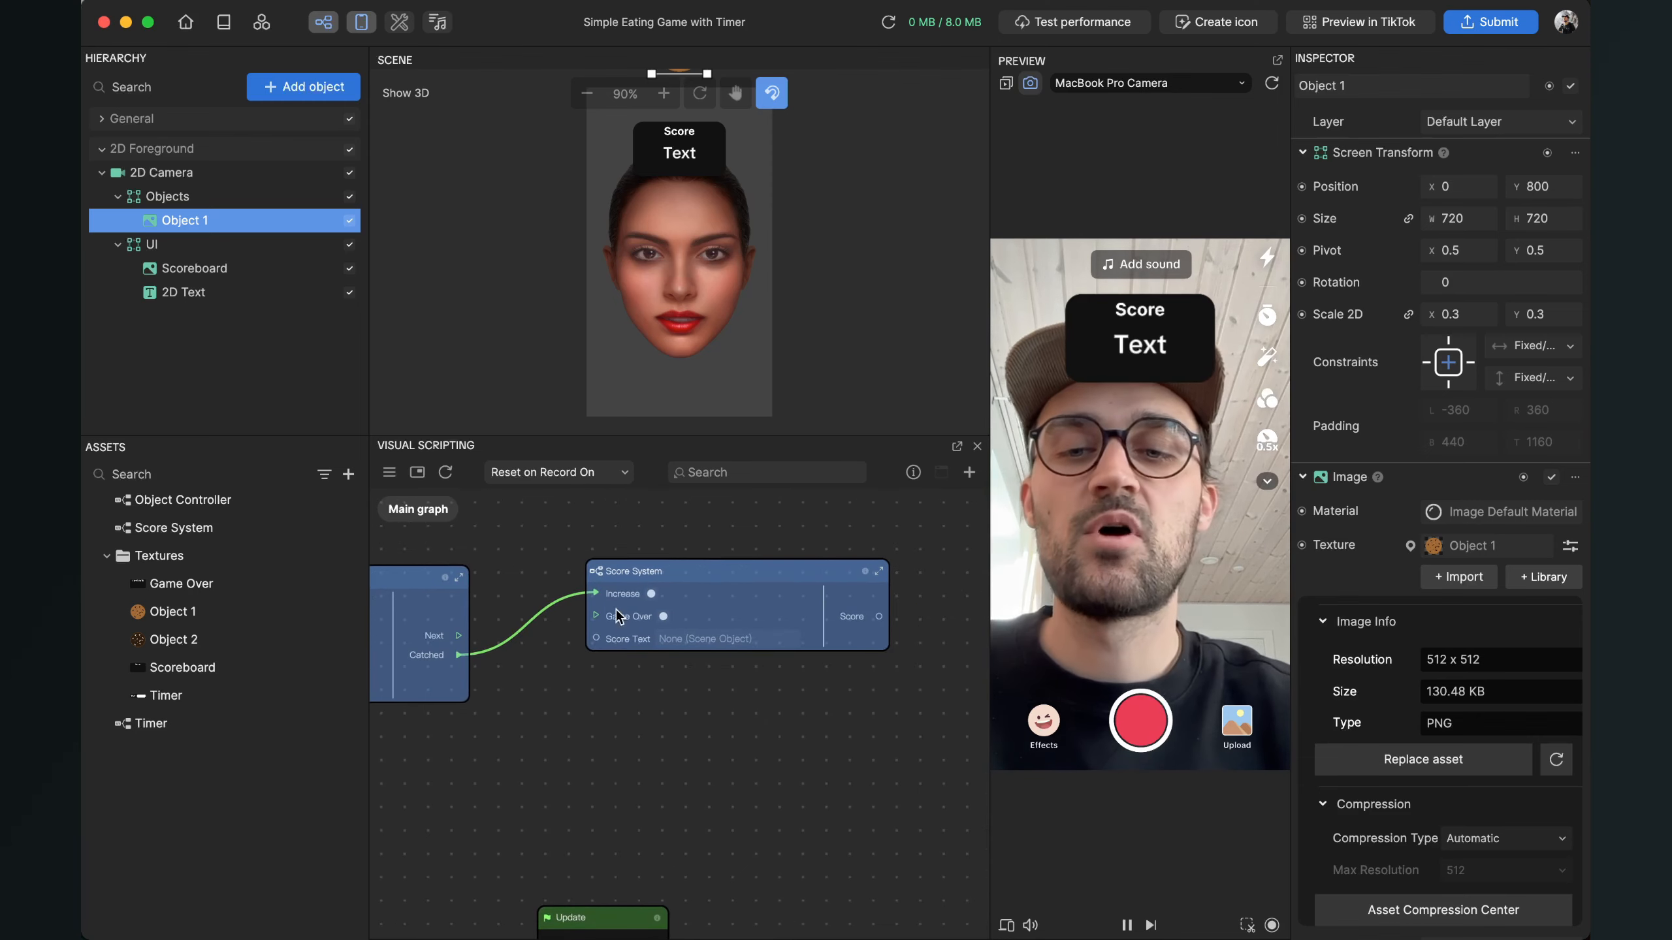
scroll(618, 616, up, 3)
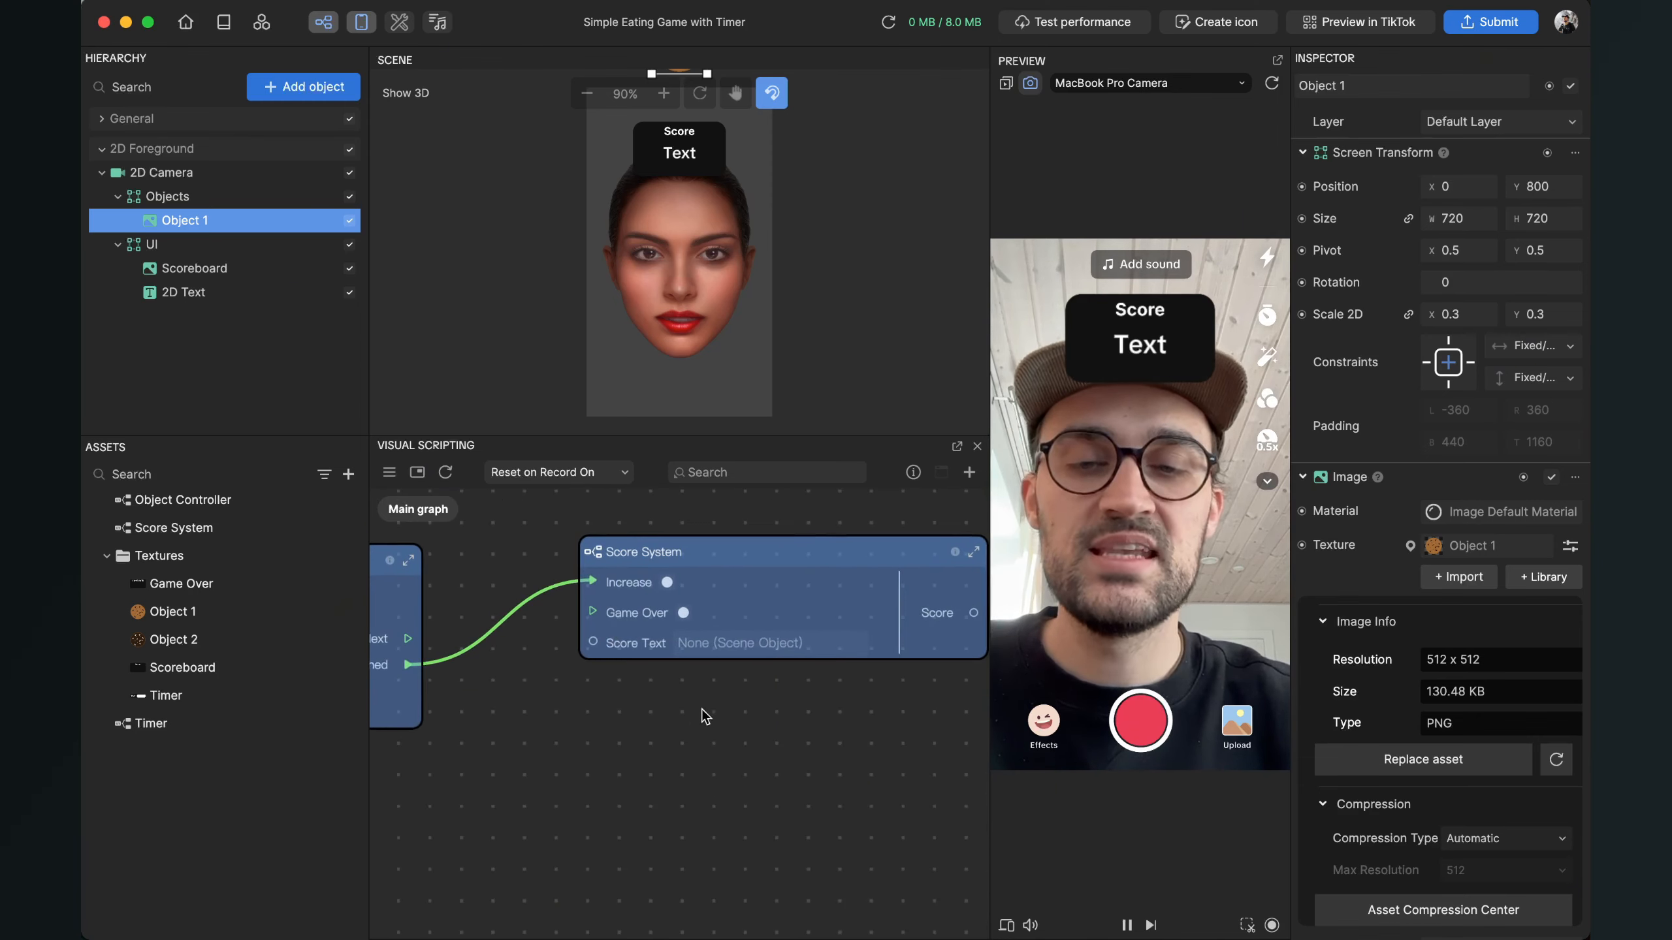
click(705, 641)
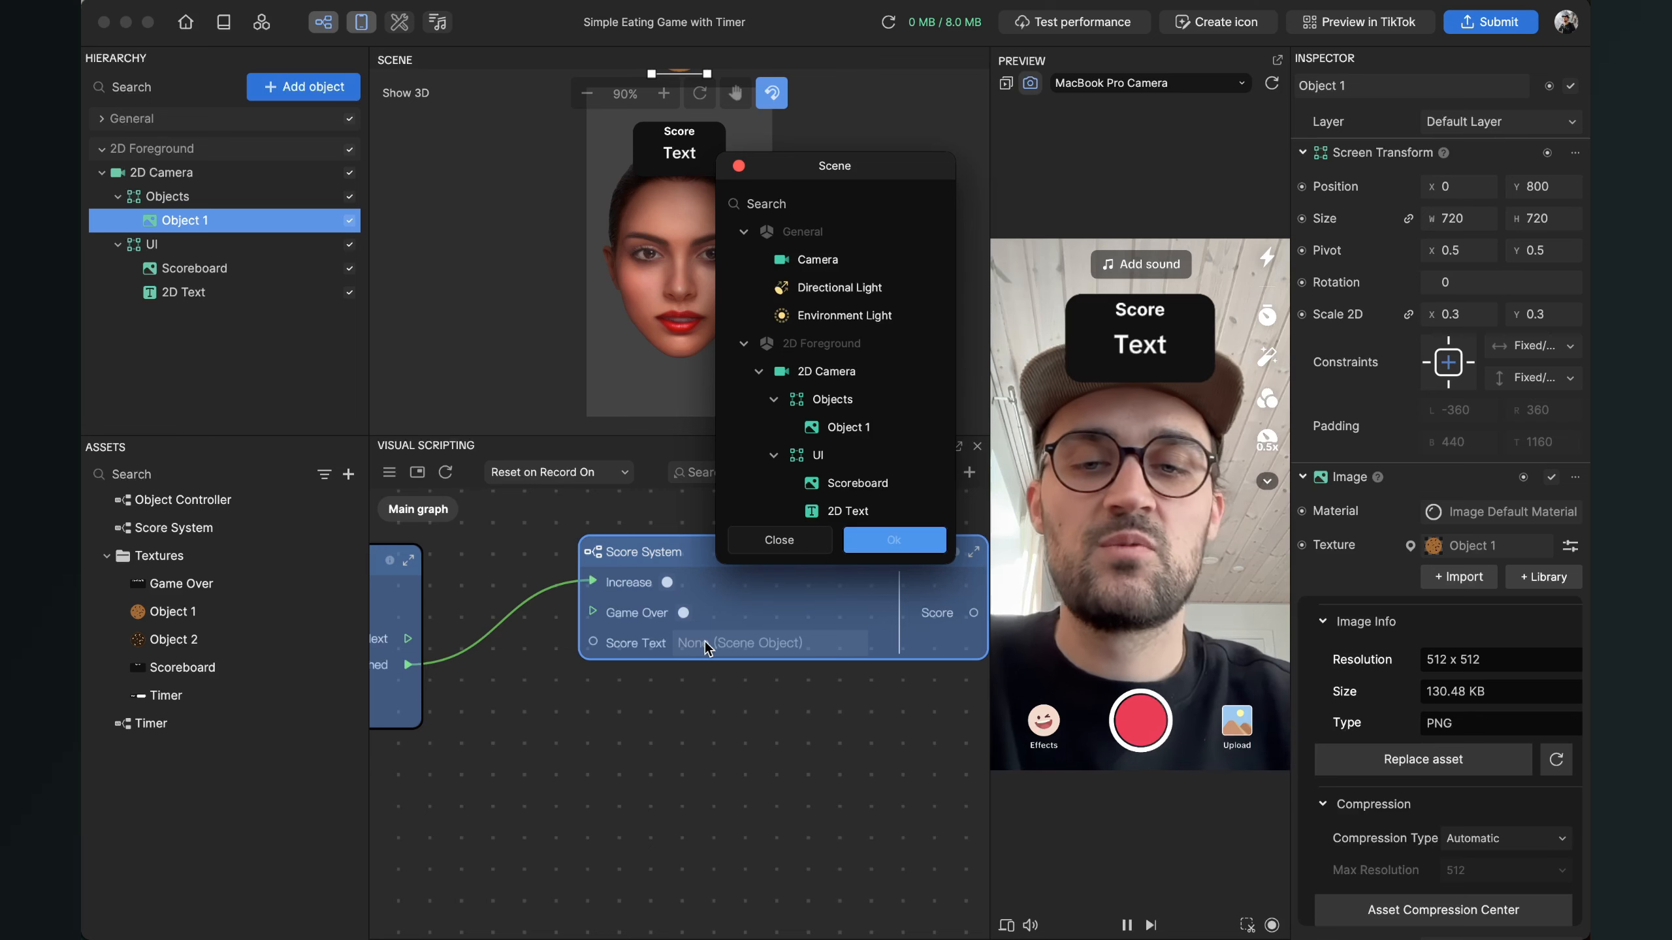
click(848, 511)
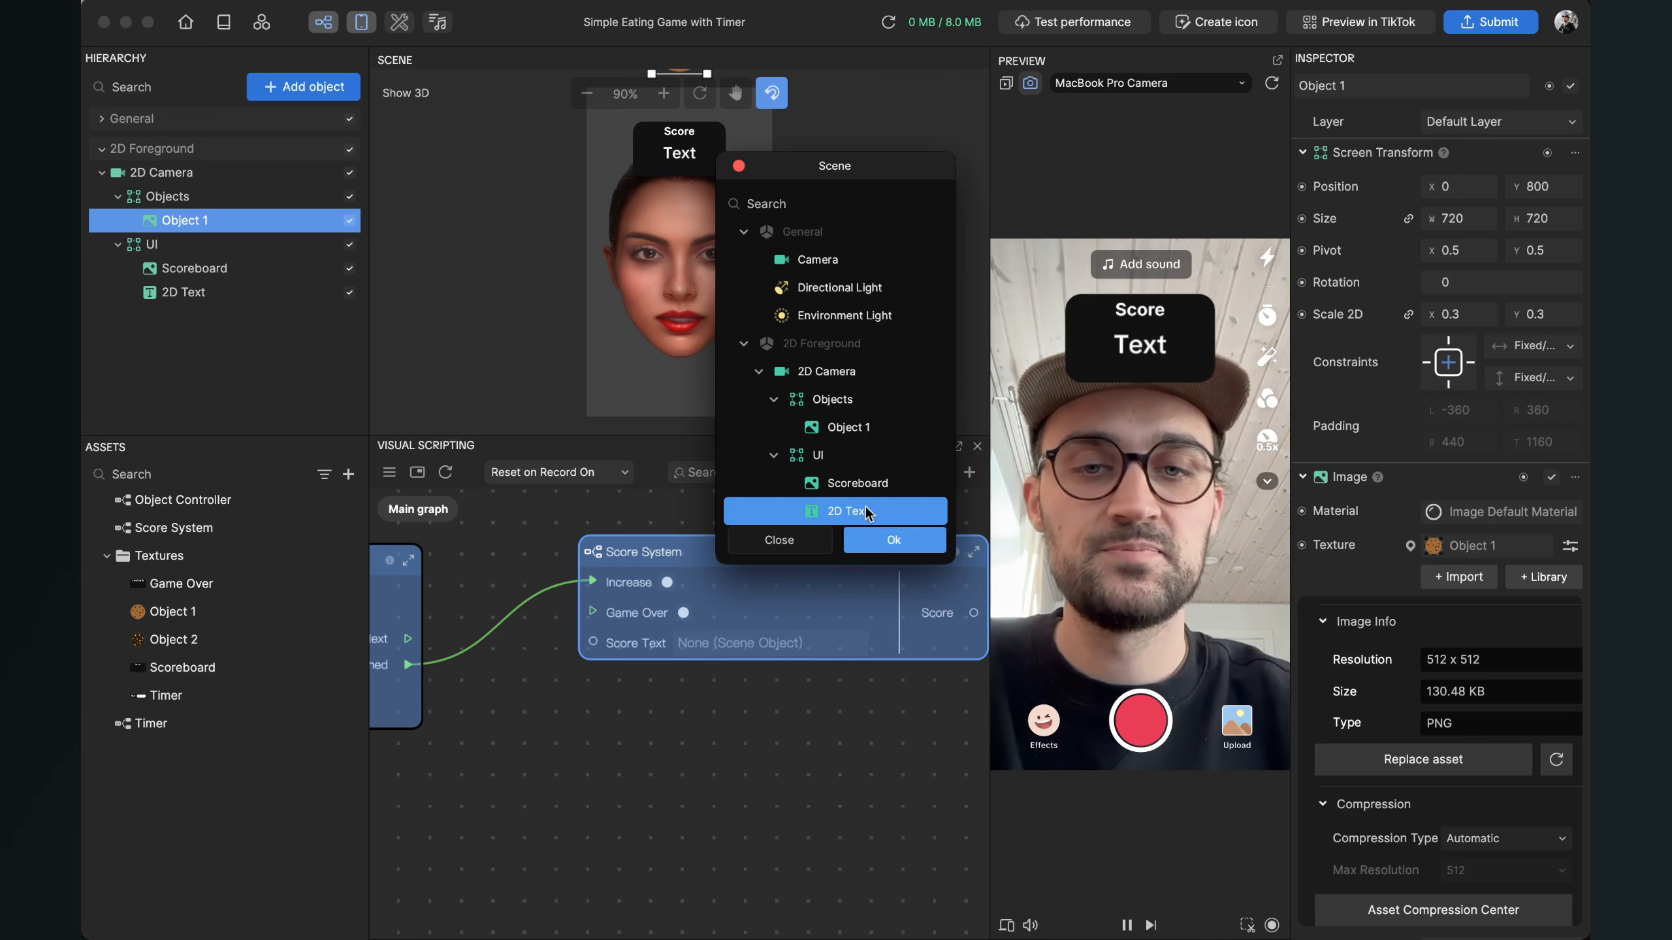
click(879, 541)
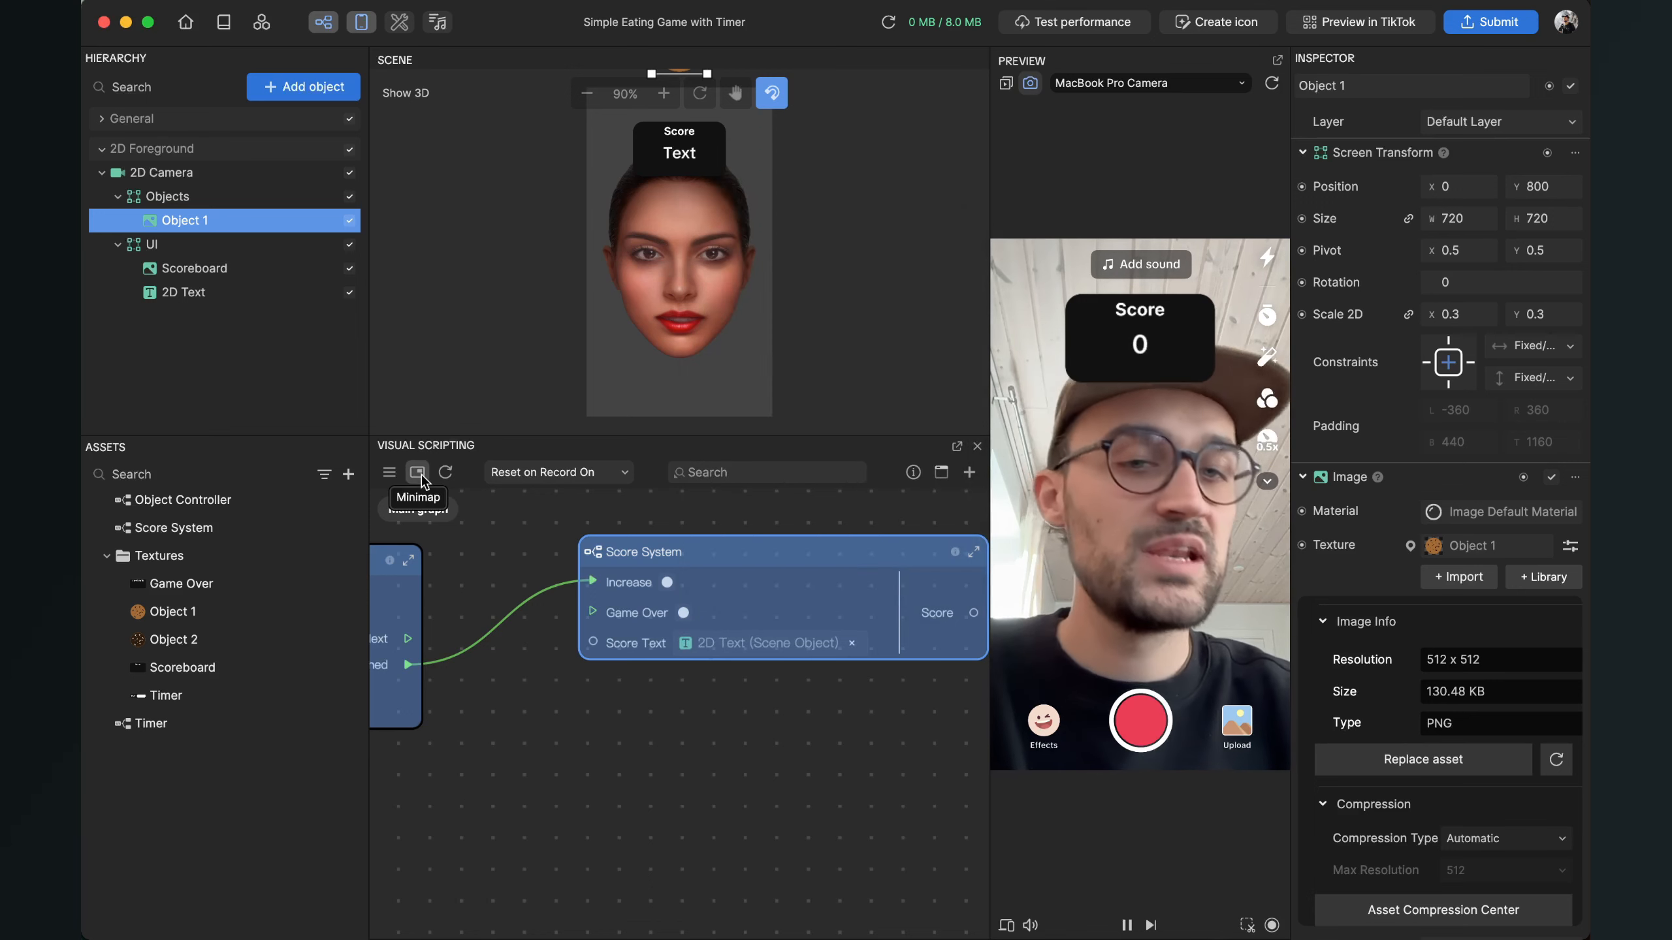
Step: Rename the 2D Text object to Score and reset the effect in the preview
click(175, 292)
right_click(175, 294)
click(216, 338)
text(Score)
key(Return)
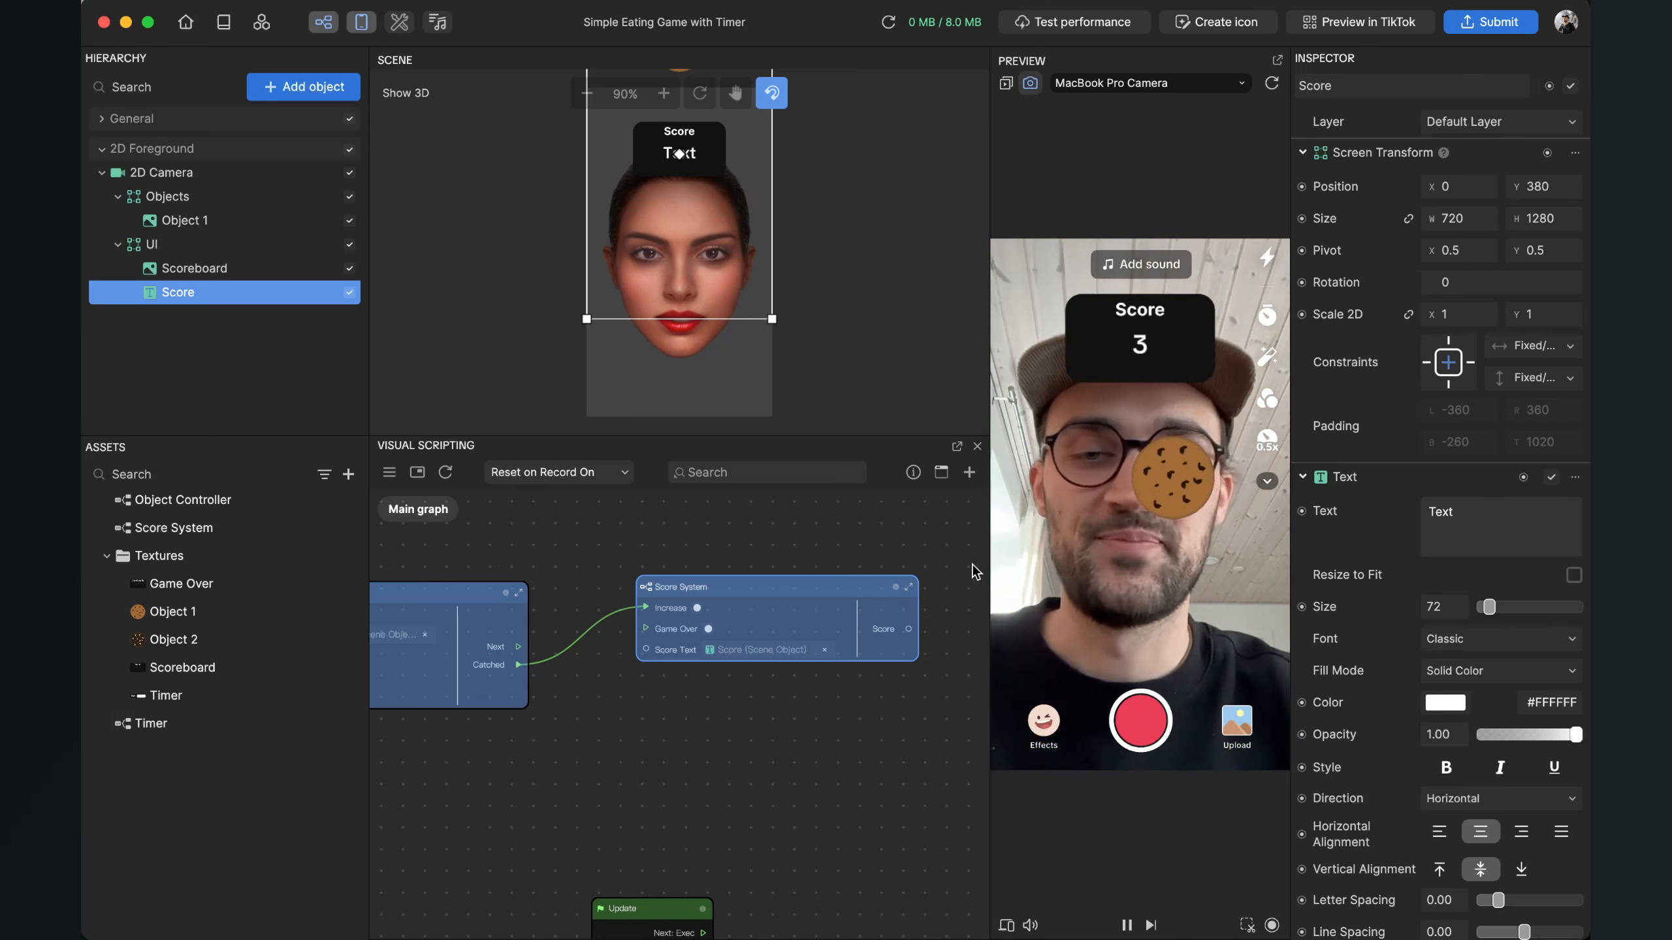
scroll(655, 747, down, 2)
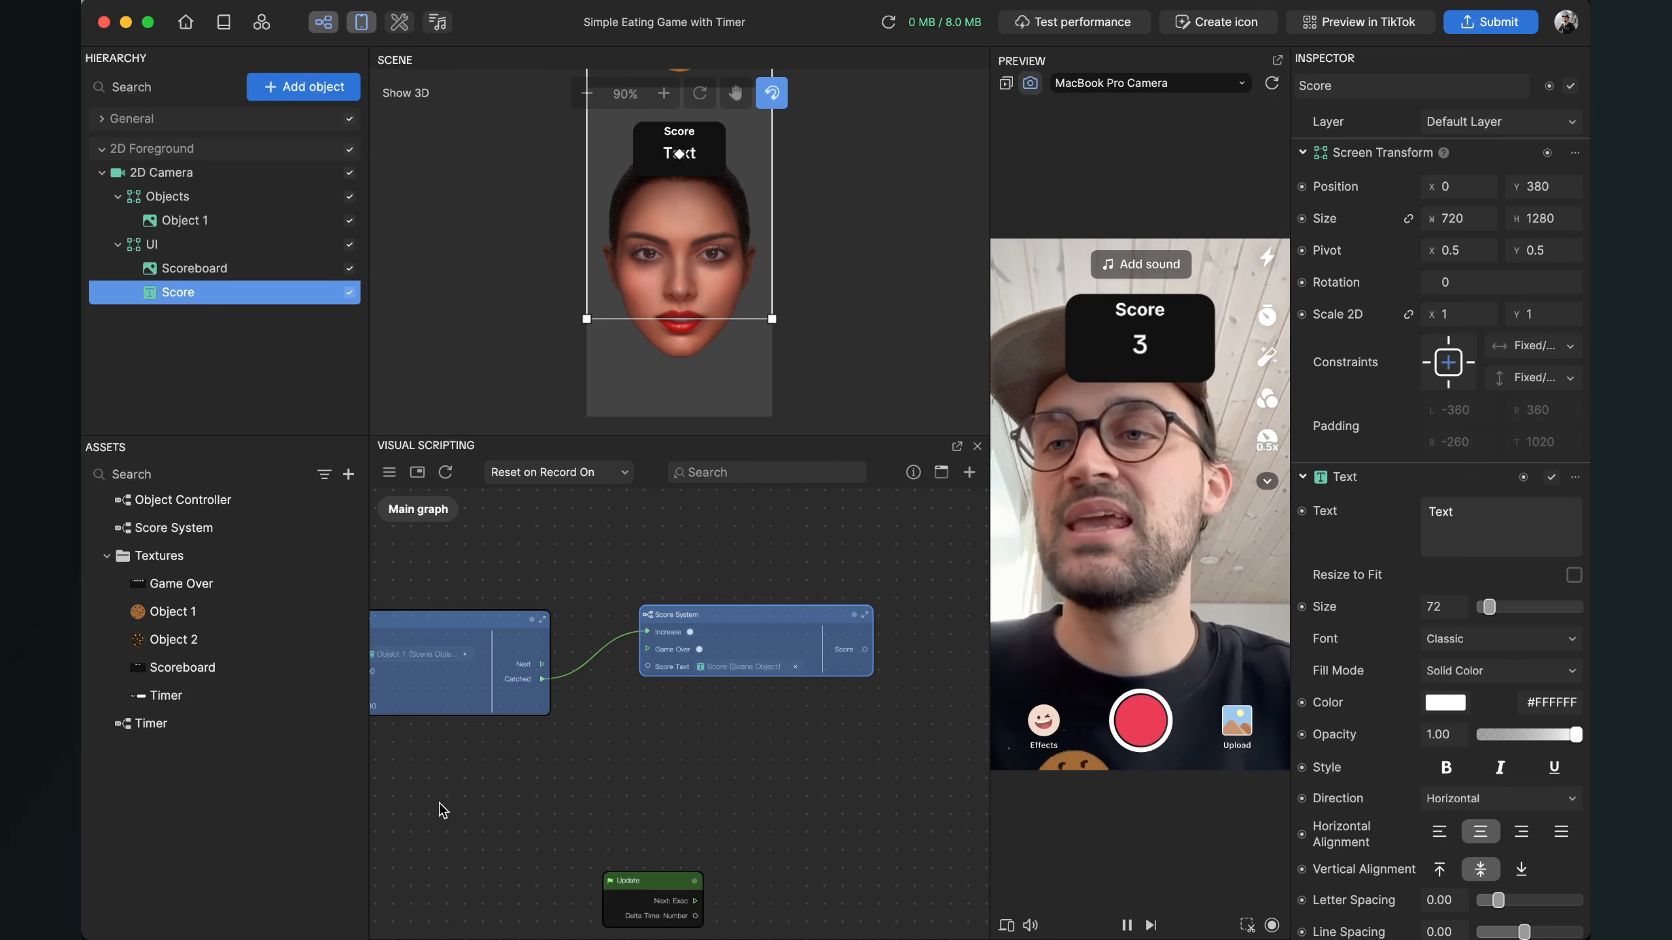
click(1271, 83)
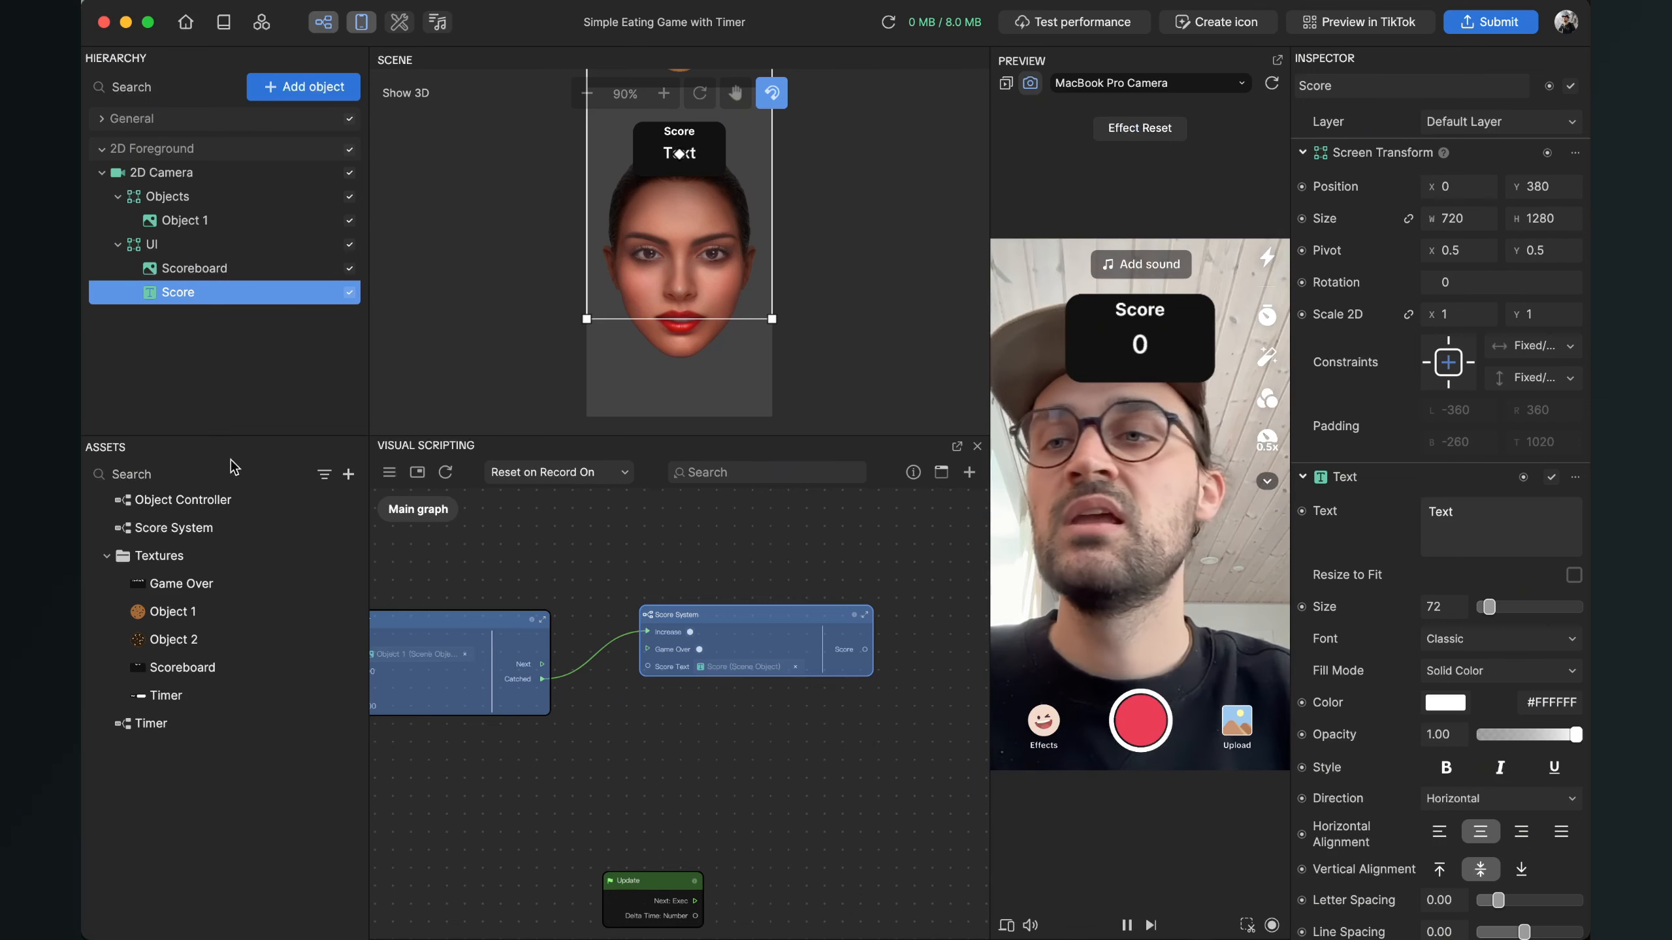
Step: Add a Screen Image to the scene and move it into the UI group below the Score text
click(290, 96)
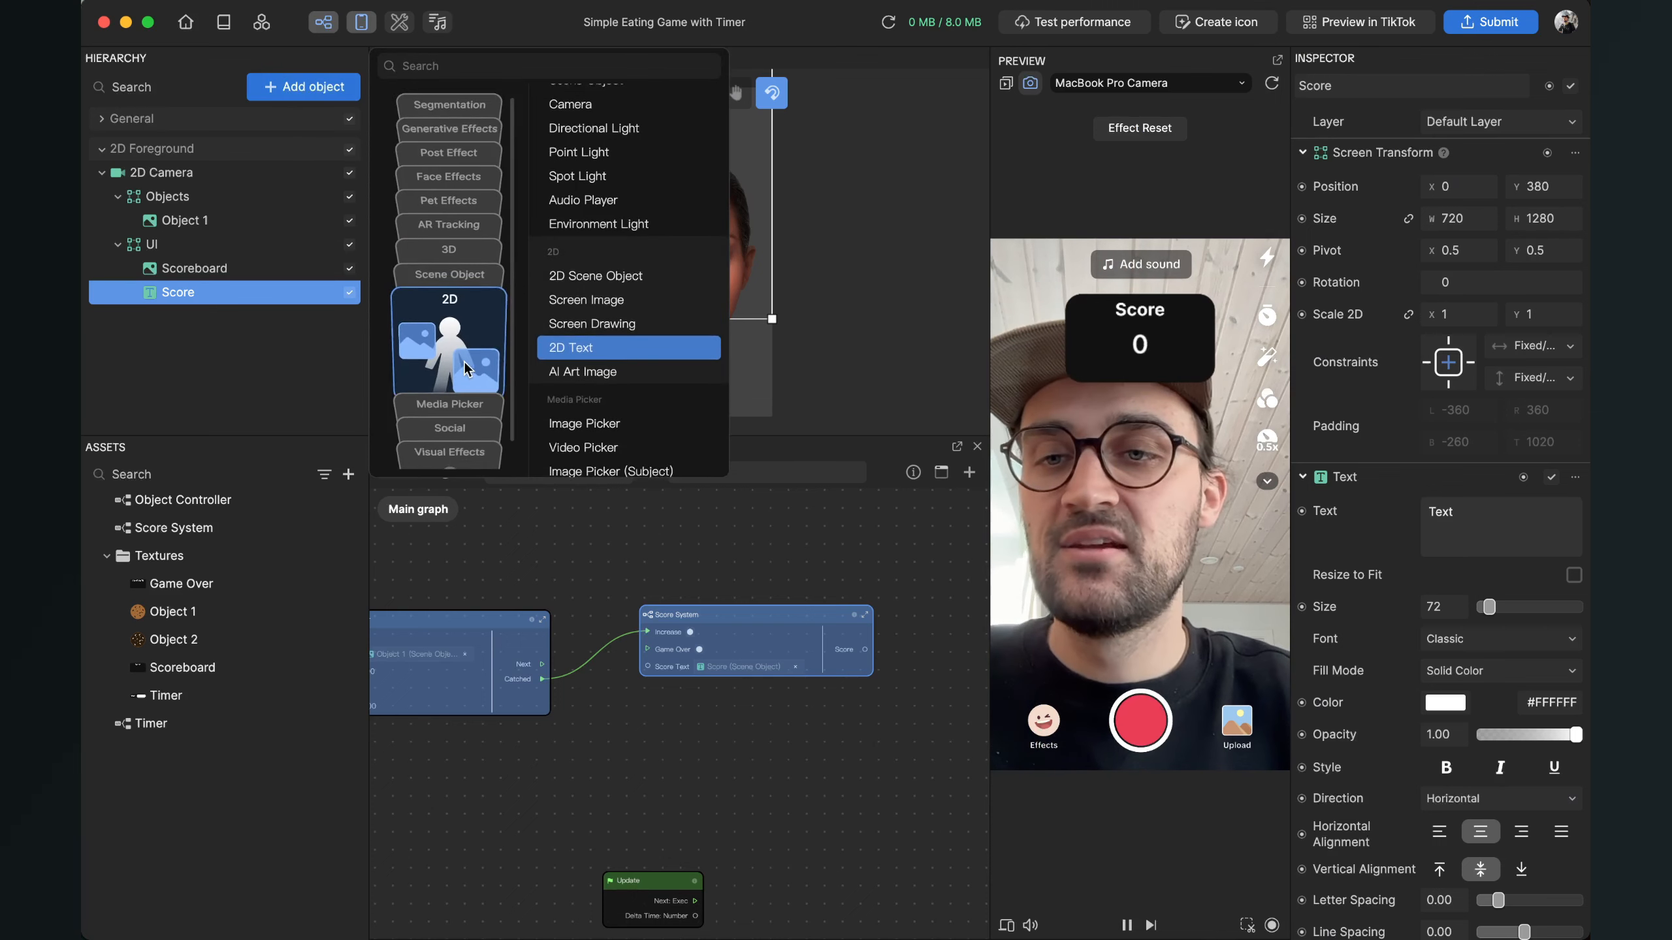
click(618, 276)
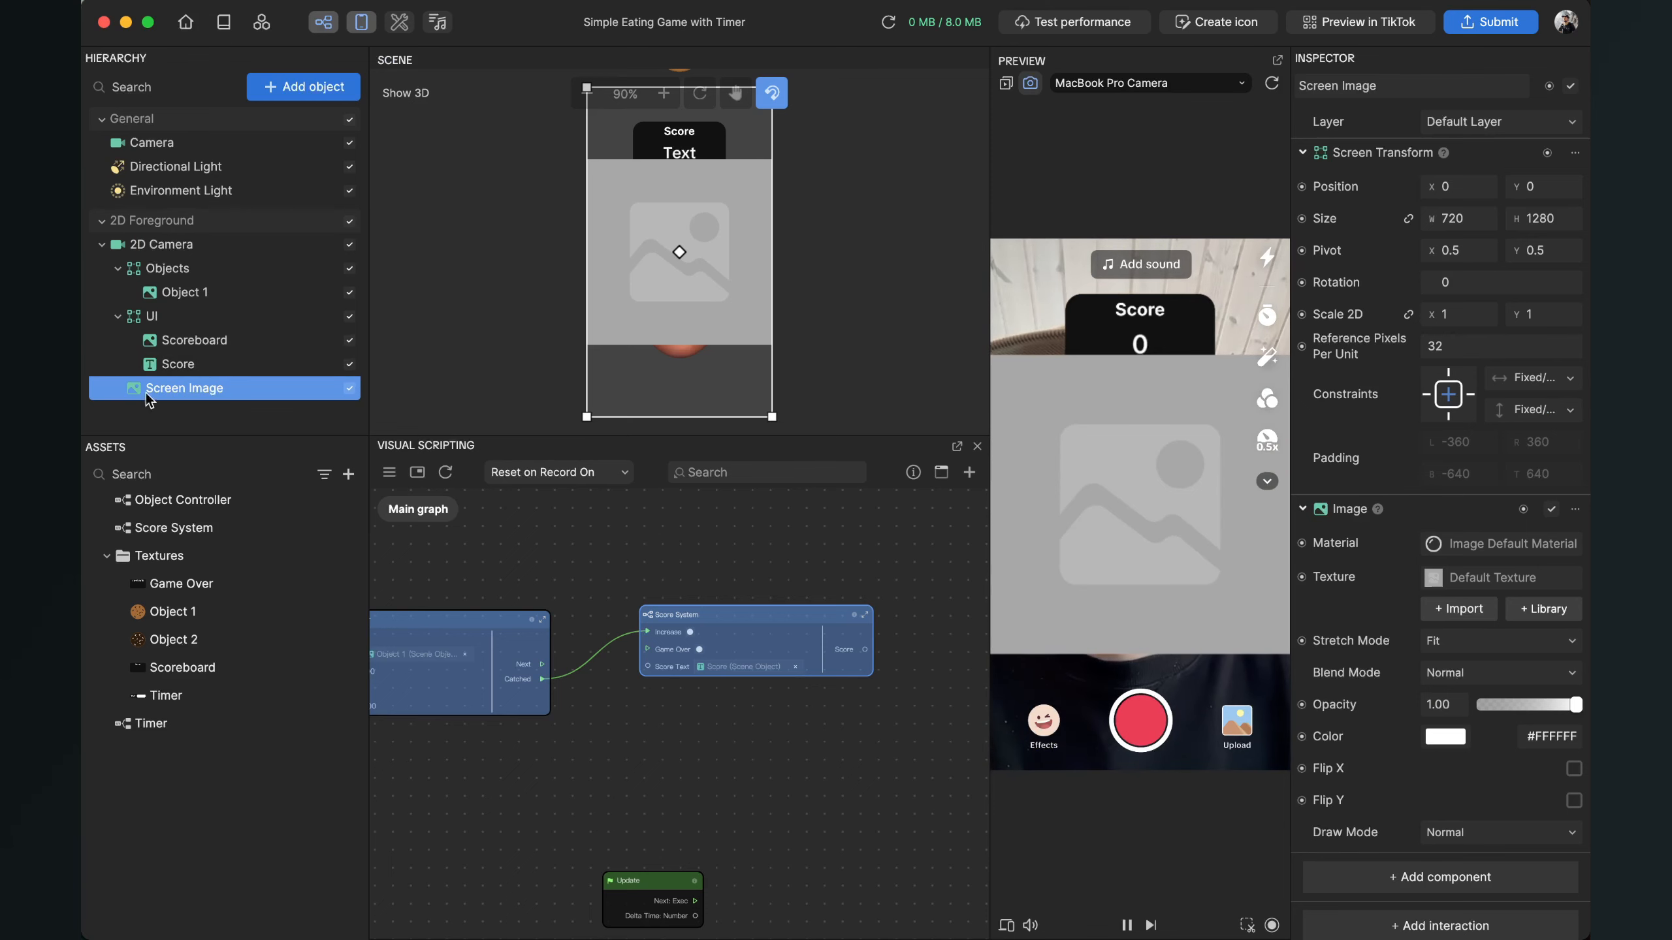
drag(157, 390, 170, 313)
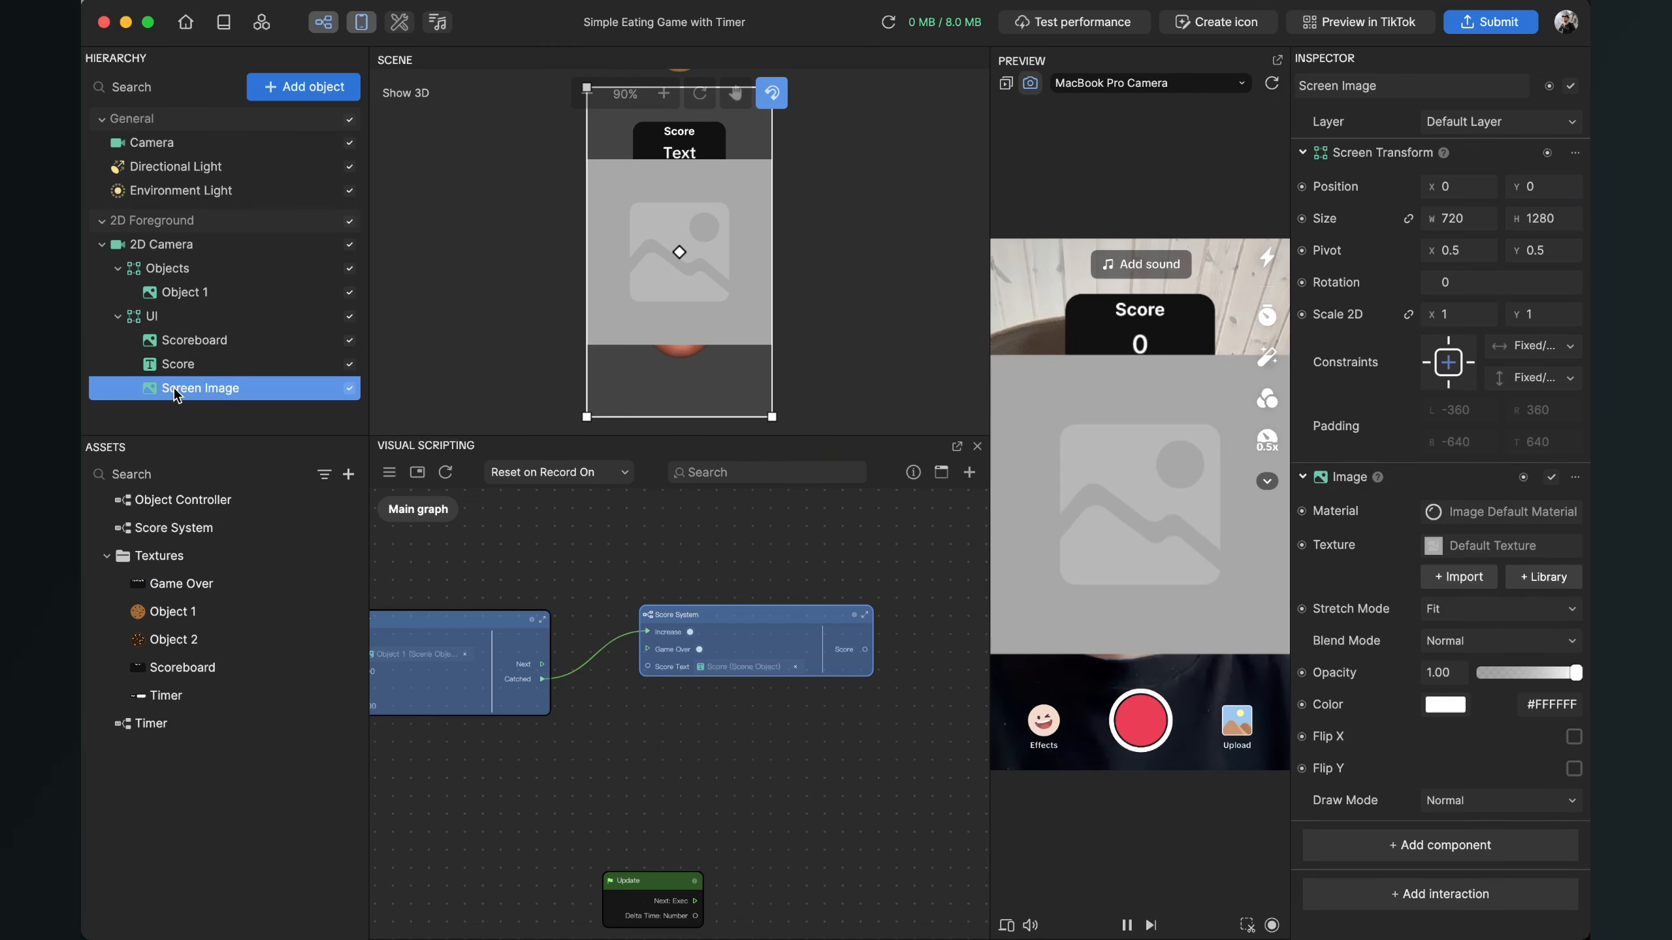
Step: Rename the new Screen Image in the UI group to Timer
right_click(174, 387)
click(206, 432)
text(T)
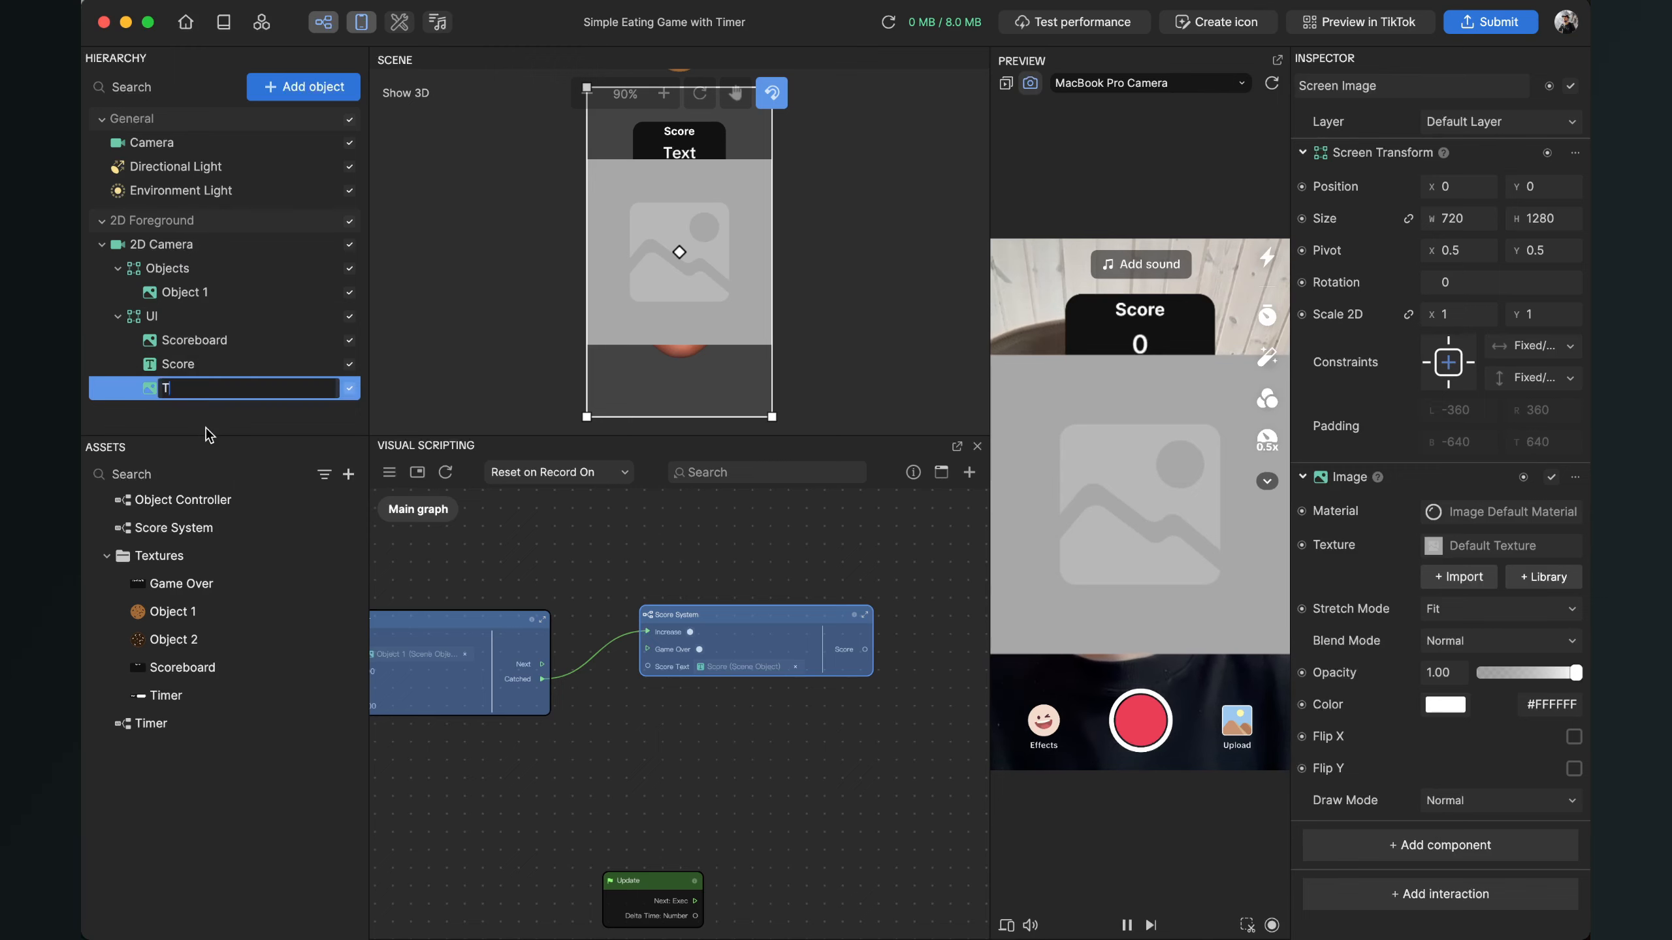
text(imer)
key(Return)
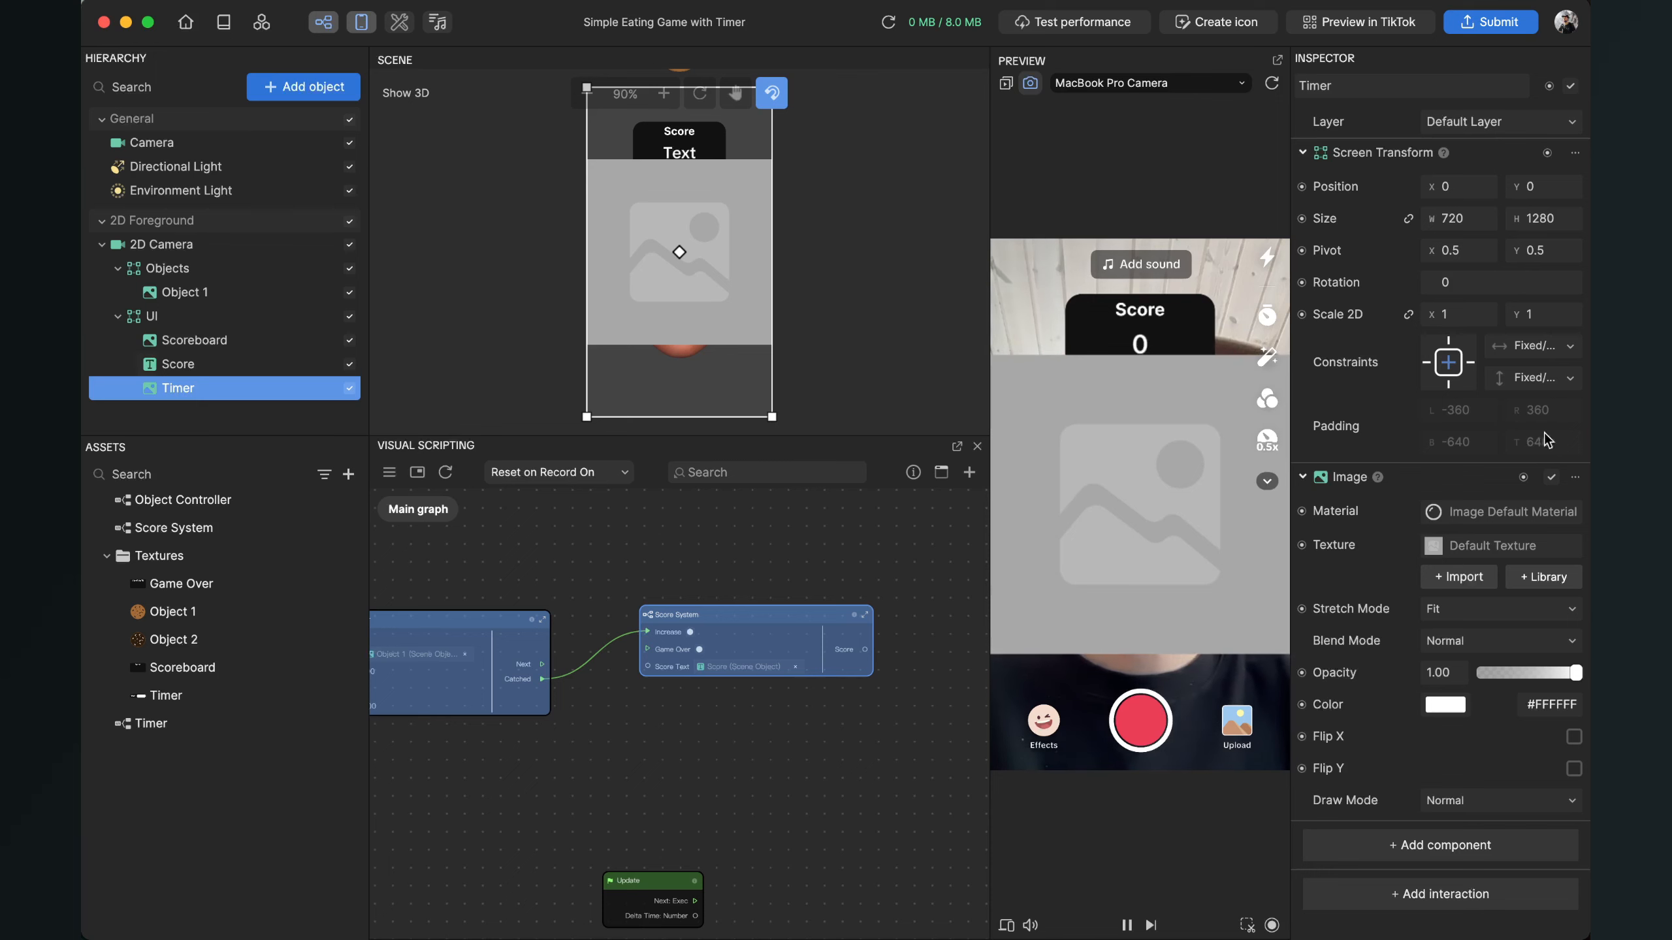
Step: Apply the Timer texture to the Timer image
click(1476, 551)
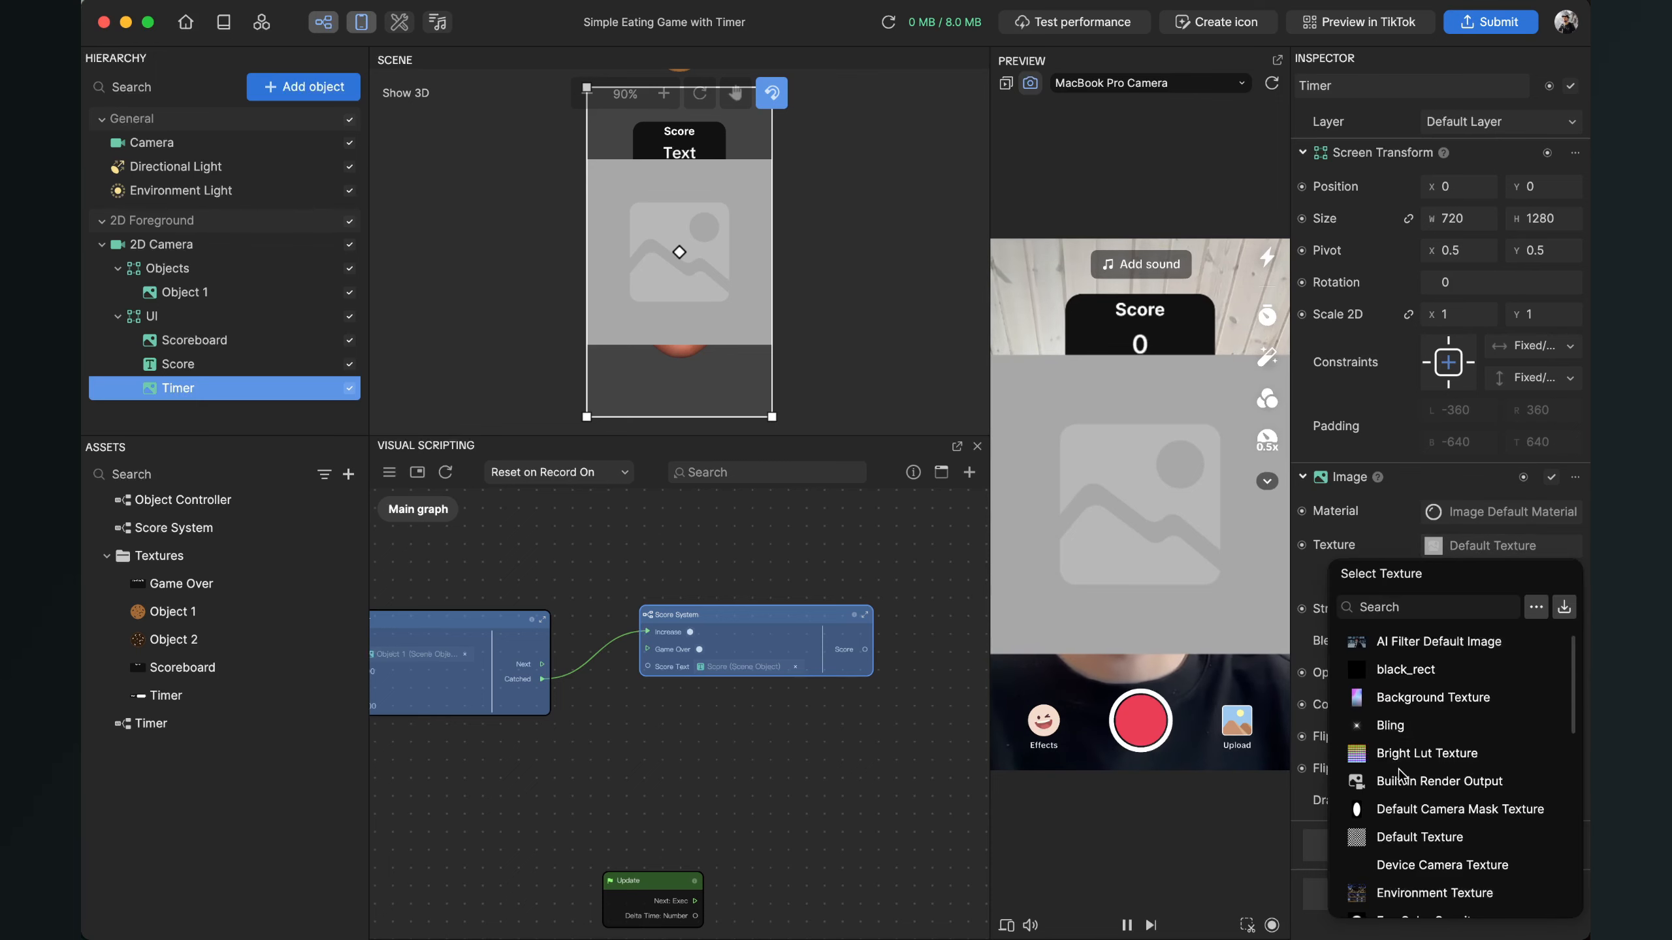
scroll(1398, 769, down, 5)
scroll(1398, 769, down, 6)
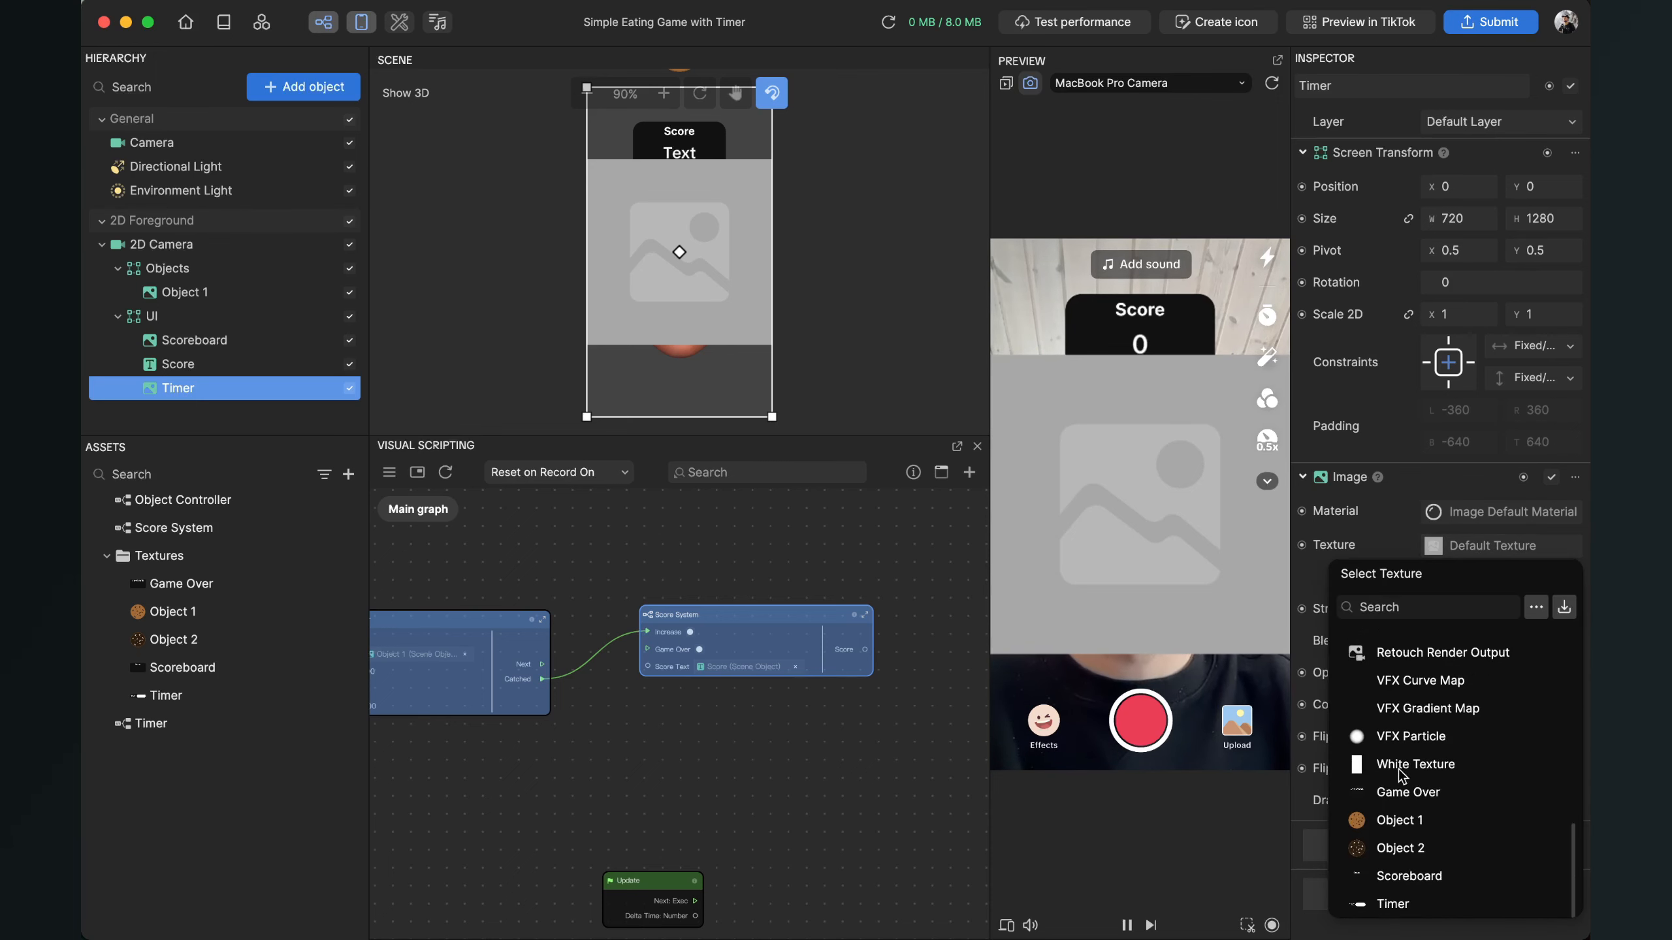
click(1394, 902)
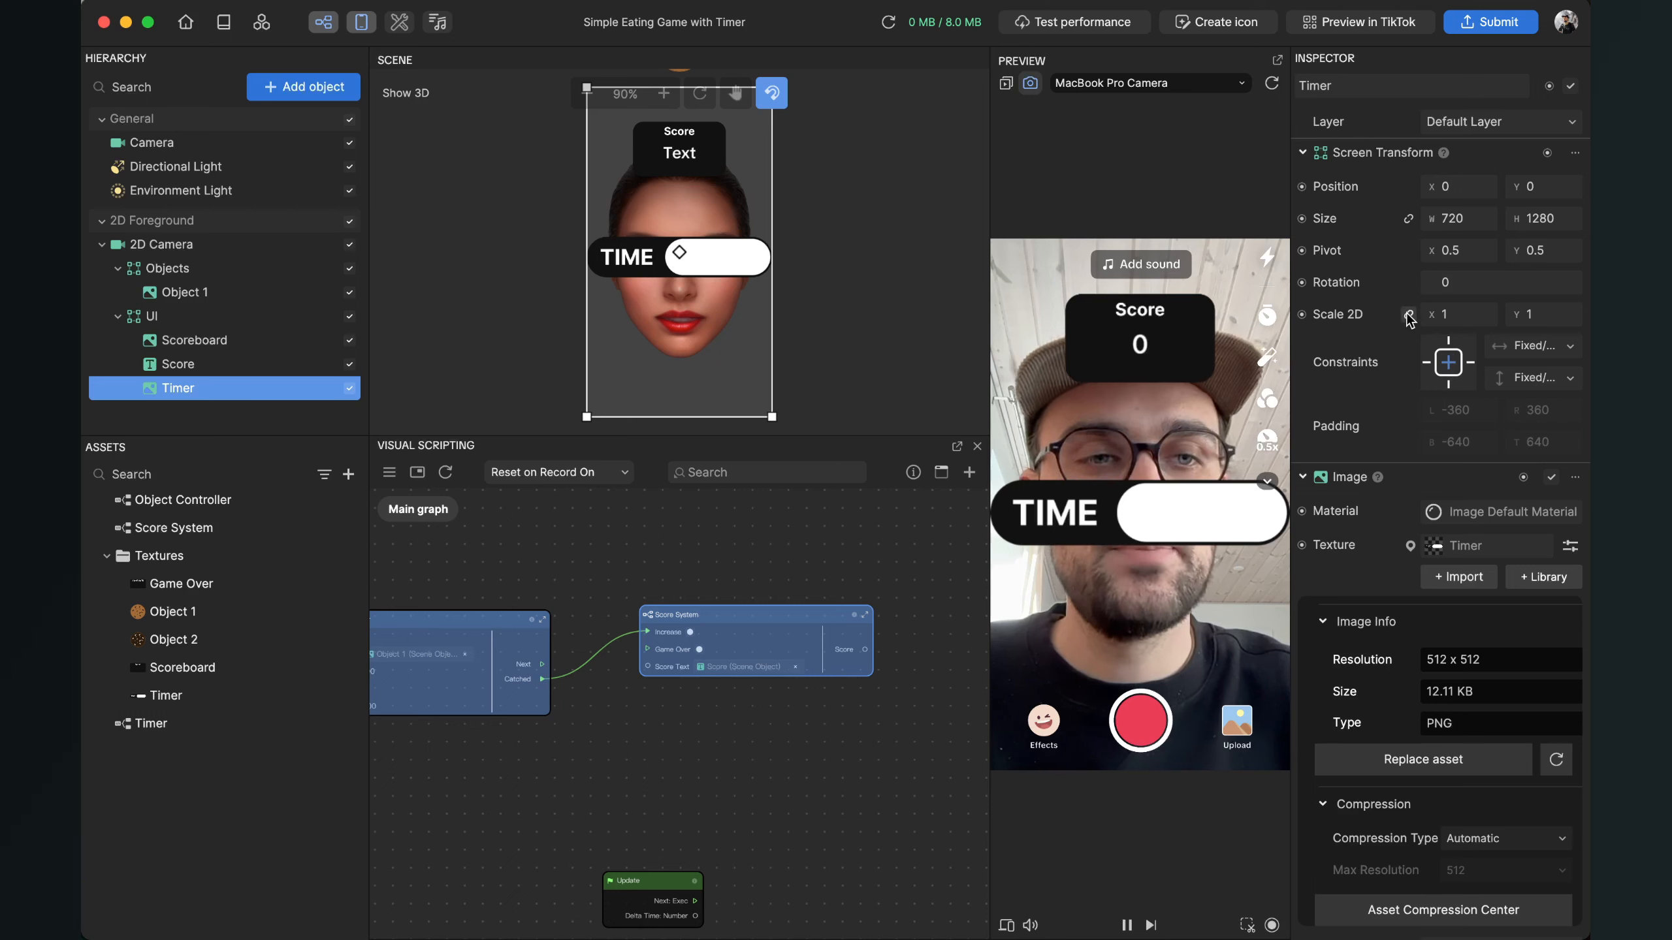
Step: Scale the Timer image uniformly to 0.5 with its X and Y scale linked
click(1457, 316)
text(0.)
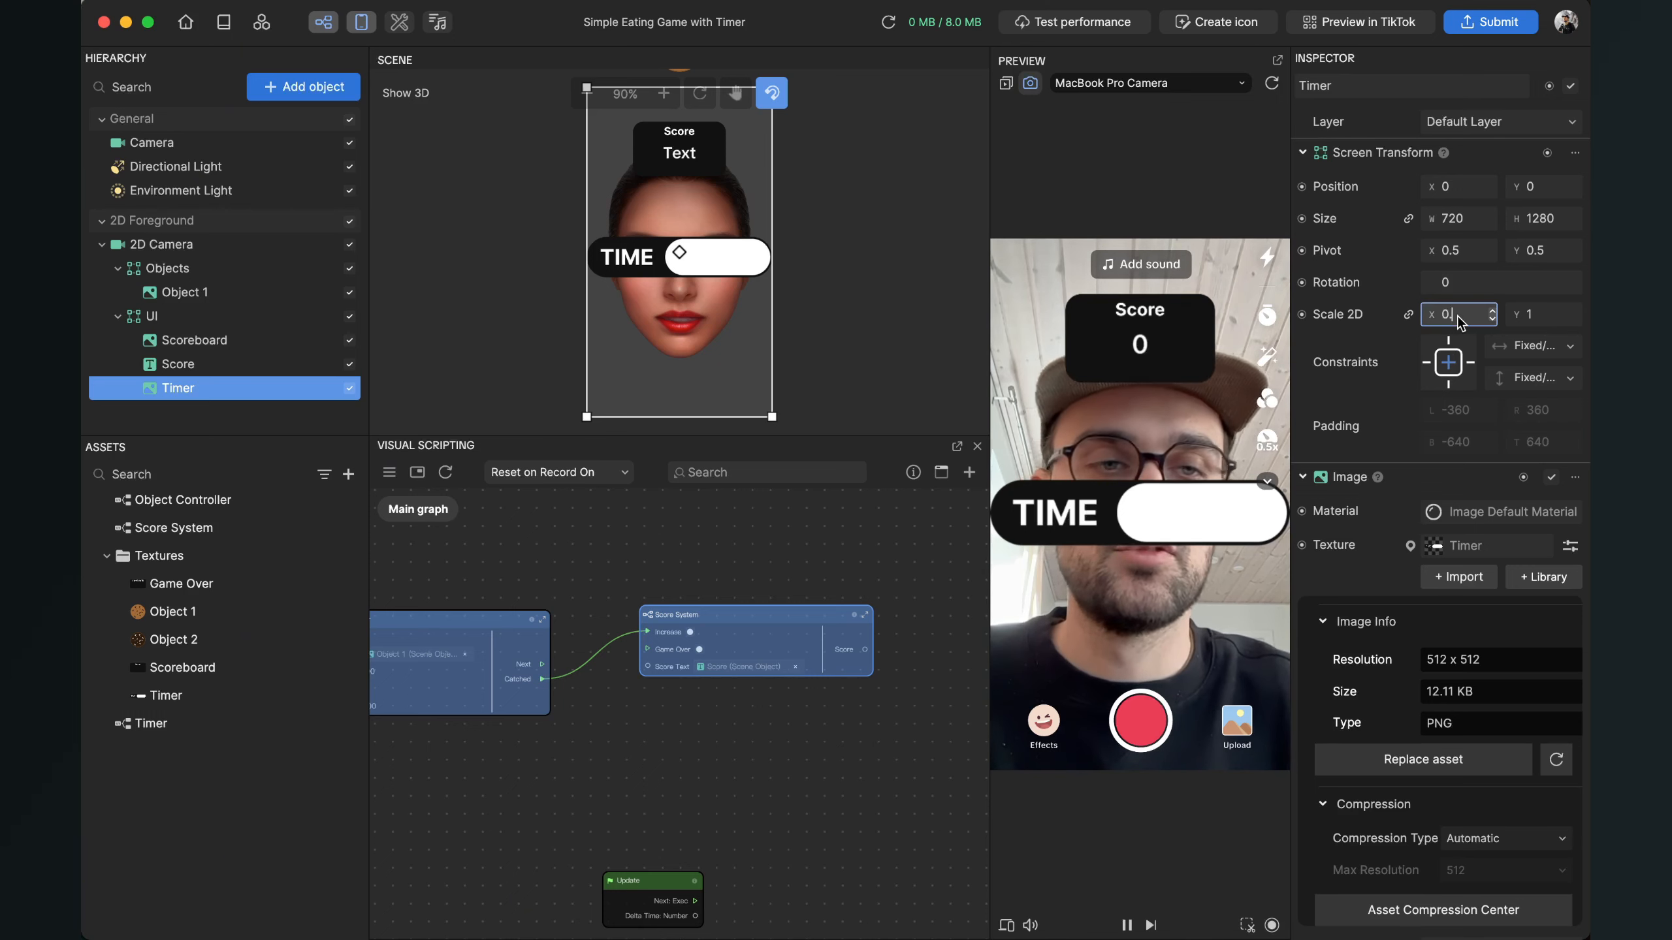
text(5)
key(Return)
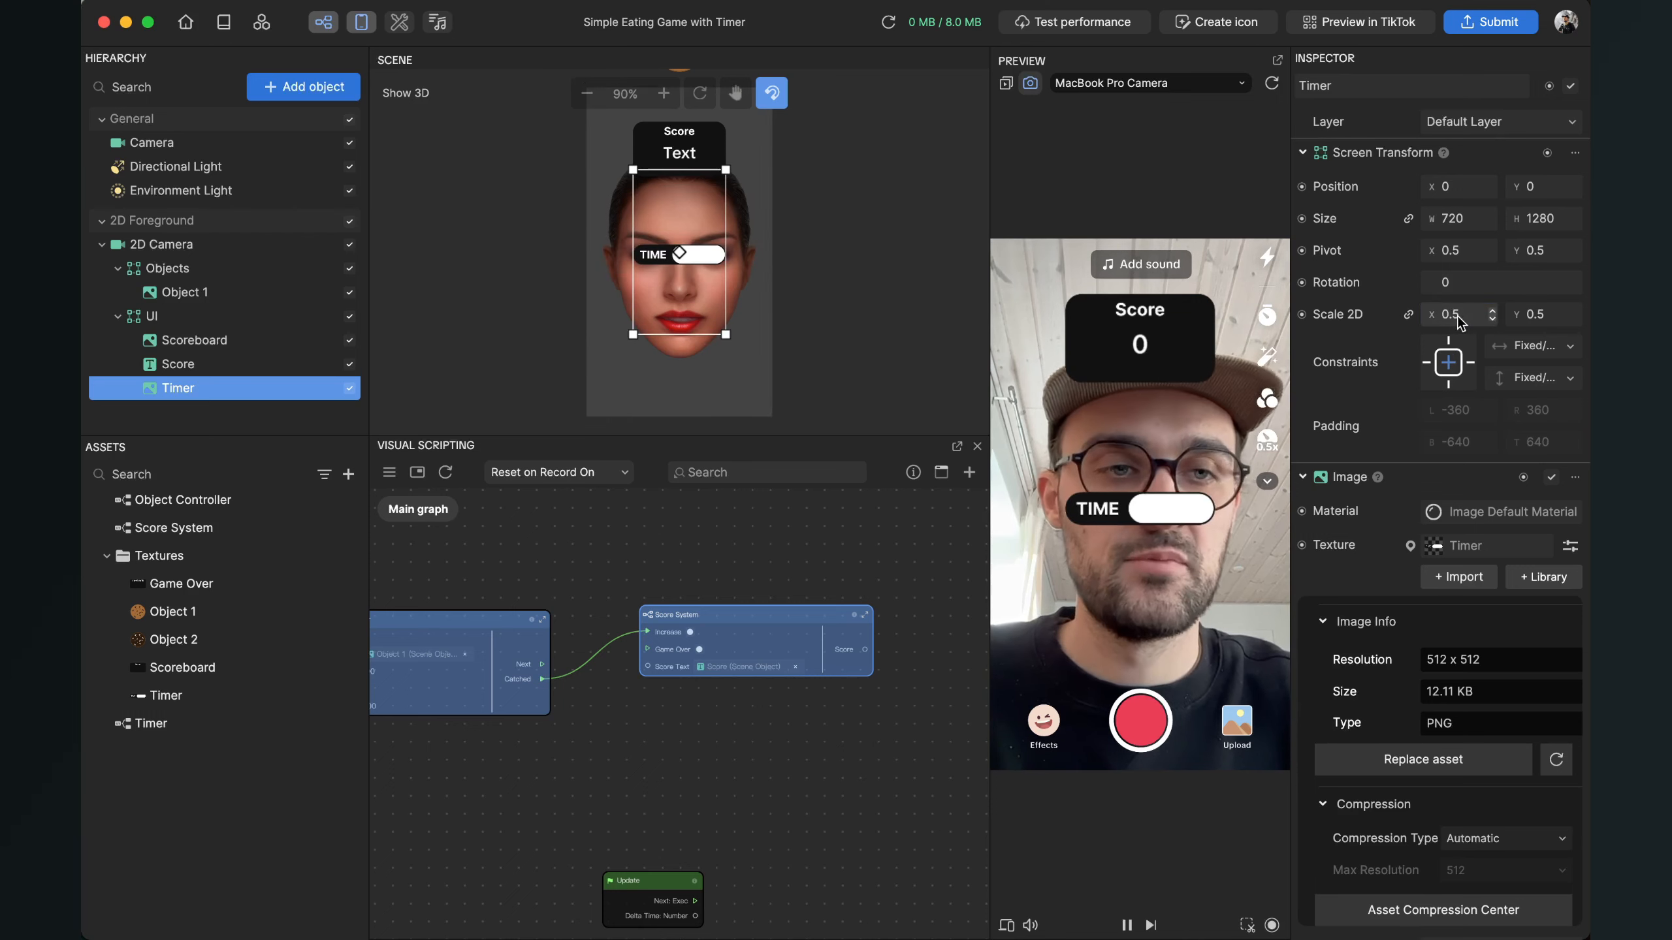
Step: Try Y positions of 300 and 280 for the Timer image
click(1537, 188)
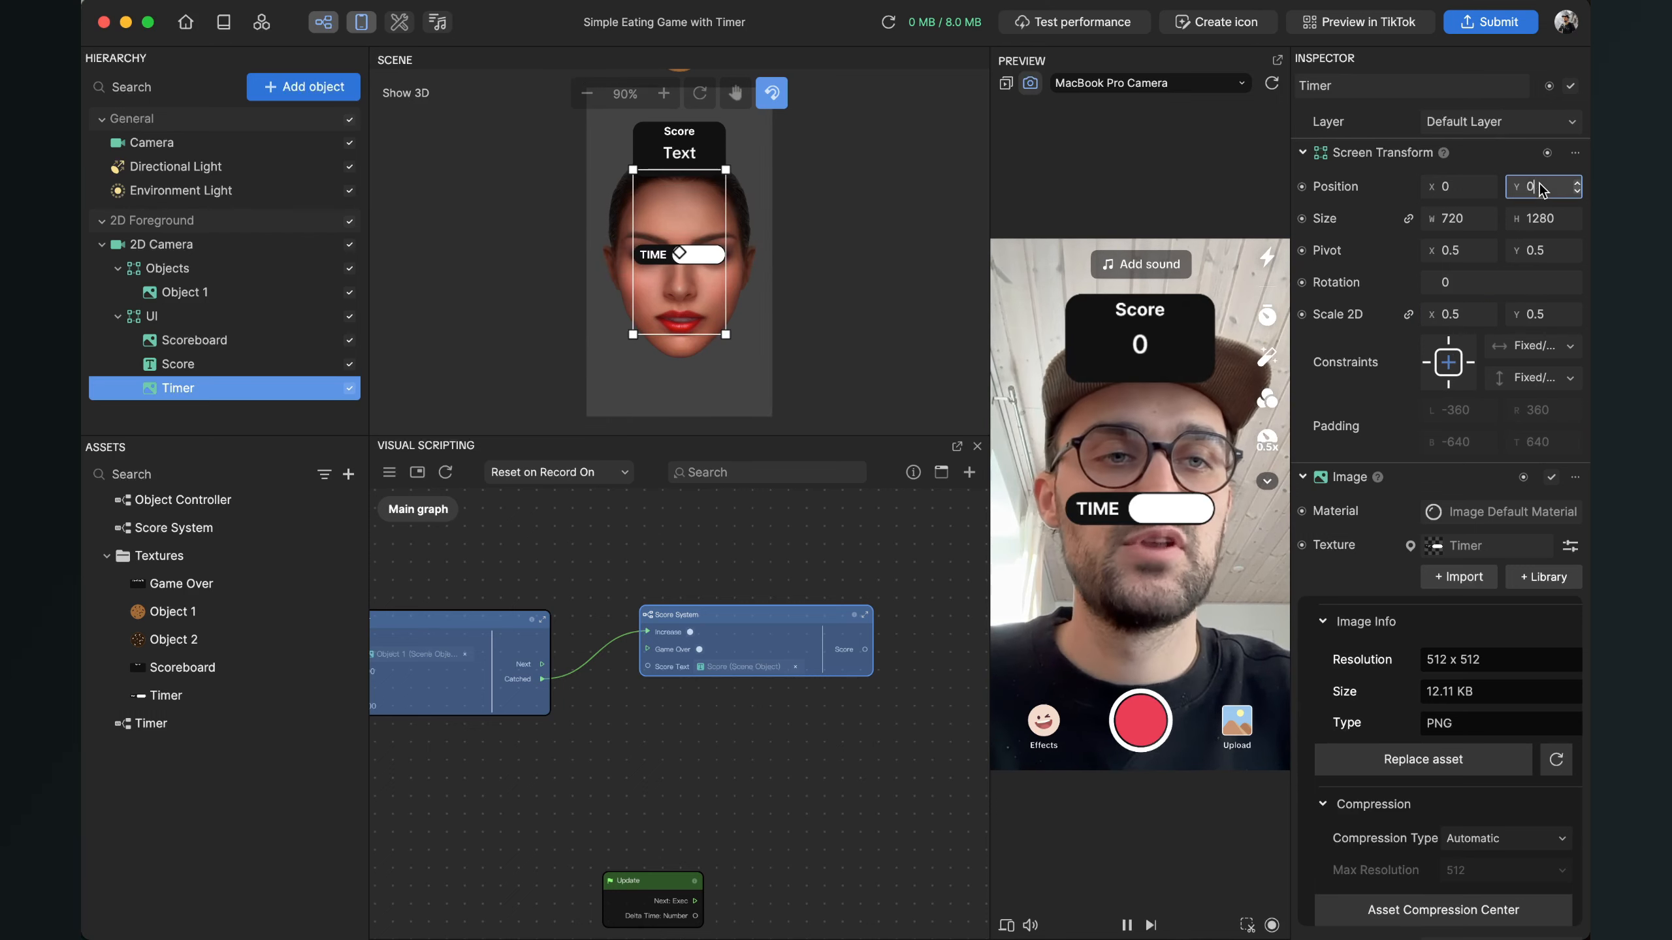
text(300)
key(Return)
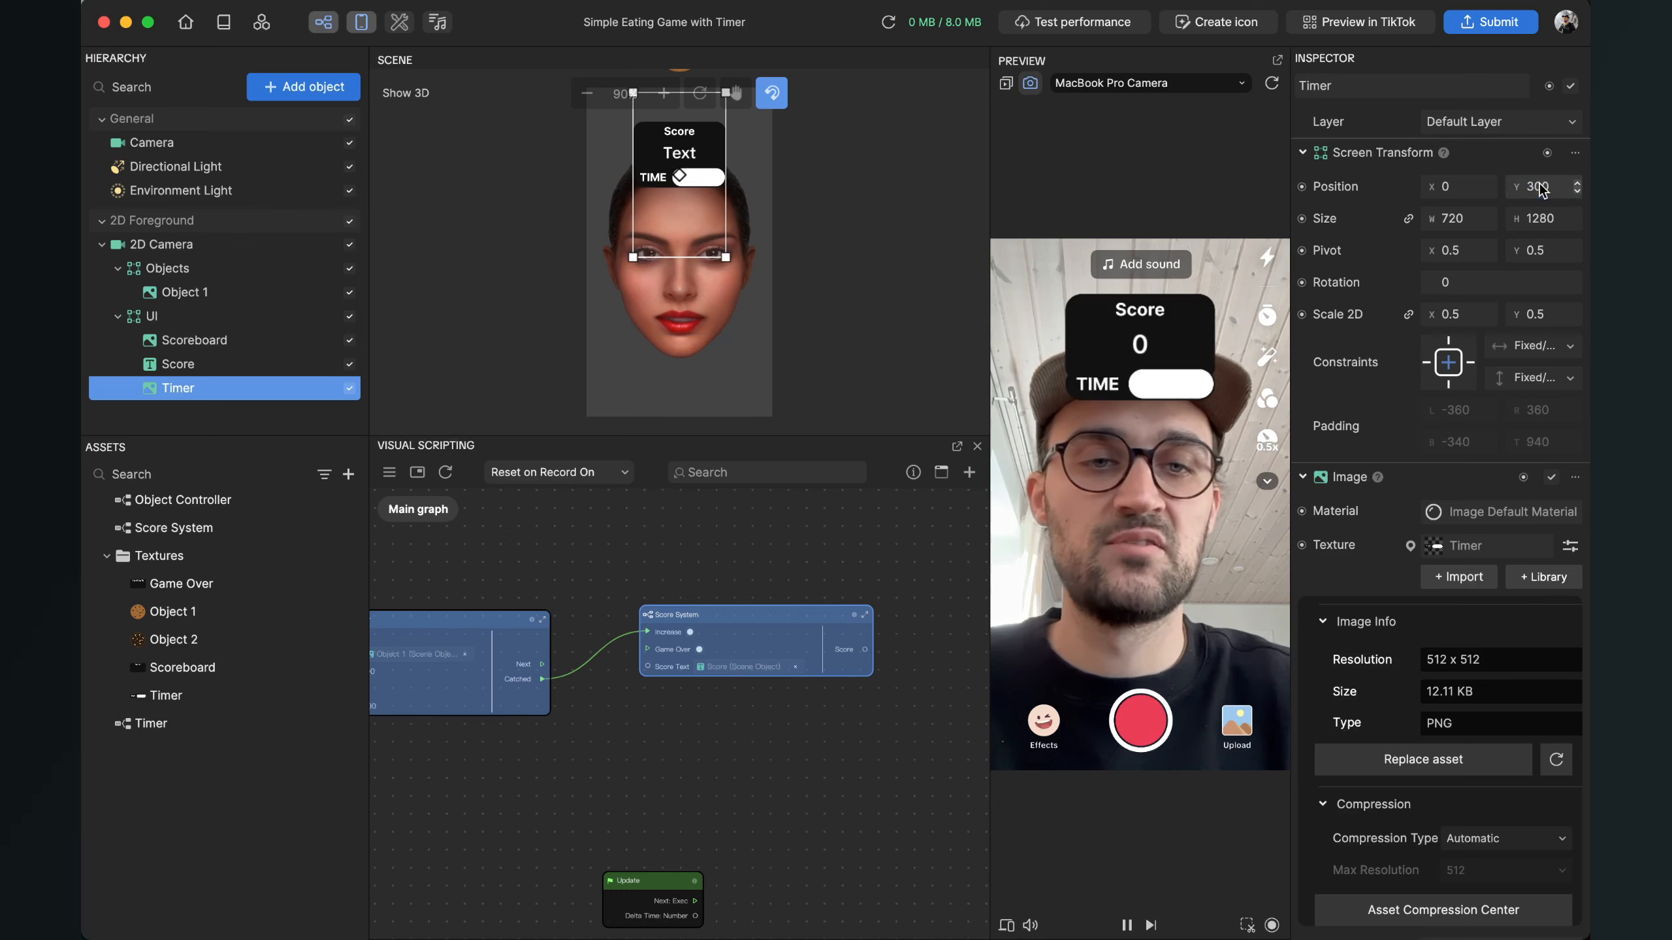
click(1540, 188)
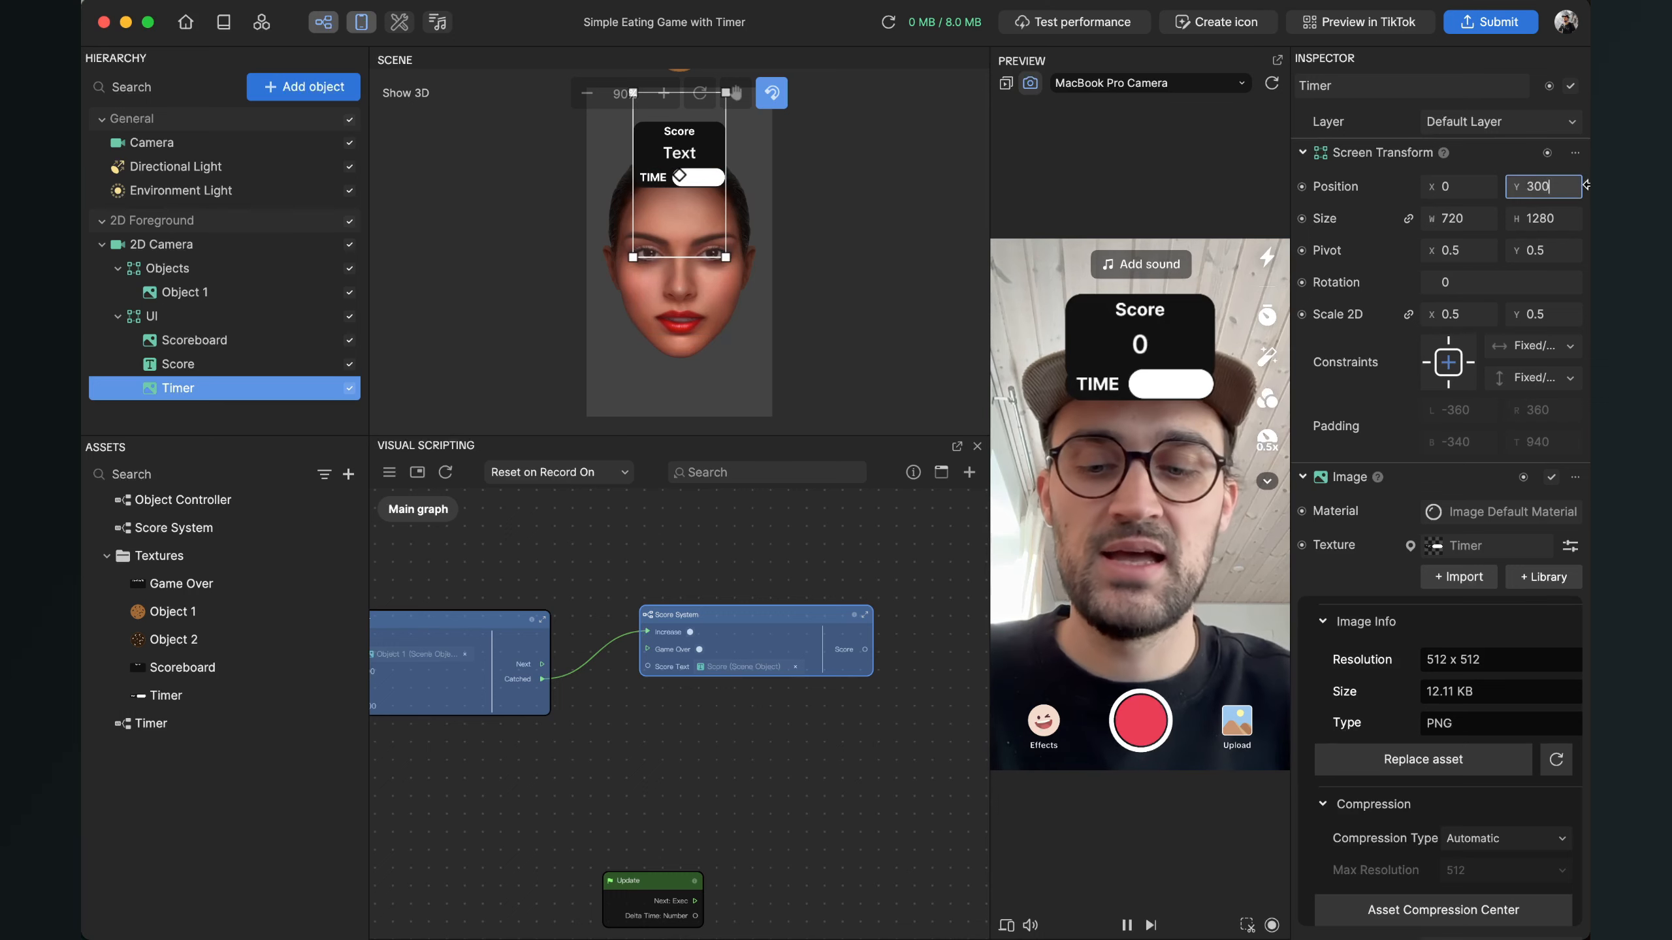
text(280)
key(Return)
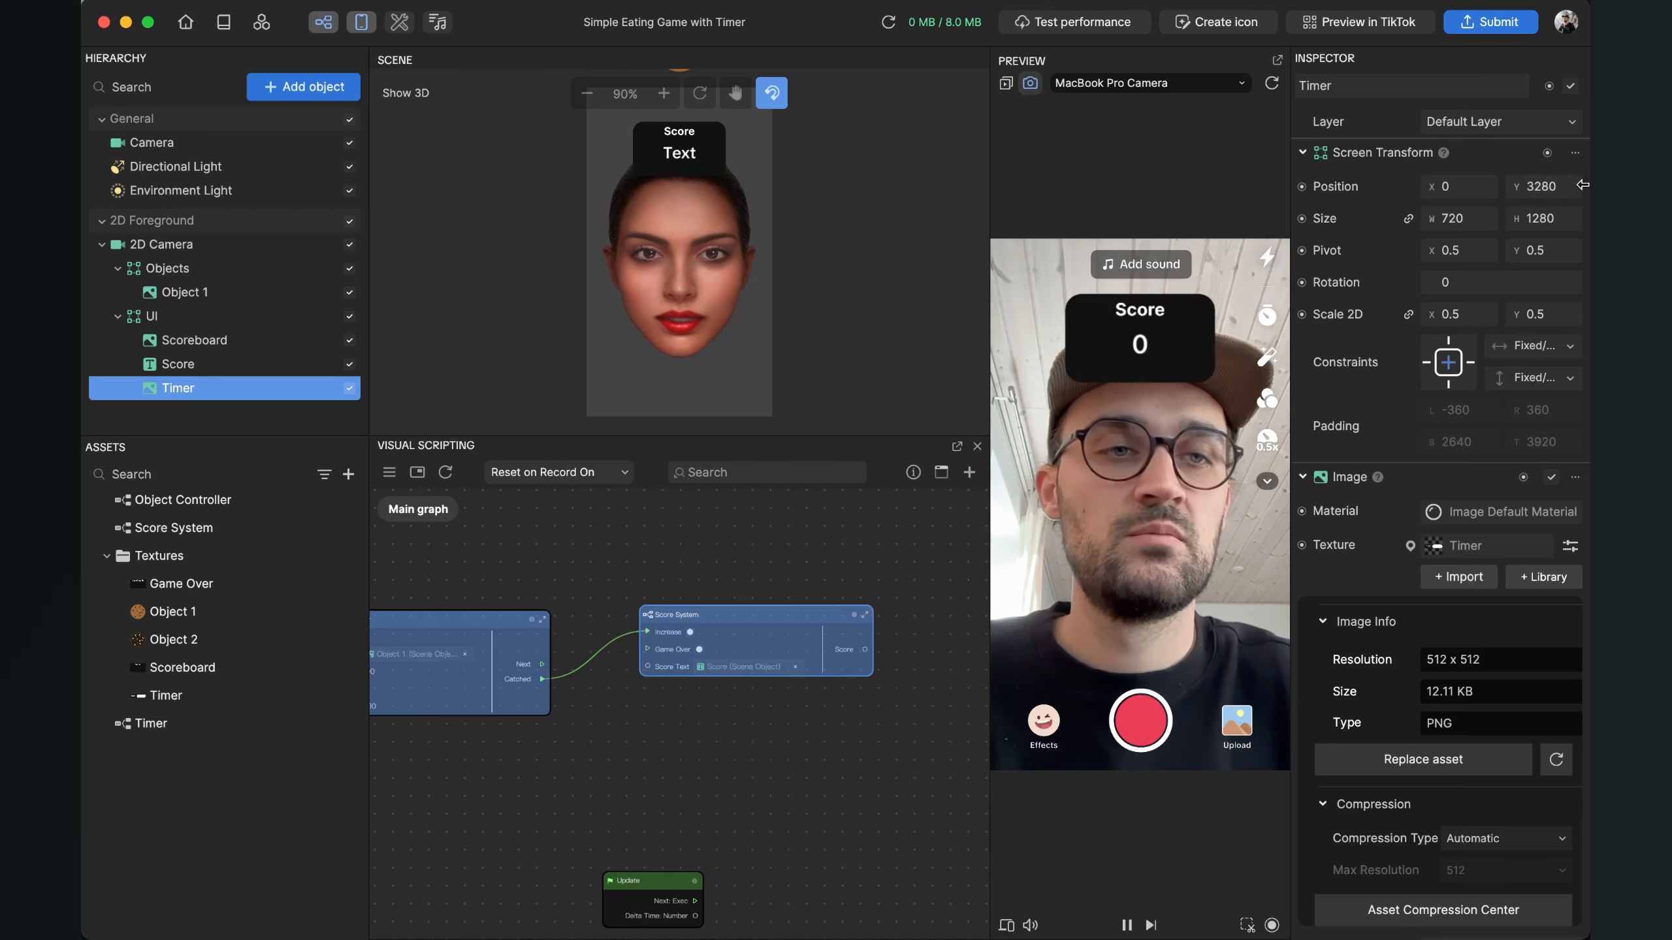
click(1561, 188)
text(280)
key(Return)
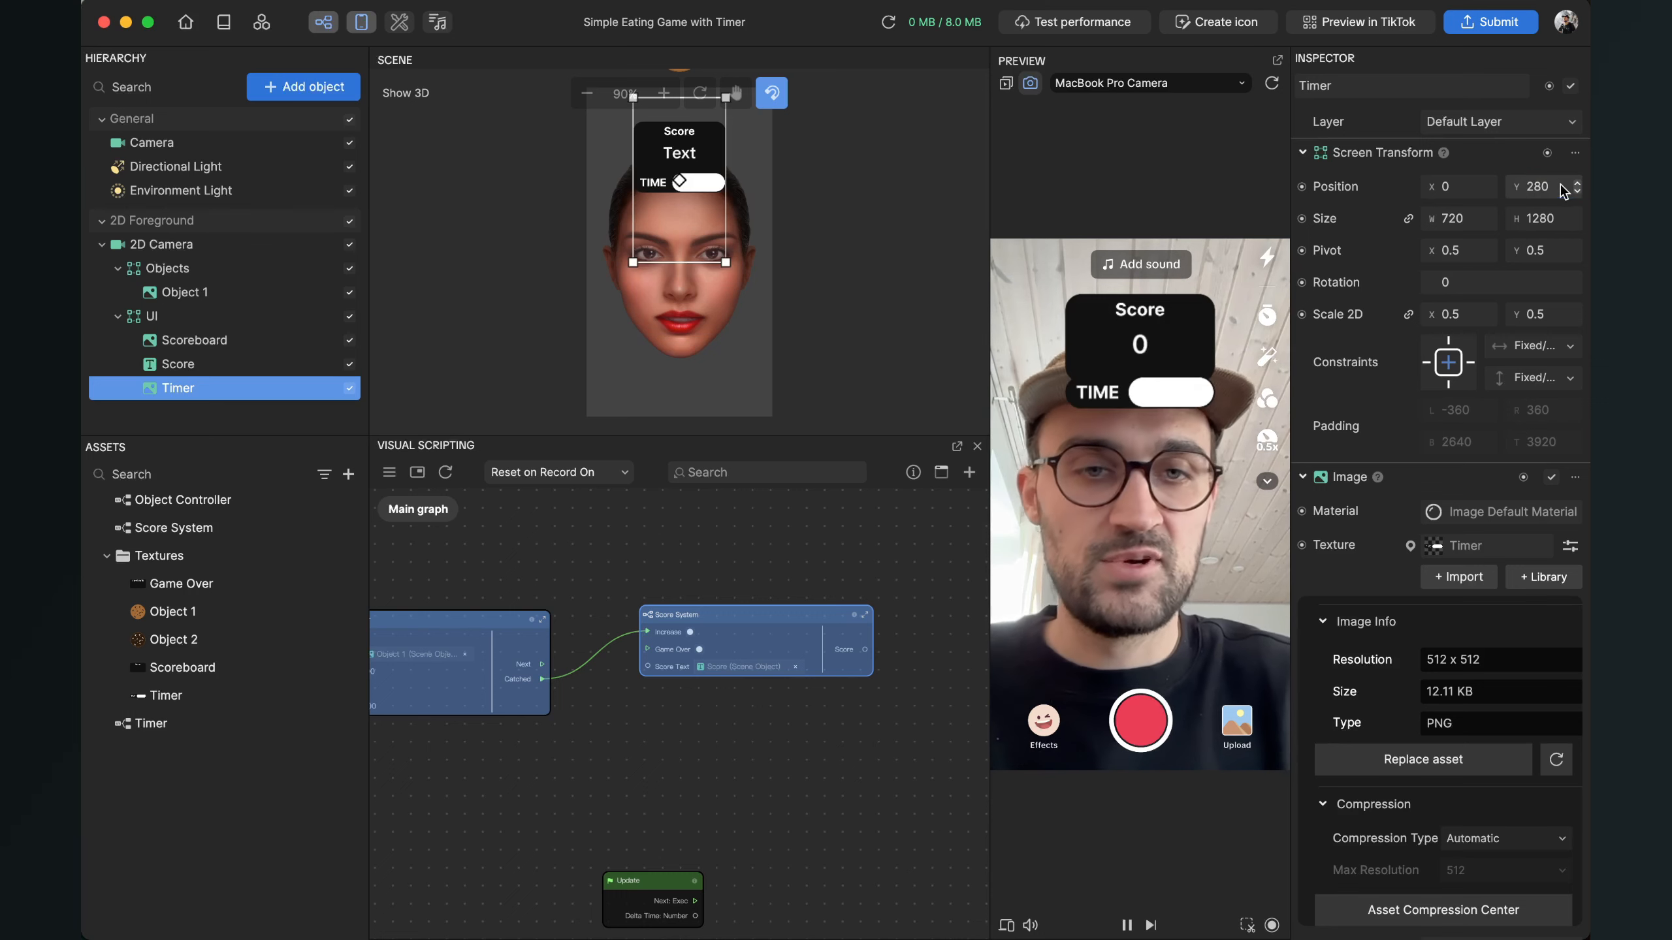
Step: Set the Timer image's Y position to 250
text(250)
key(Return)
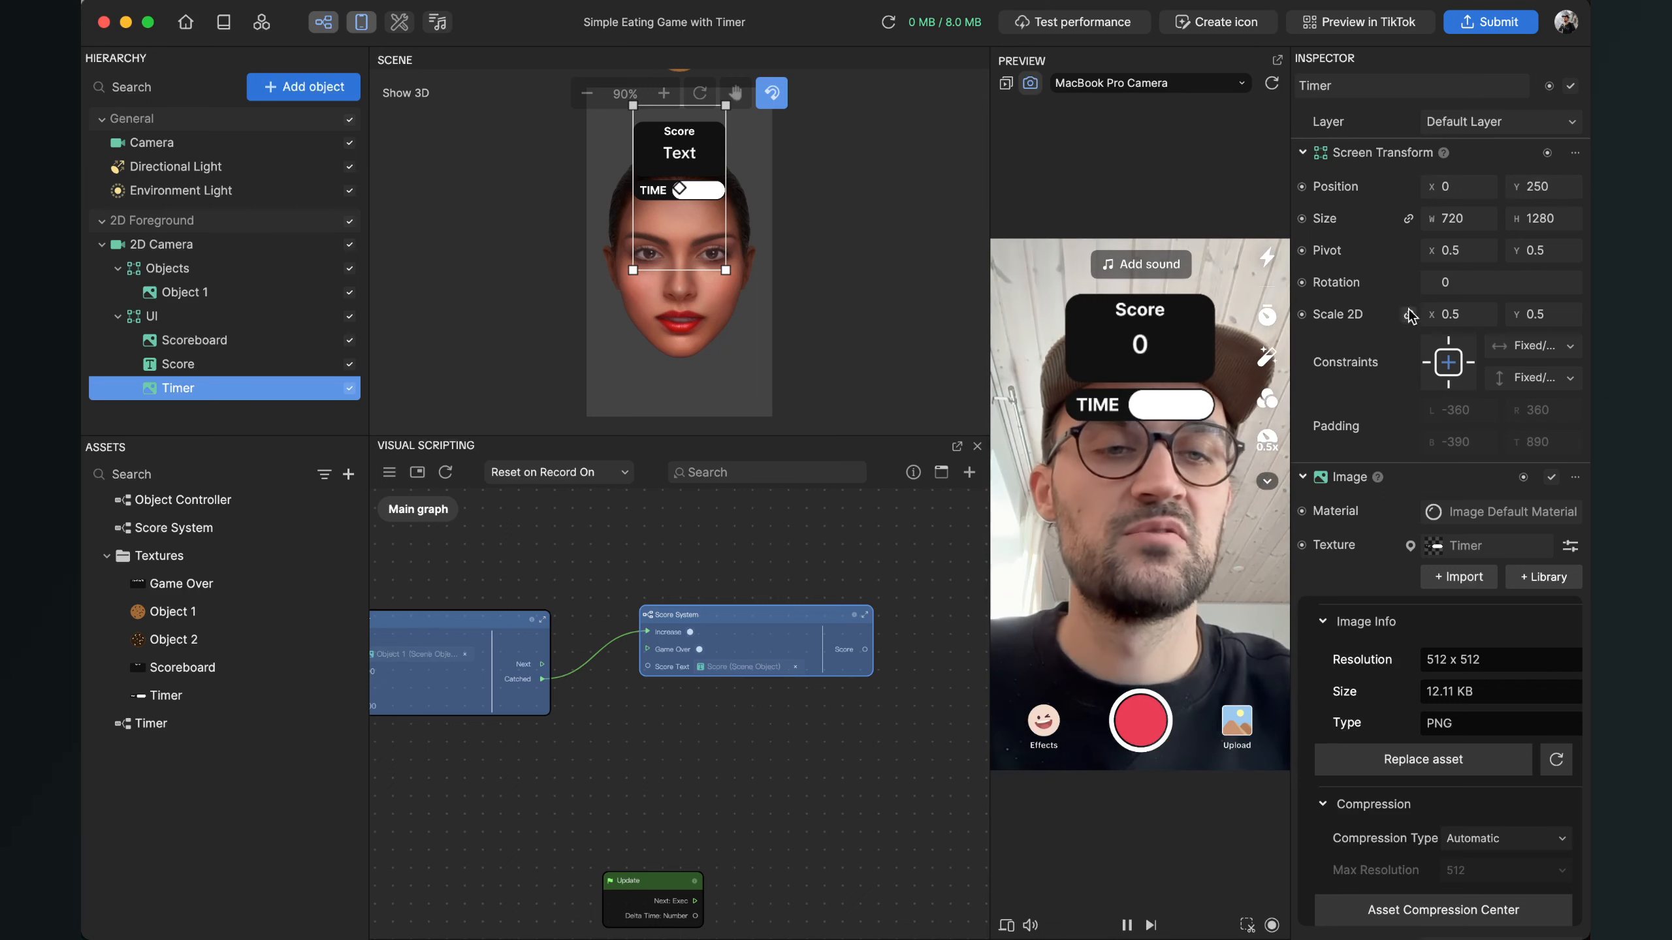
Step: Try a uniform 2D scale of 0.3 on the Timer image and set it back to 0.5
click(1468, 315)
key(BackSpace)
text(3)
key(Return)
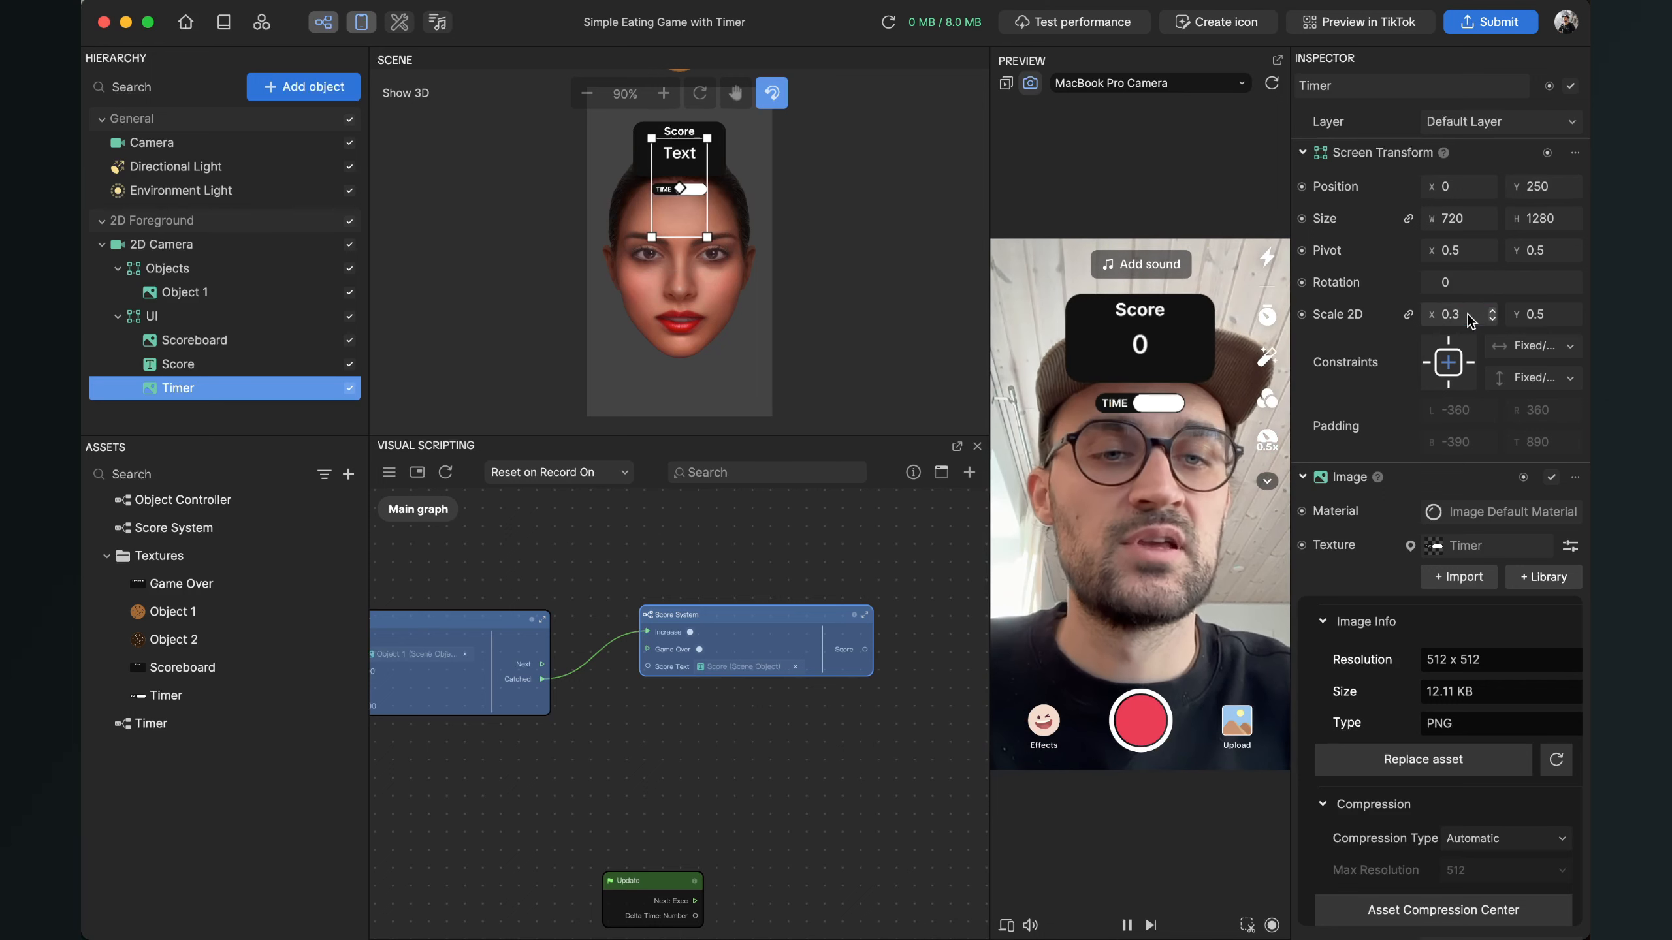
click(1469, 316)
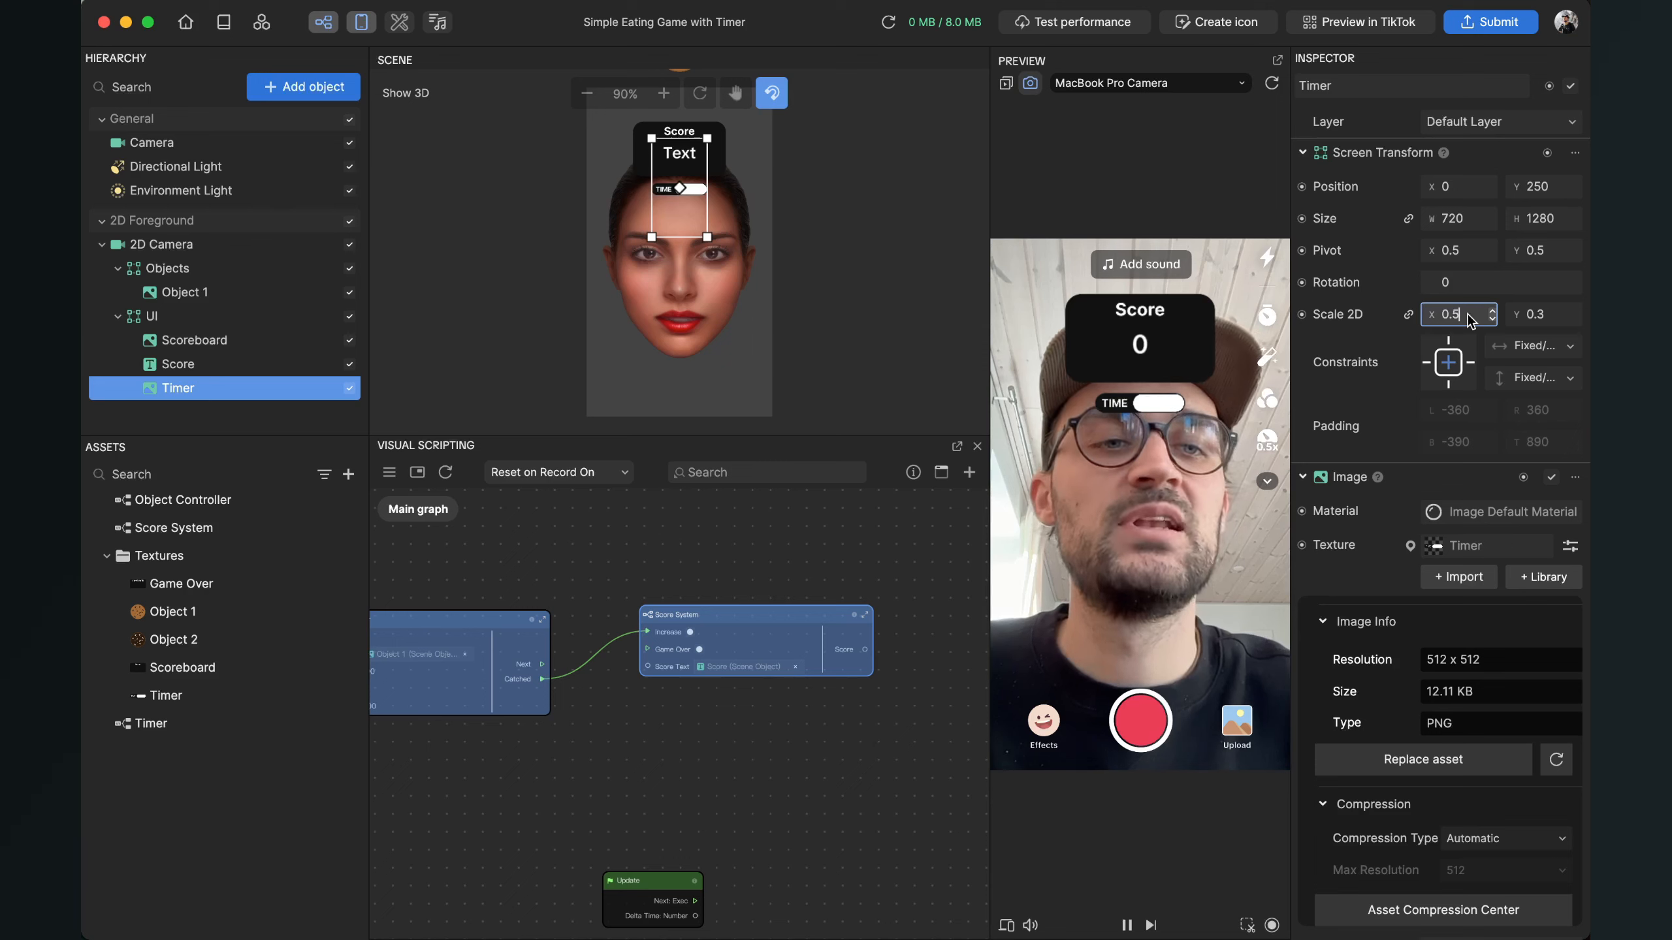
key(BackSpace)
text(5)
key(Return)
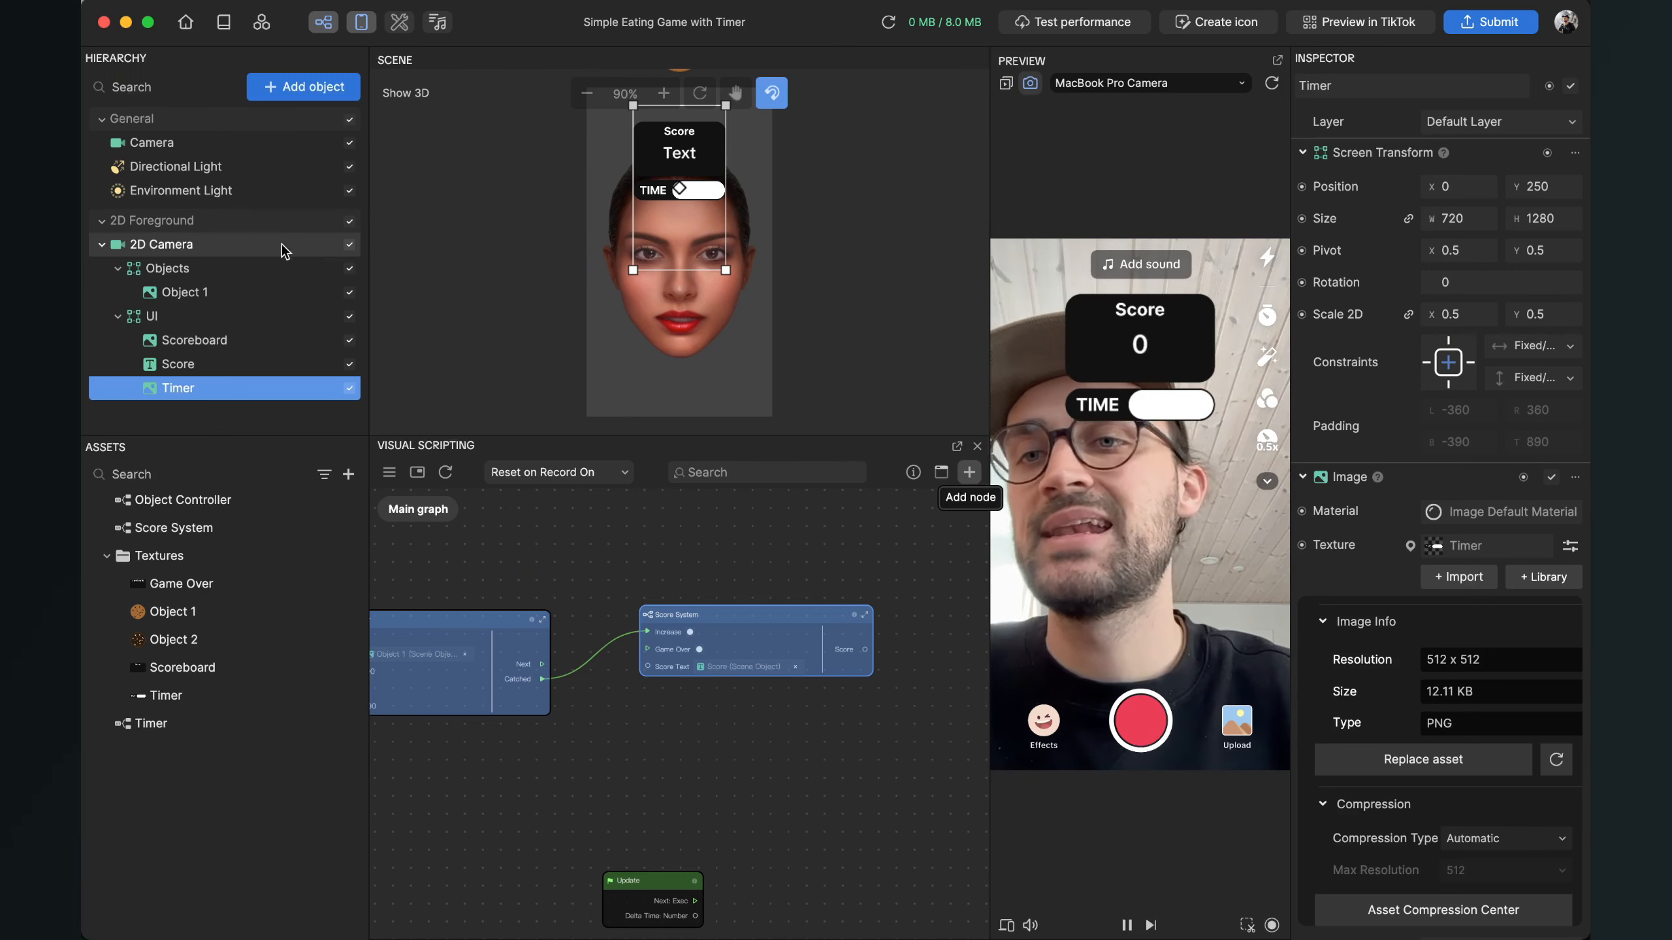
Step: Add a 2D Text object and move it into the UI group below the Timer image
click(317, 93)
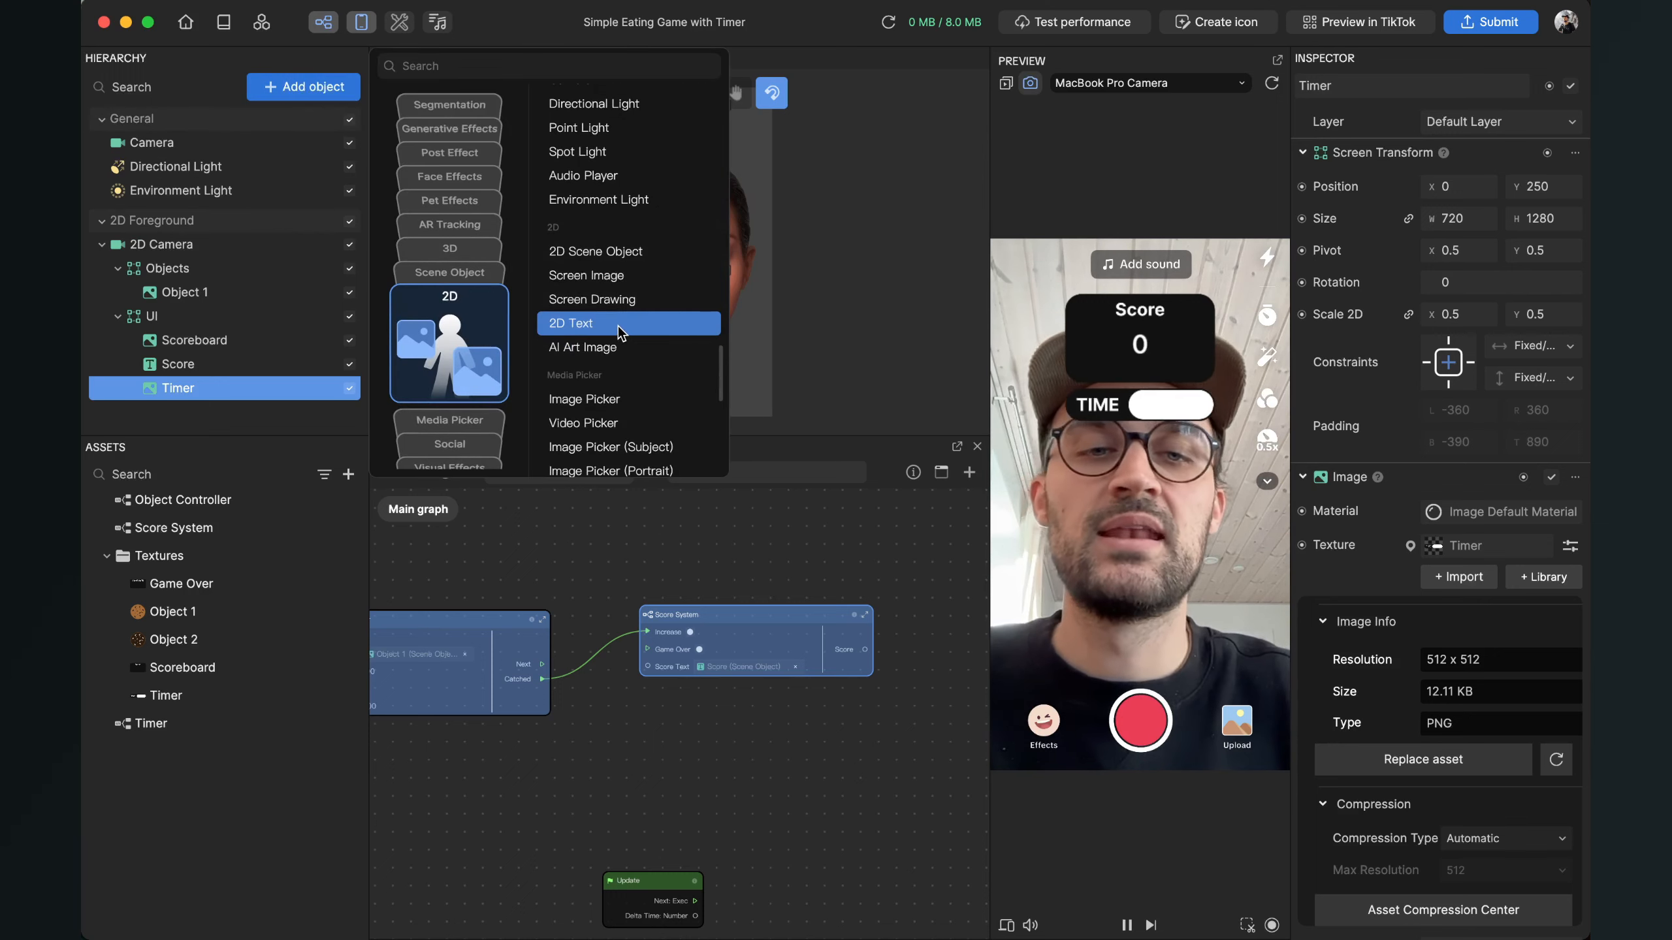
click(617, 325)
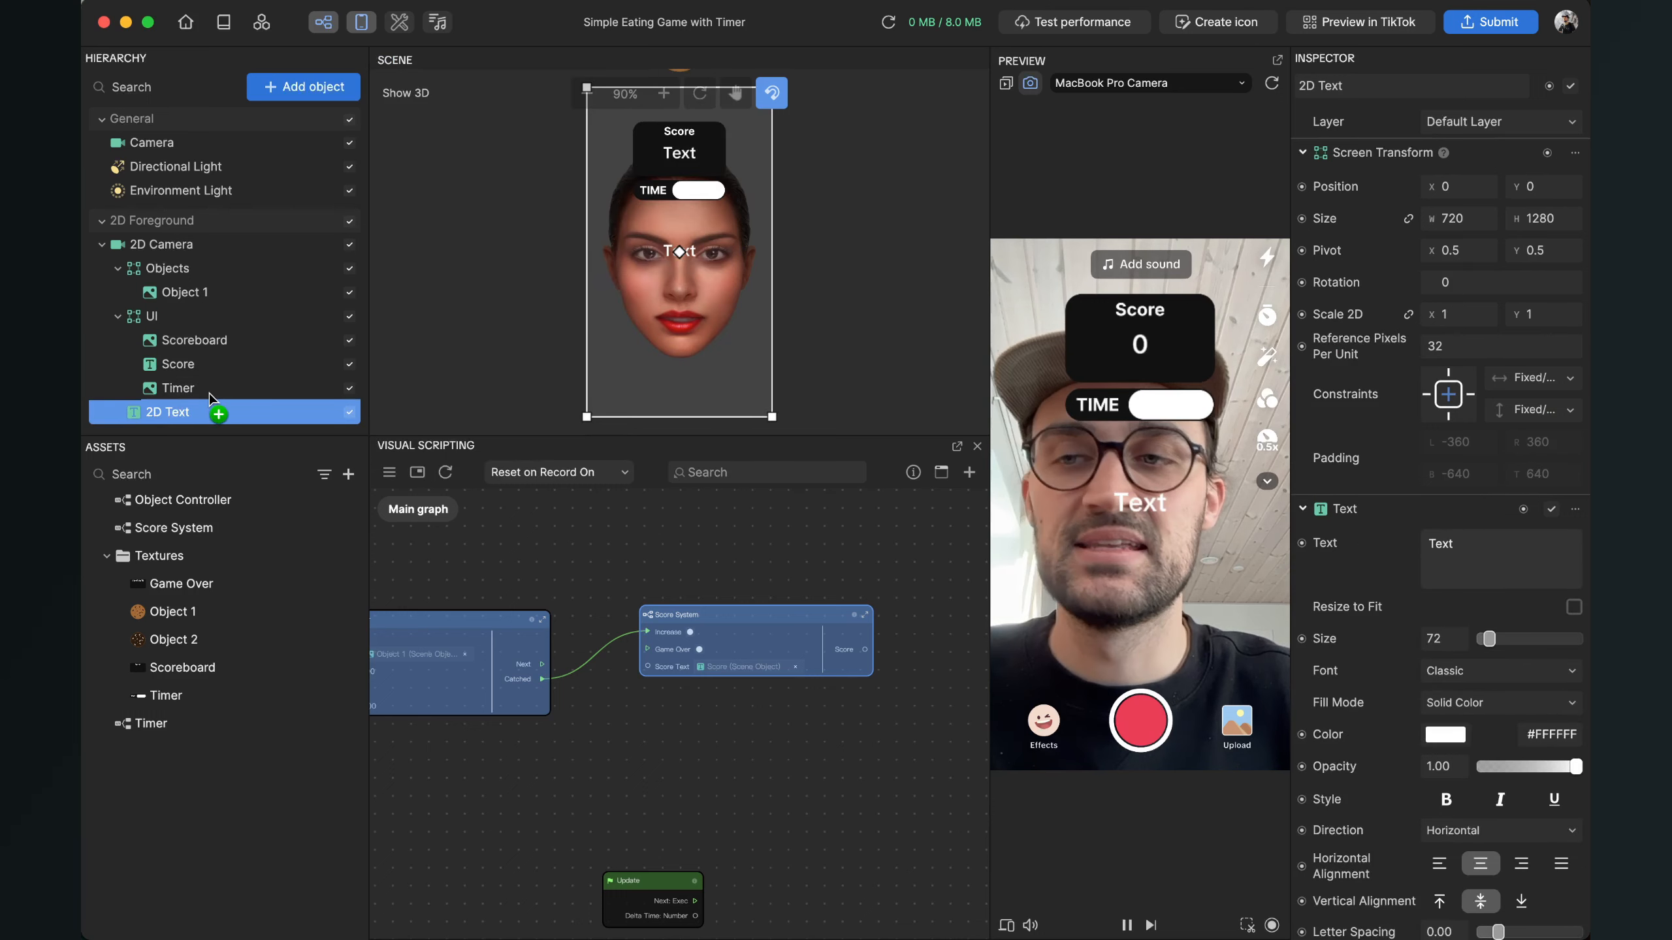
drag(210, 392, 210, 394)
Step: Rename the new 2D Text below the Timer image to Time
right_click(185, 413)
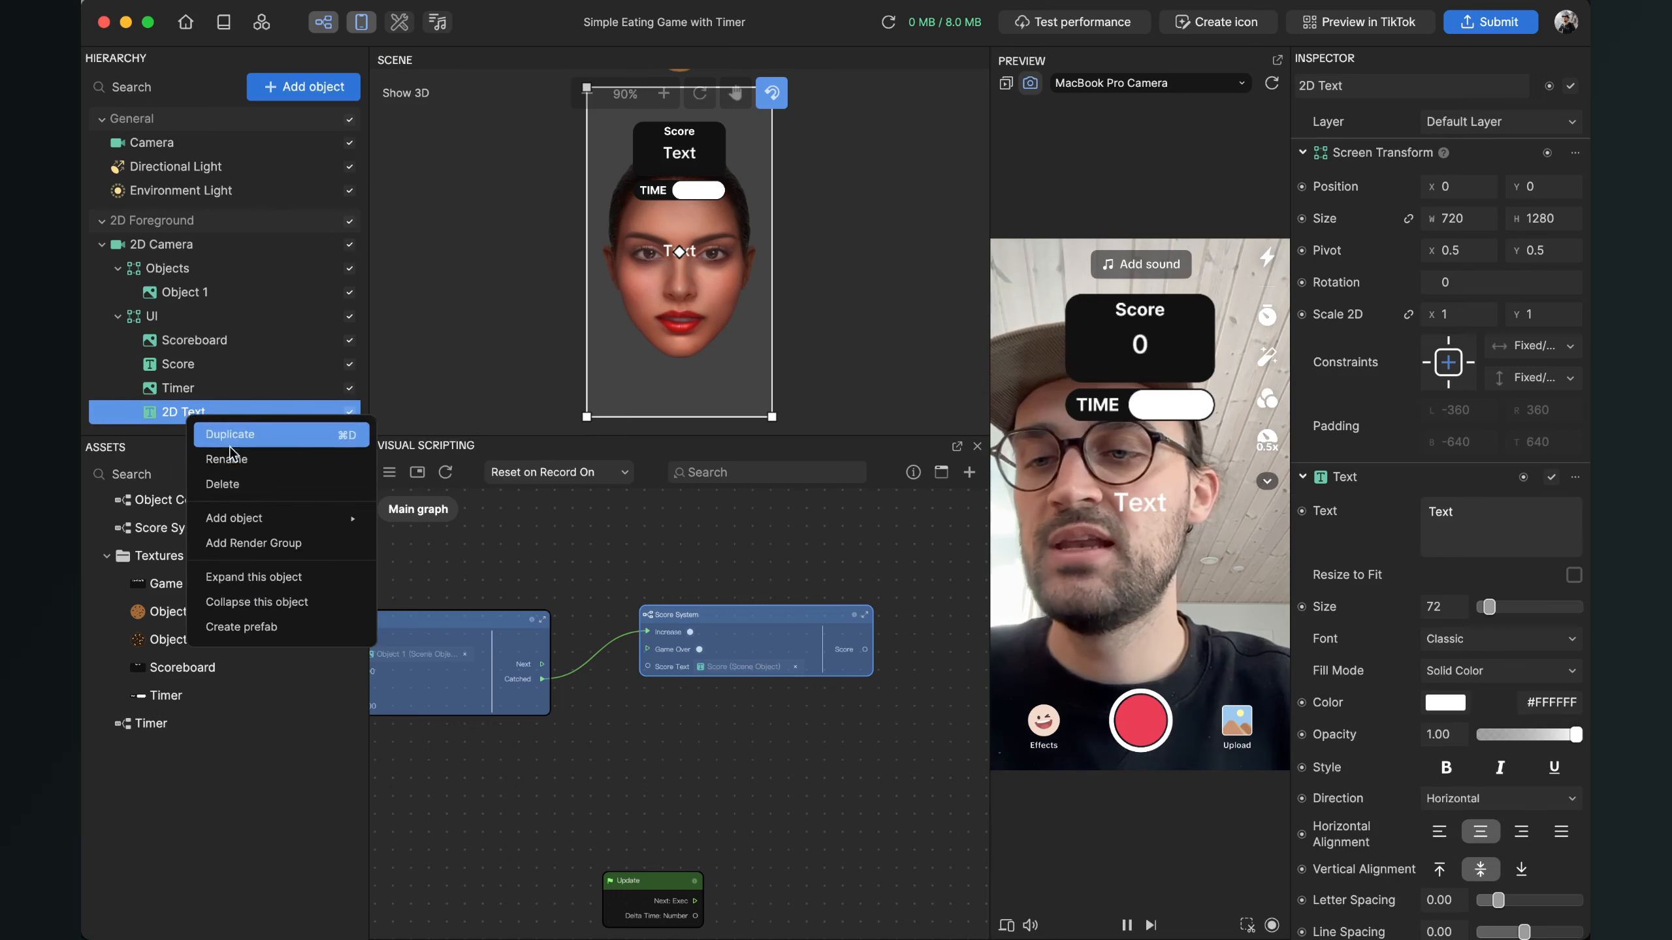
click(232, 438)
text(Time)
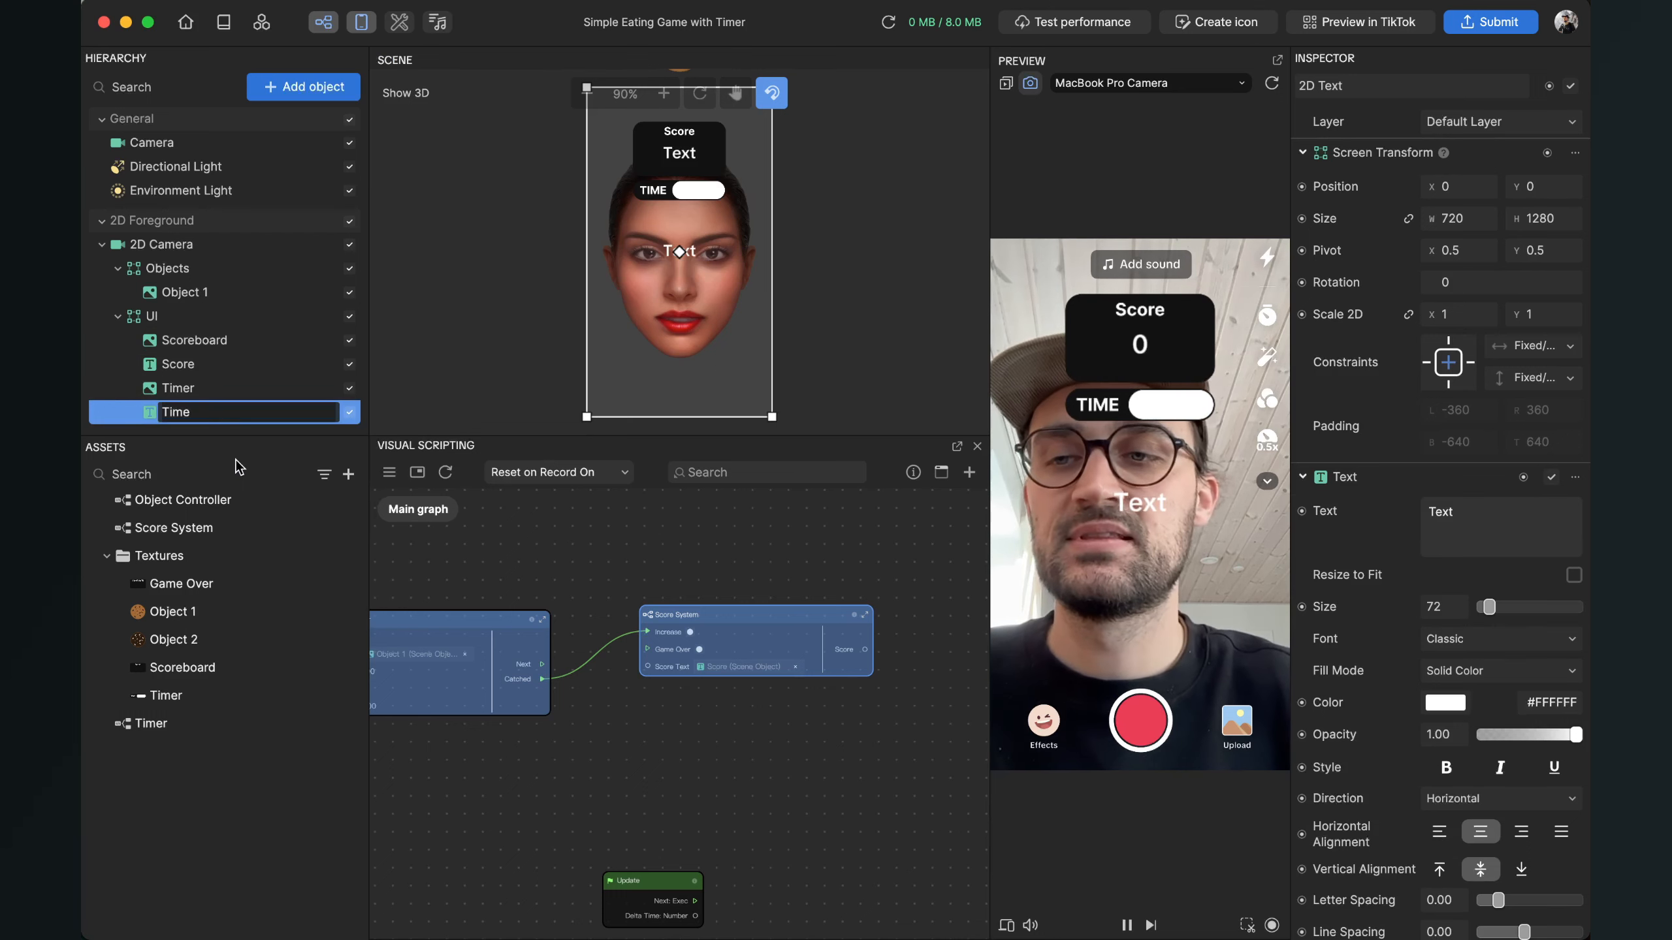
key(Return)
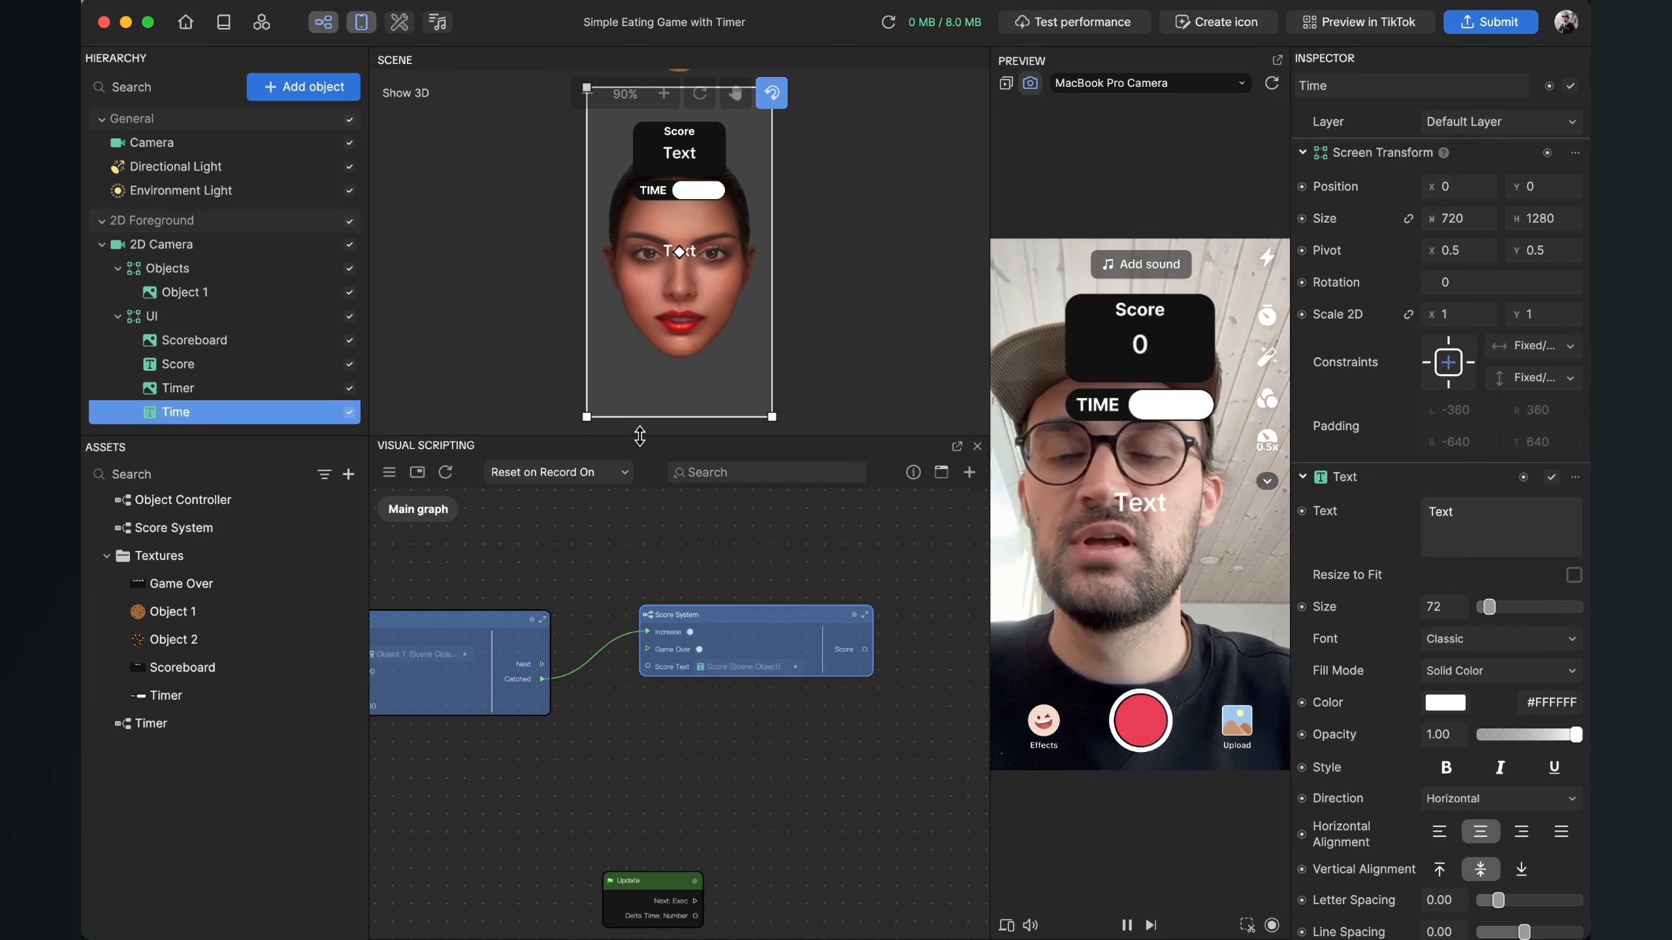
Step: Move the Time text onto the timer's white field at about X 71, Y 240, and color it black (#000000)
drag(640, 435, 640, 647)
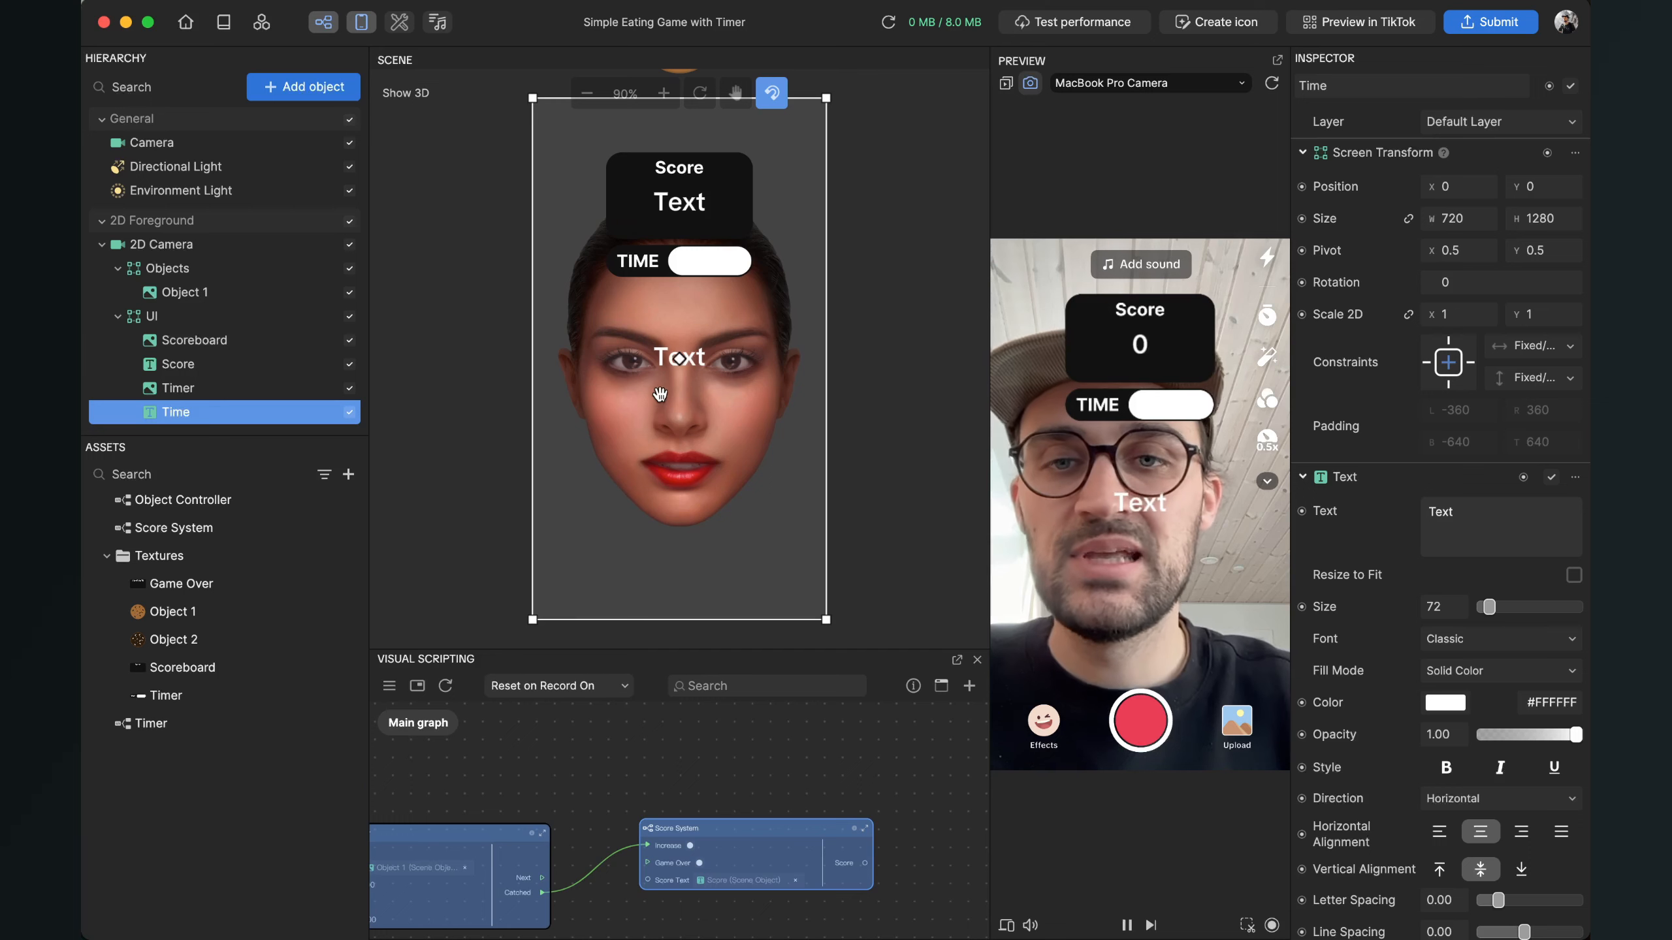
drag(660, 394, 690, 299)
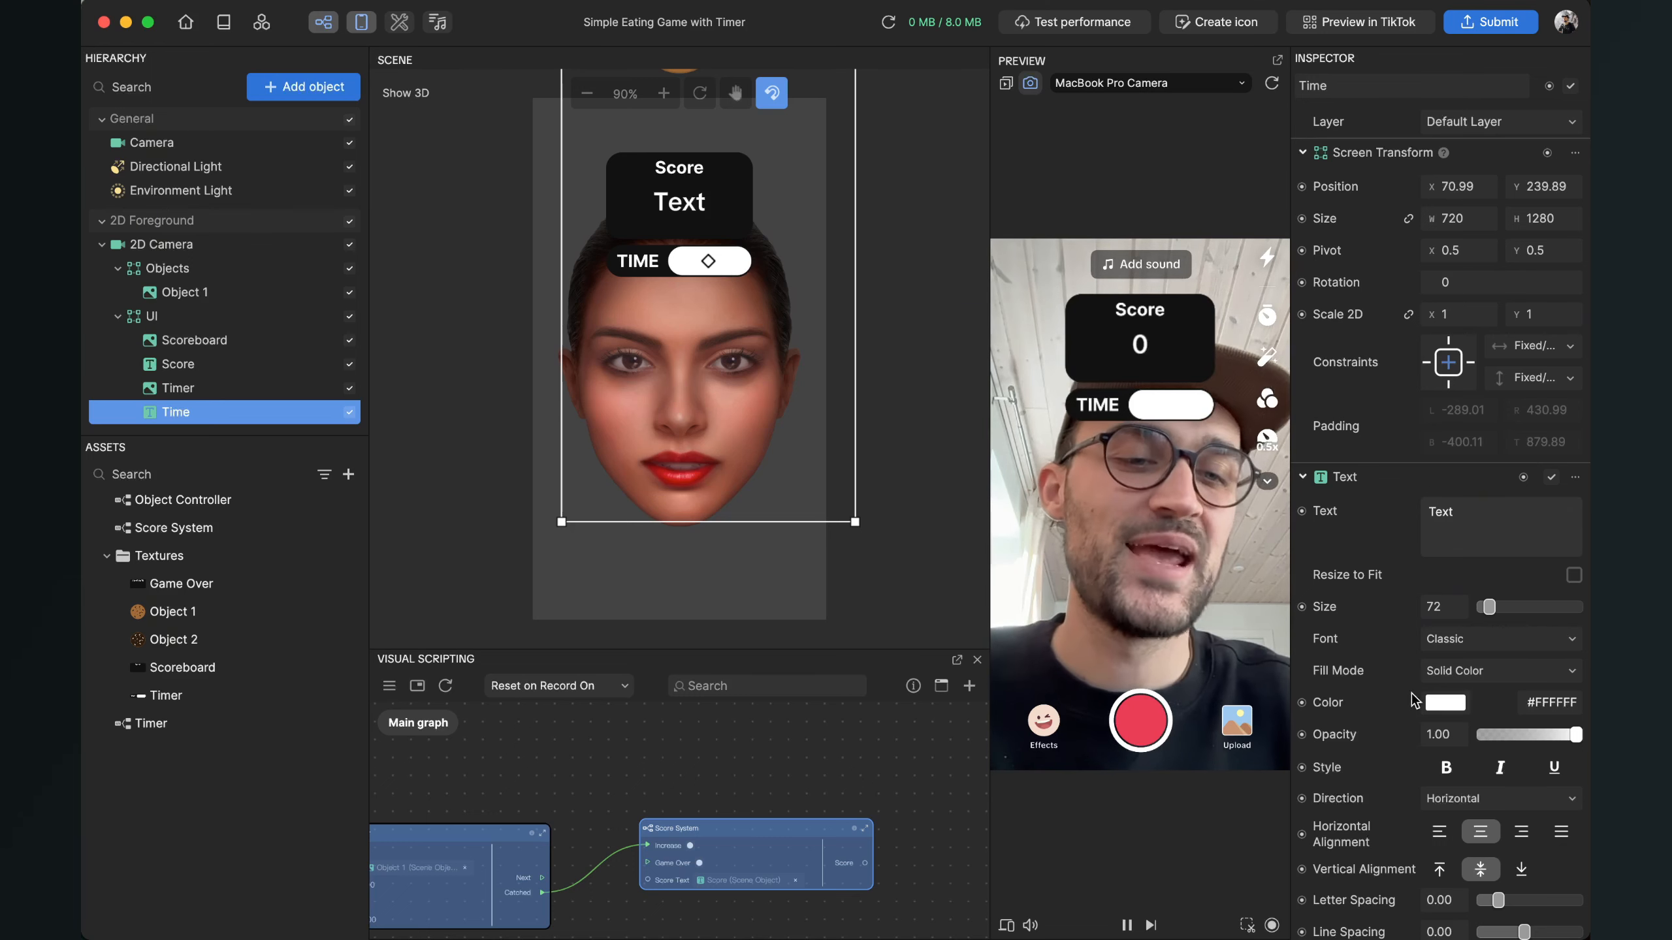
click(1446, 702)
drag(1347, 690, 1105, 861)
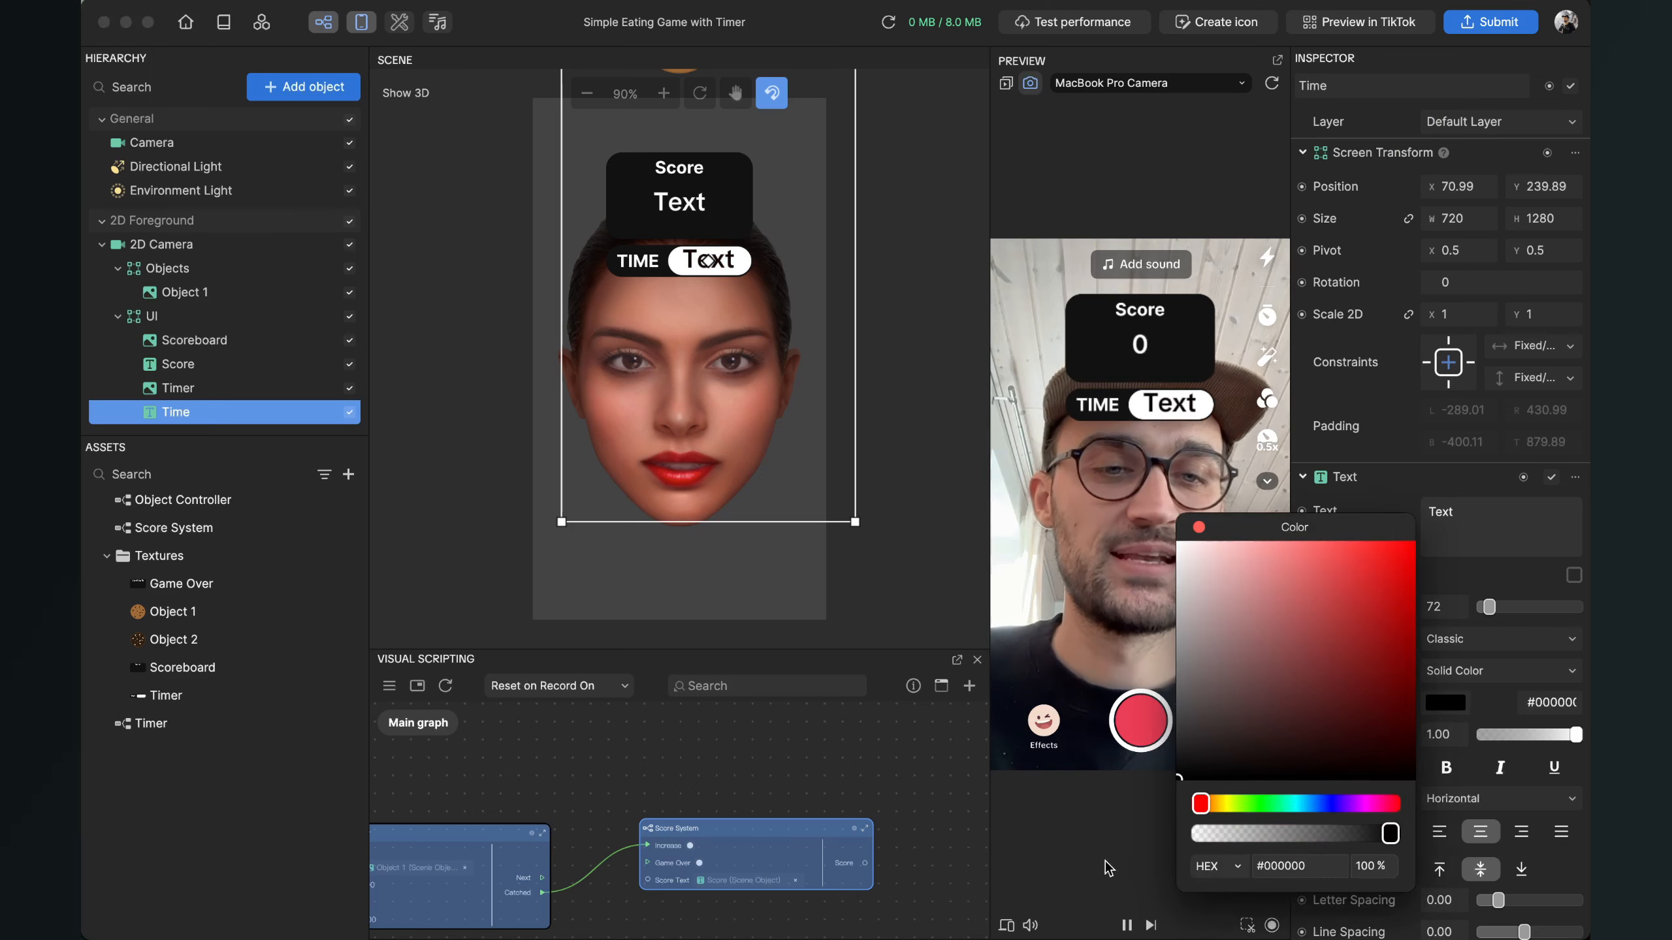
Step: Set the Time text size to 50 and center it in the timer's white field at about X 68.5, Y 235
click(1199, 527)
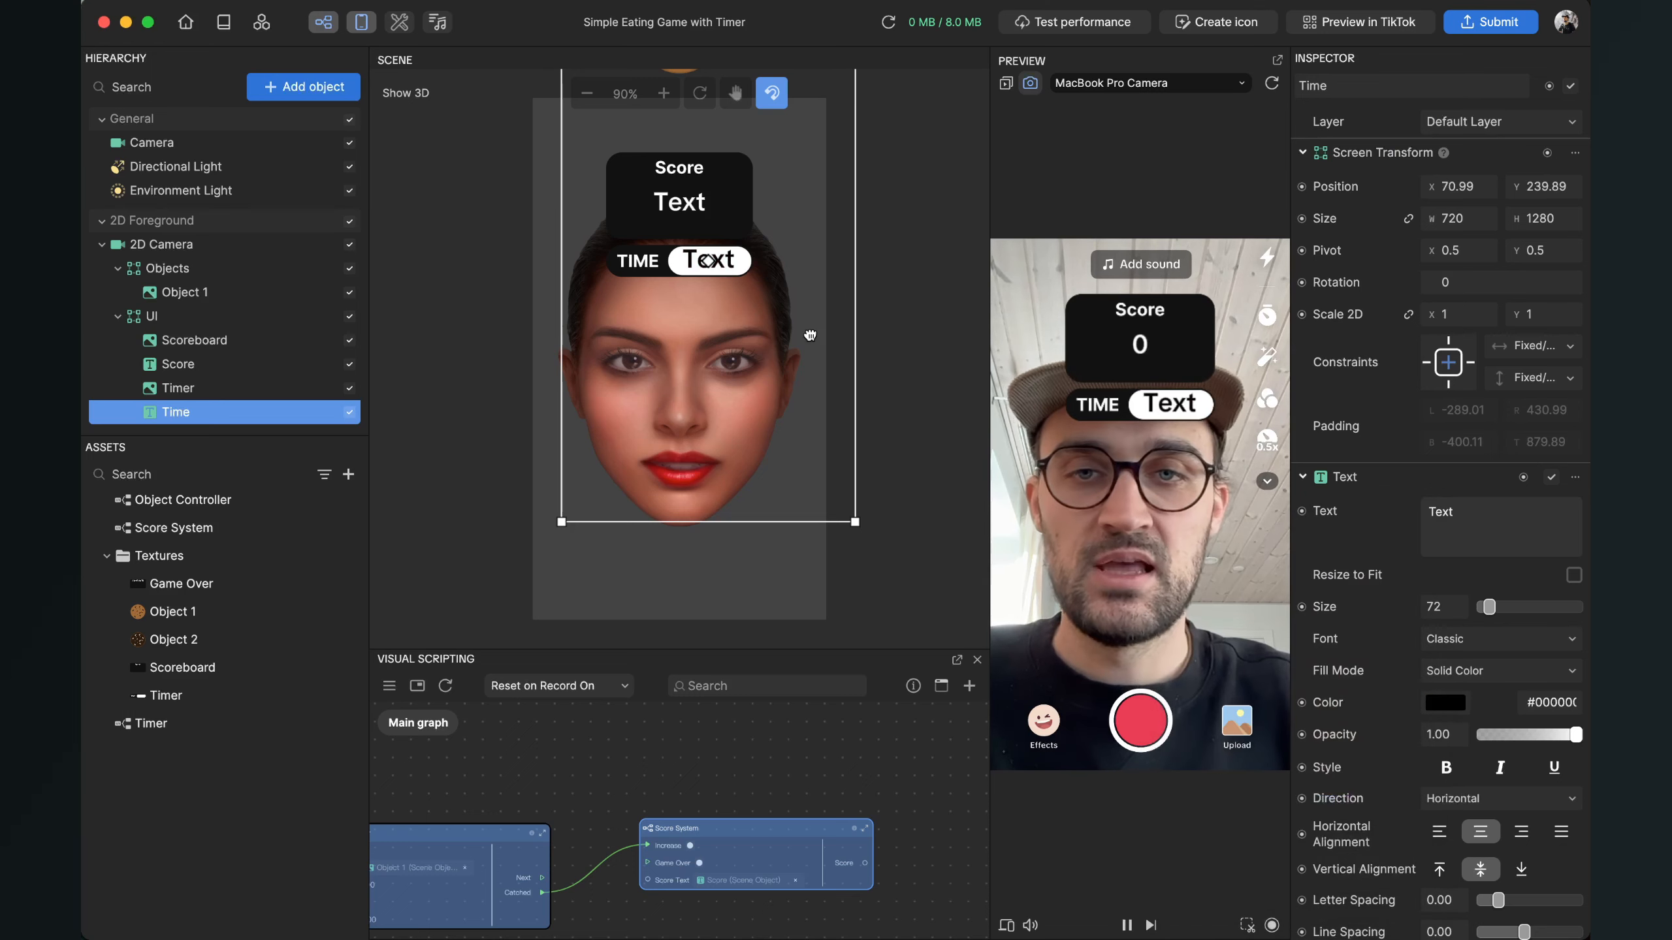
drag(810, 336, 812, 338)
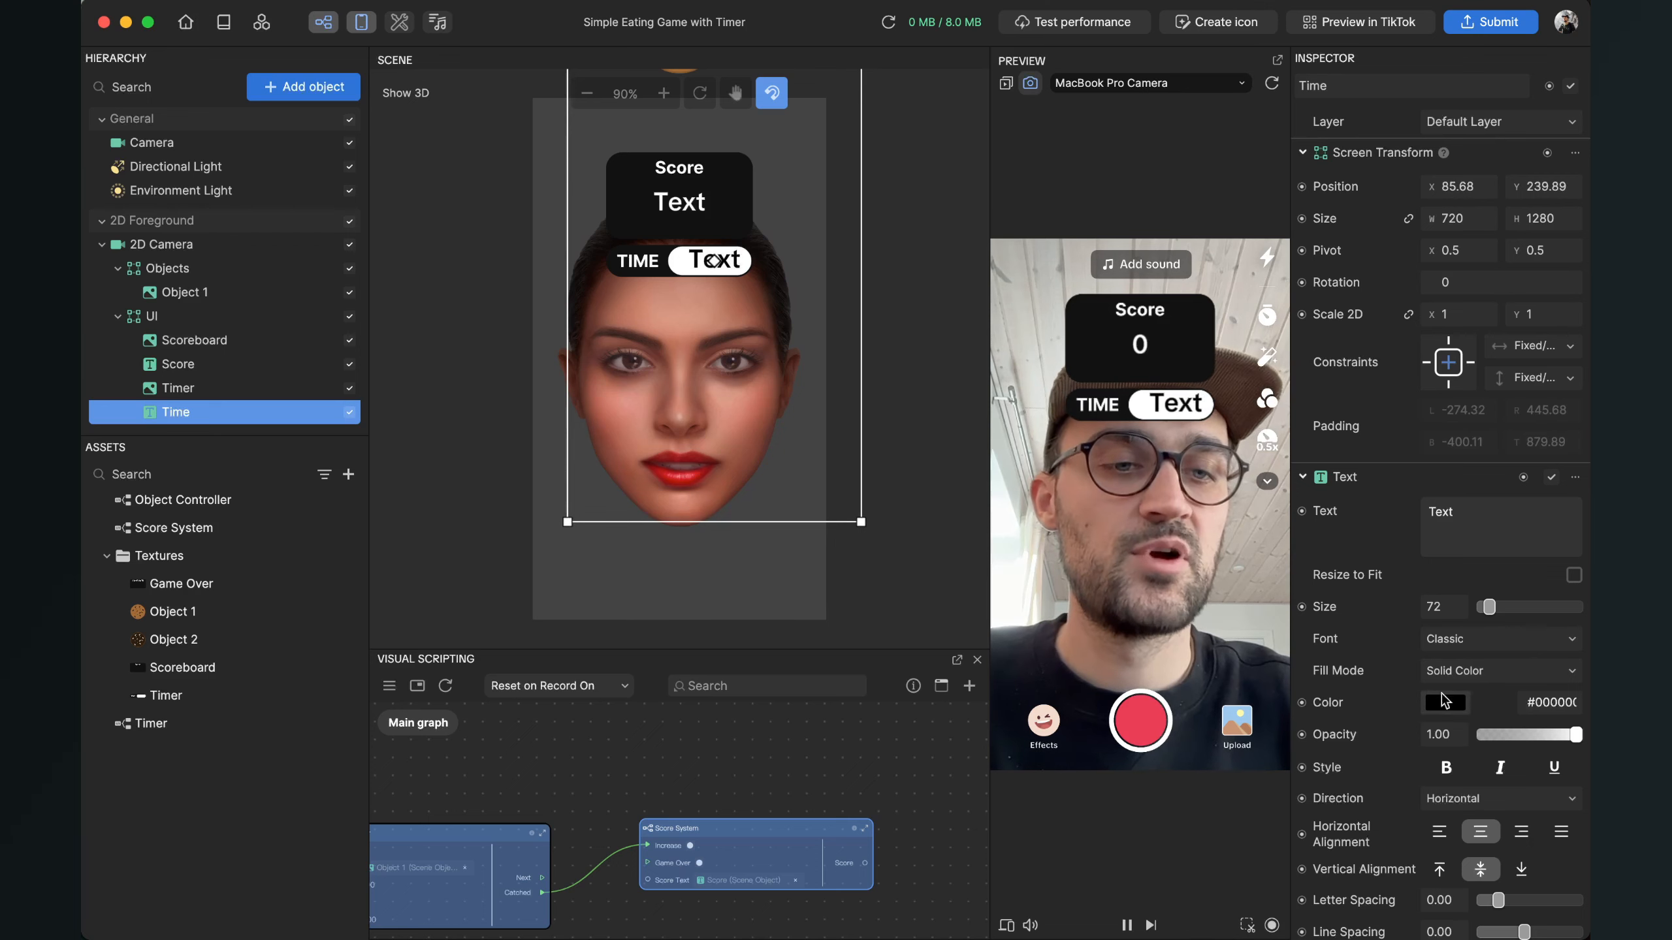
double_click(1434, 607)
text(50)
key(Return)
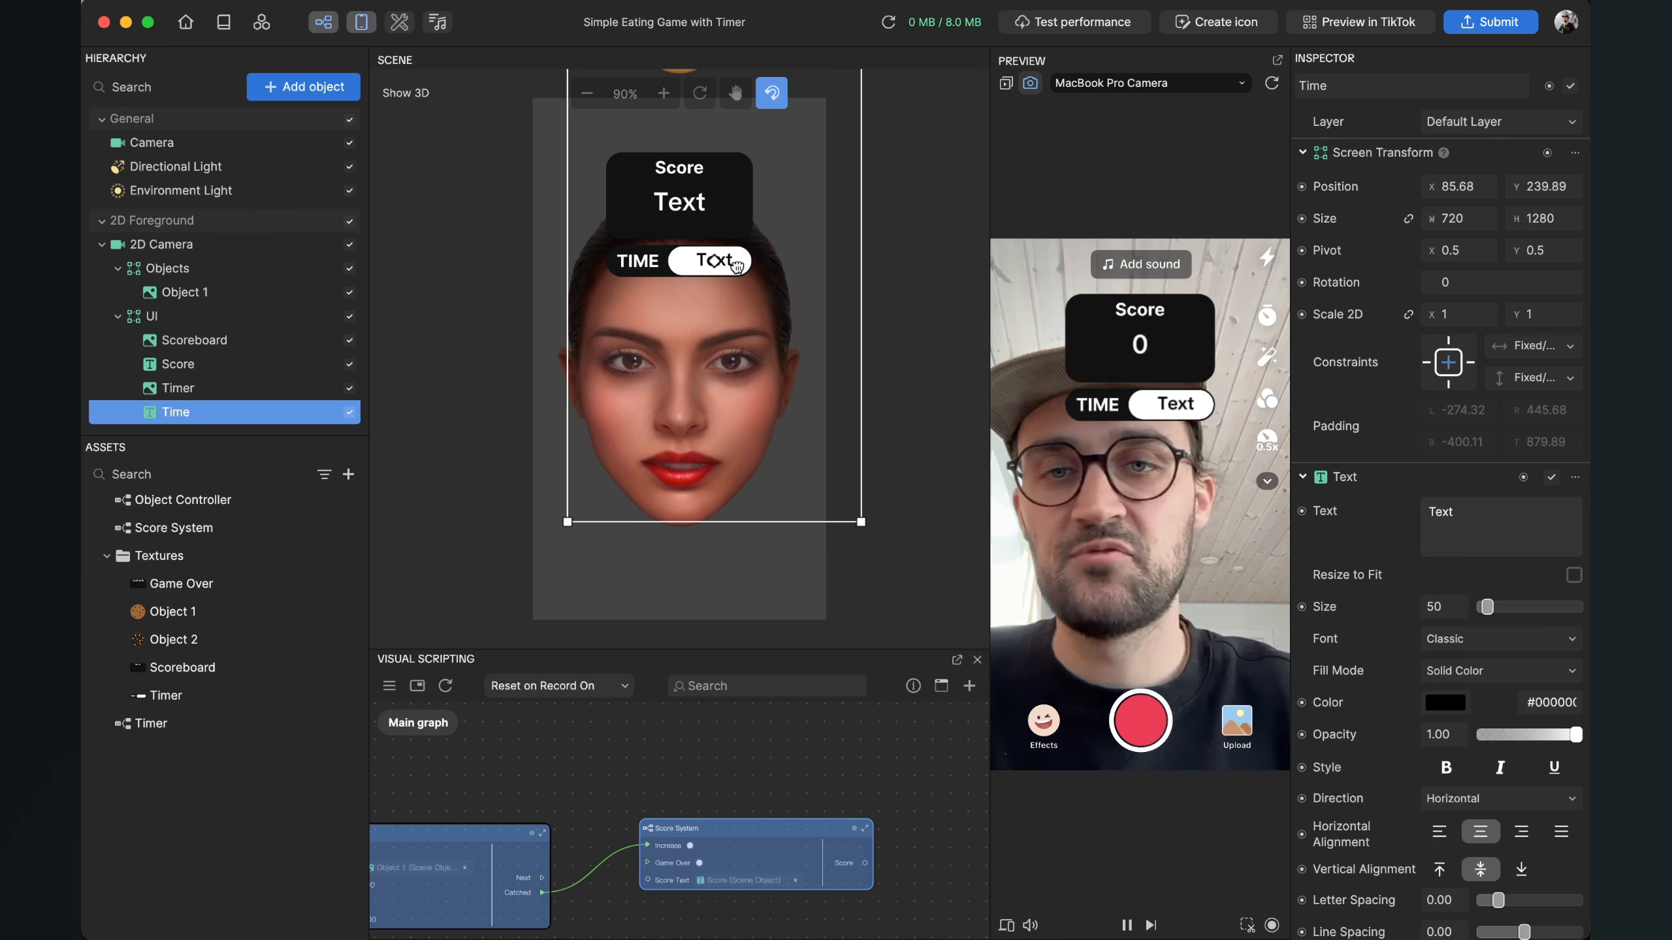
drag(736, 264, 730, 265)
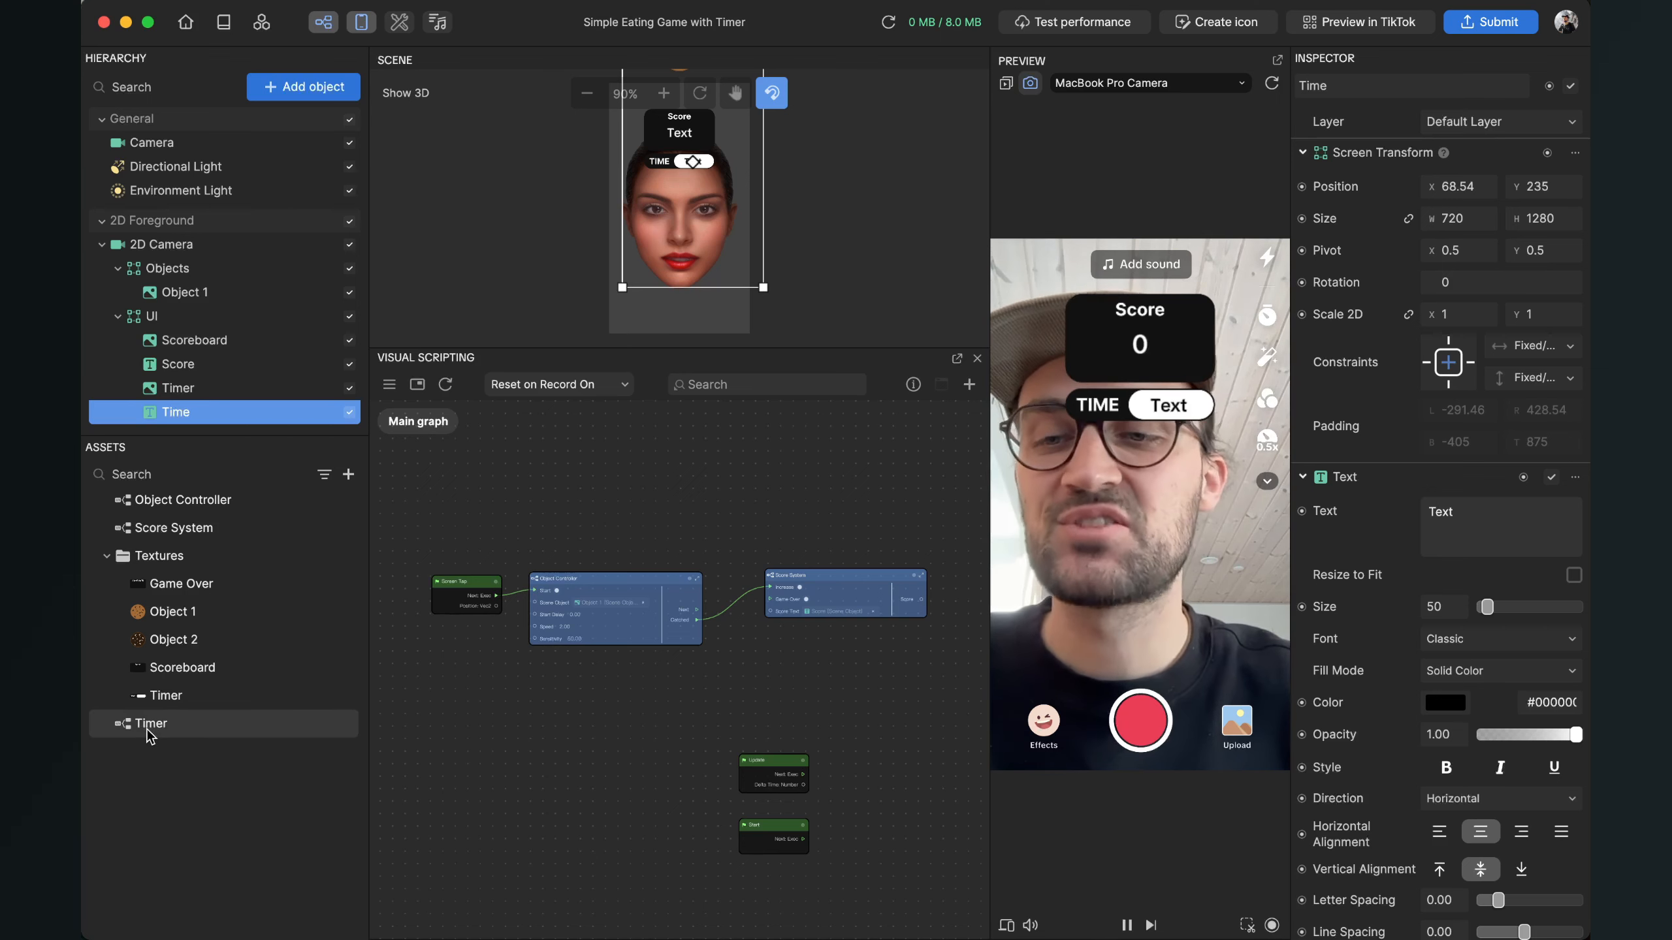
Step: Add the Timer subgraph to the main graph above the Object Controller node
drag(148, 724, 606, 486)
scroll(610, 467, up, 3)
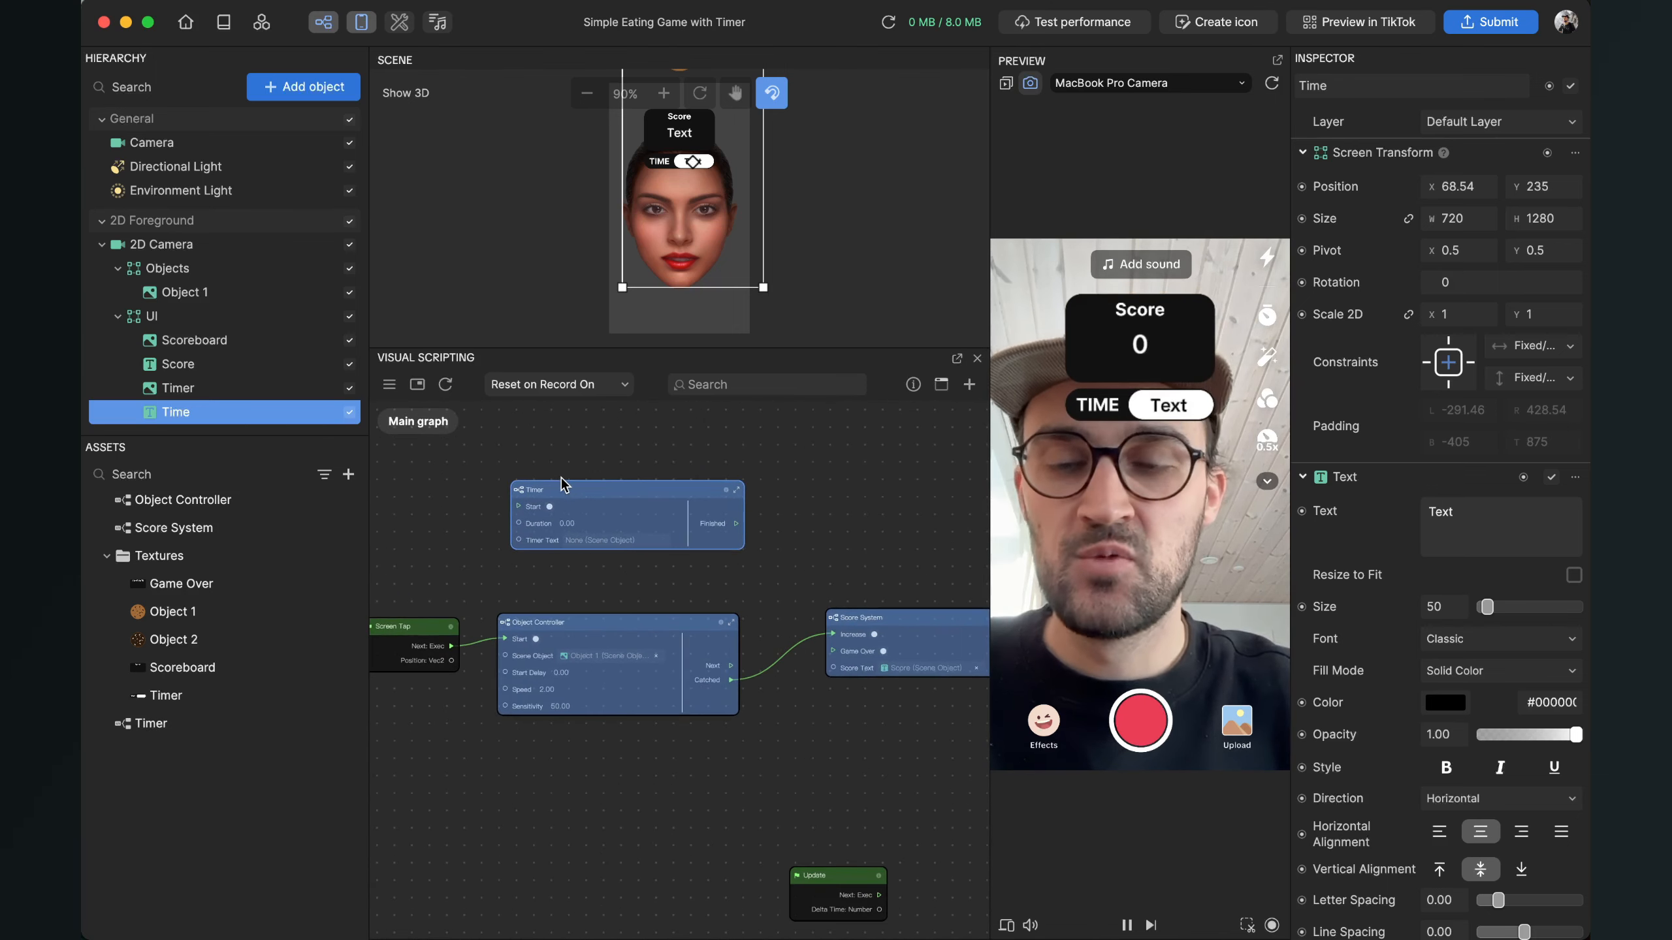
scroll(562, 480, up, 2)
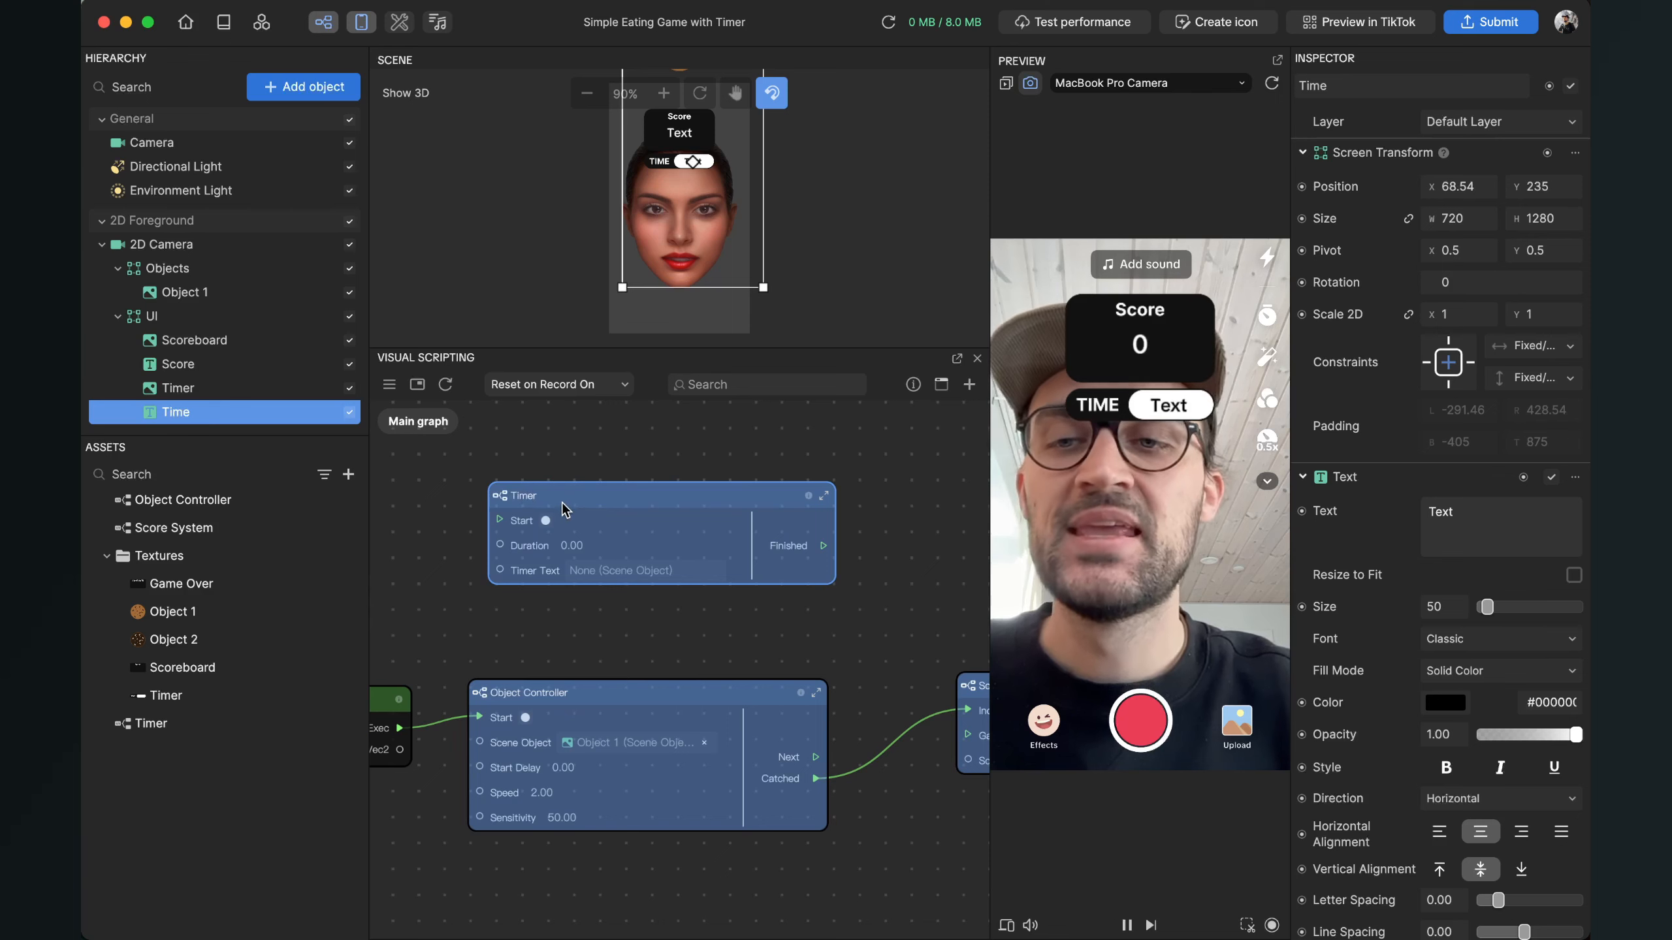
scroll(576, 506, down, 3)
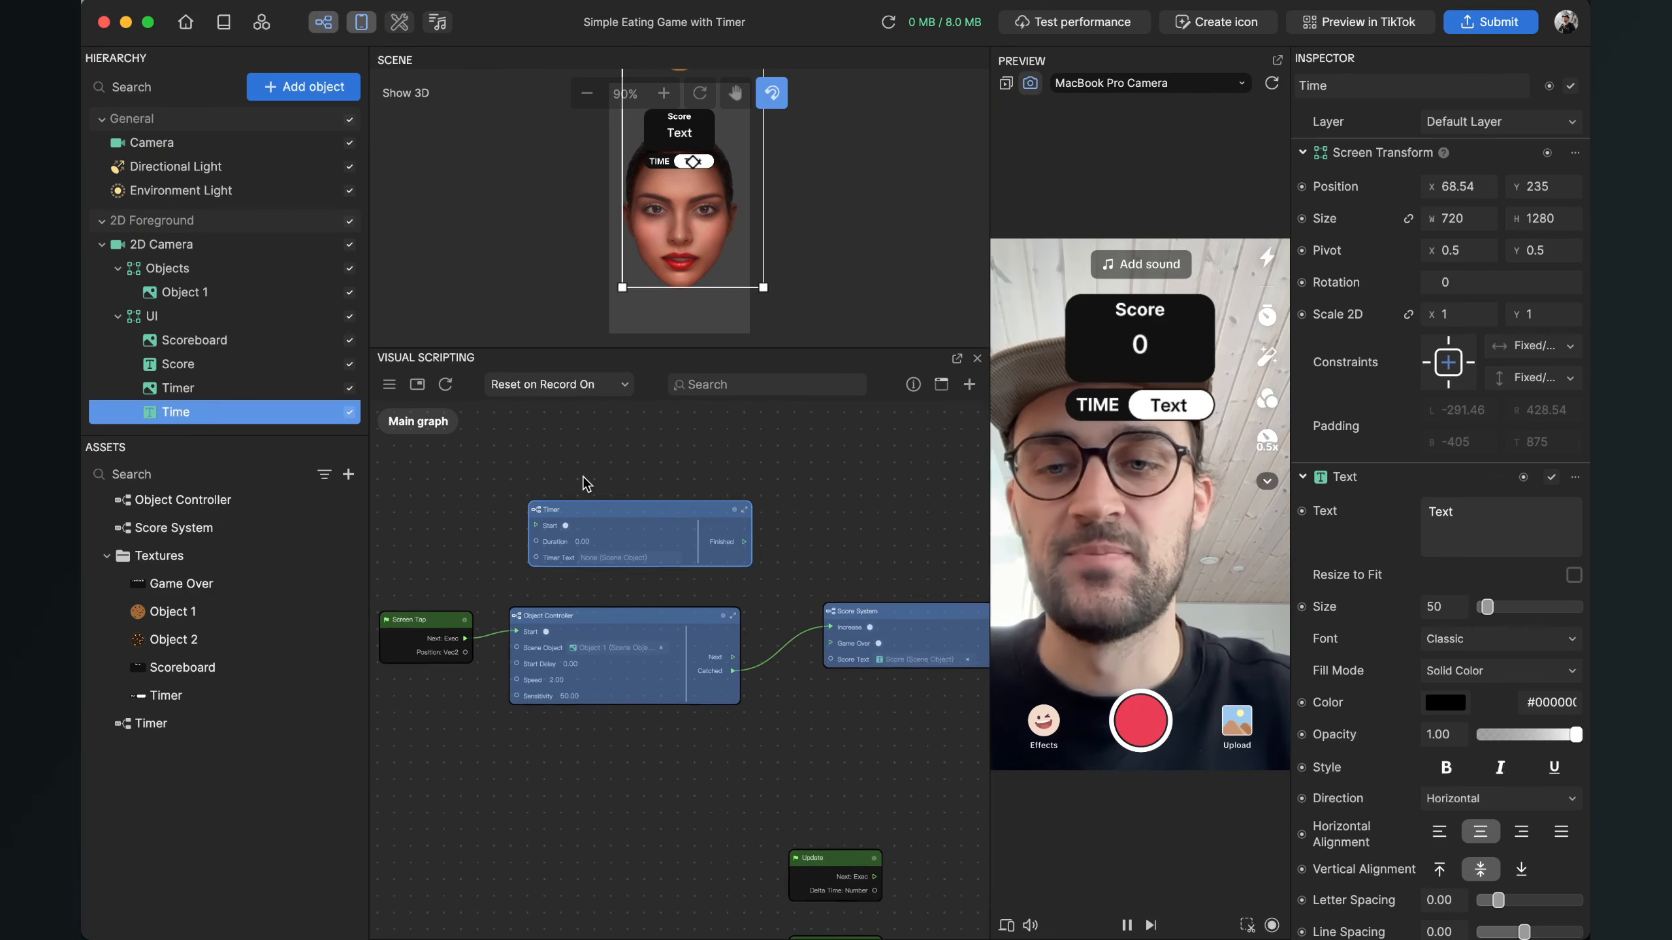
scroll(558, 475, up, 2)
scroll(558, 475, up, 2)
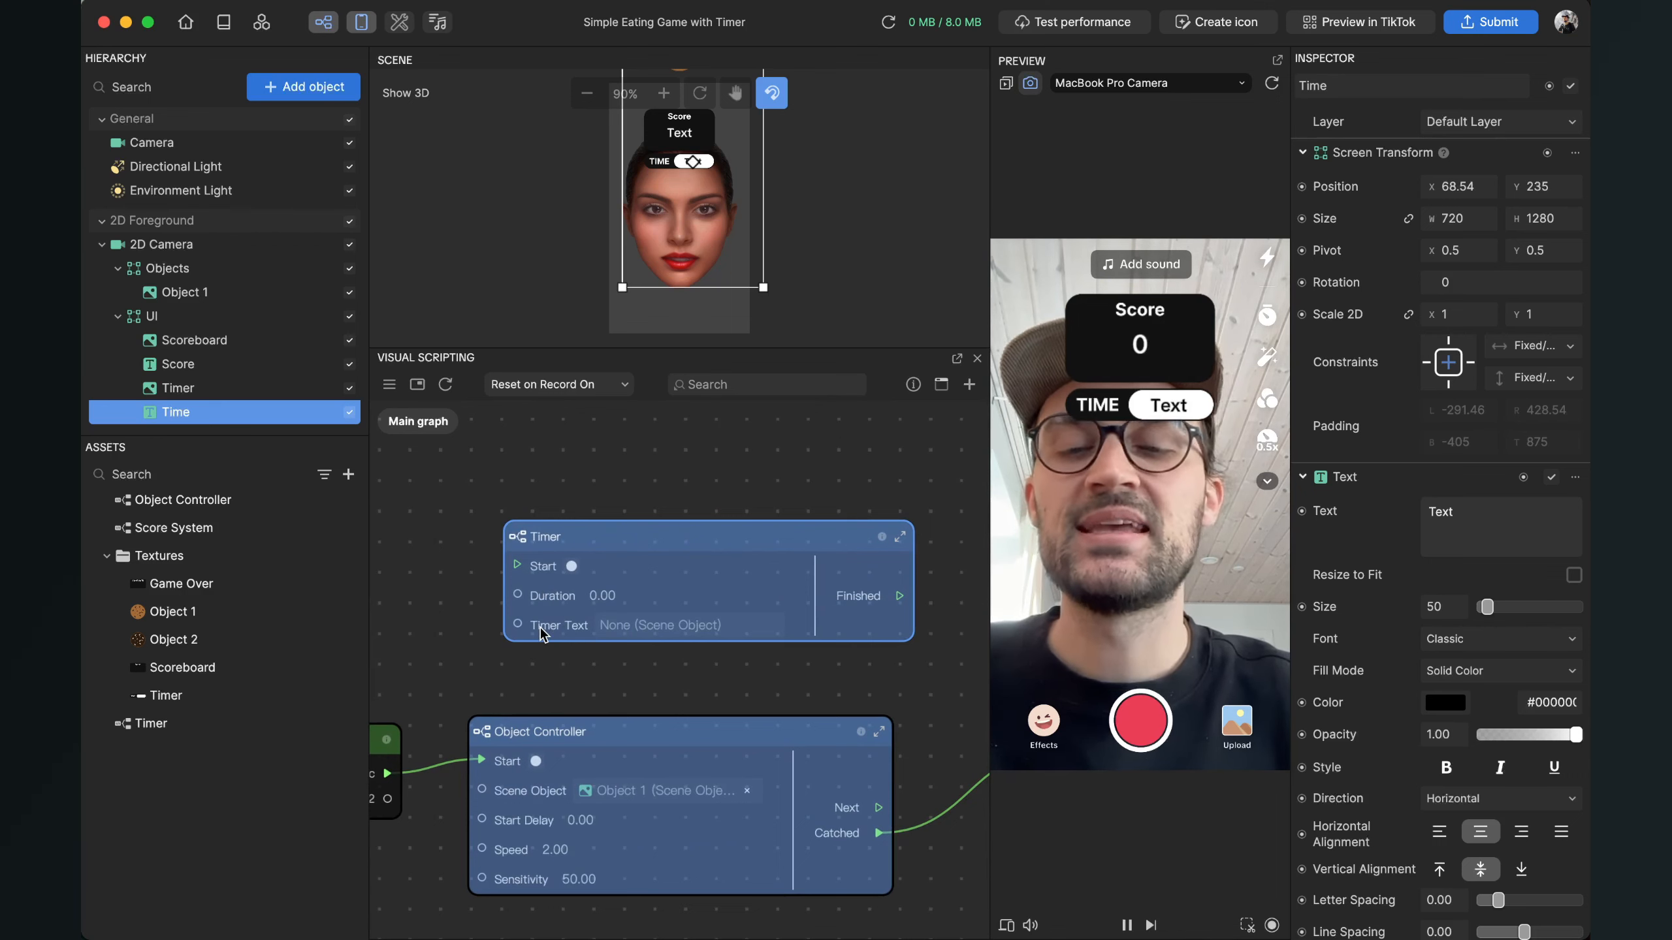
Step: Assign the Time text object as the Timer node's Timer Text
click(662, 625)
scroll(848, 474, down, 1)
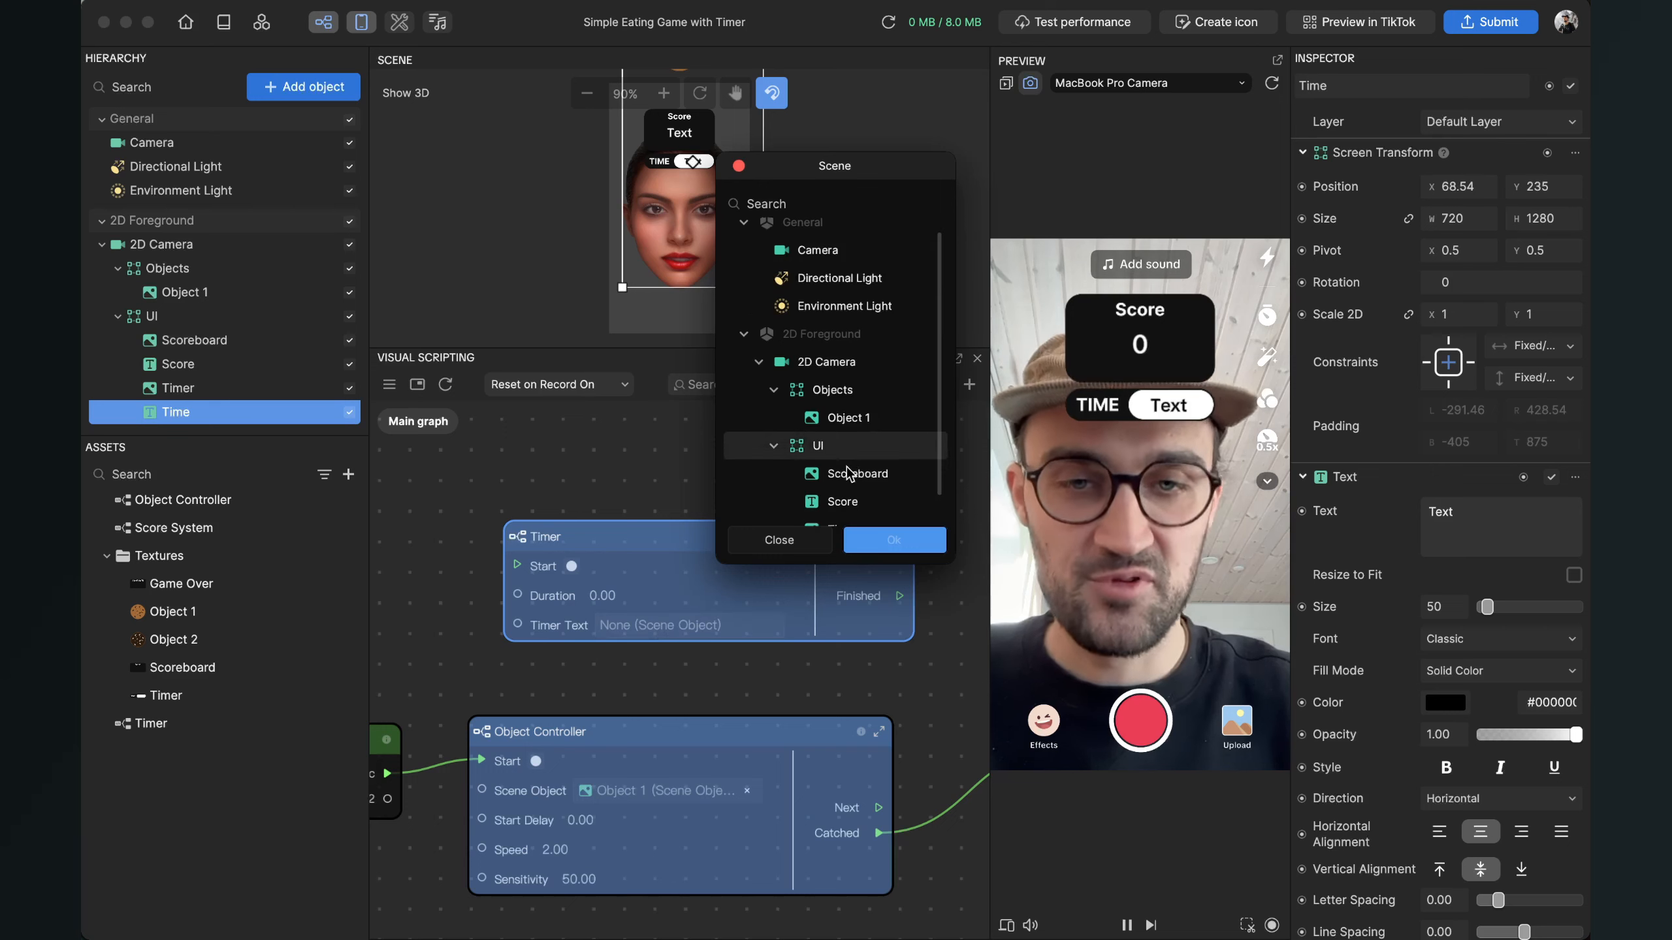
scroll(849, 474, down, 1)
click(849, 512)
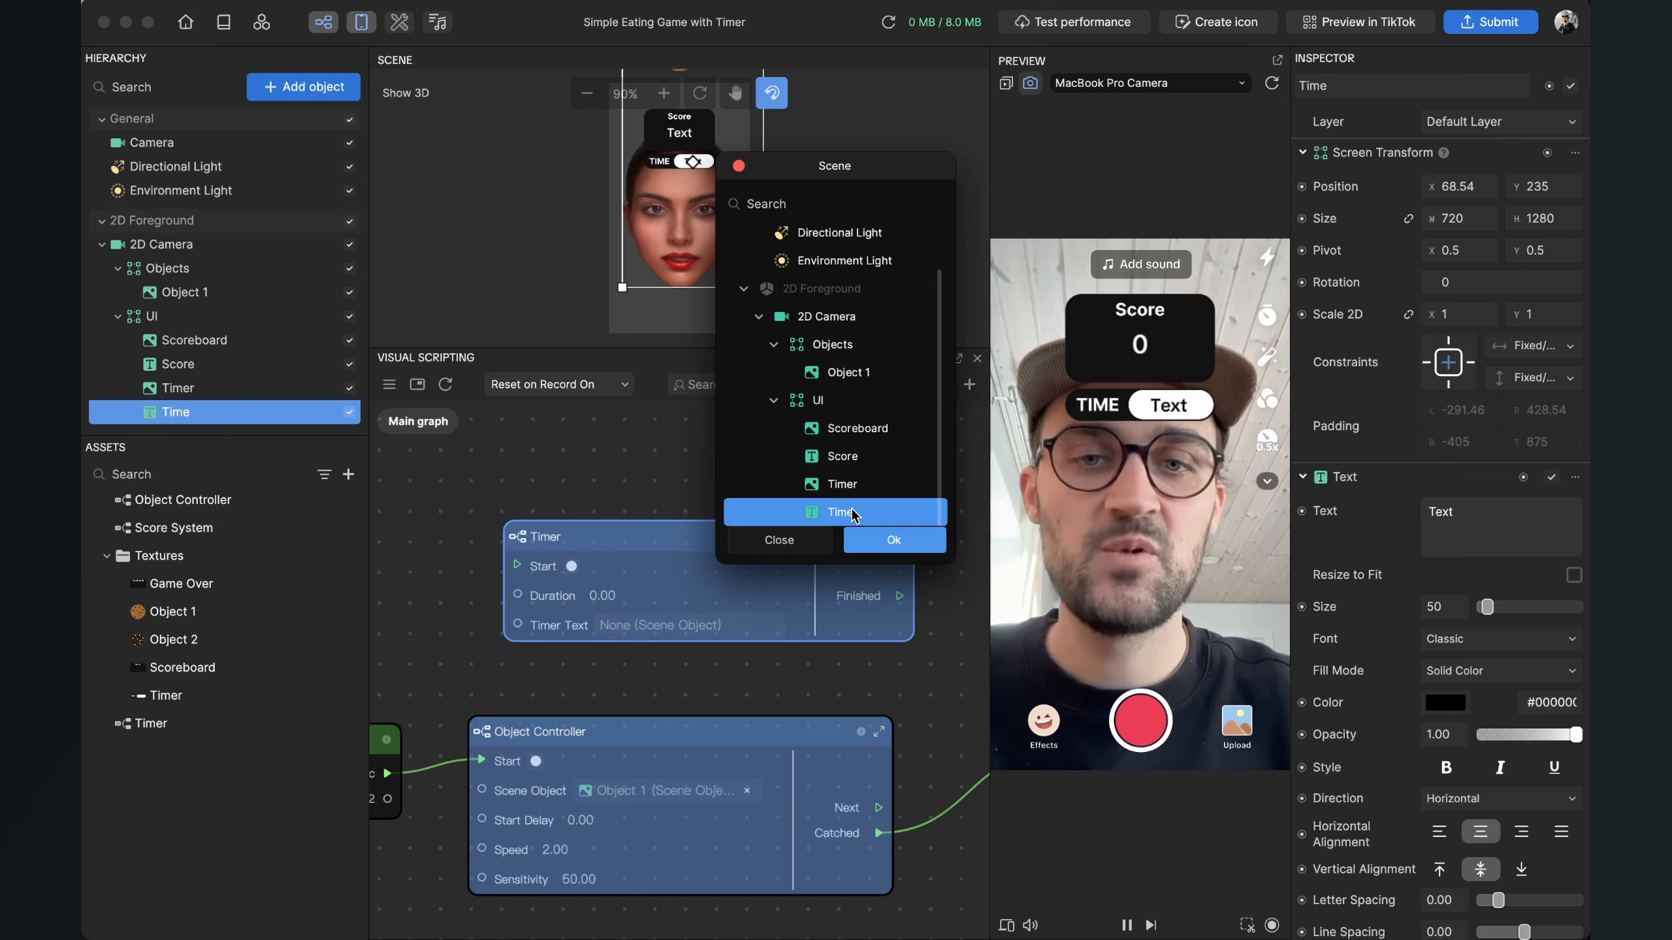
click(873, 541)
scroll(593, 637, down, 3)
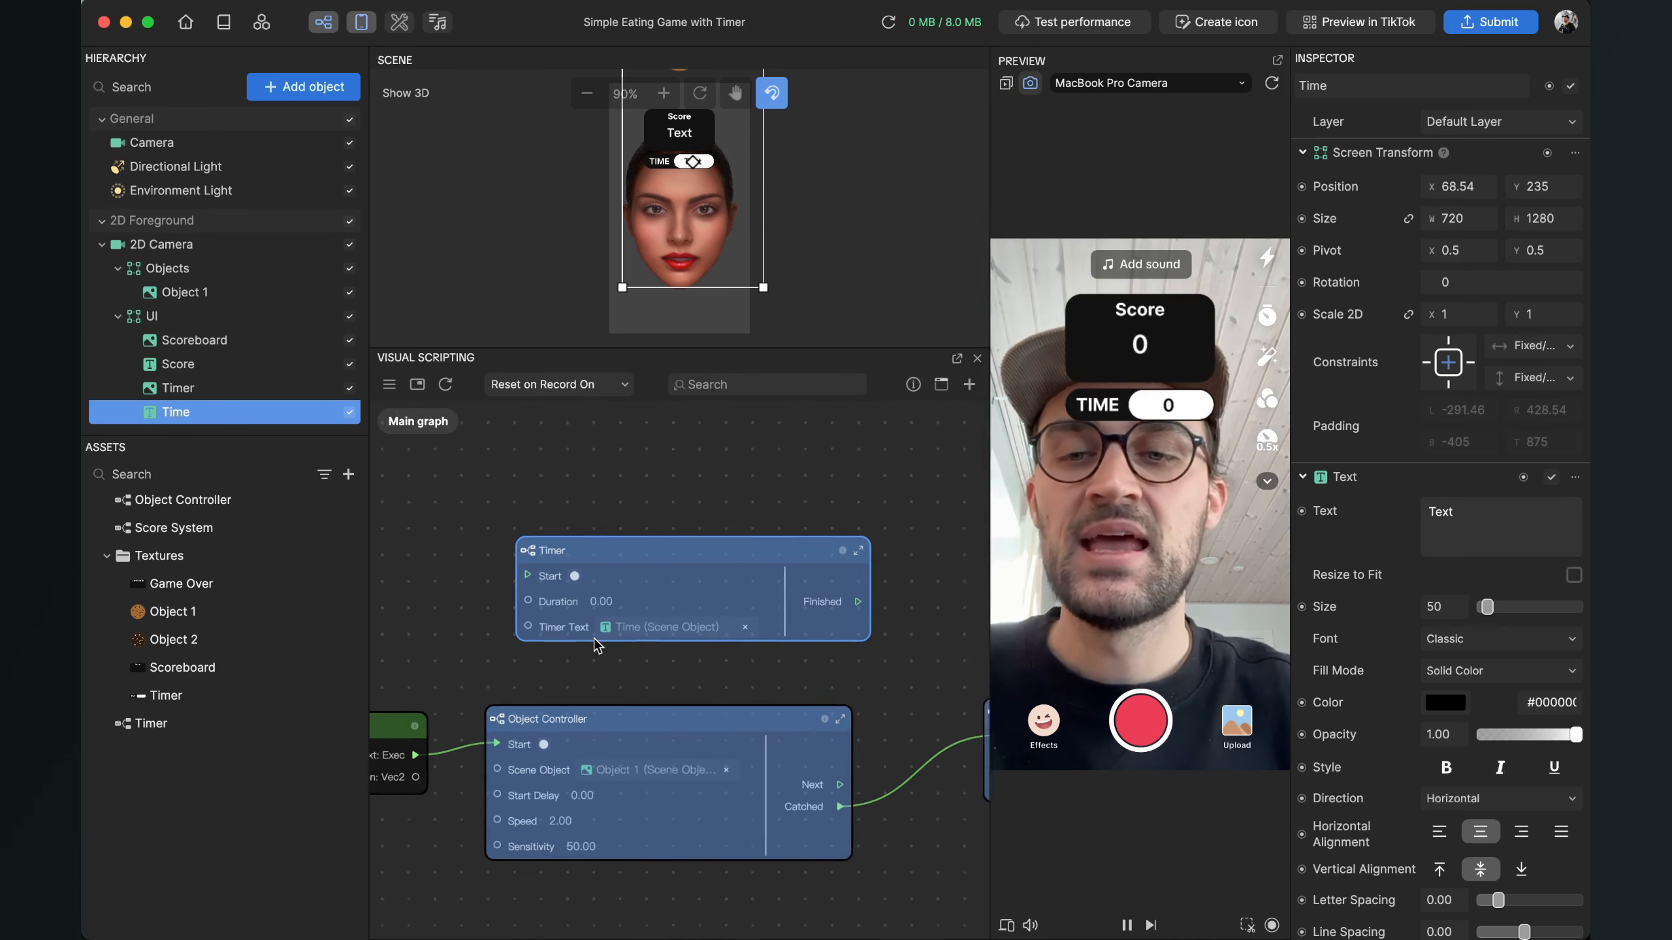
Step: Move the Screen Tap node away from the Object Controller and add a Sequence node from its Next output
drag(465, 643, 734, 564)
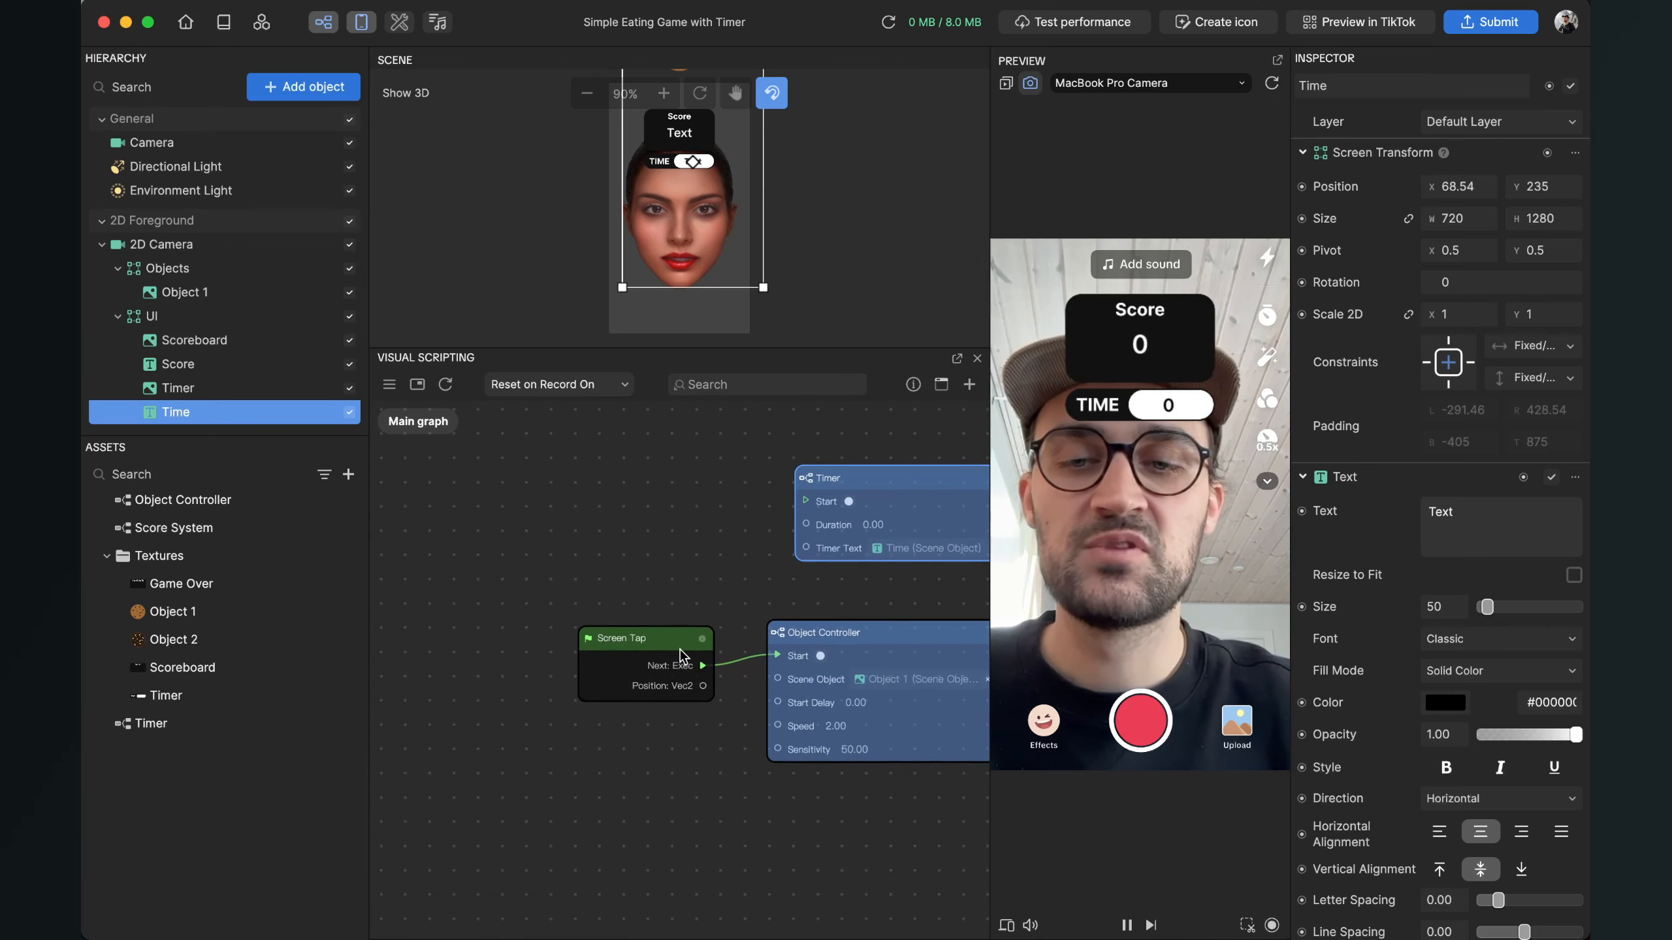
drag(679, 654, 570, 633)
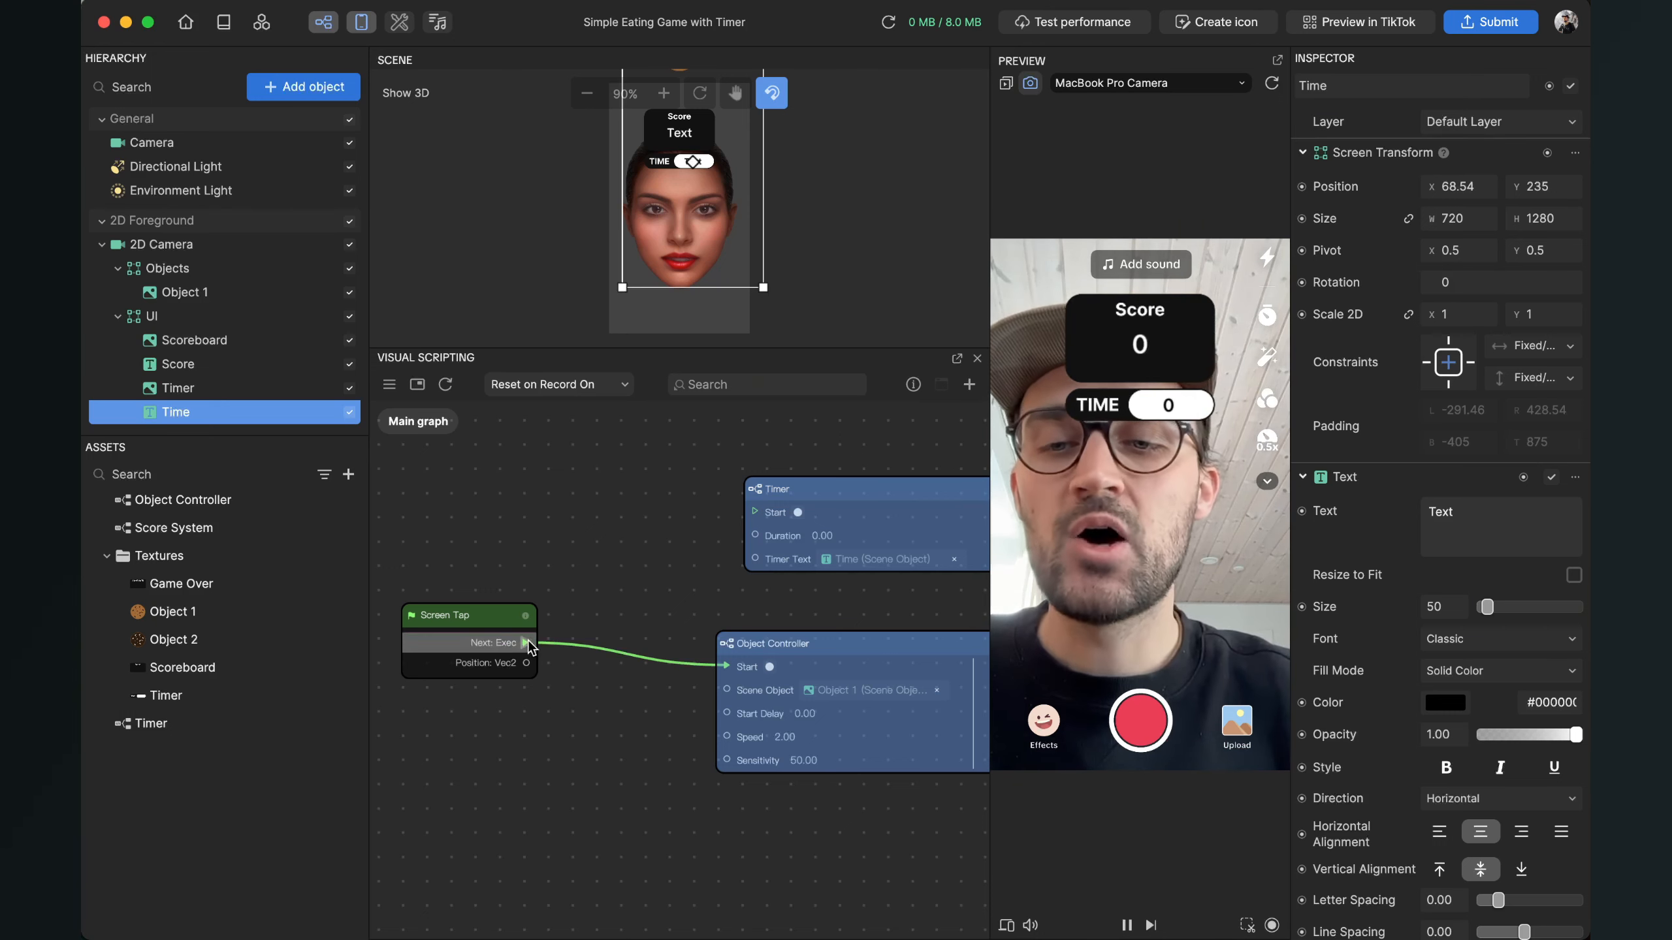
drag(528, 640, 751, 512)
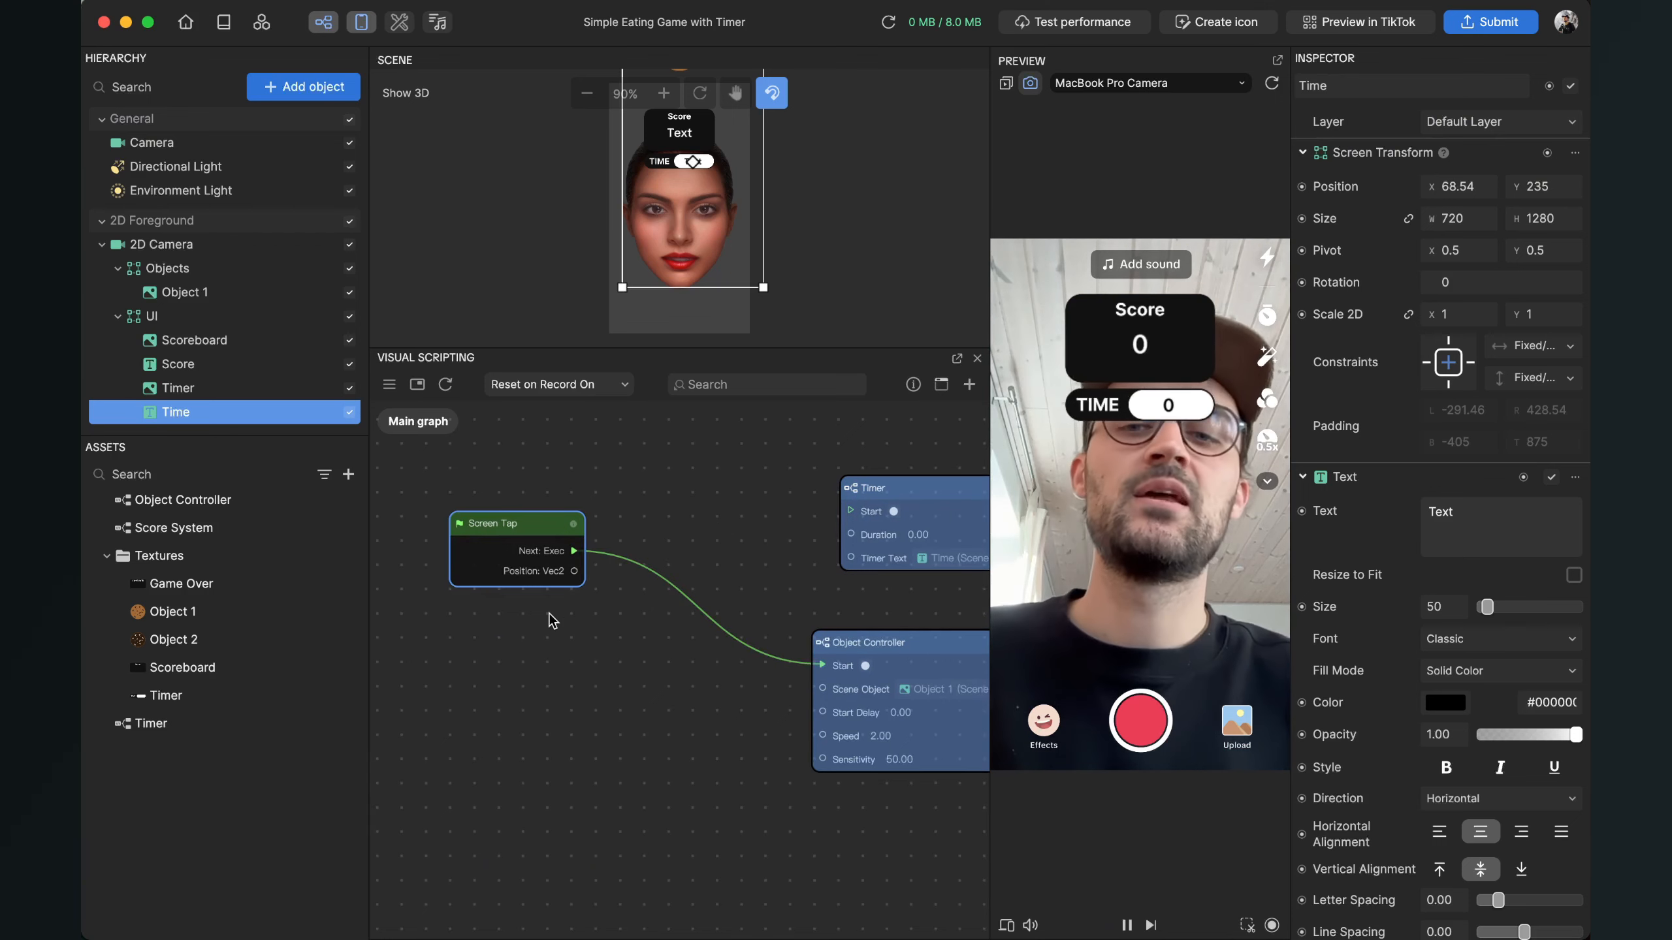
drag(573, 529, 618, 535)
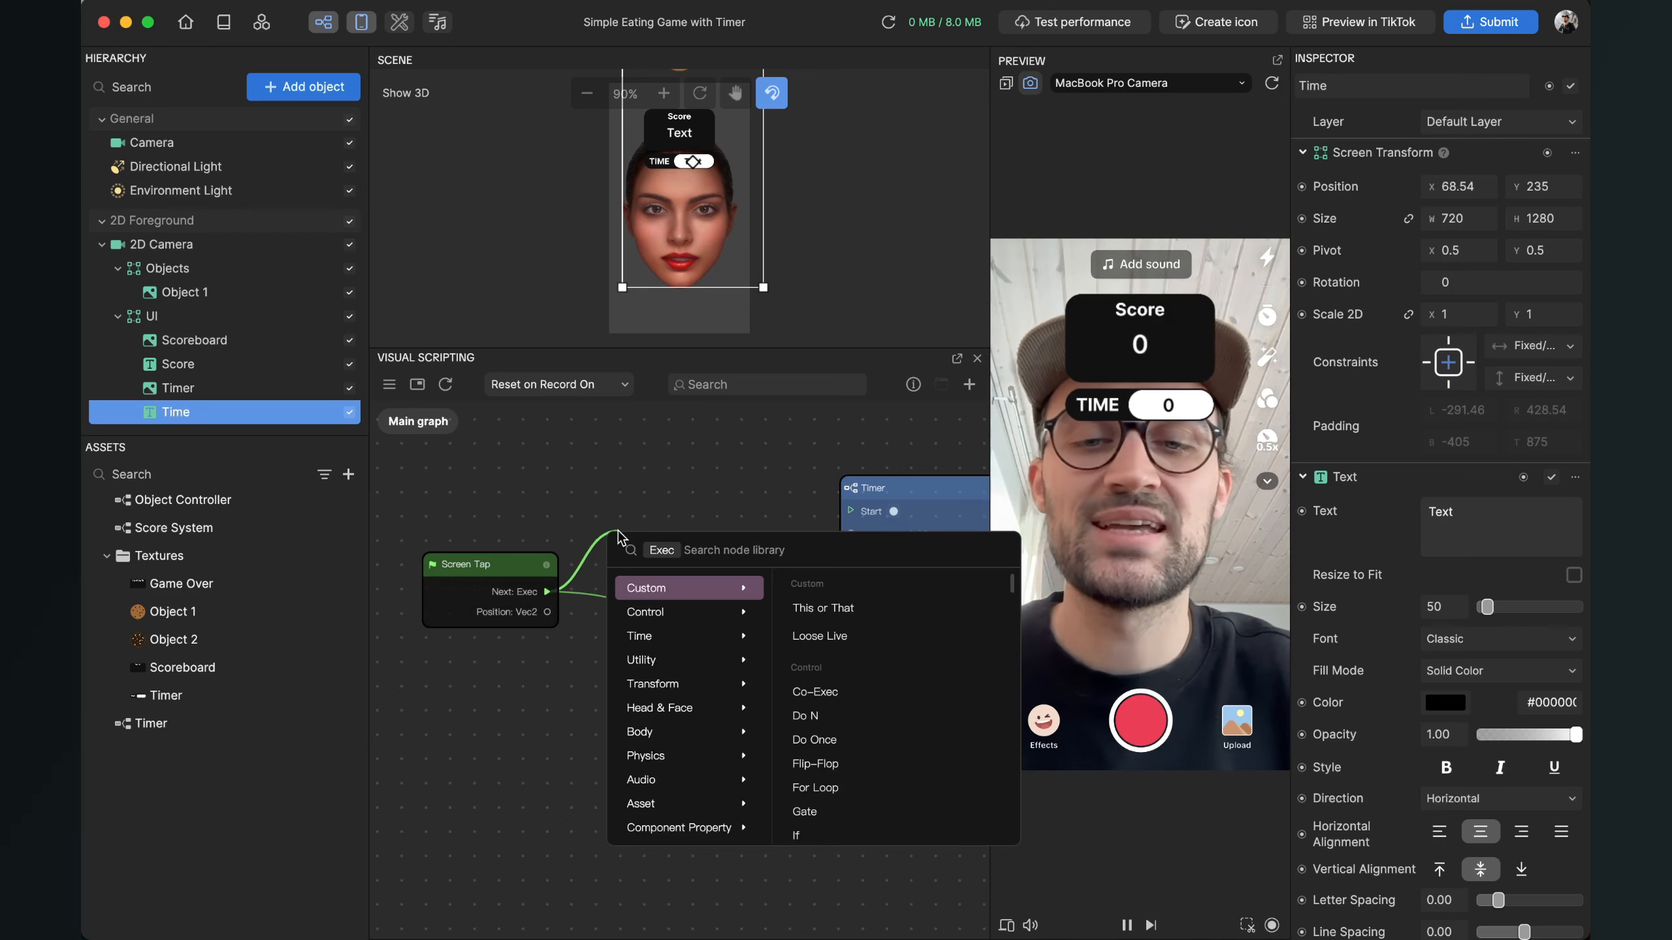
text(seque)
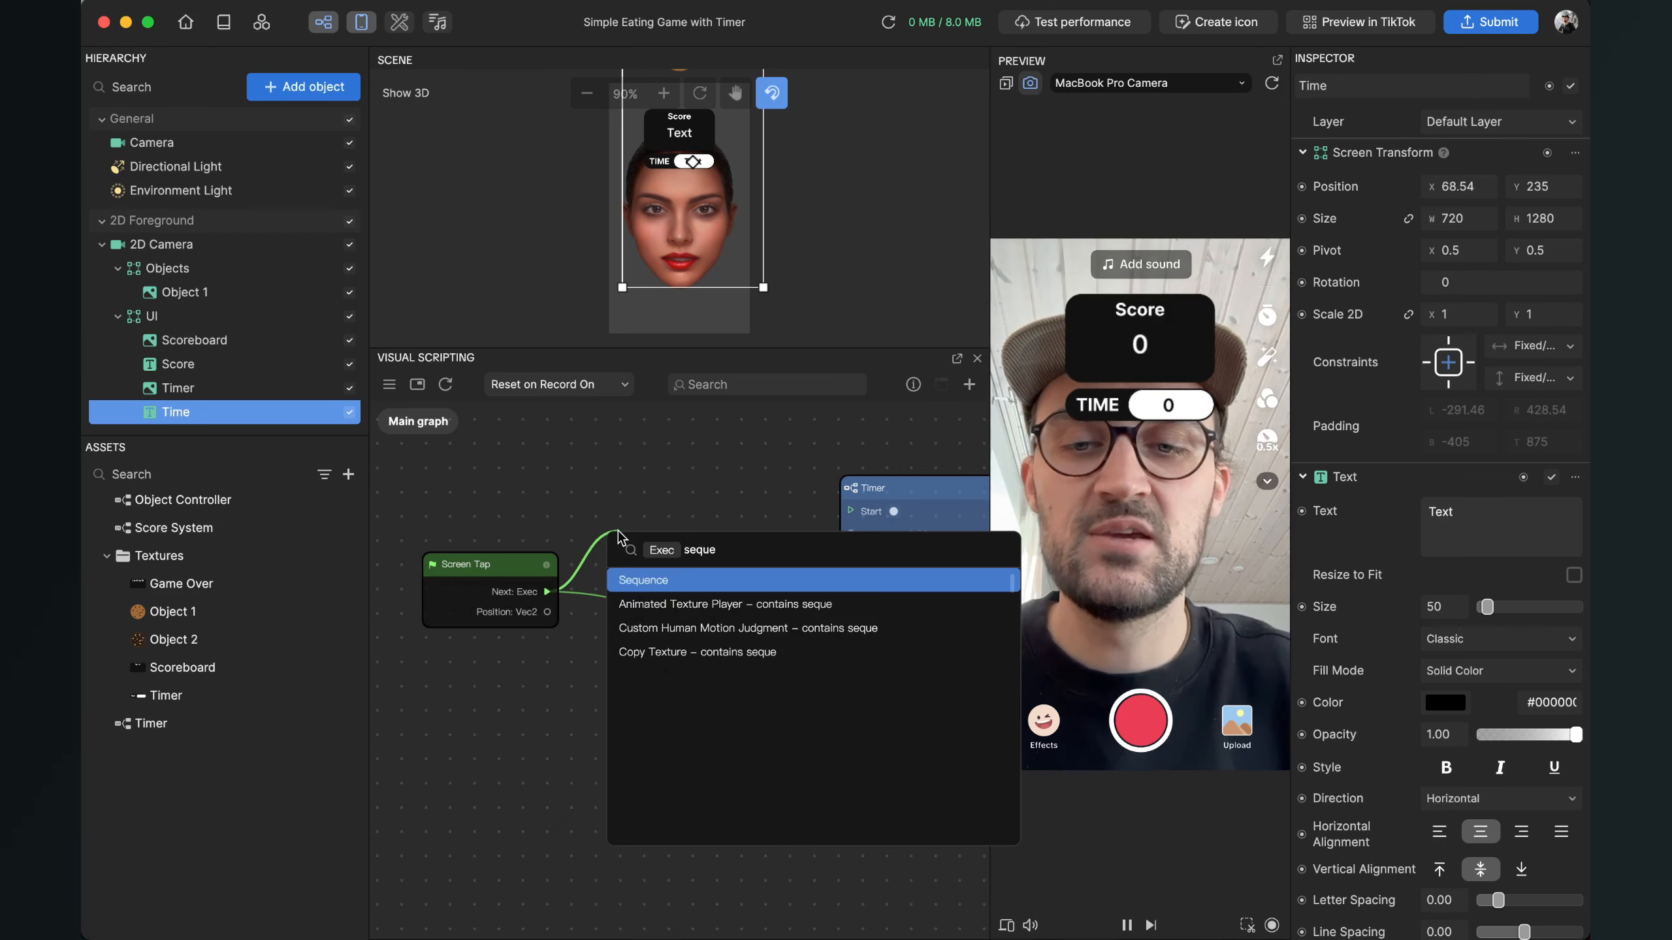
key(Return)
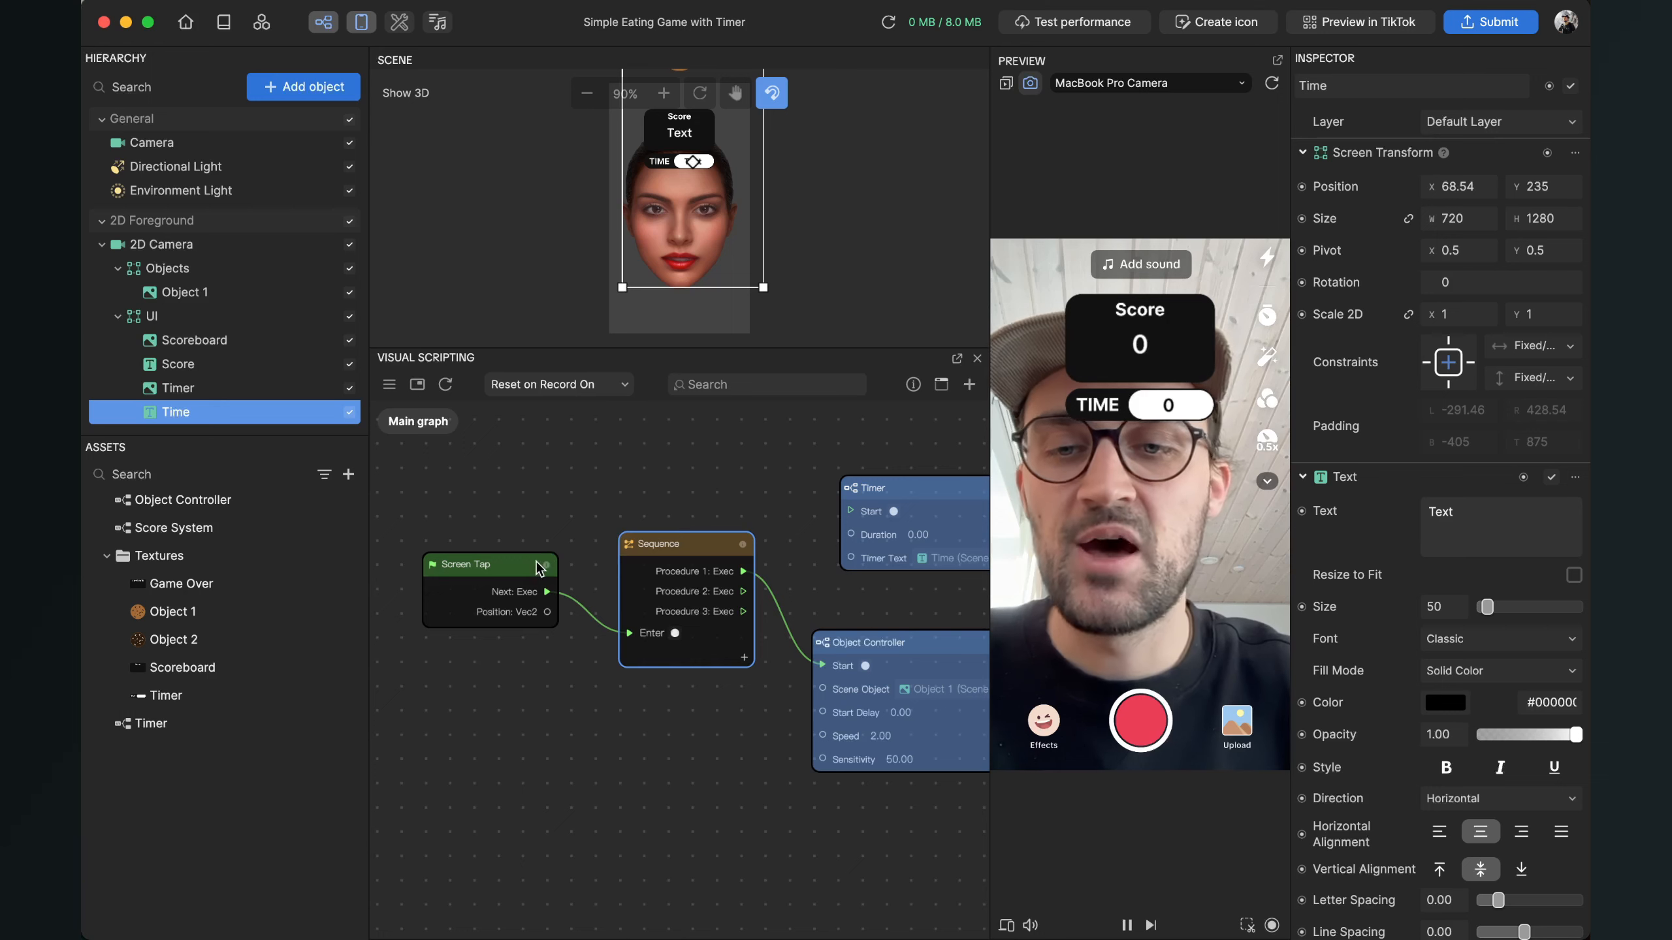
Step: Make room around the Sequence node and connect Procedure 1 to the Timer's Start and Procedure 2 to the Object Controller's Start
drag(538, 568, 483, 568)
drag(678, 553, 849, 515)
click(754, 601)
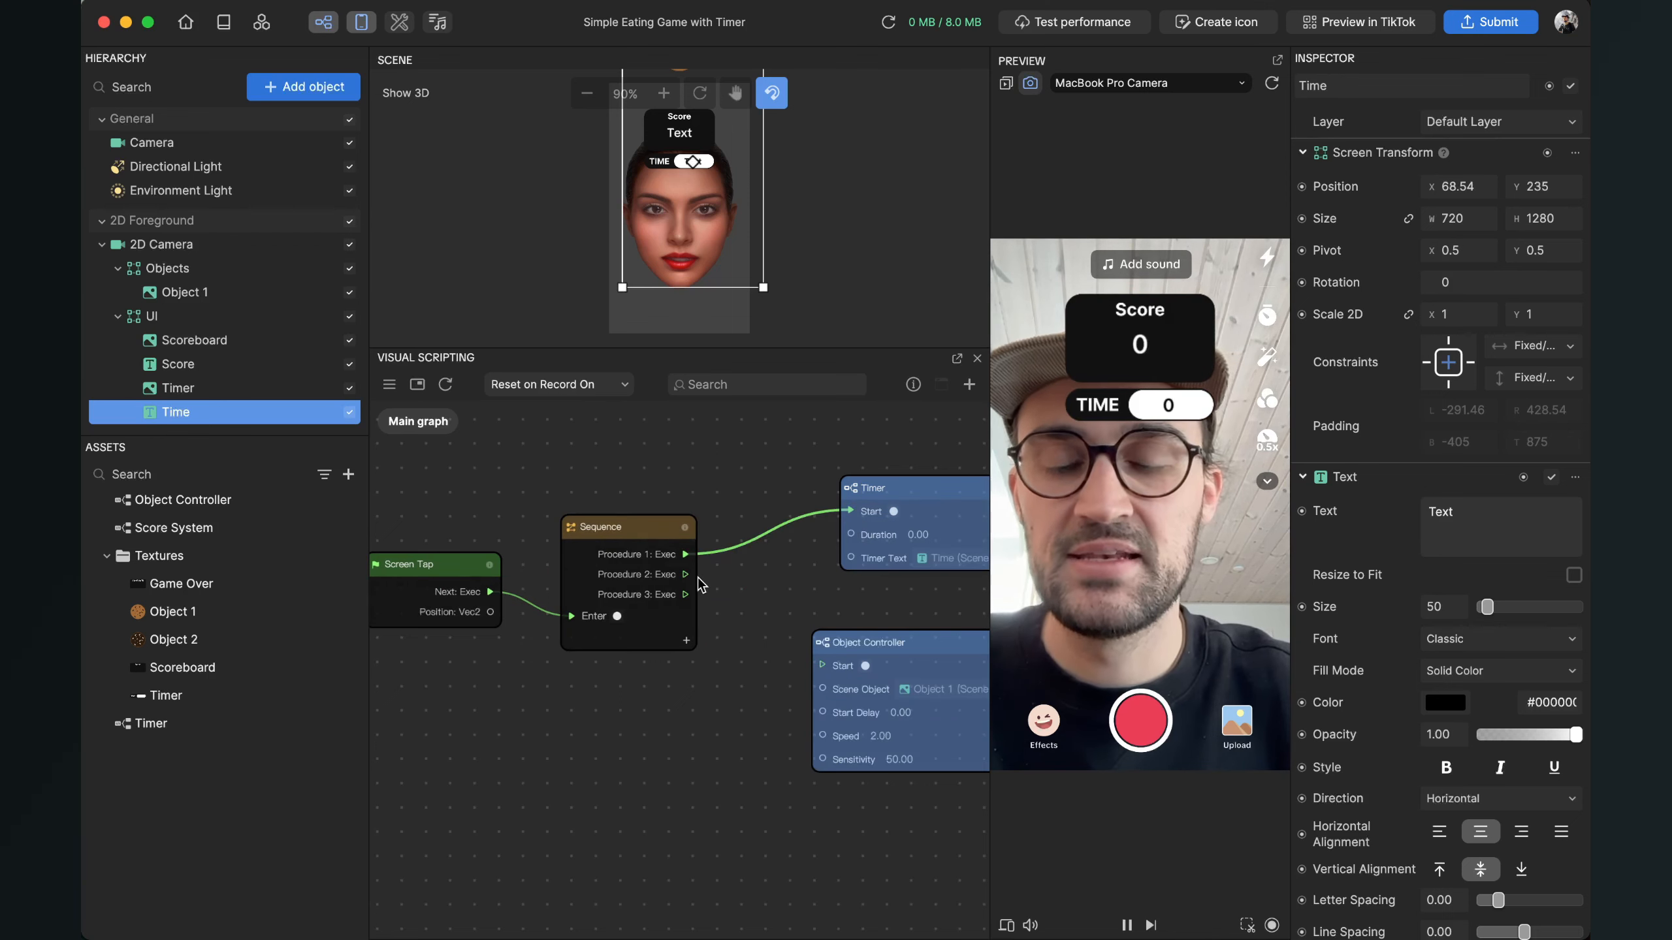
drag(689, 576, 827, 668)
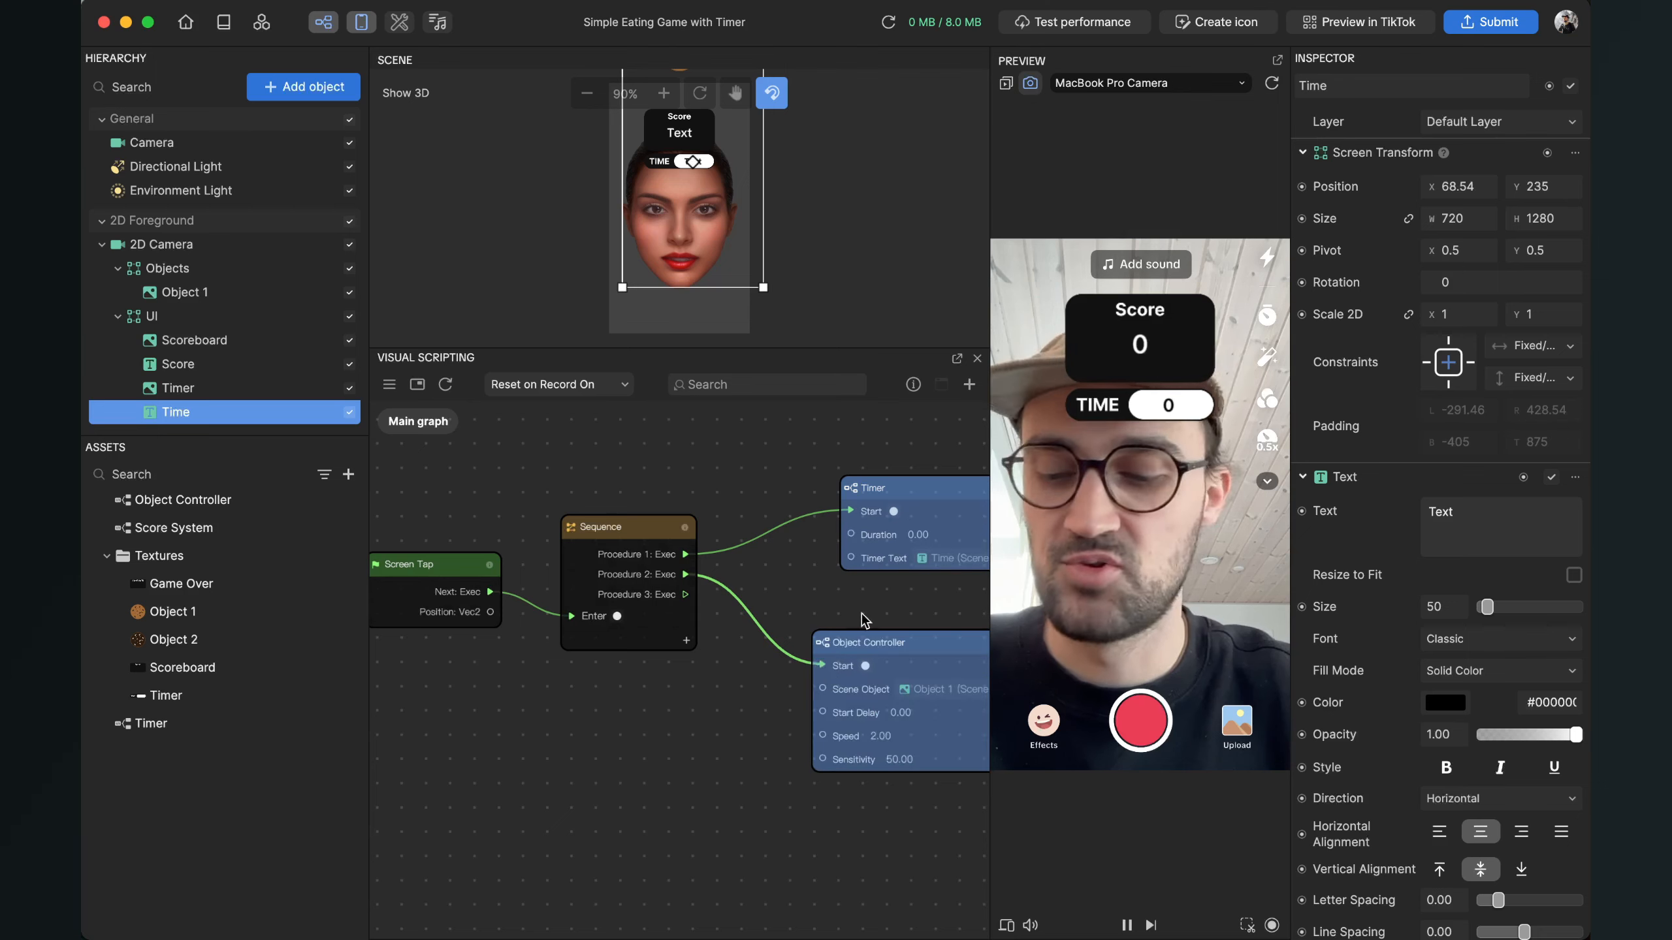
Step: Set the Timer node's Duration to 10
middle_drag(856, 605, 646, 620)
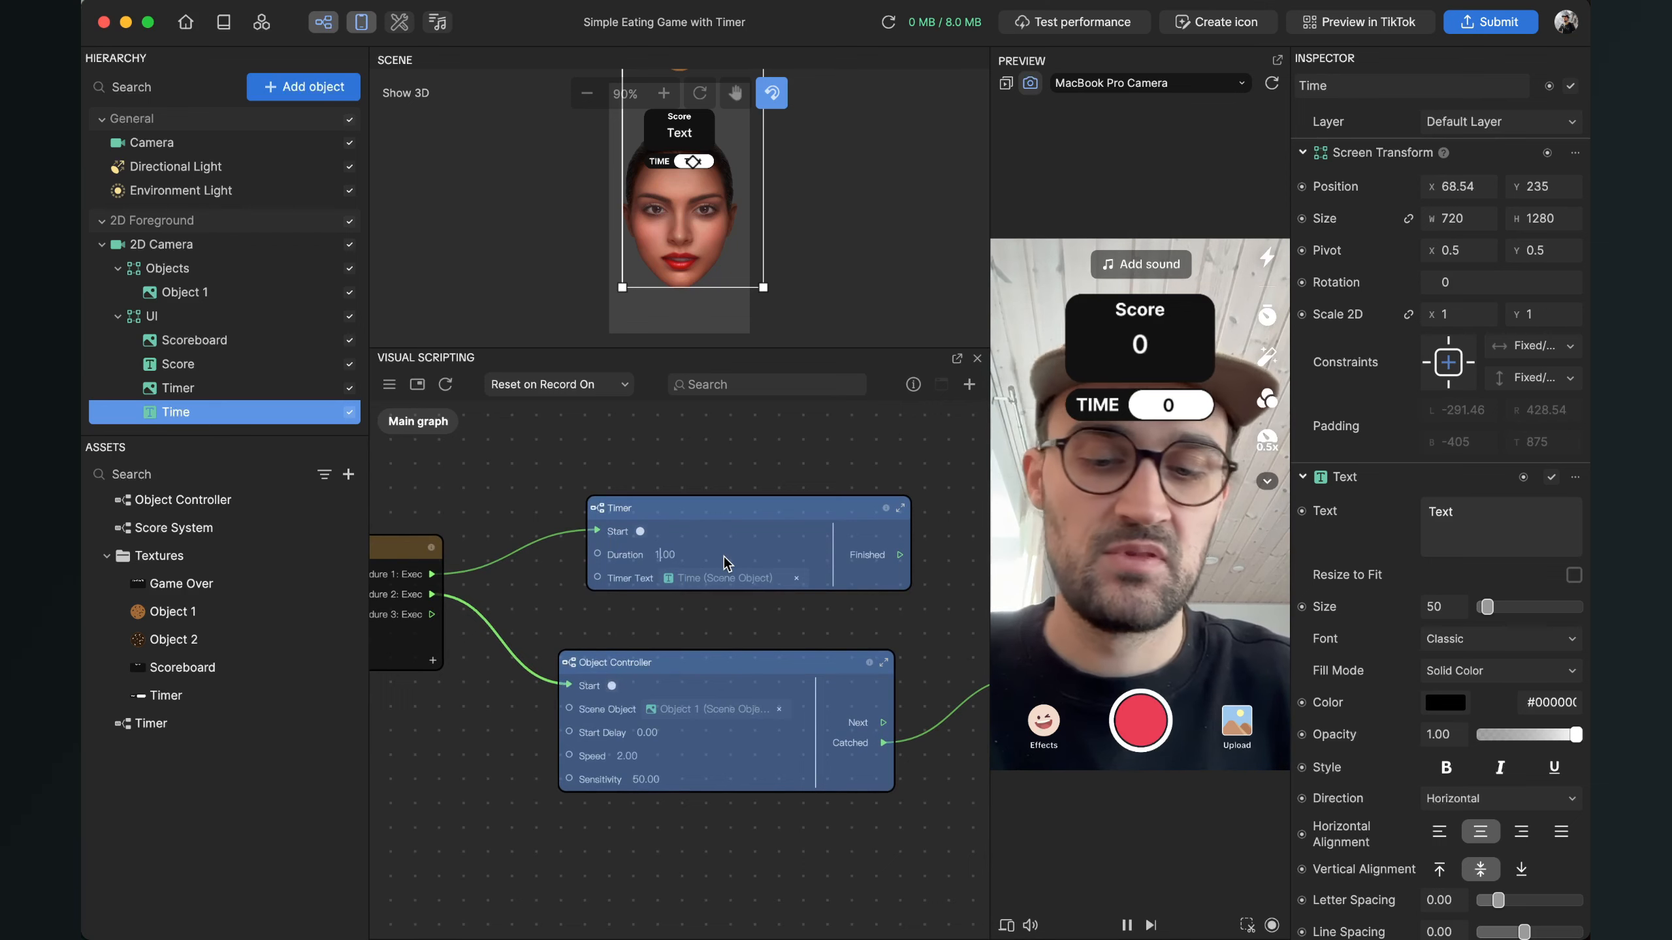
key(BackSpace)
text(10)
key(Return)
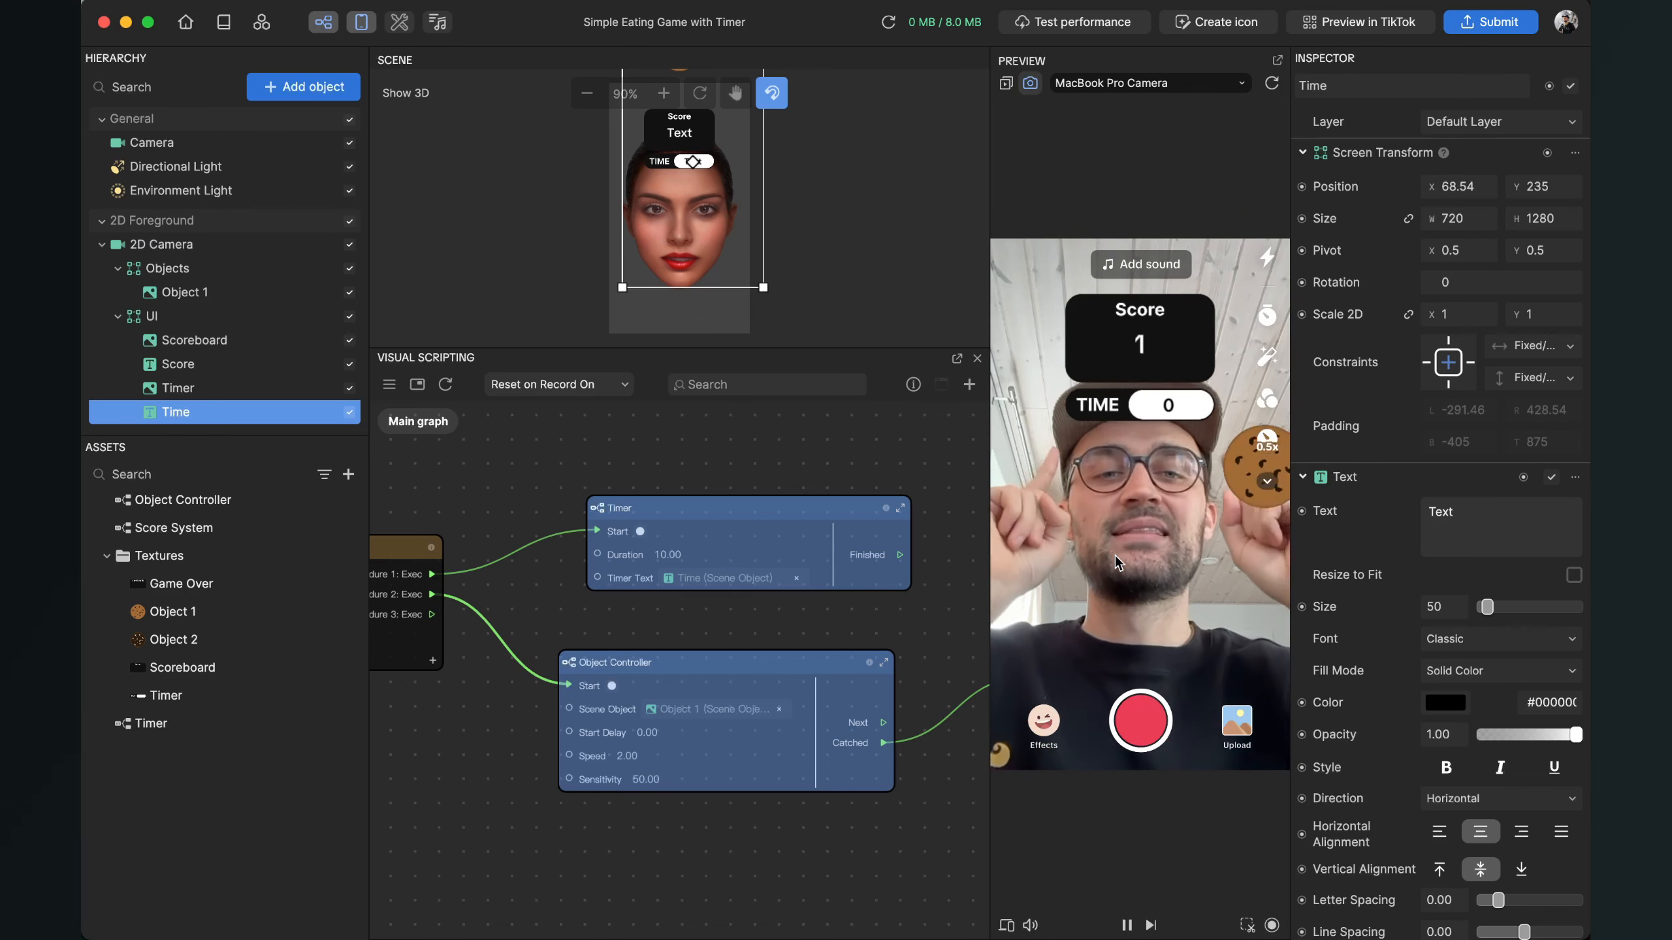
Step: Add a second Sequence node to the main graph
scroll(791, 590, down, 3)
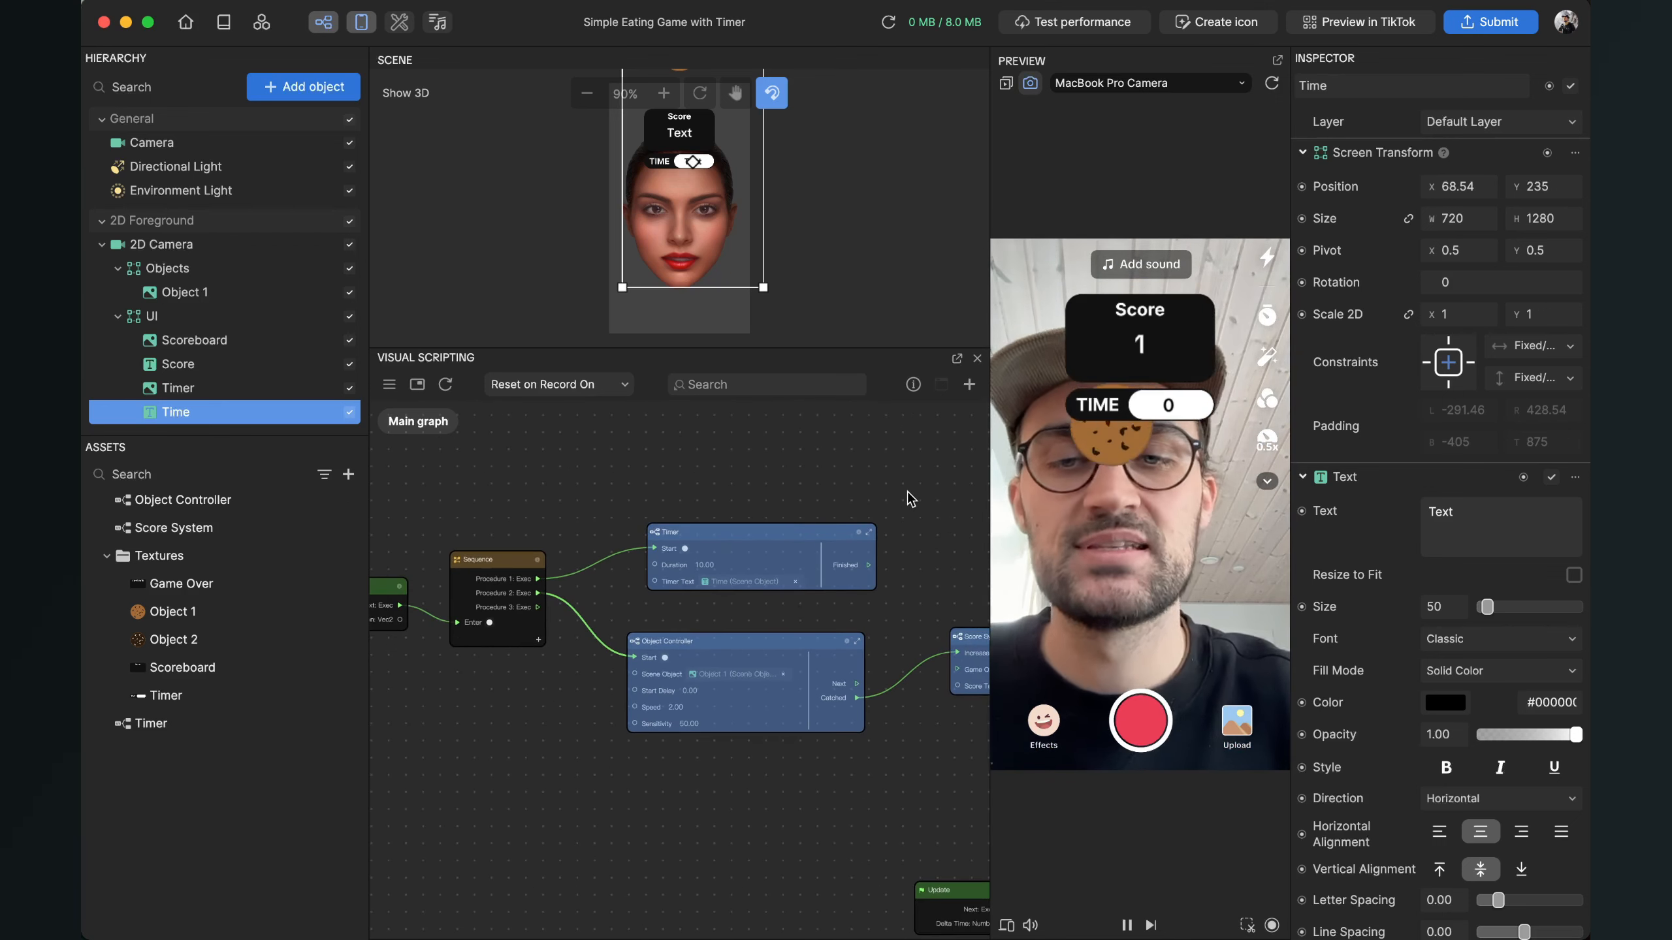
drag(910, 491, 744, 474)
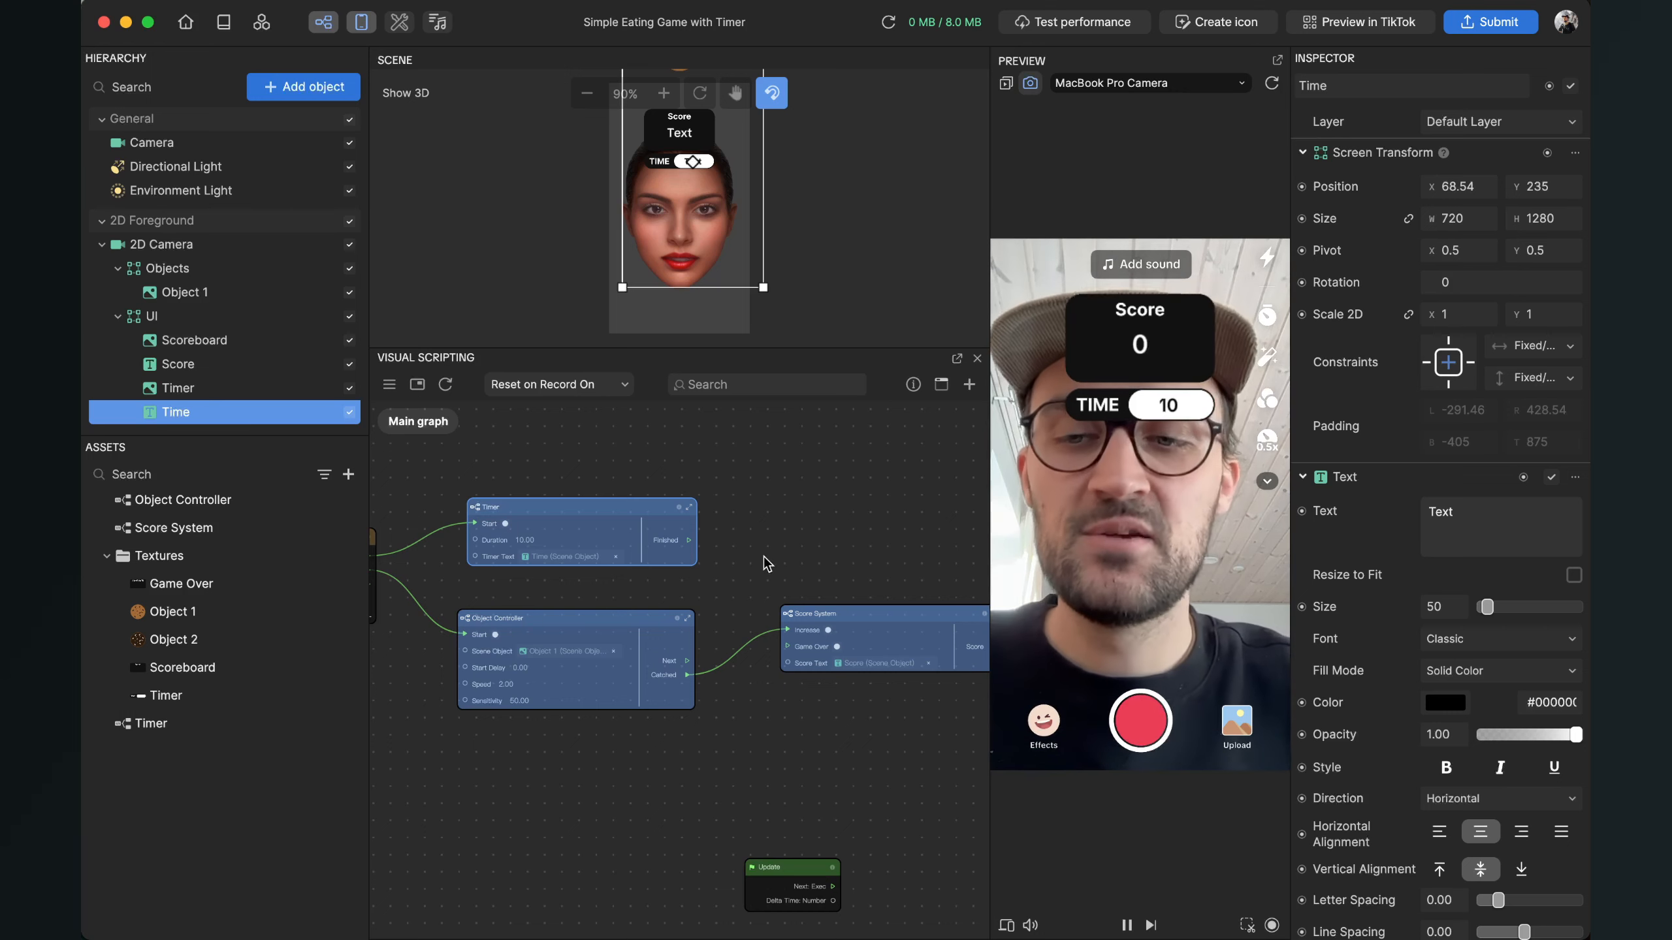
mouse_move(519, 436)
mouse_down()
mouse_move(768, 437)
mouse_move(526, 435)
mouse_up()
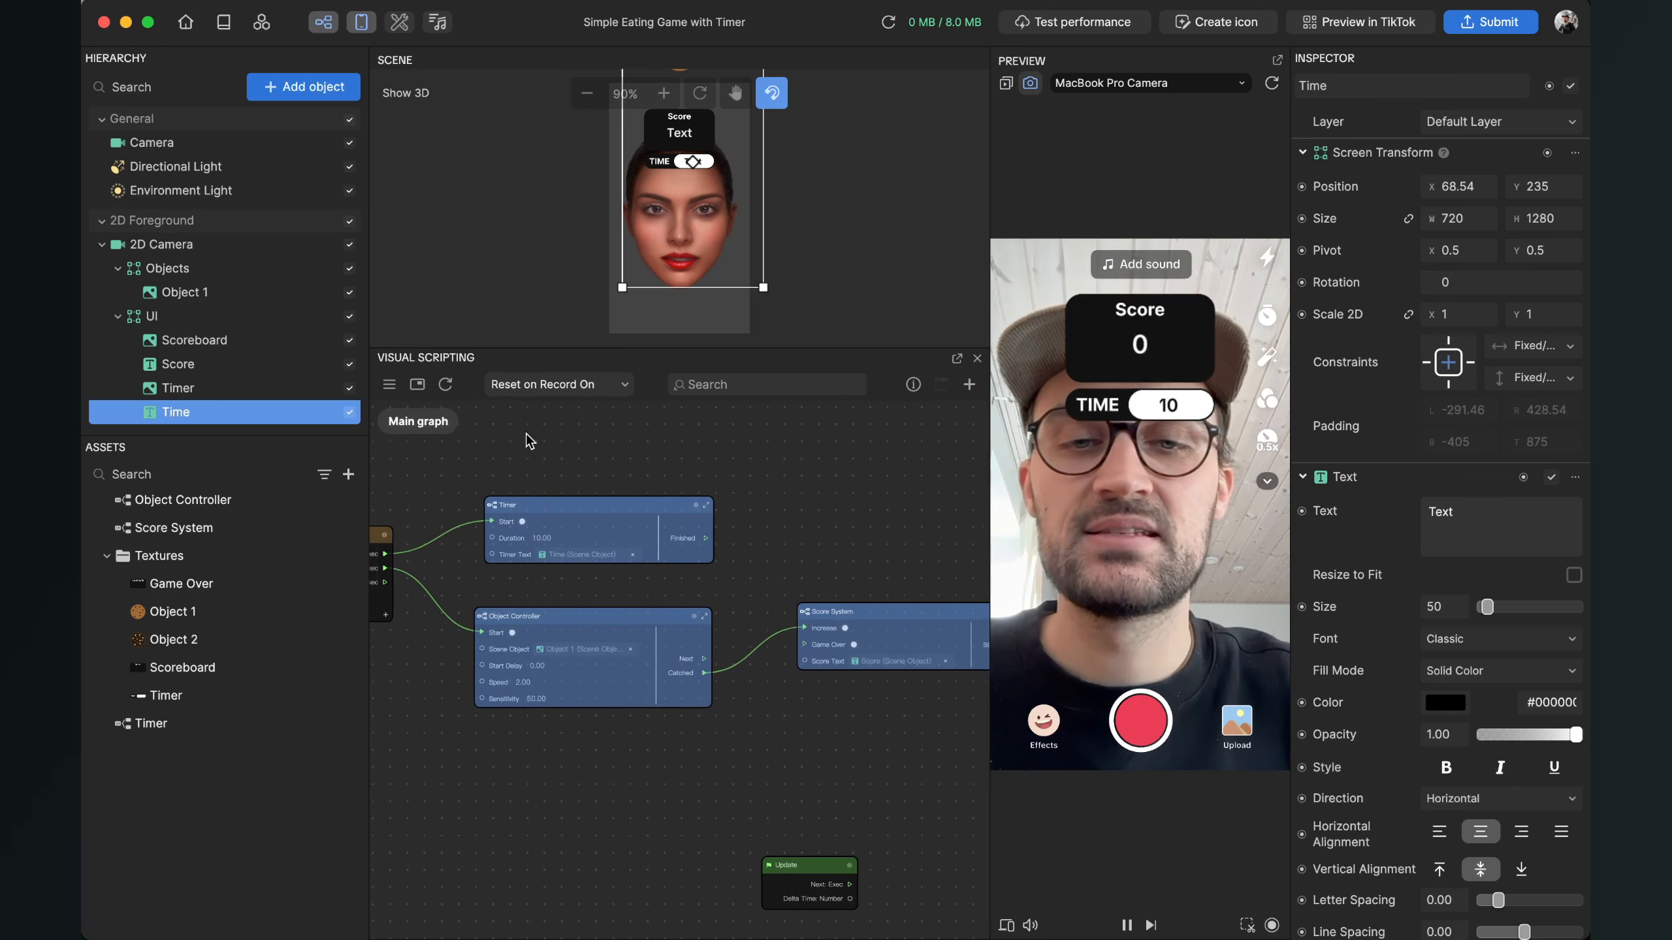
click(971, 385)
text(seq)
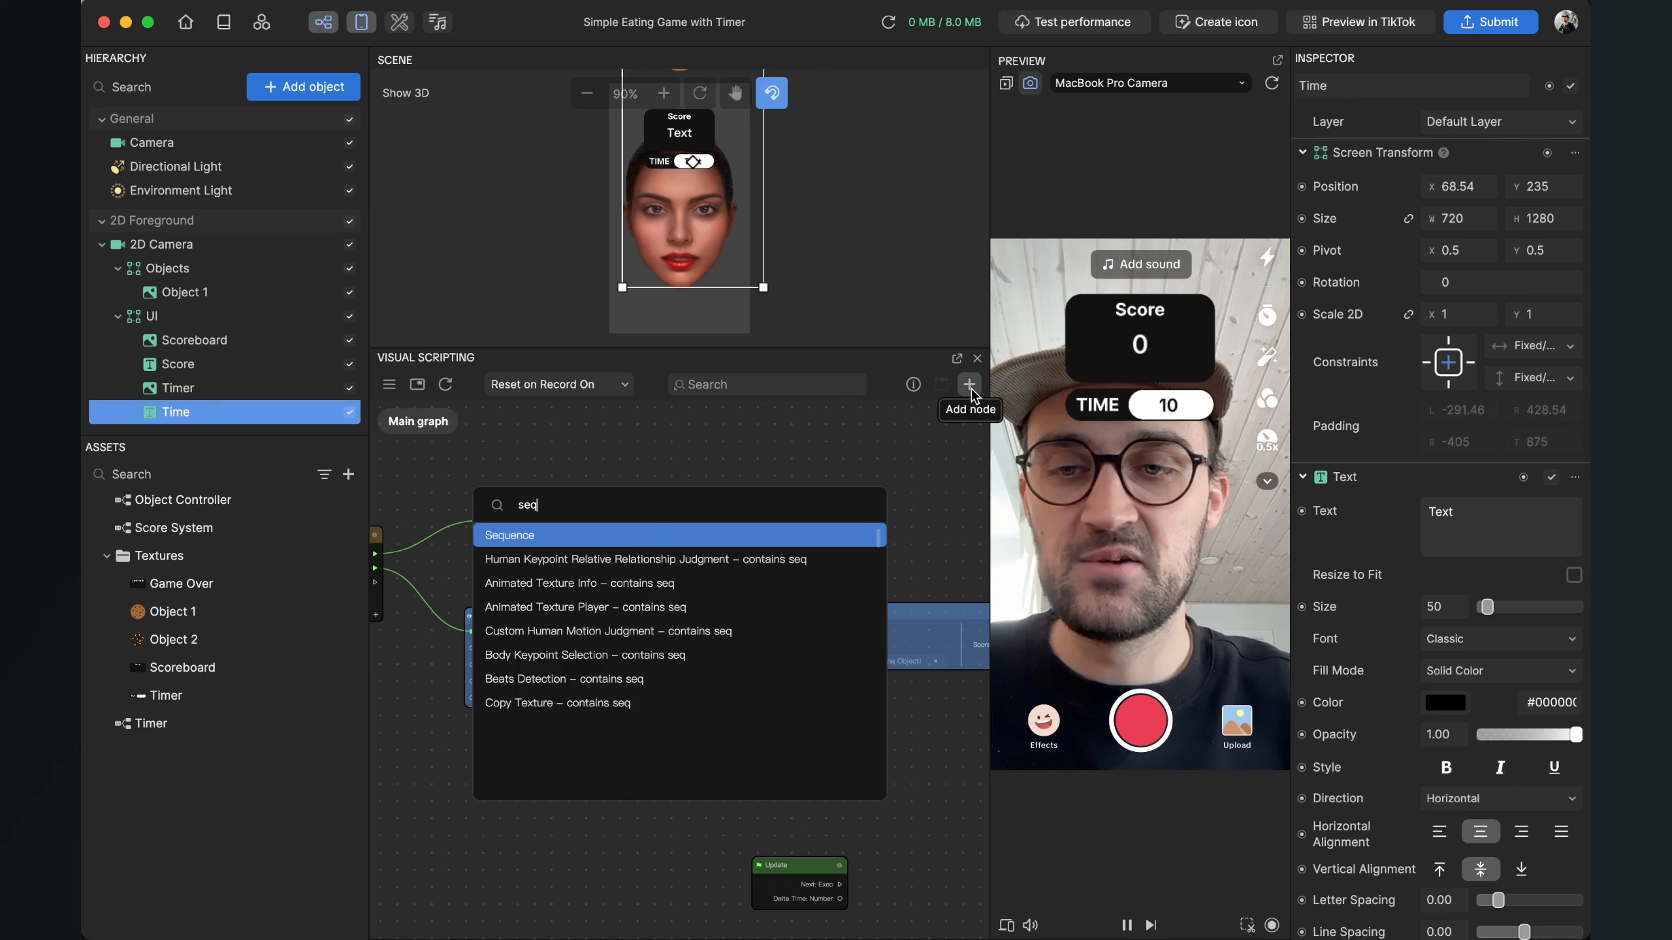
key(Return)
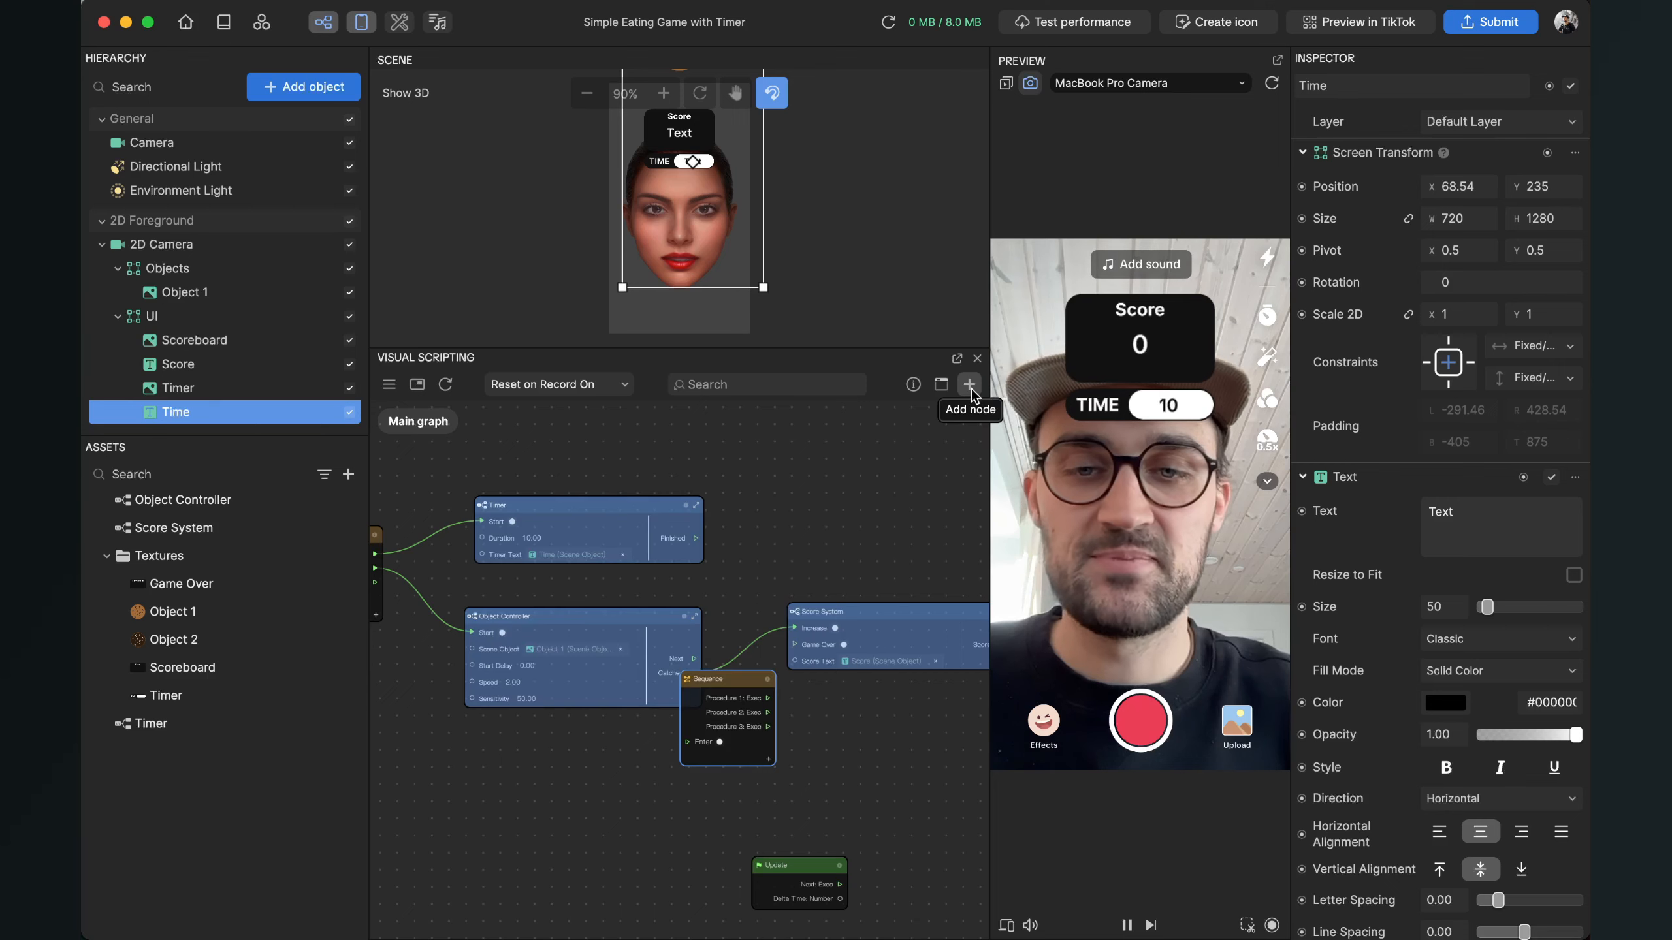
Step: Place the new Sequence node beside the Timer node and connect the Timer's Finished output to the Sequence's Enter input
drag(639, 506, 586, 507)
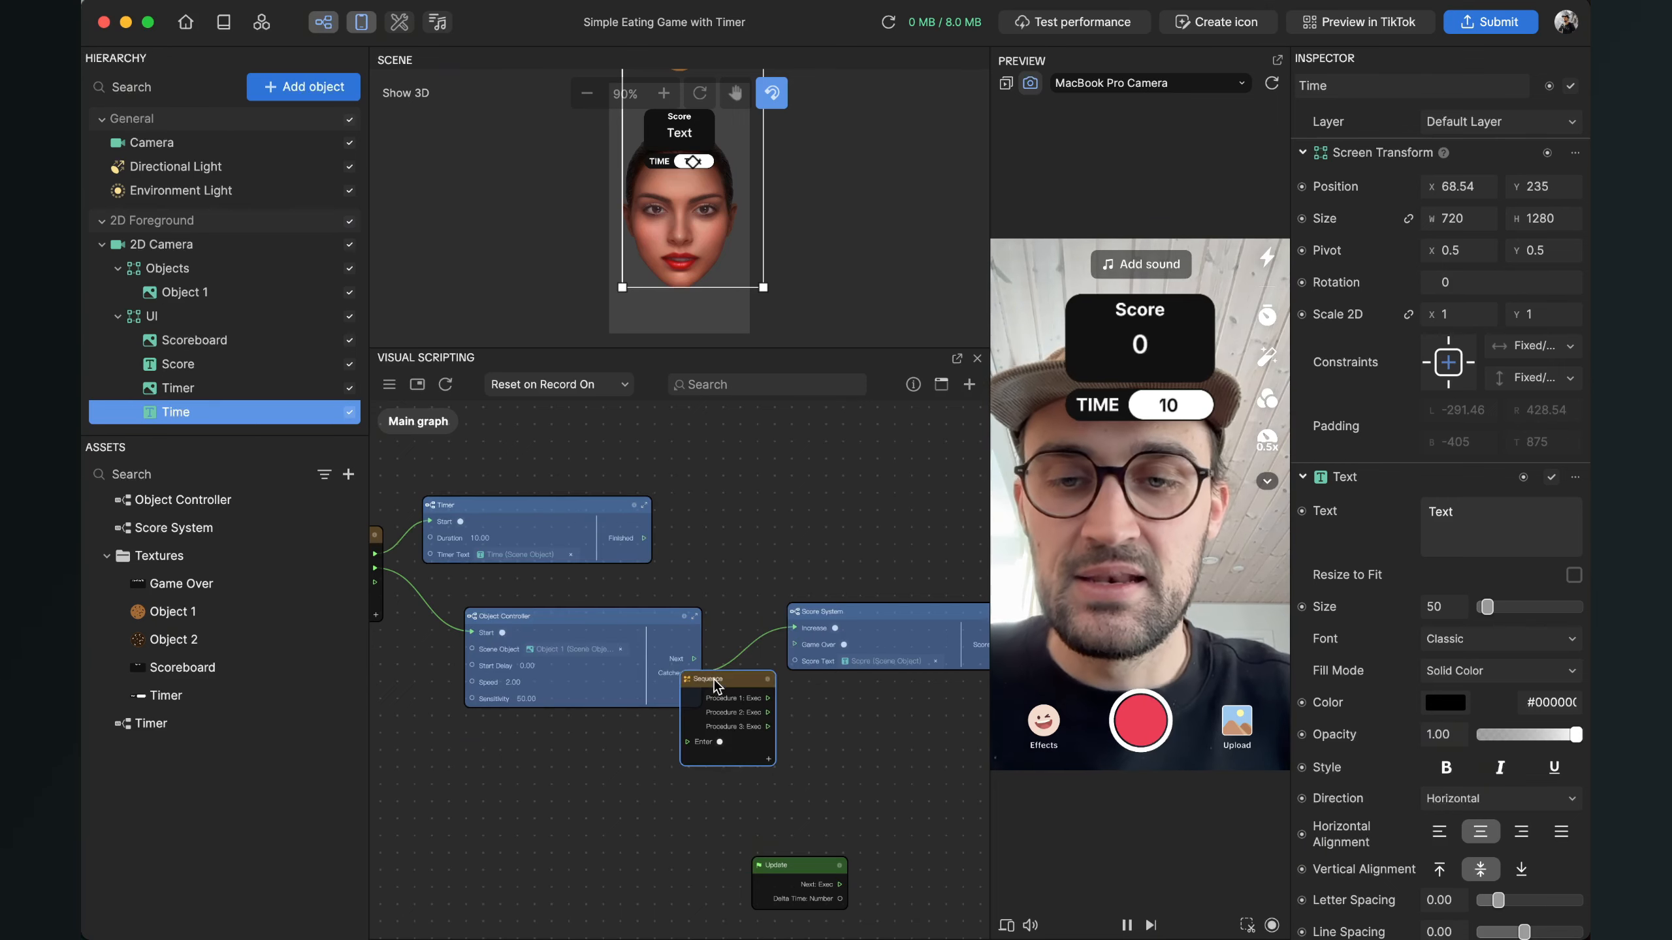
drag(716, 685, 720, 486)
scroll(598, 491, up, 3)
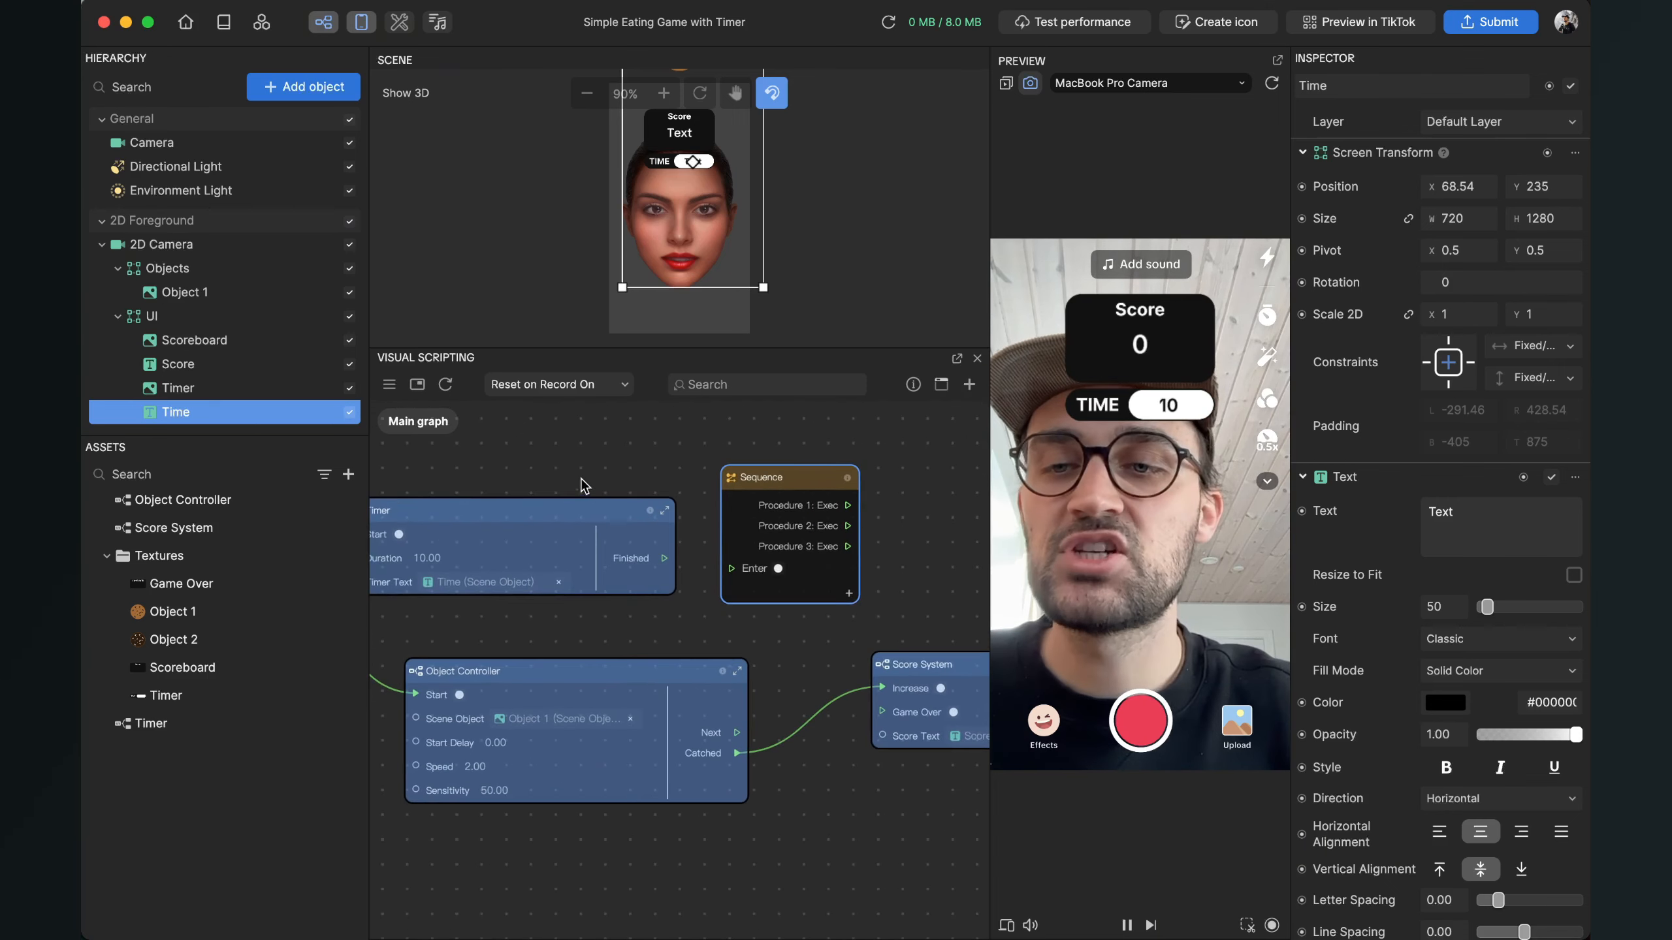
scroll(598, 479, left, 1)
drag(688, 557, 752, 564)
drag(927, 537, 775, 513)
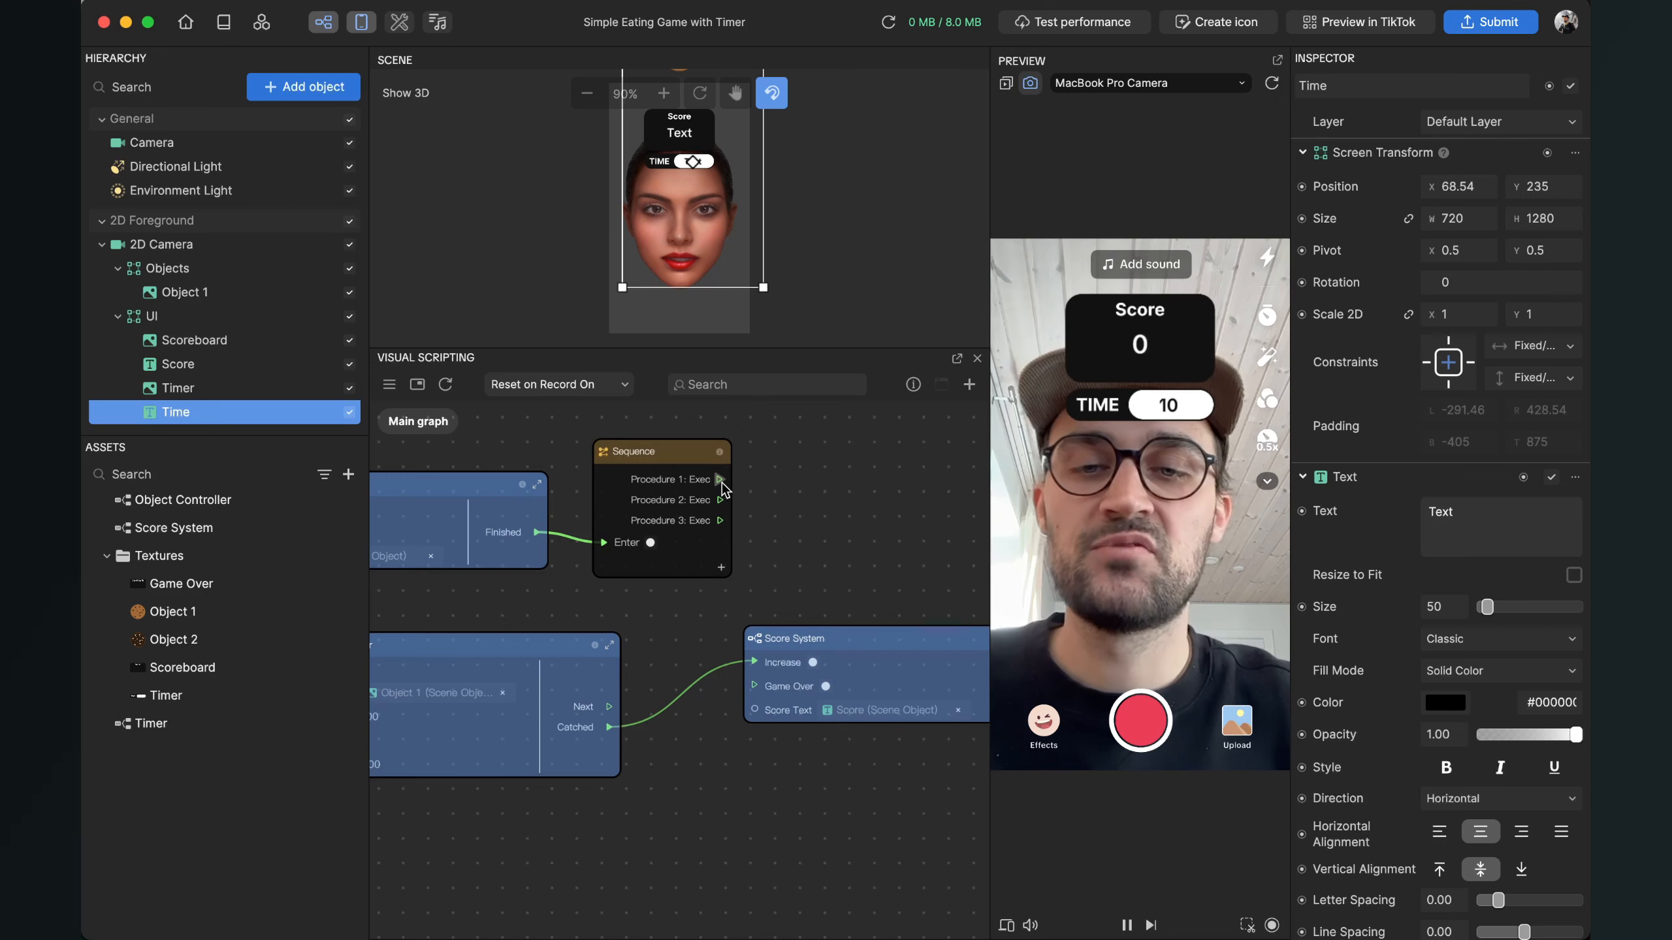
Step: Connect the new Sequence's Procedure 1 output to the Score System's Game Over input and move the Sequence node higher
drag(721, 479, 758, 584)
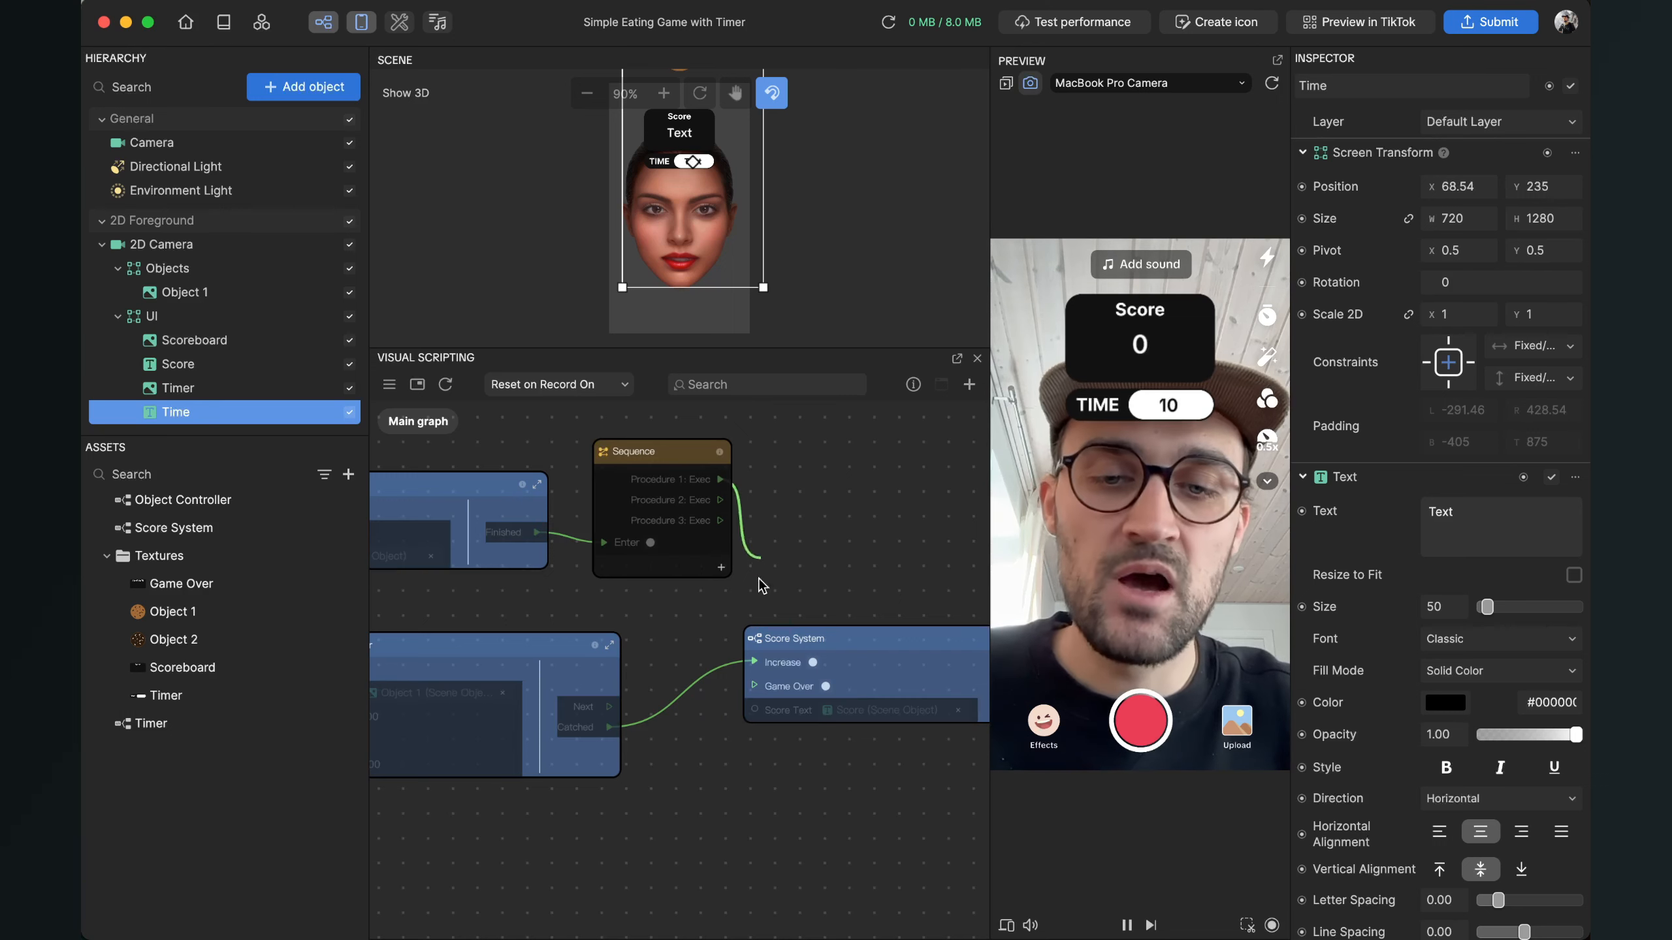
drag(747, 694, 747, 694)
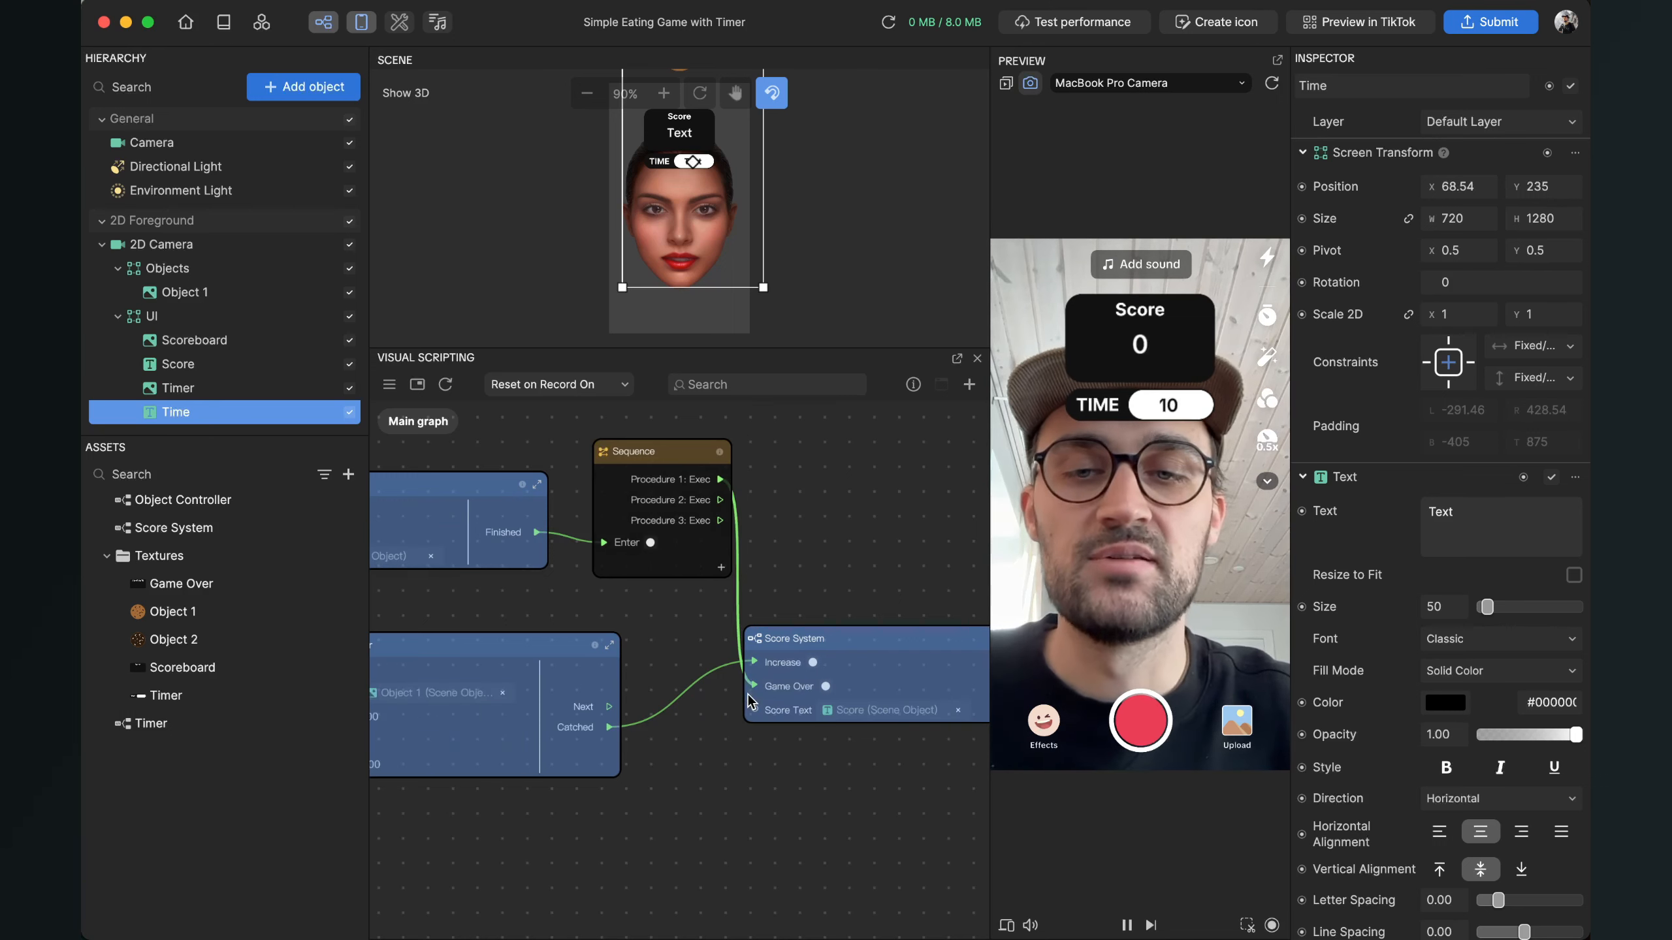
scroll(745, 695, down, 2)
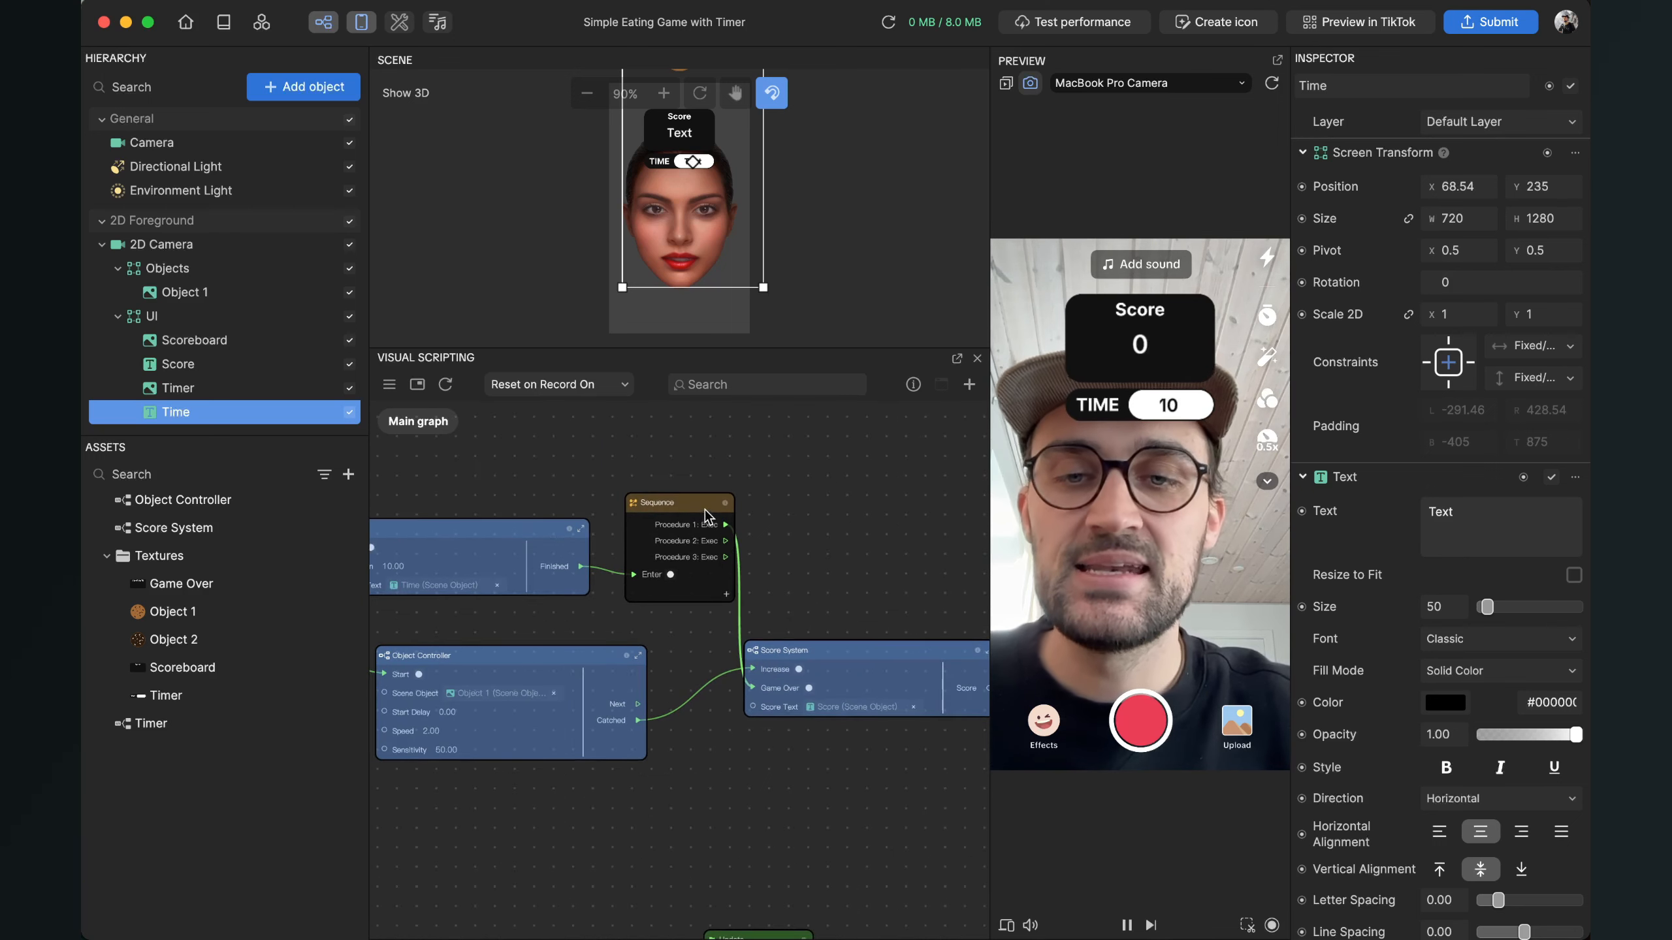
drag(703, 504, 697, 452)
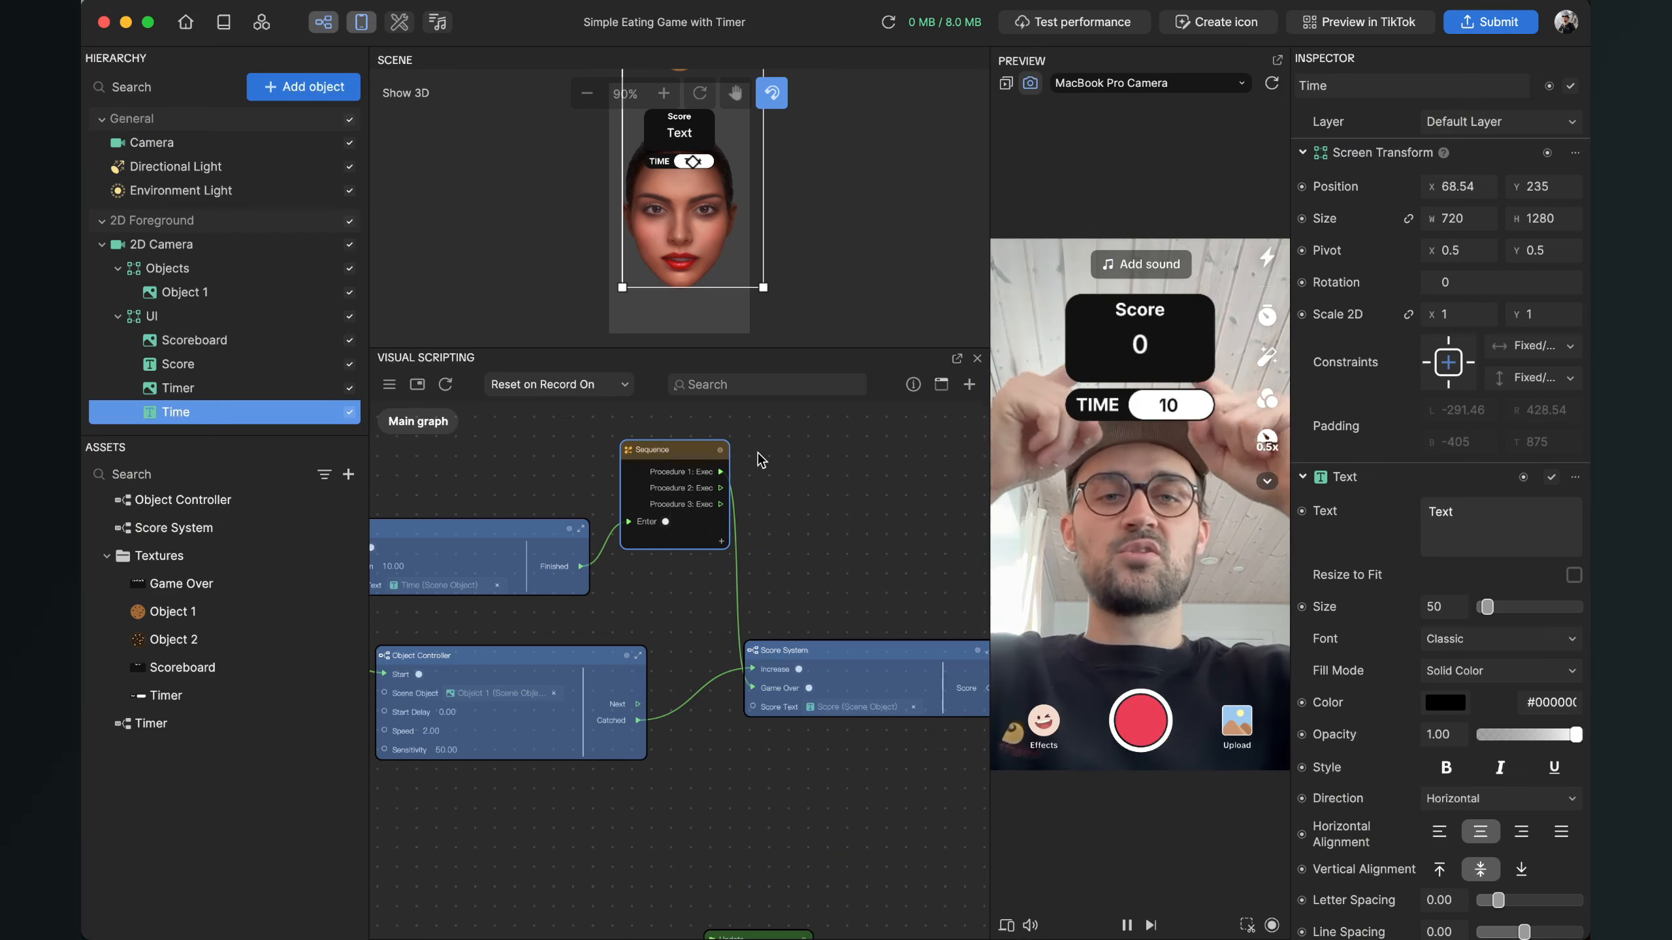
Step: Add a Set Visibility node connected to the new Sequence's Procedure 2 output and place it beside the Sequence
scroll(757, 452, up, 2)
drag(719, 493, 756, 491)
text(set vi)
drag(805, 492, 792, 452)
key(Return)
middle_drag(938, 504, 880, 489)
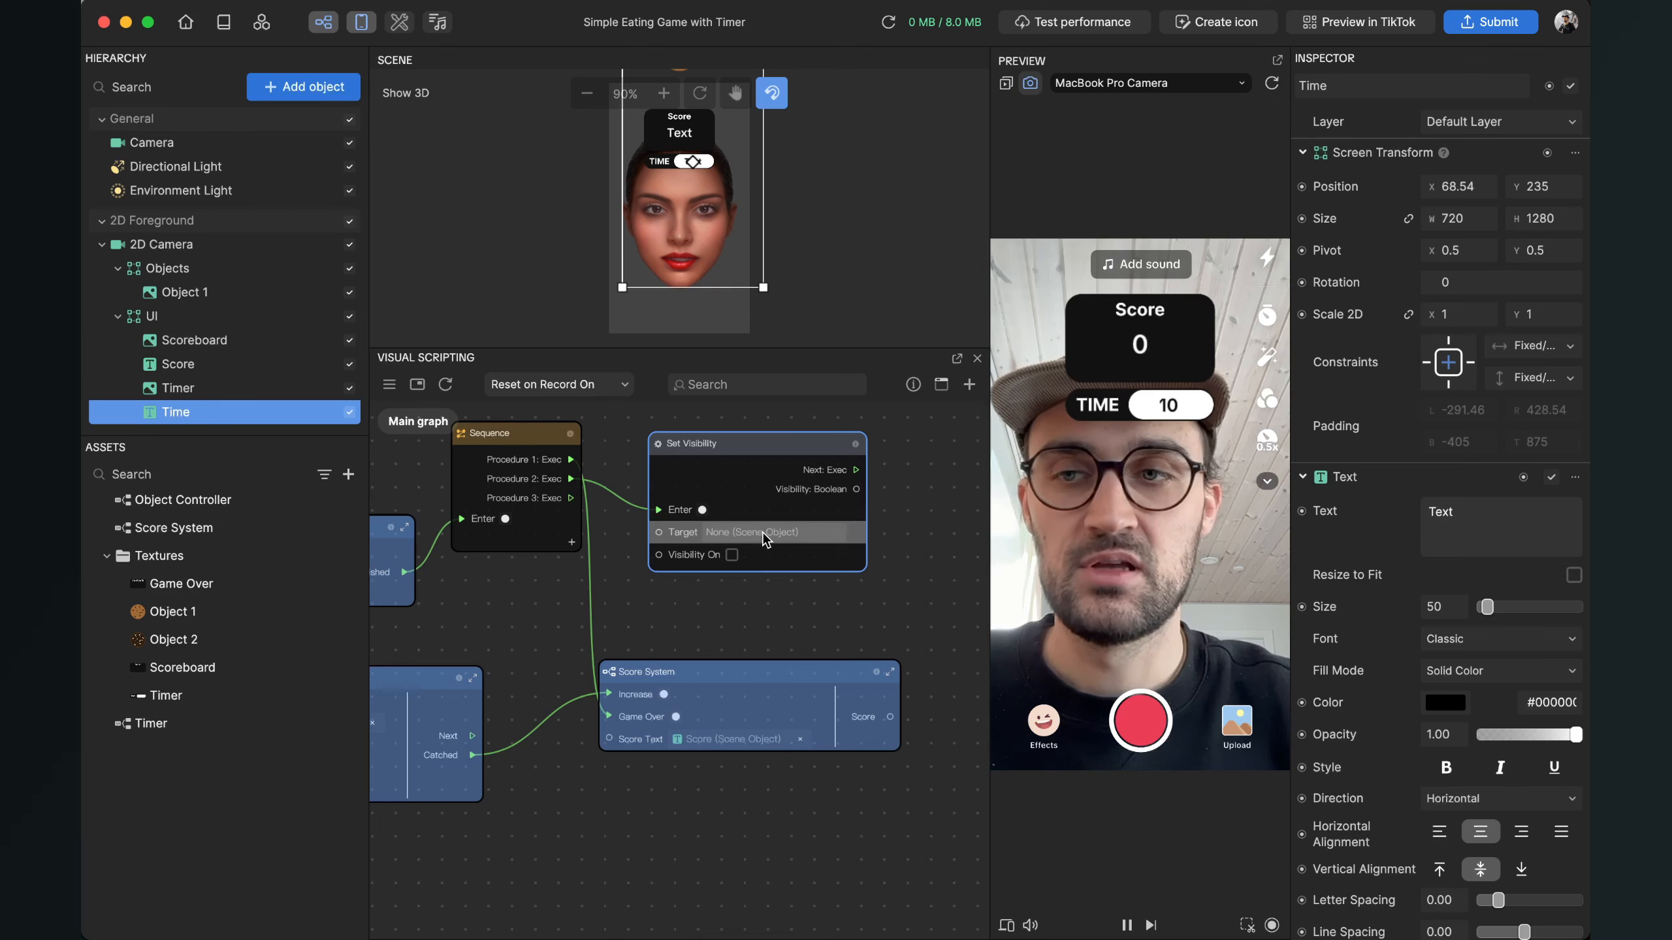
Step: Set the Set Visibility node's target to the UI scene object
click(763, 531)
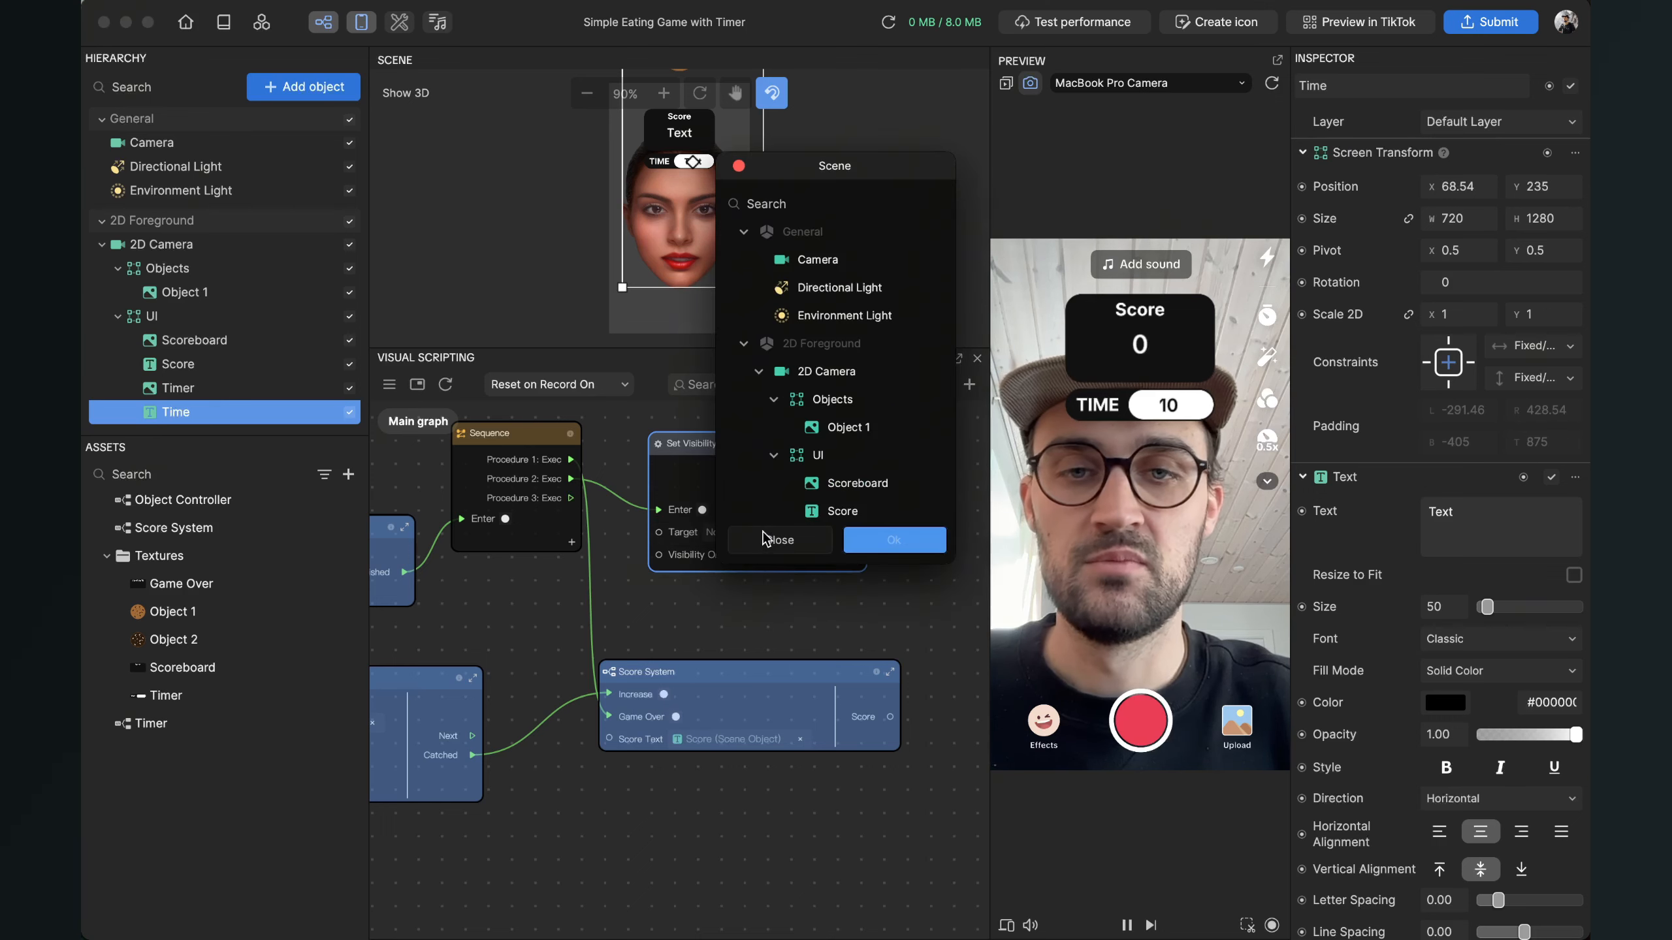
click(822, 455)
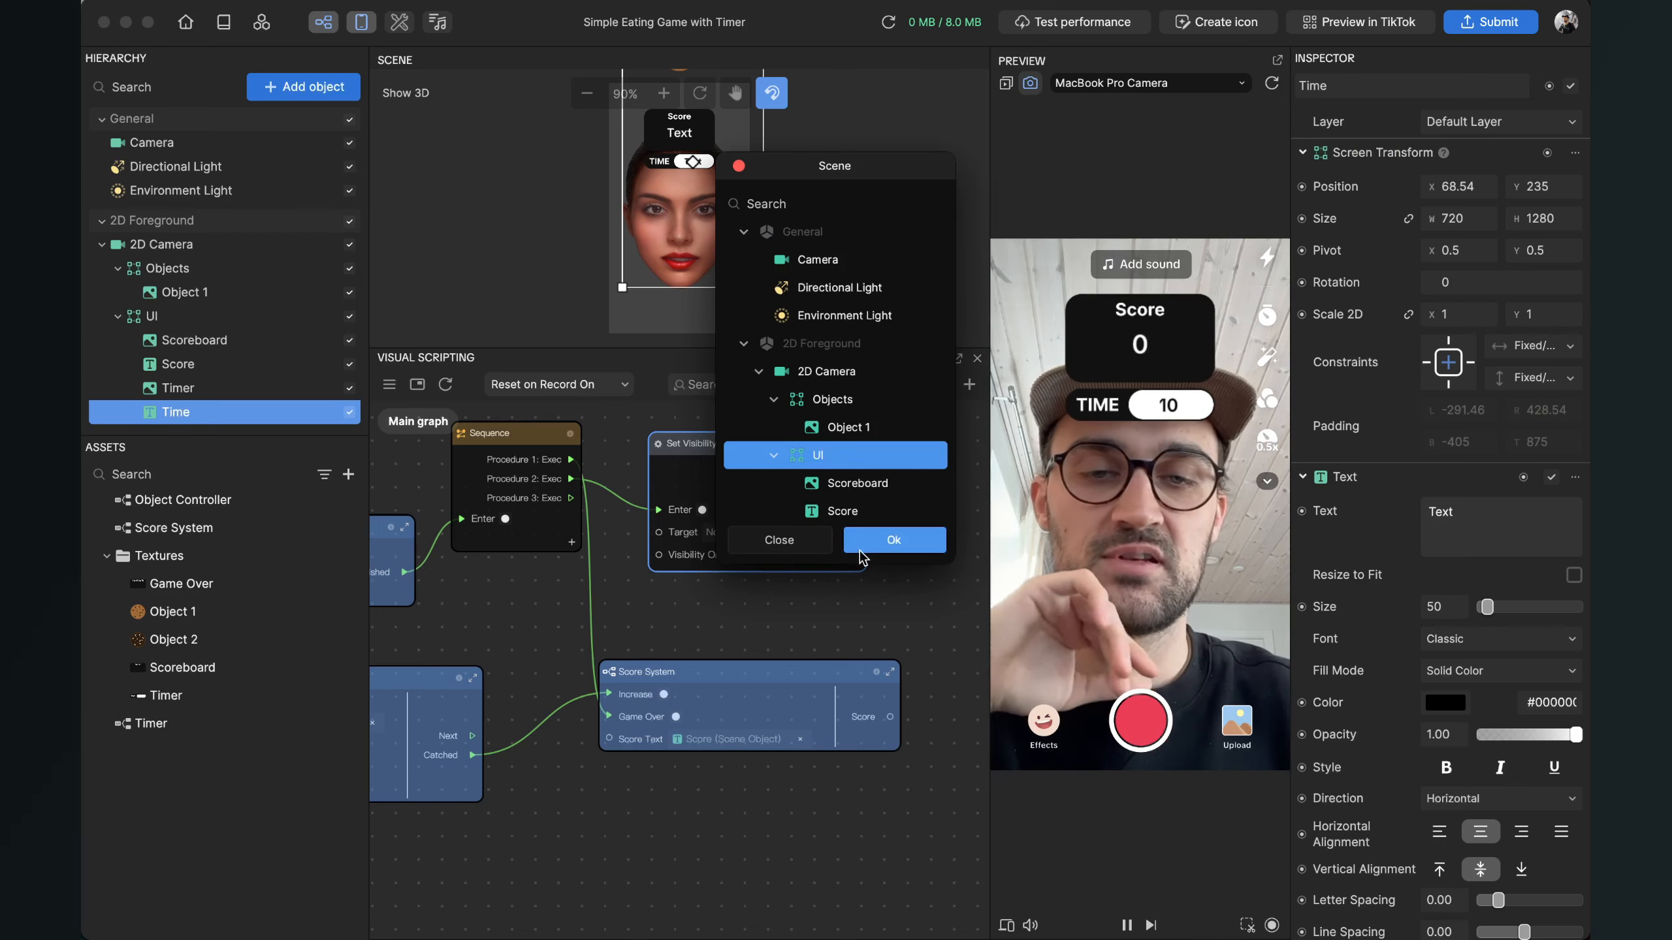
click(904, 540)
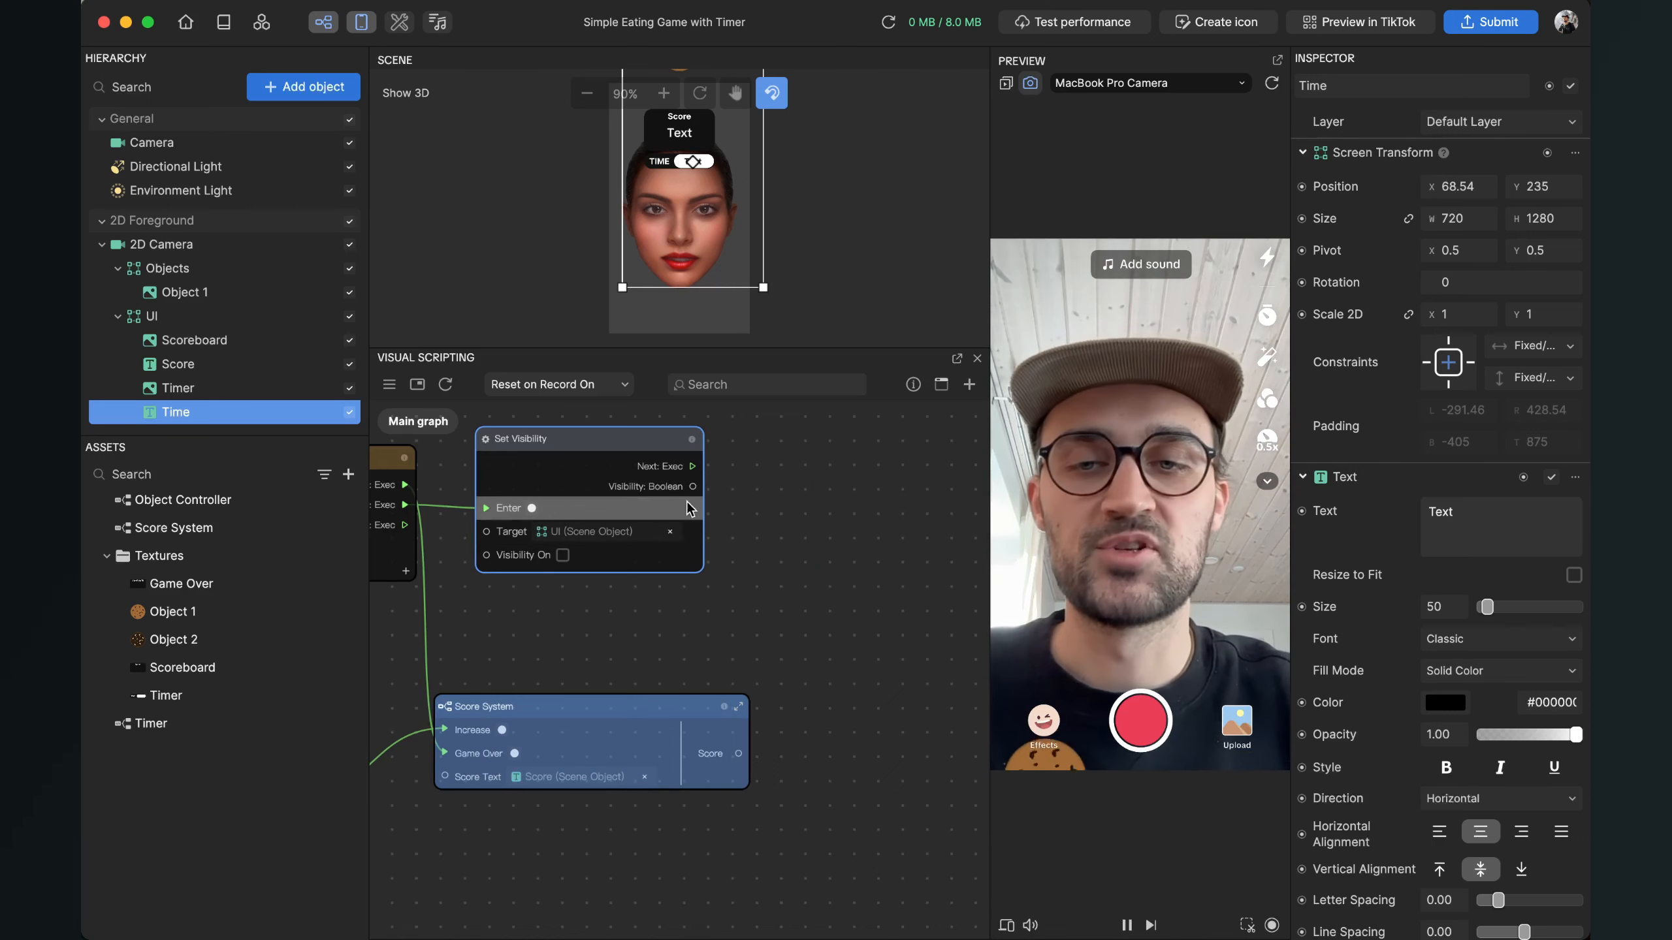
Step: Add a second Set Visibility node connected to the first one's Next output and place it beside it
drag(692, 466, 804, 478)
text(set)
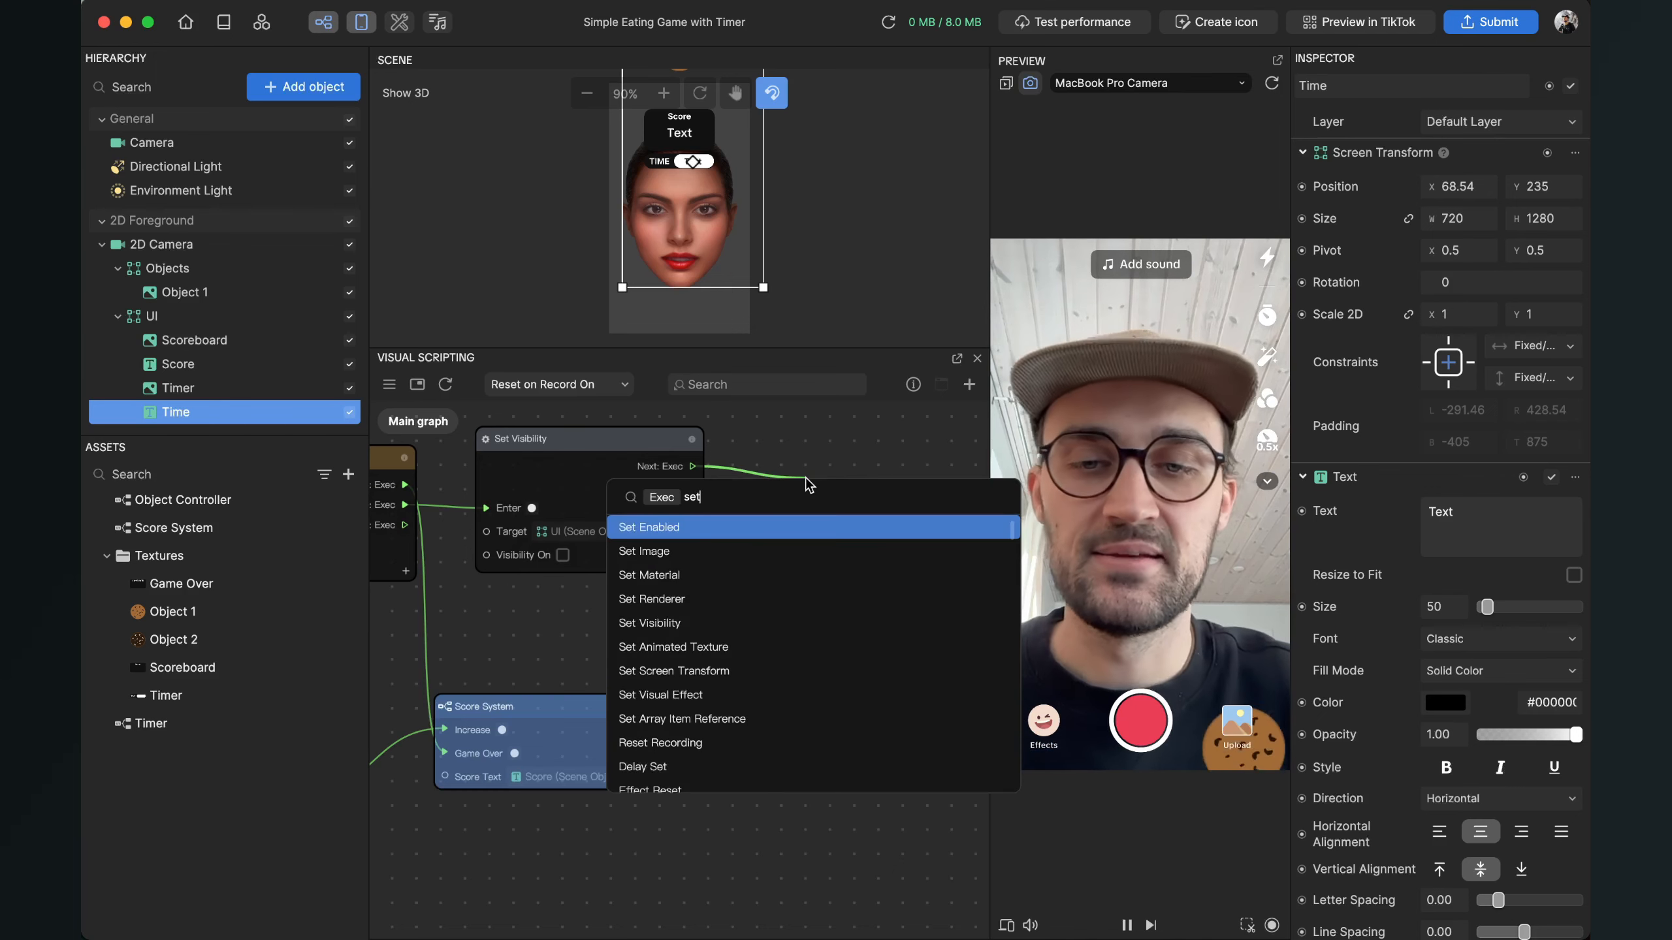
text( vis)
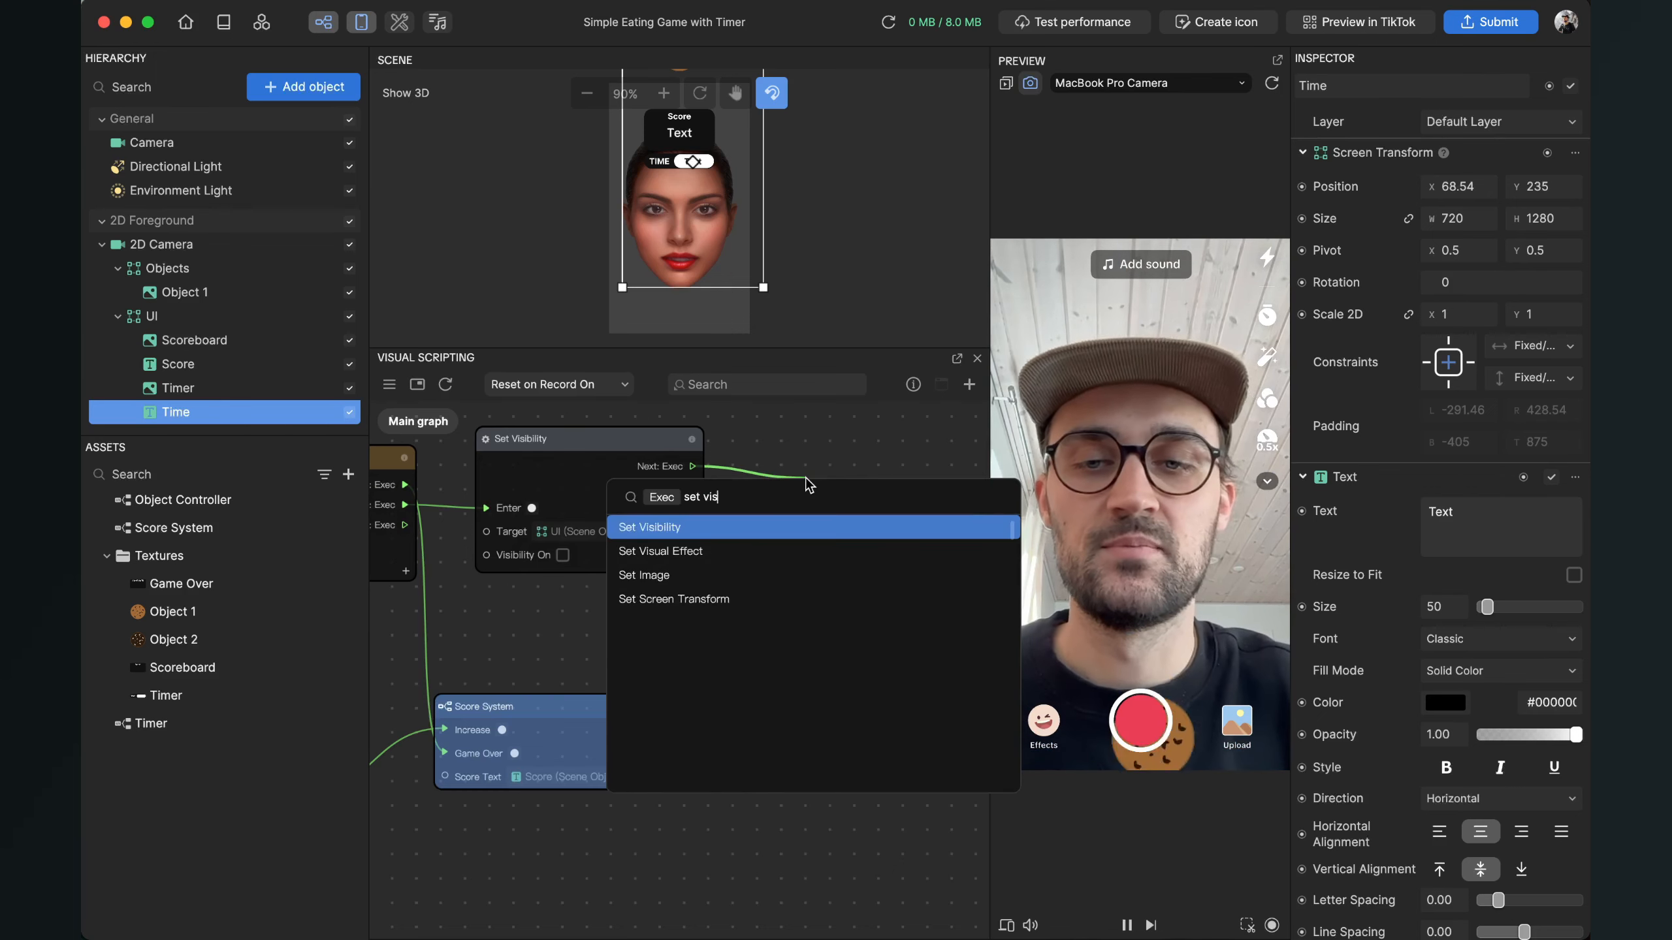
key(Return)
drag(806, 484, 753, 434)
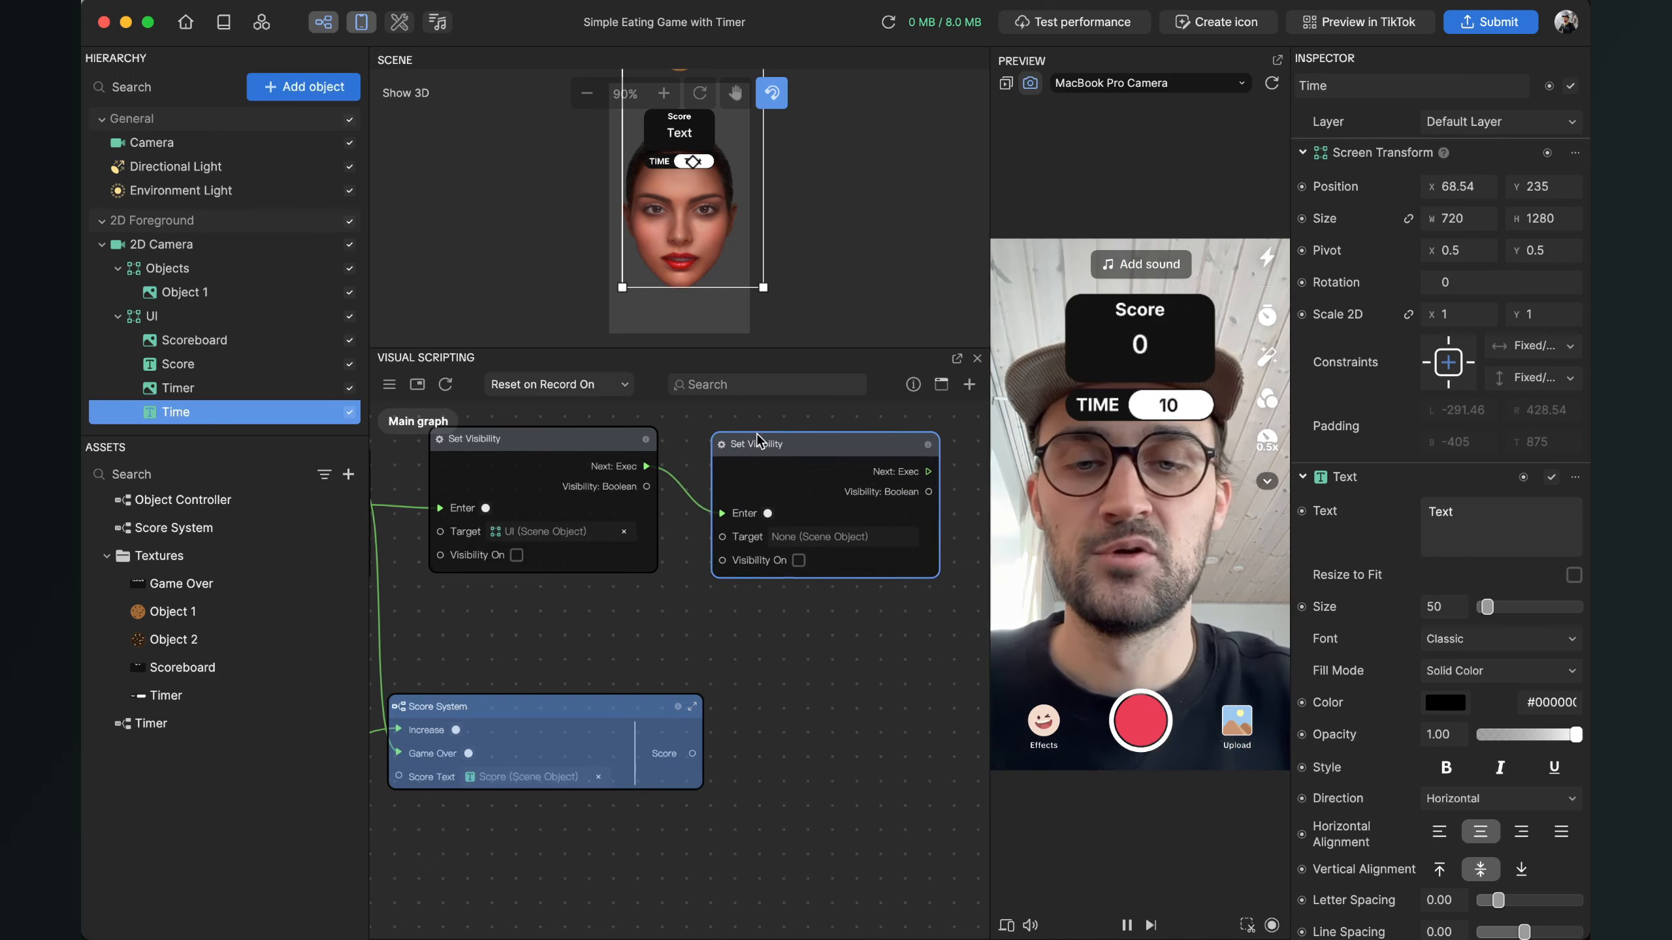
Step: Set the second Set Visibility node's target to the Objects scene object
click(794, 535)
click(832, 399)
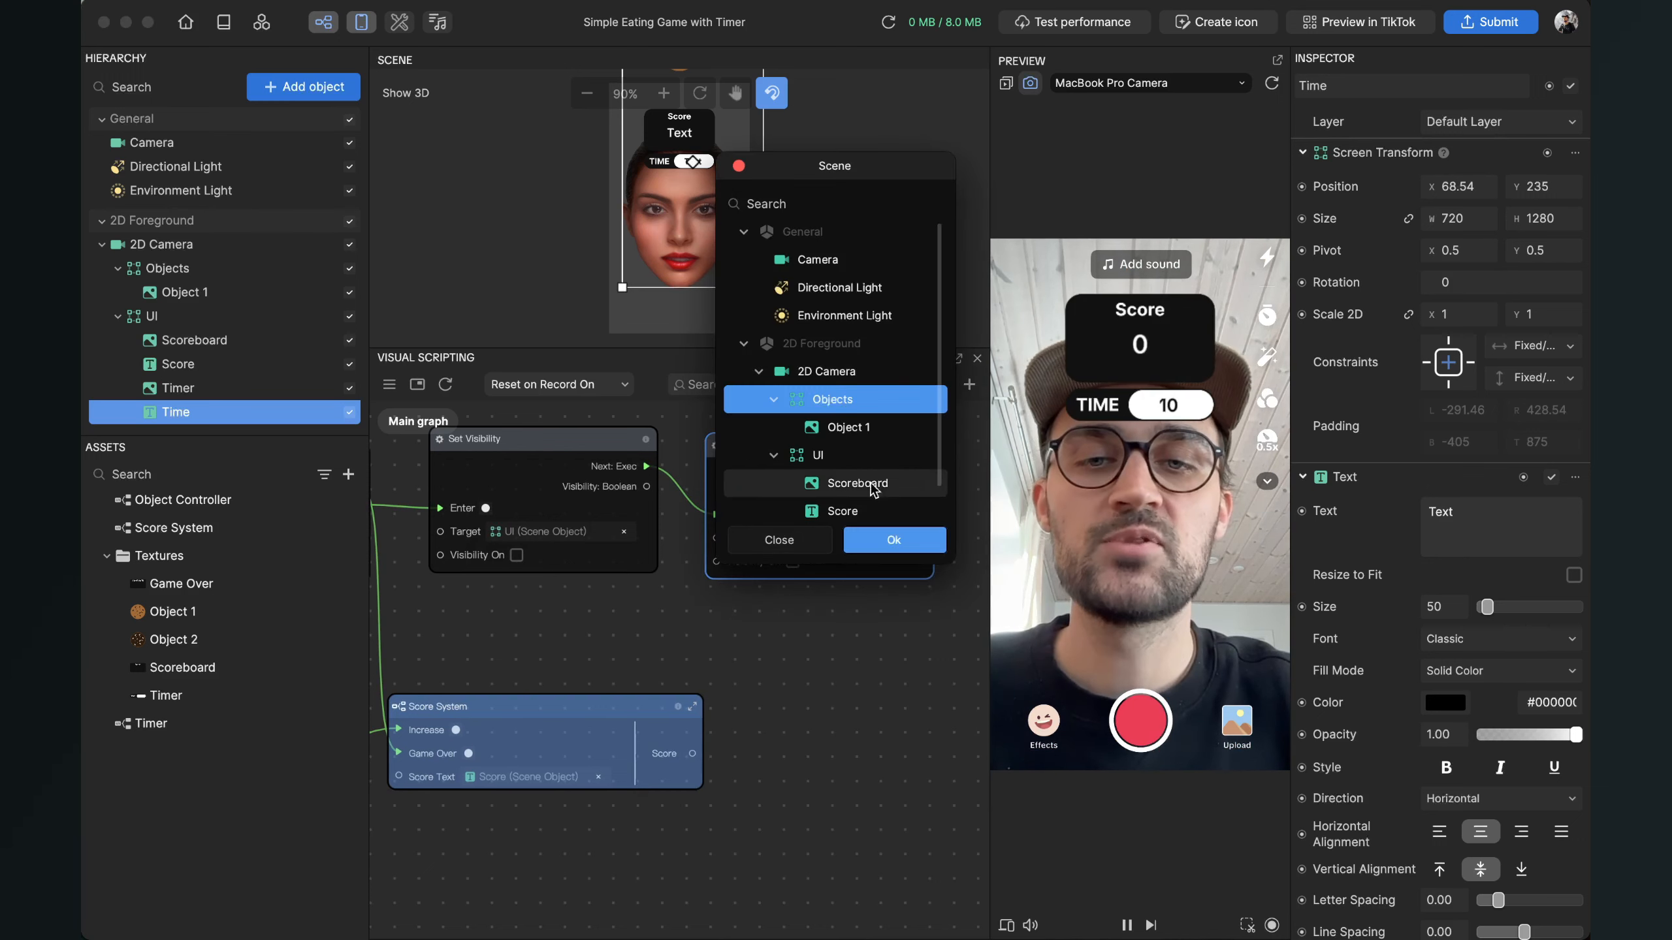
click(890, 538)
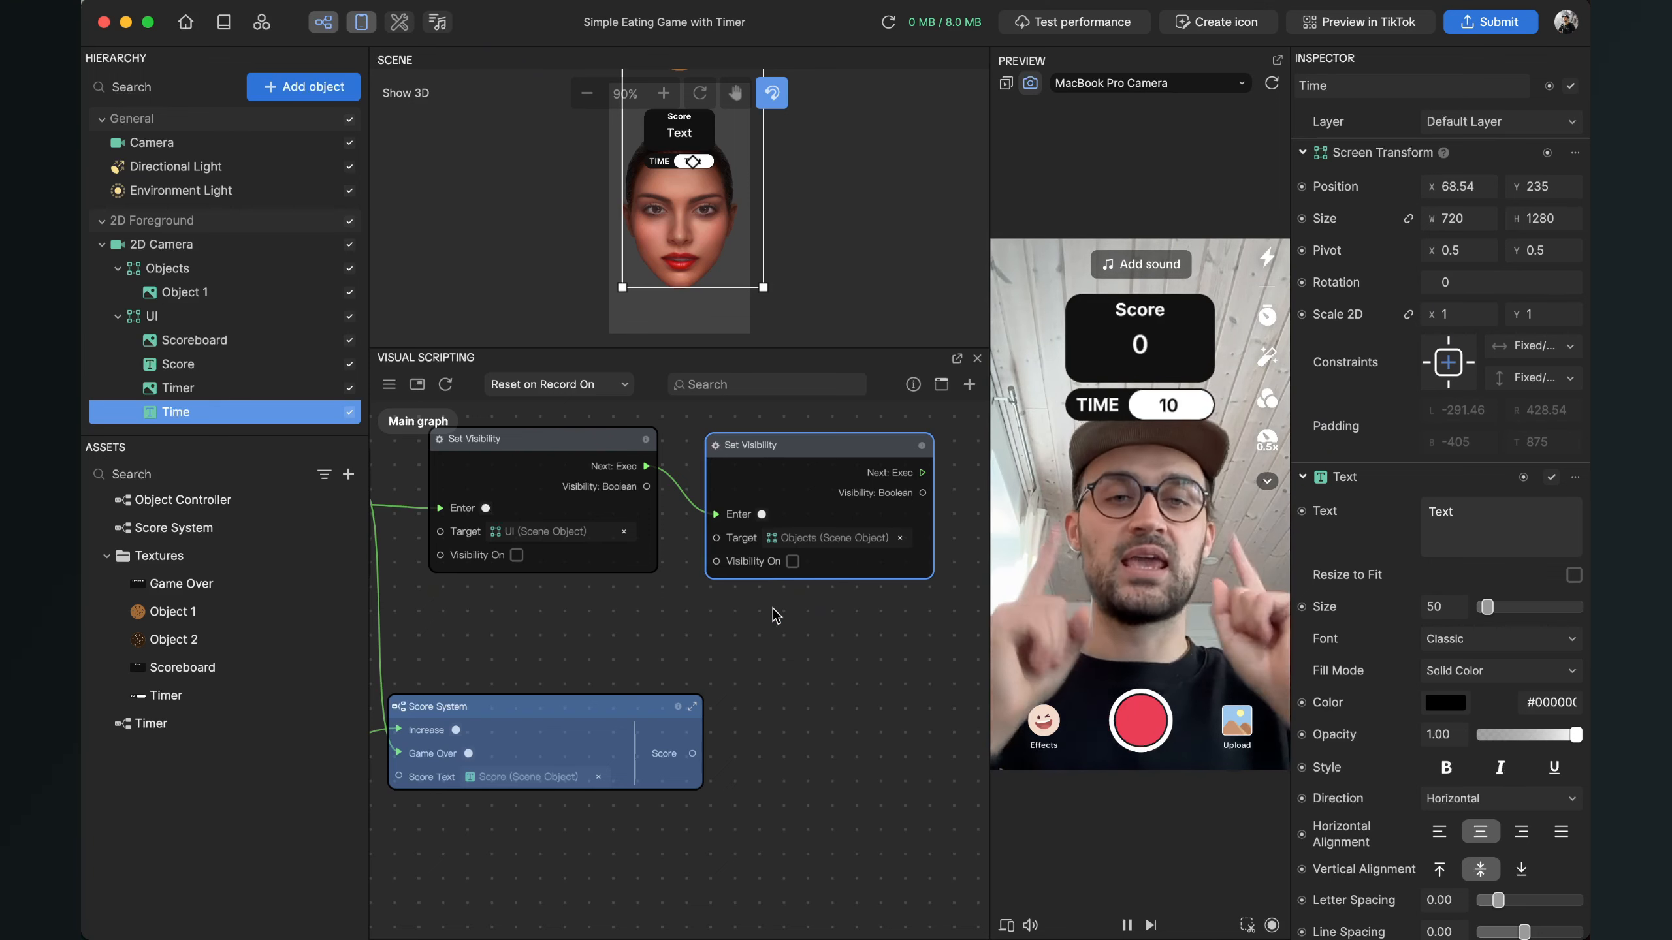
Step: Collapse the UI group in the hierarchy and add a 2D Scene Object named Game Over UI
click(115, 319)
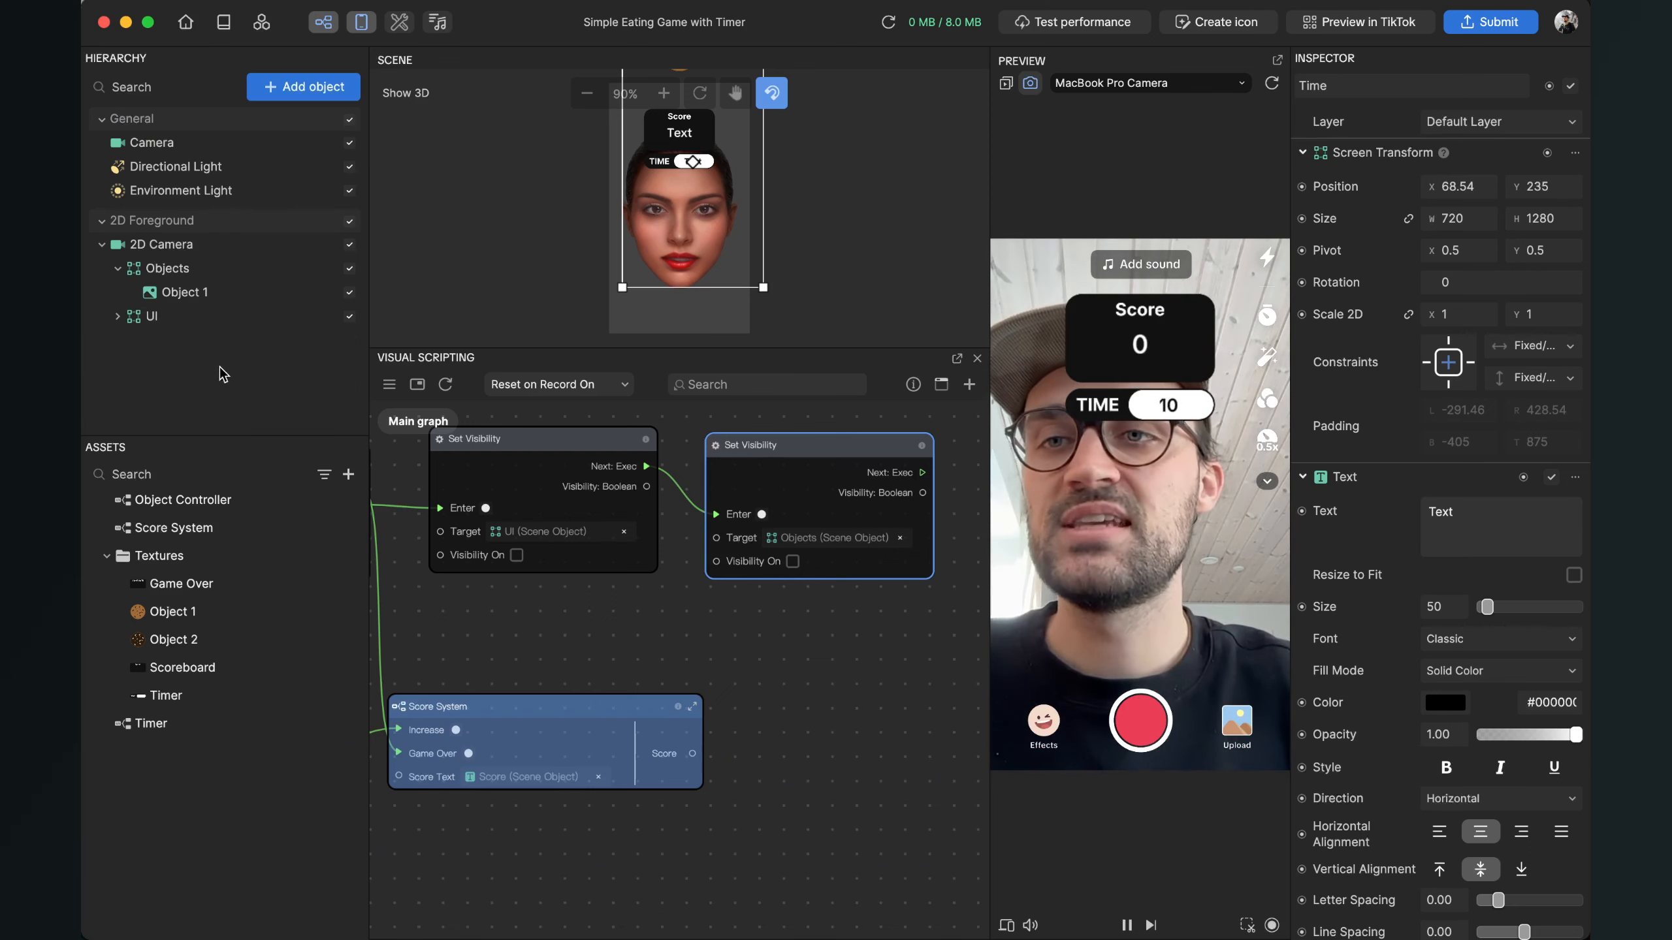
click(294, 93)
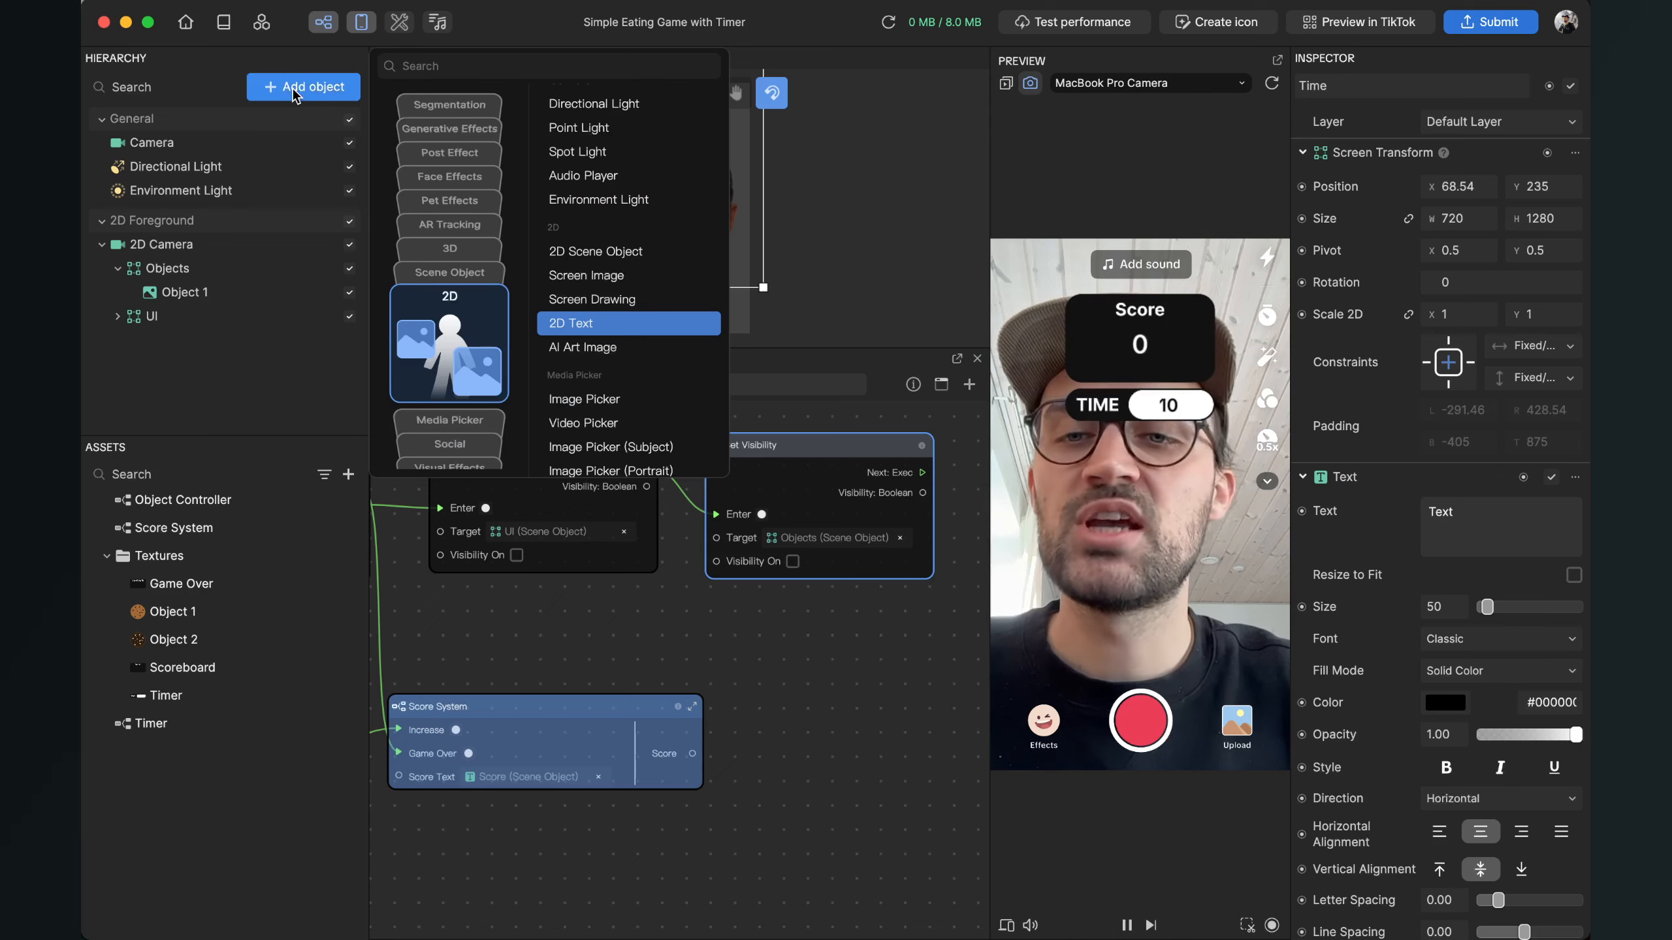
click(605, 253)
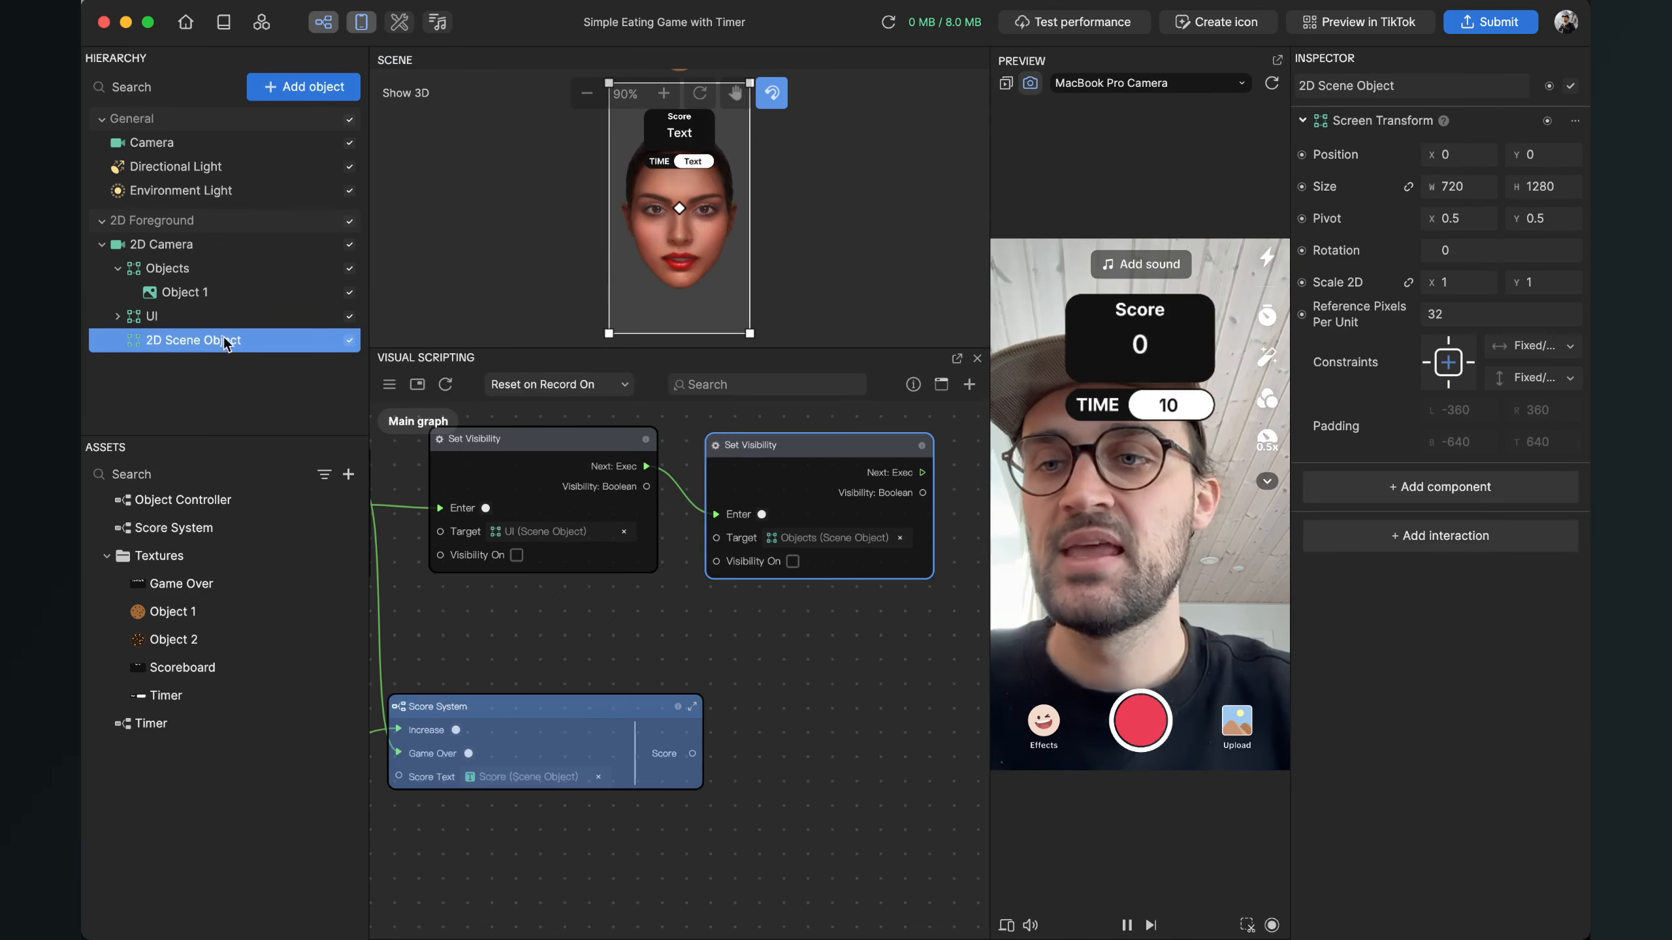
right_click(197, 345)
click(246, 381)
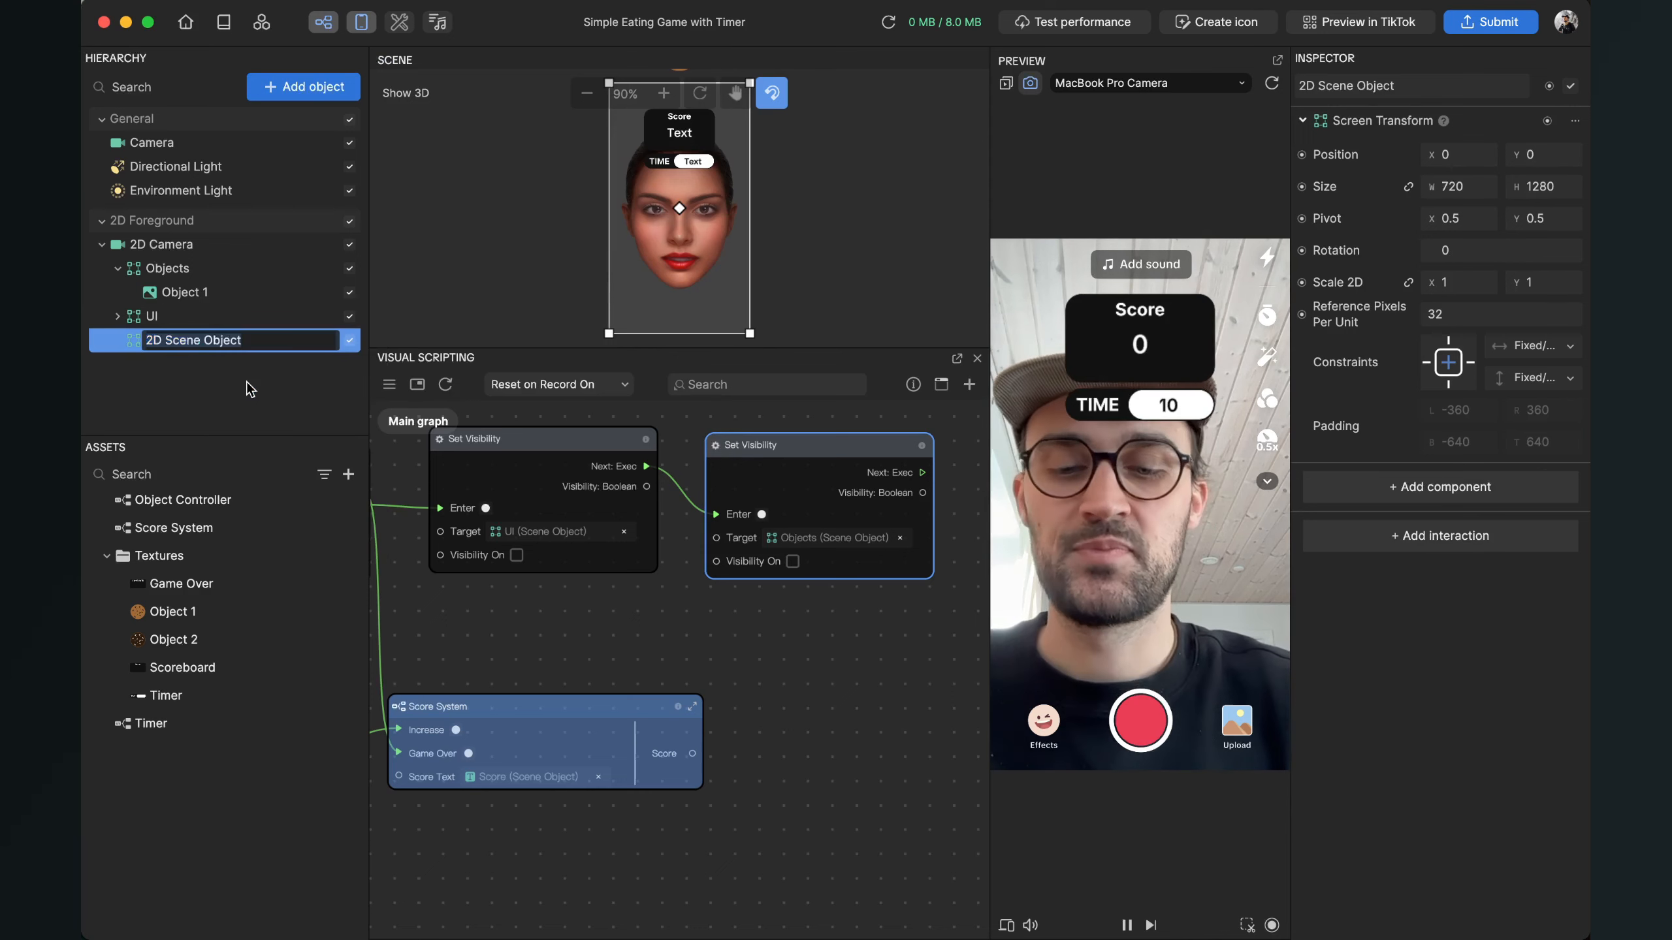
text(Game Over U)
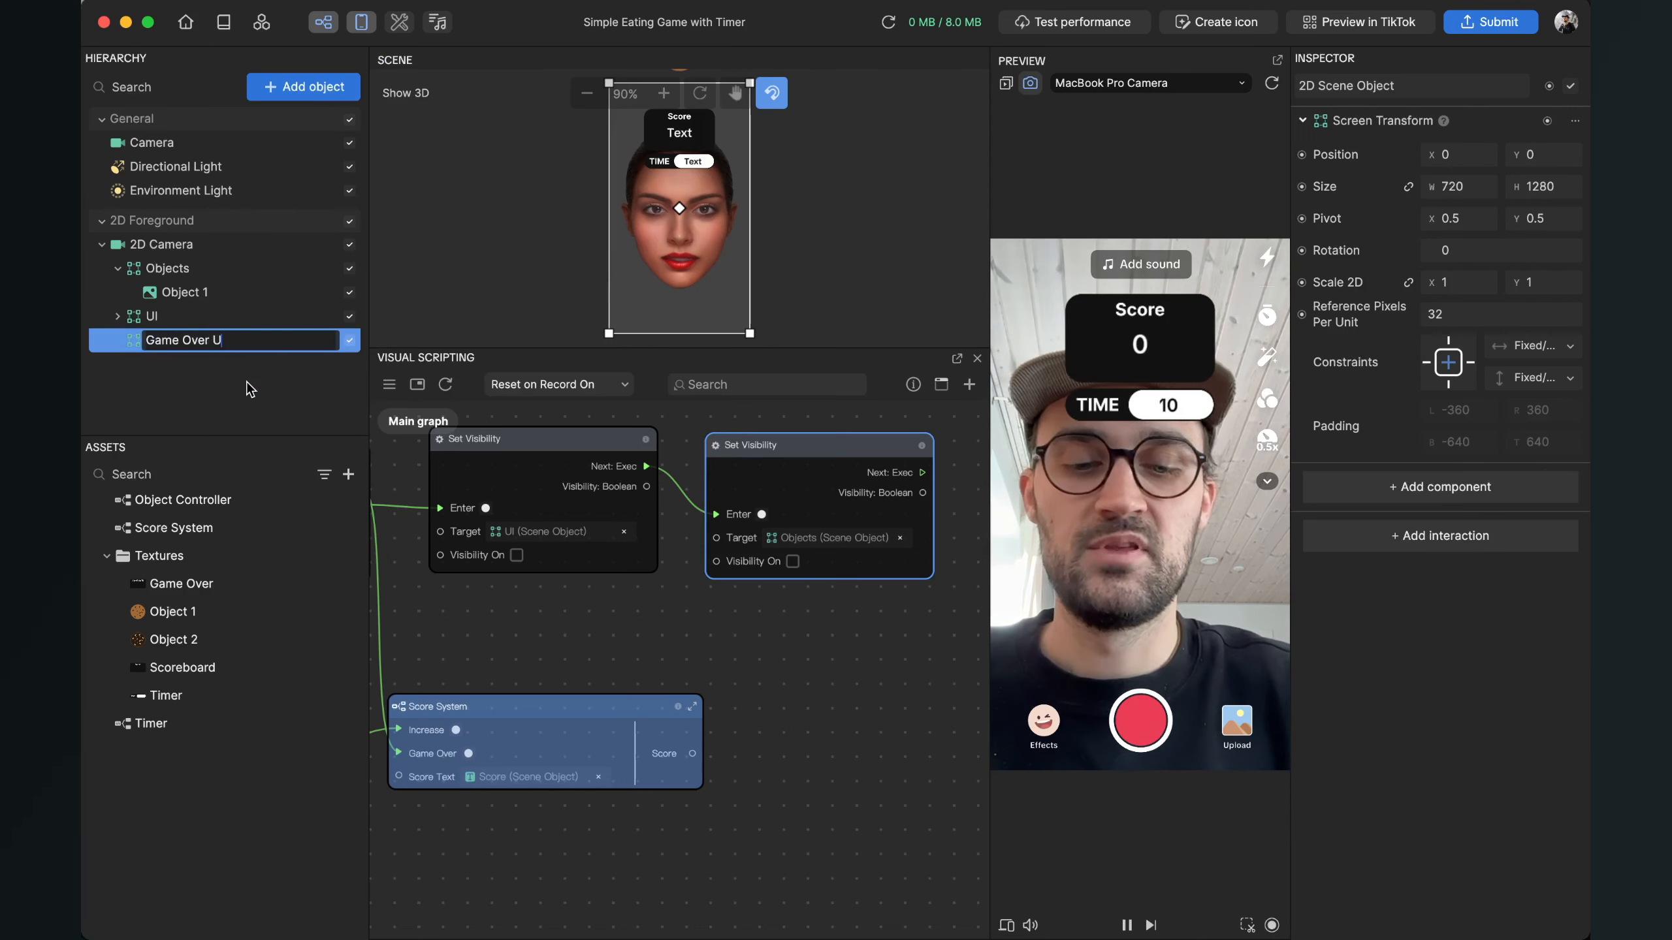
text(I)
key(Return)
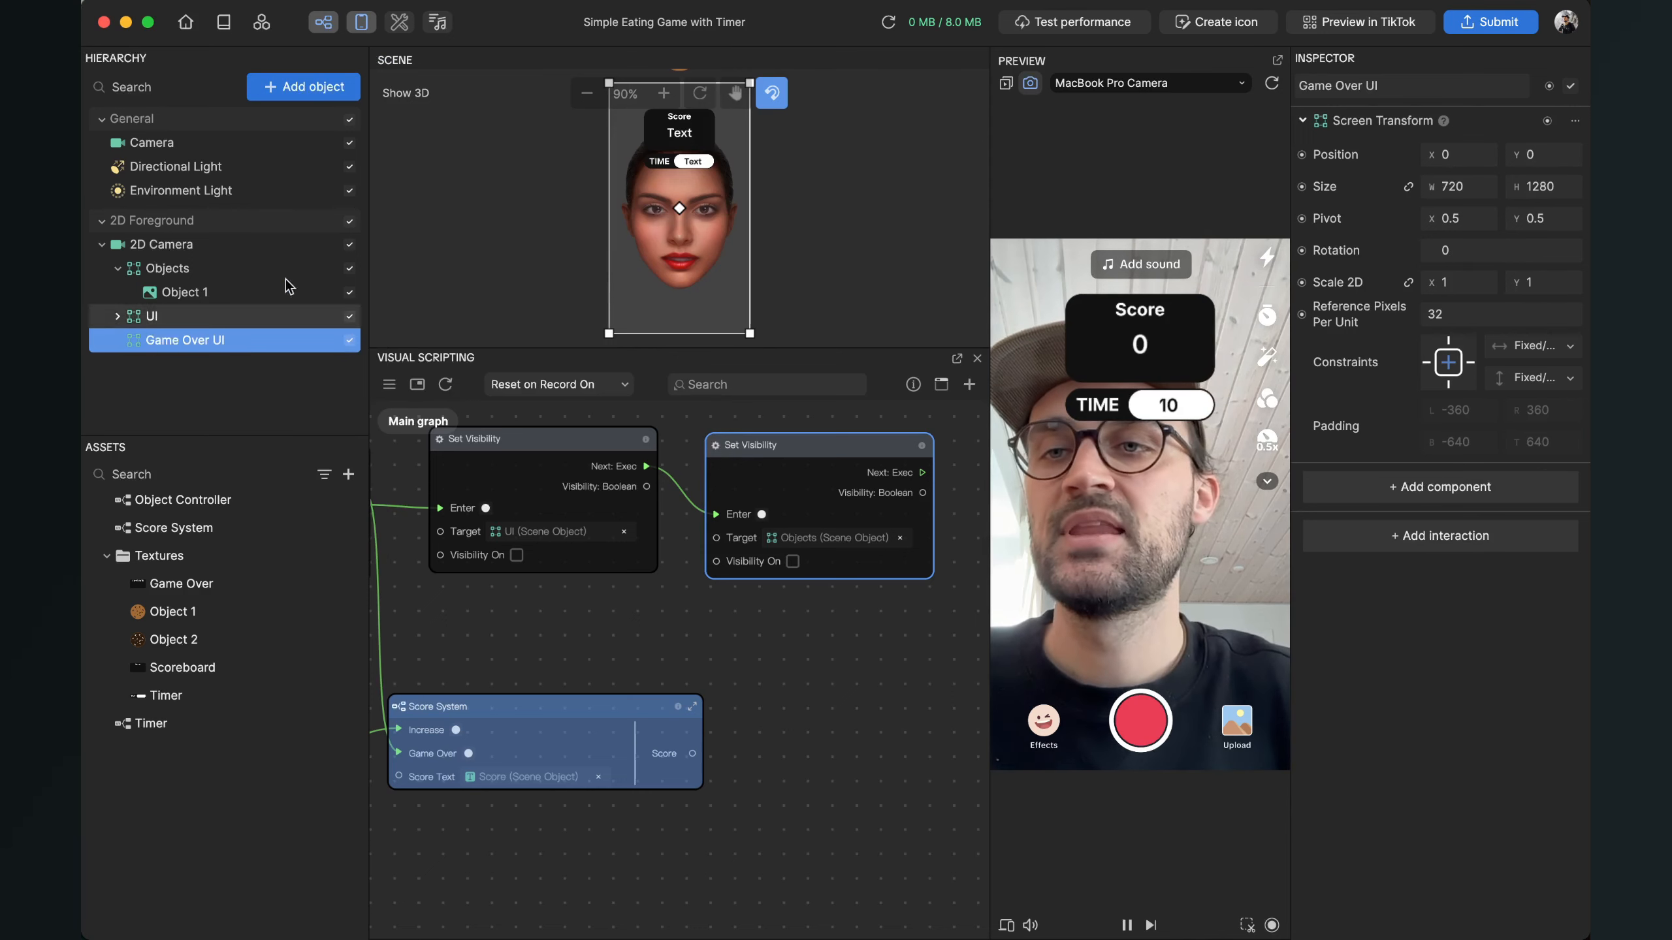
Step: Add a Screen Image inside the Game Over UI object and name it Game Over Scoreboard
click(305, 94)
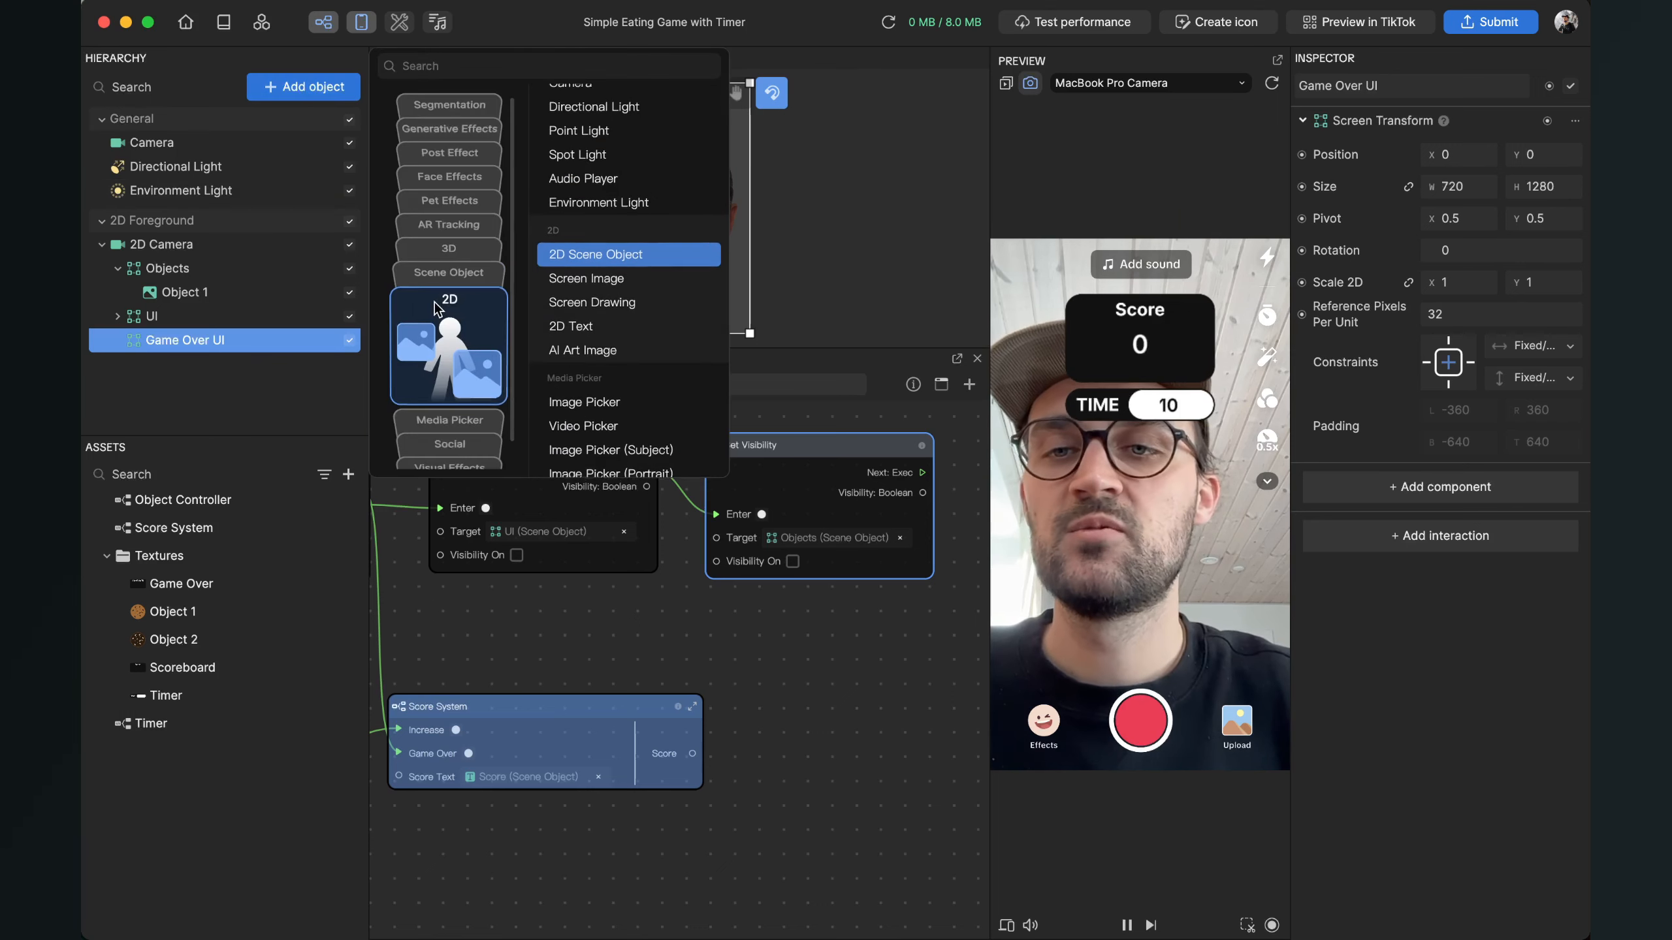
click(592, 277)
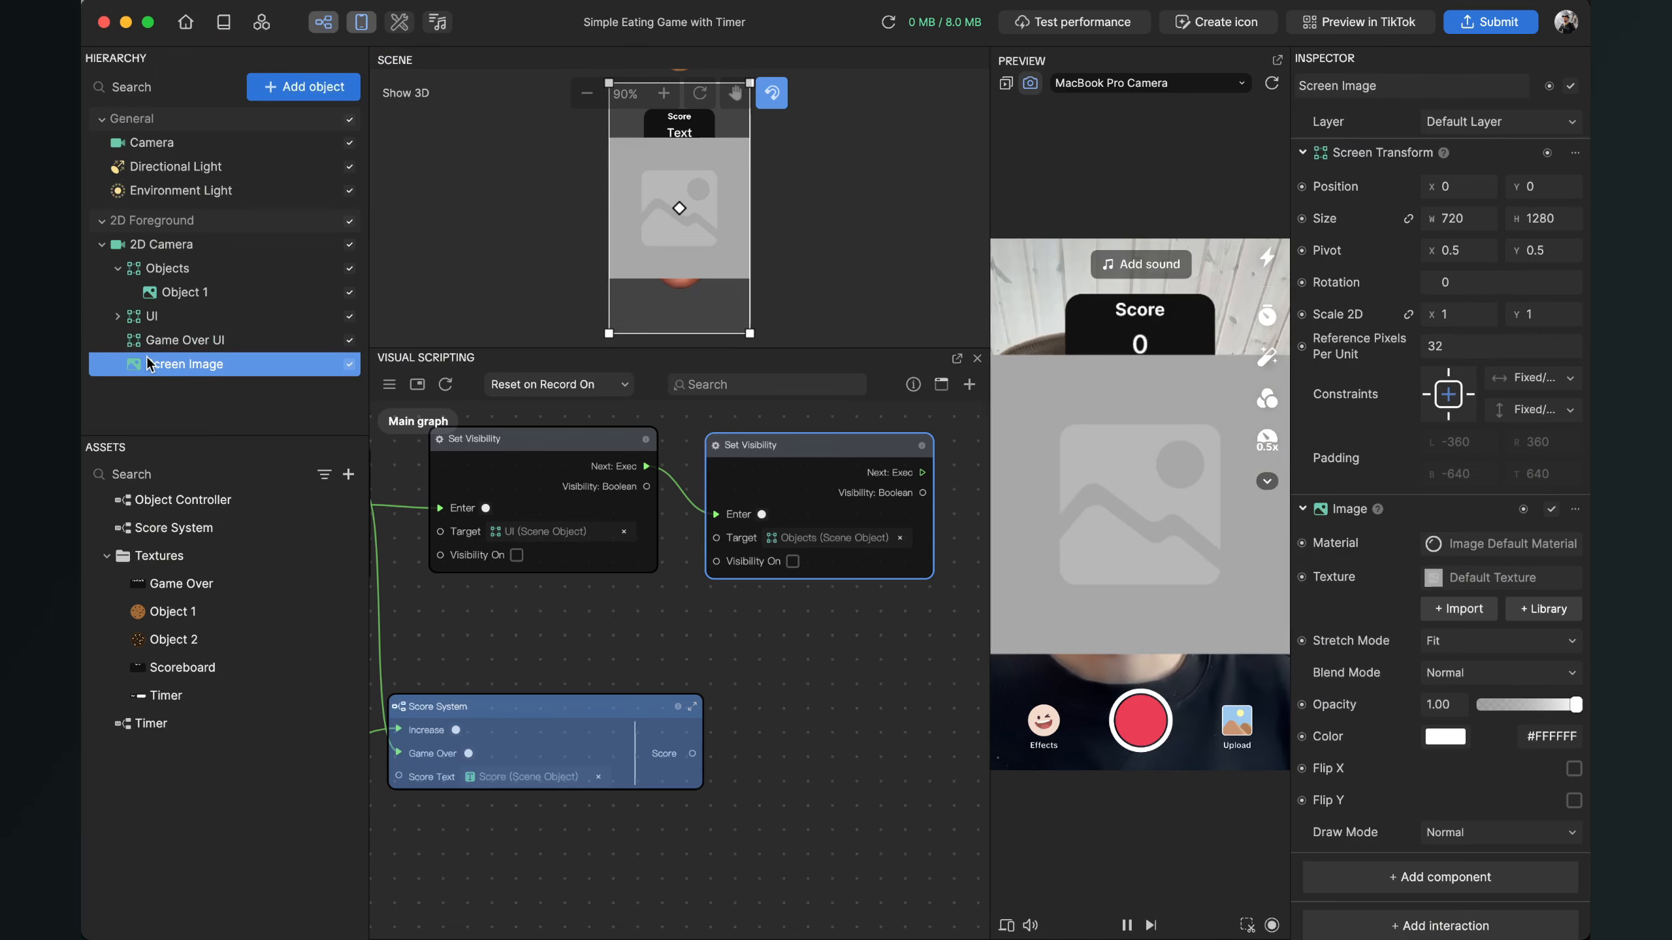
drag(147, 361, 178, 347)
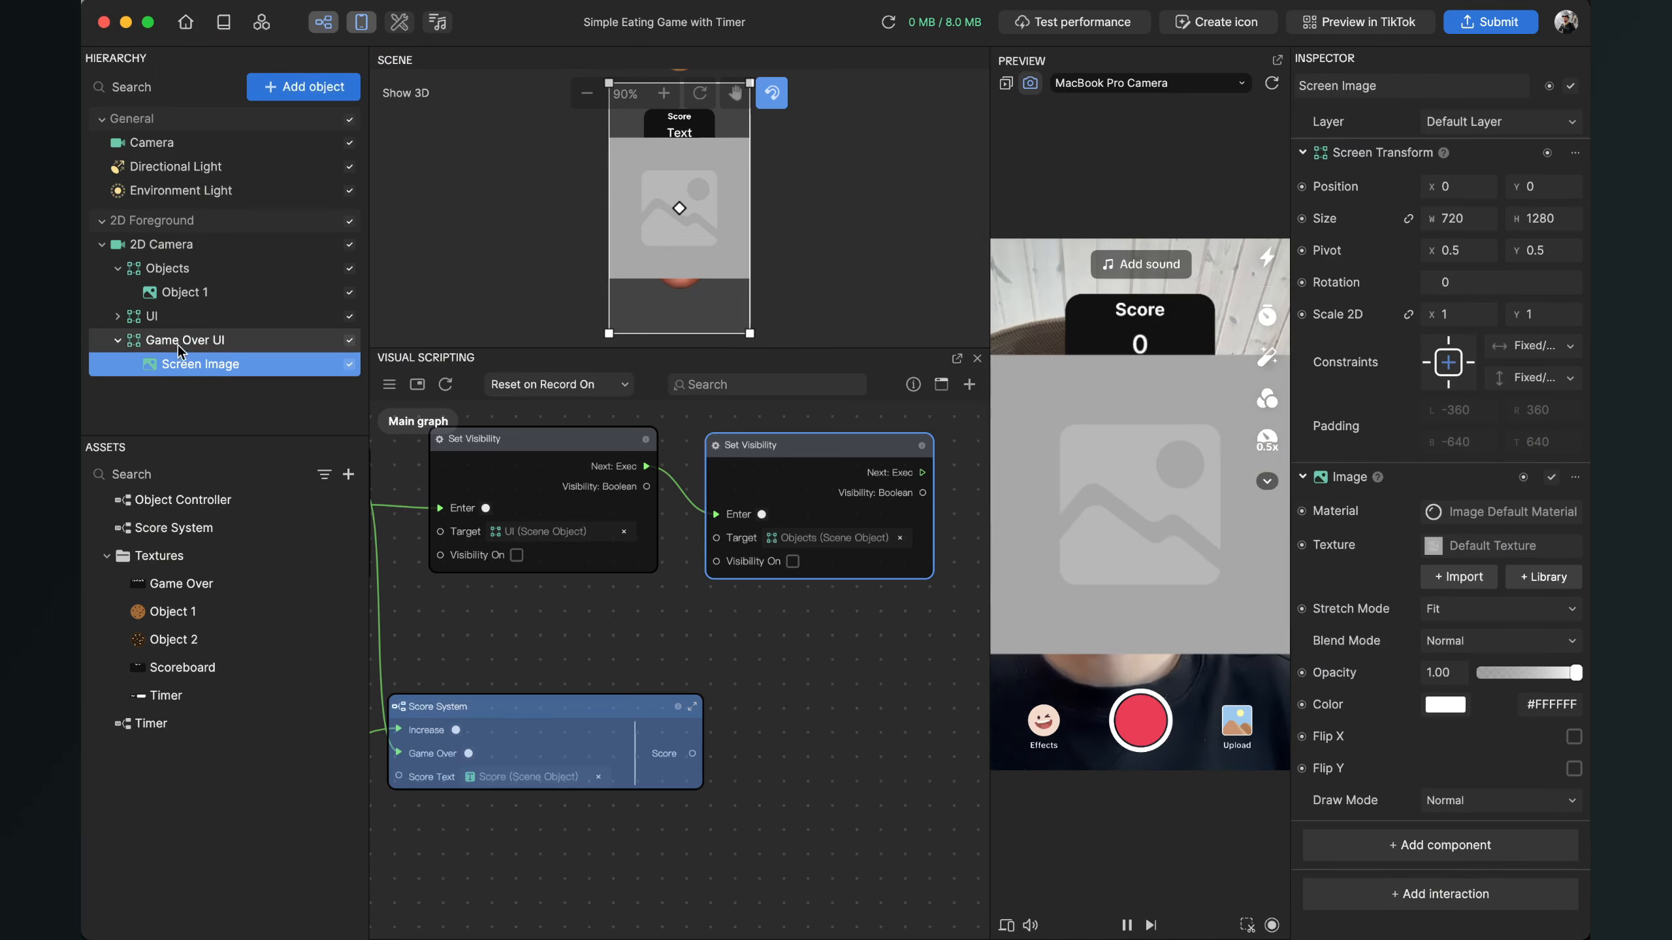
right_click(180, 360)
click(209, 398)
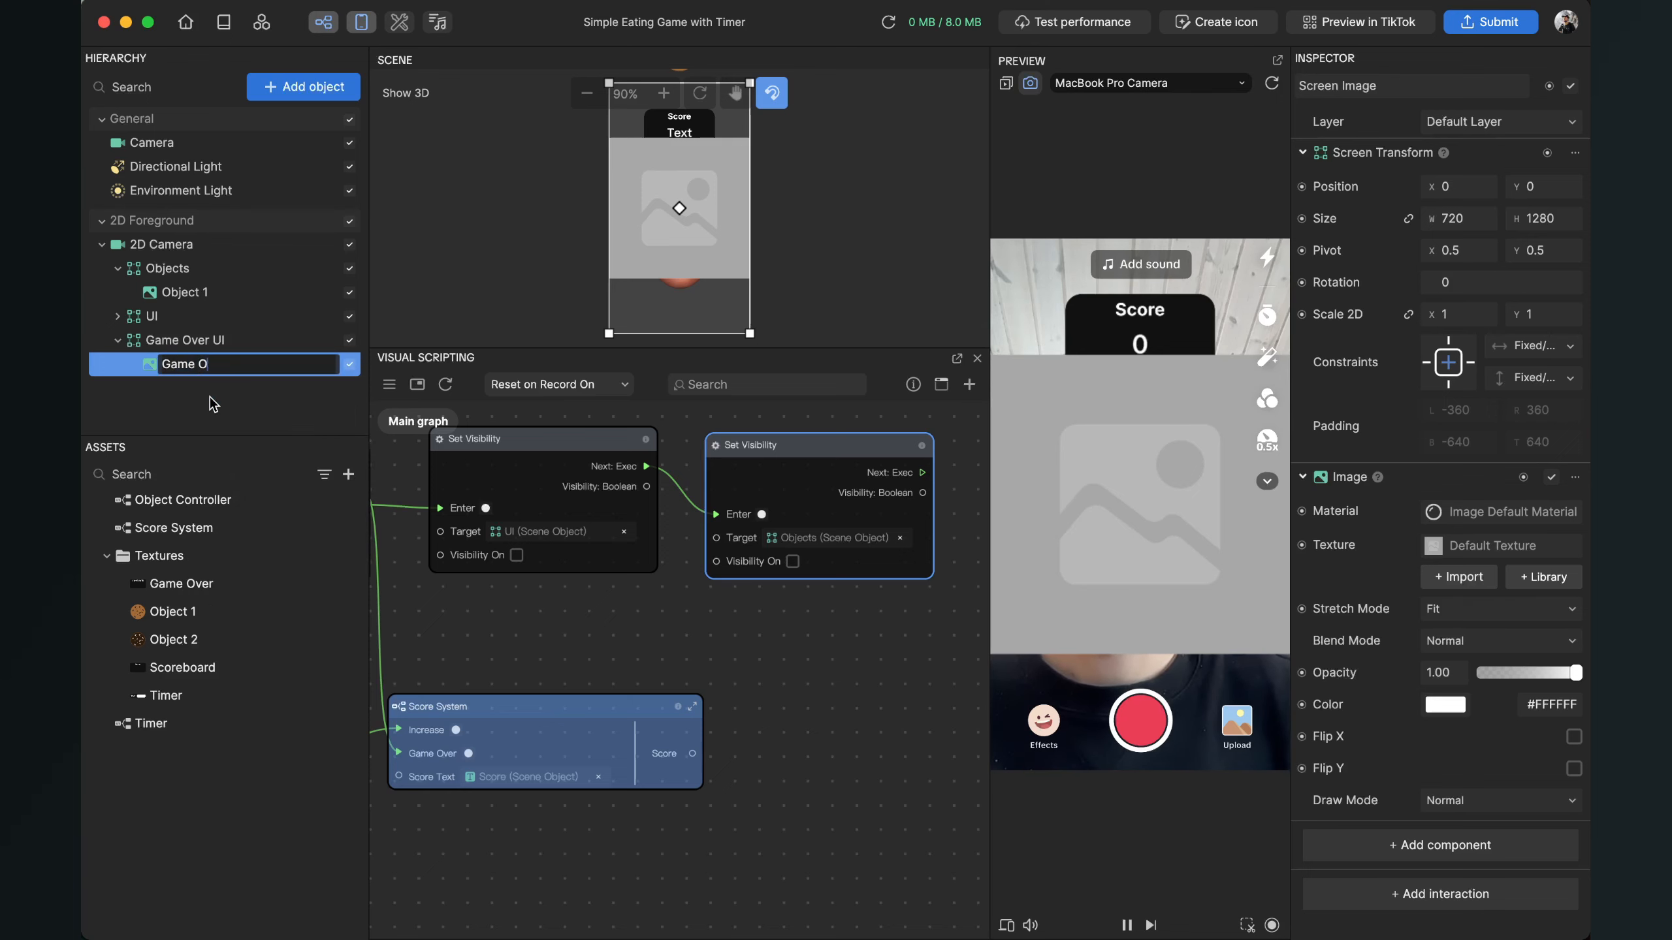
text(Game Over Score)
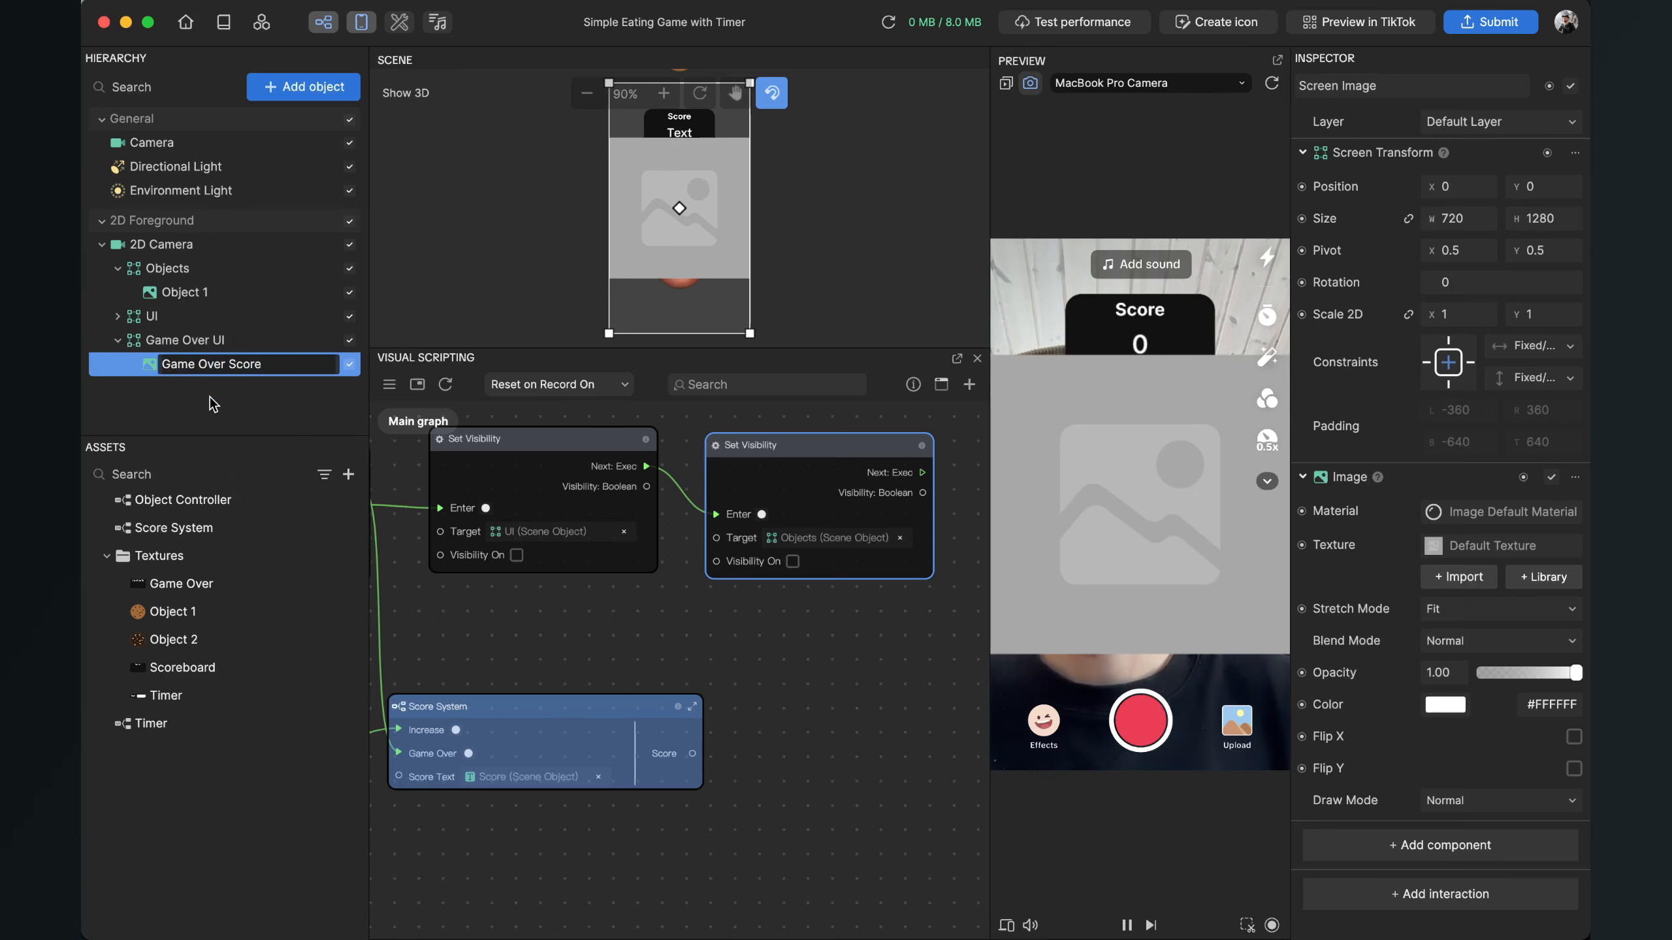
text(board)
key(Return)
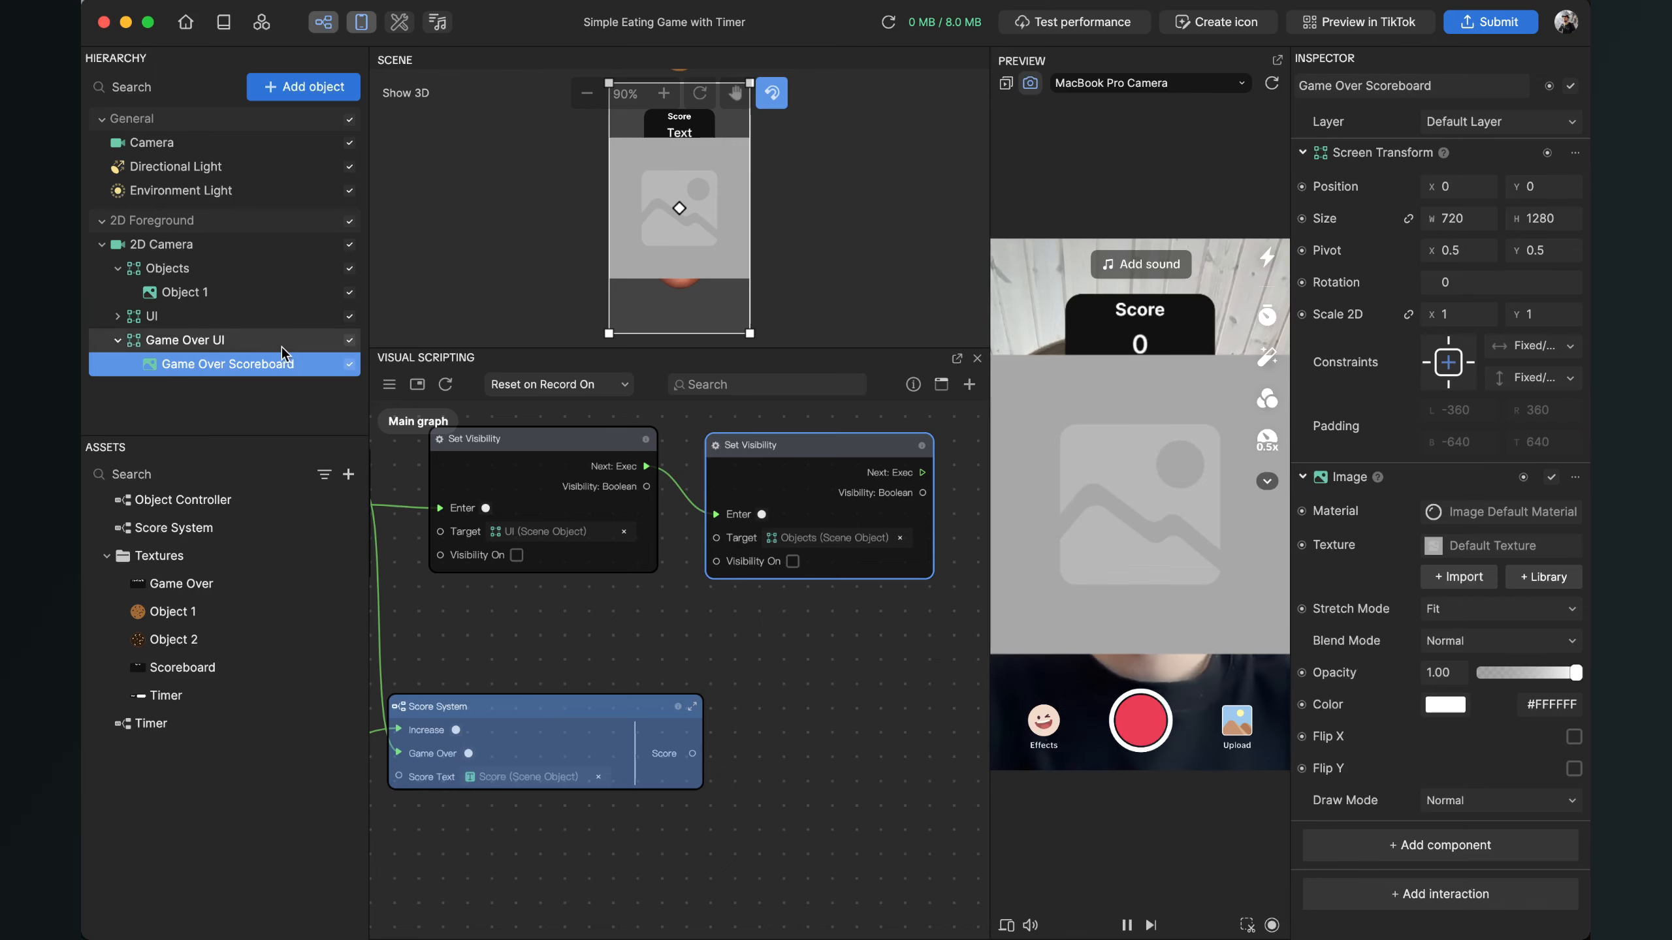
Step: Apply the Game Over texture to the Game Over Scoreboard image and set its 2D scale to 0.6 in X and Y
click(1512, 538)
scroll(1431, 757, down, 10)
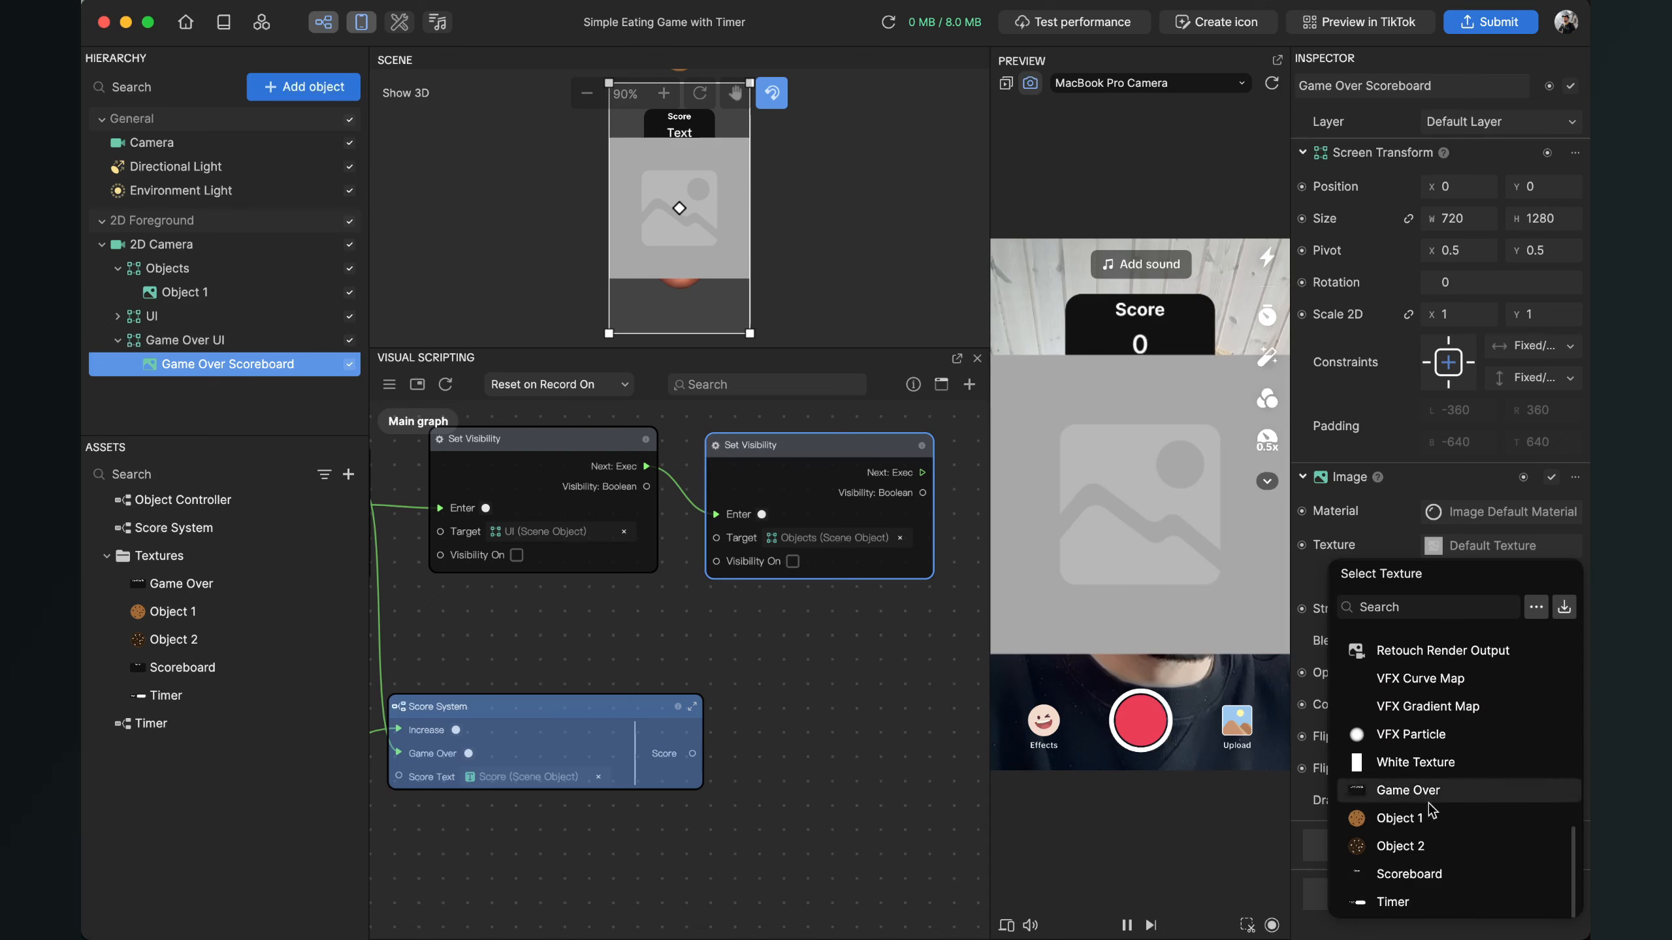
click(1430, 792)
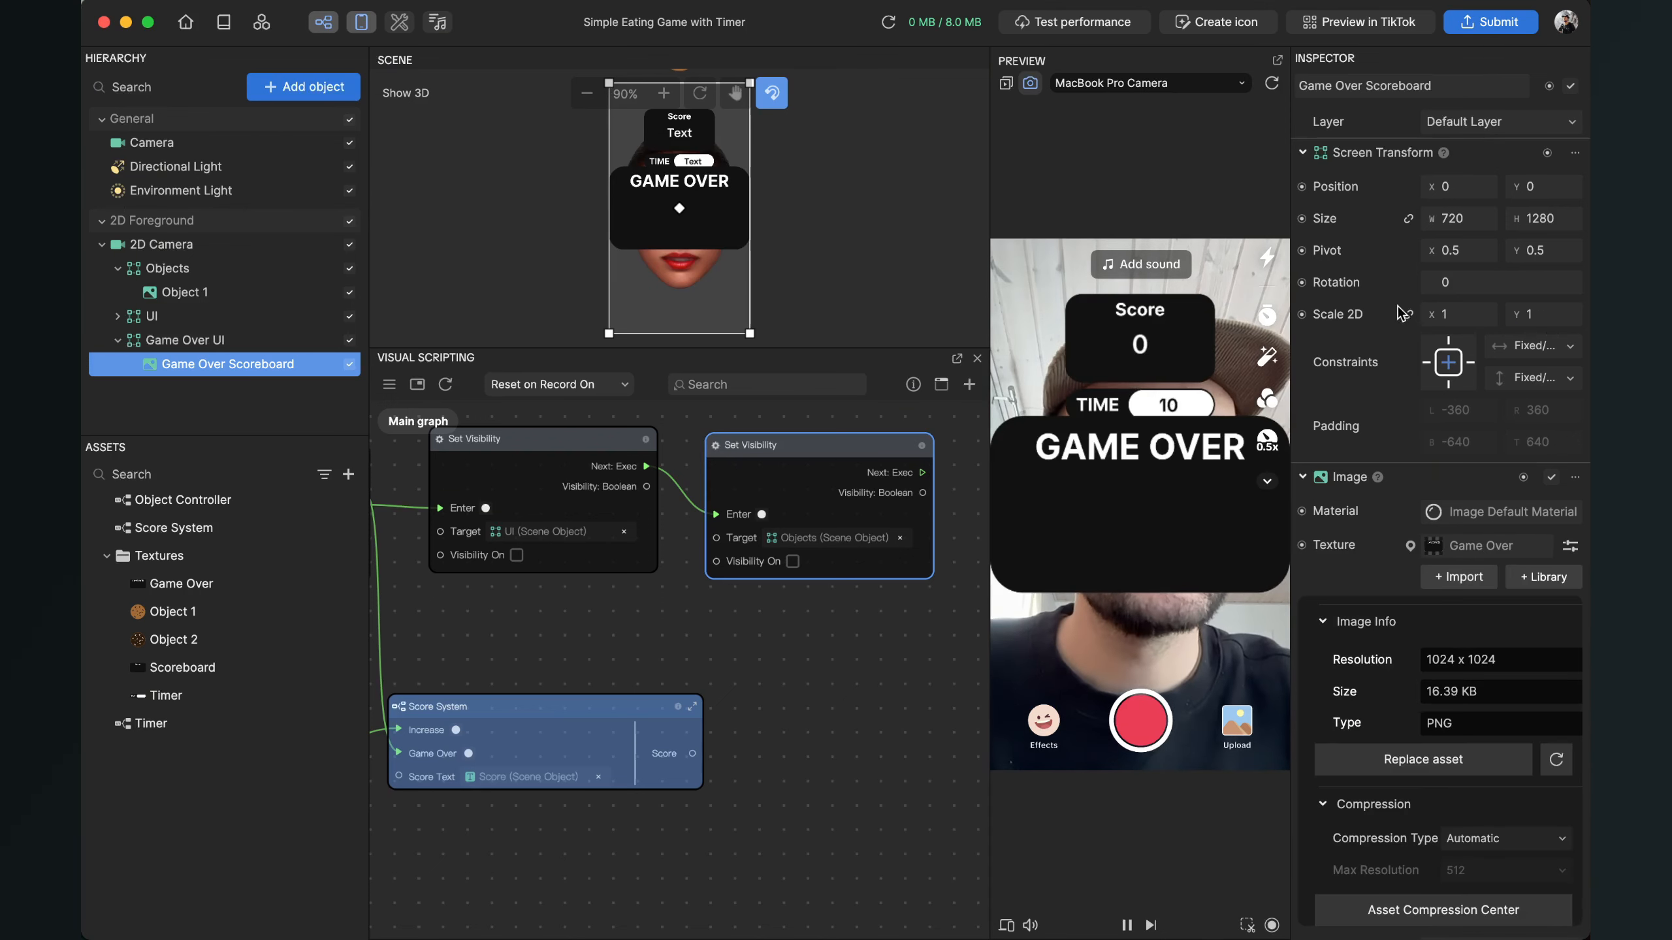
click(1456, 315)
text(0.6)
key(Return)
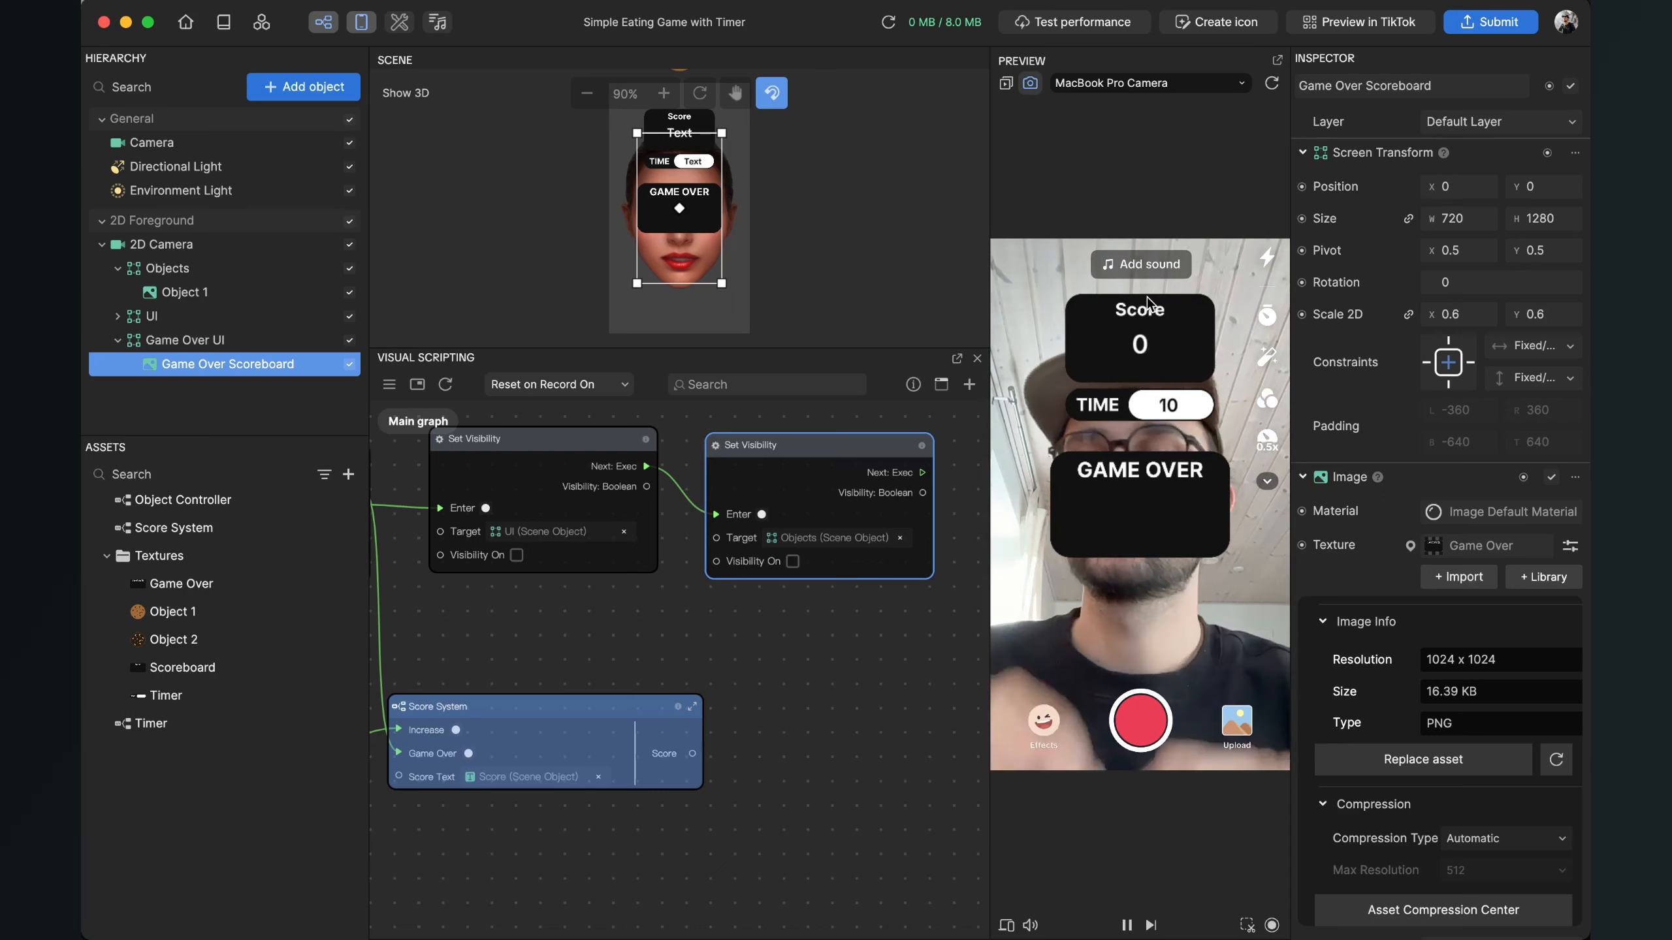
Step: Add a 2D Text inside the Game Over UI object and name it Game Over Score
click(332, 94)
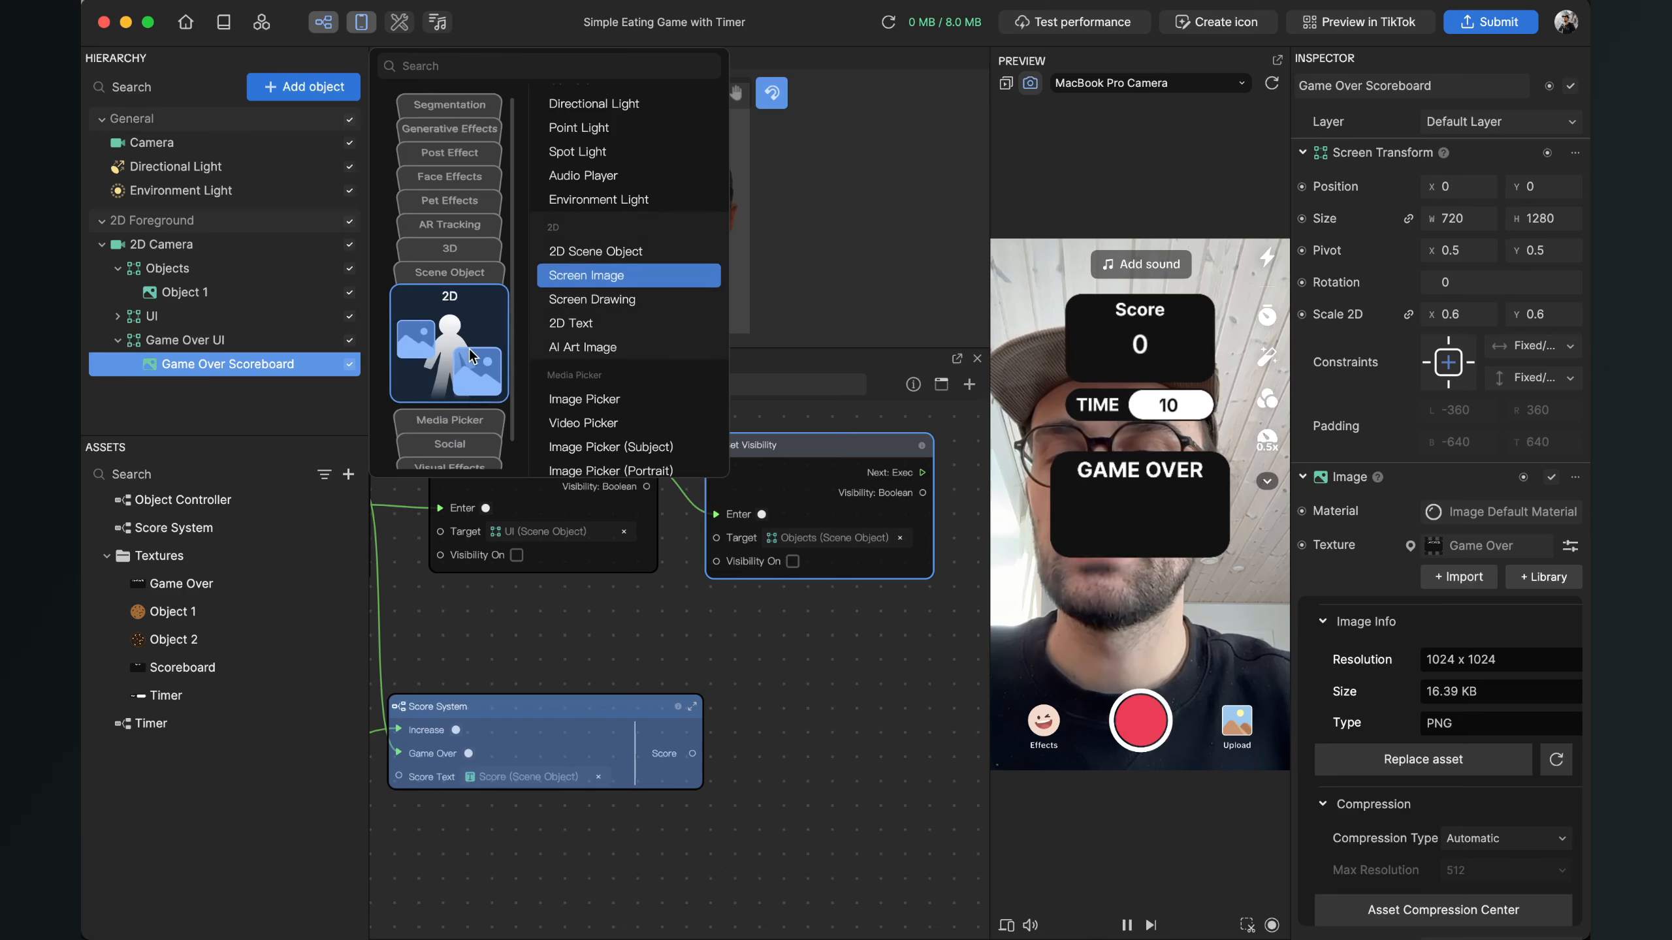
click(598, 327)
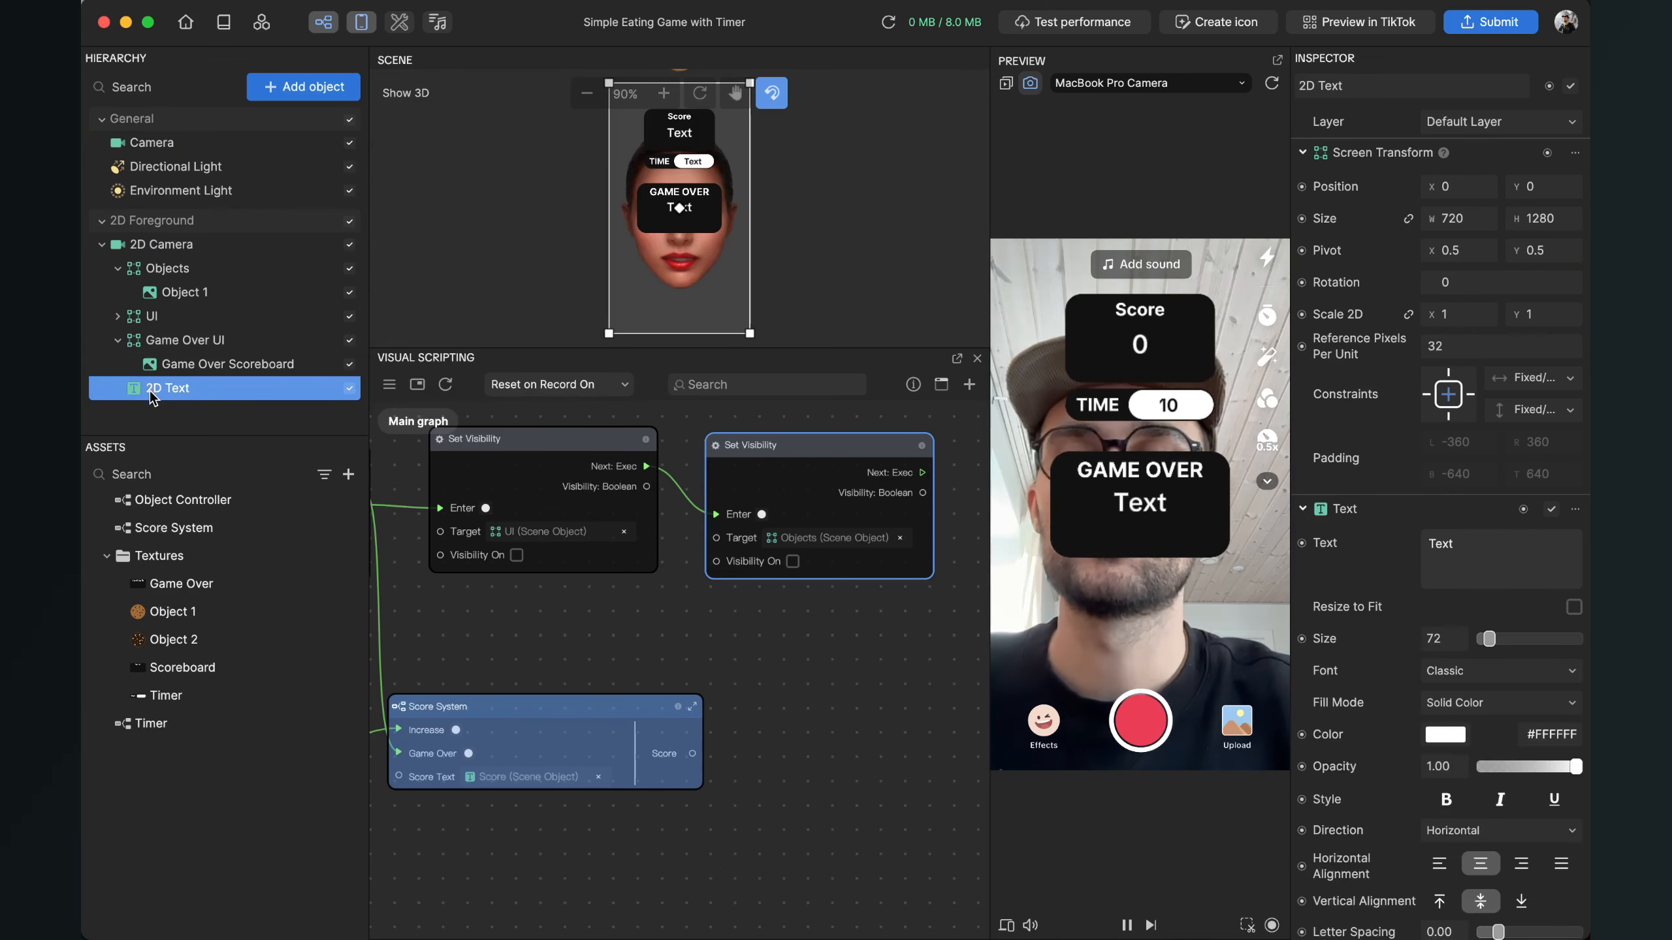
drag(151, 392, 190, 373)
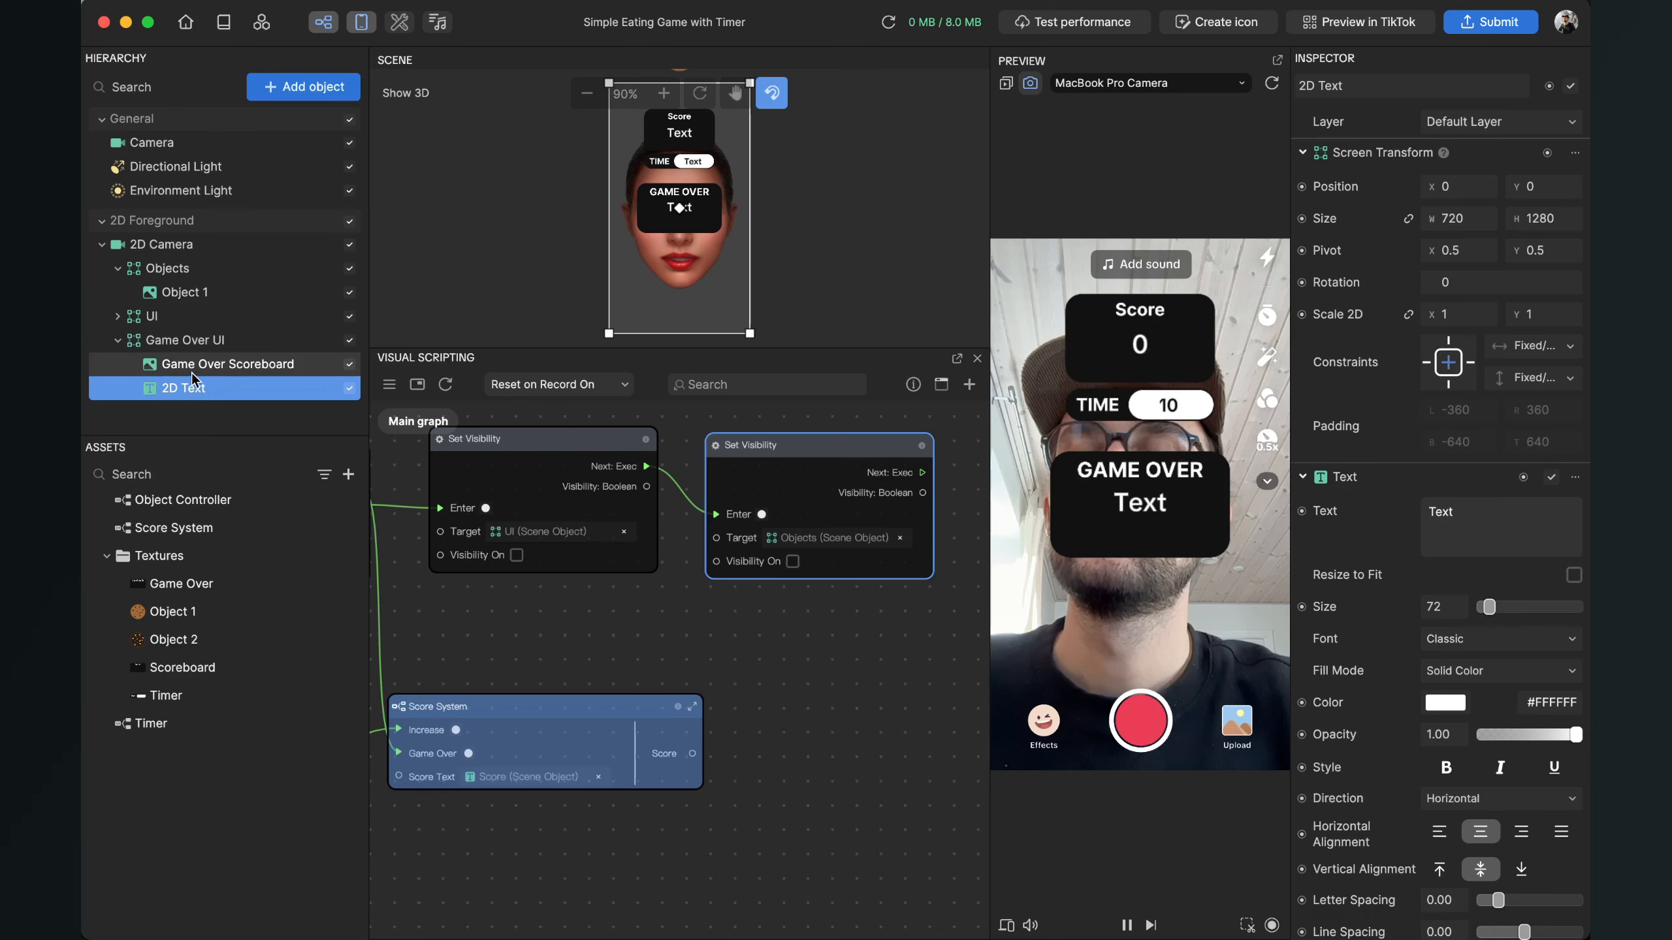
right_click(182, 385)
click(244, 429)
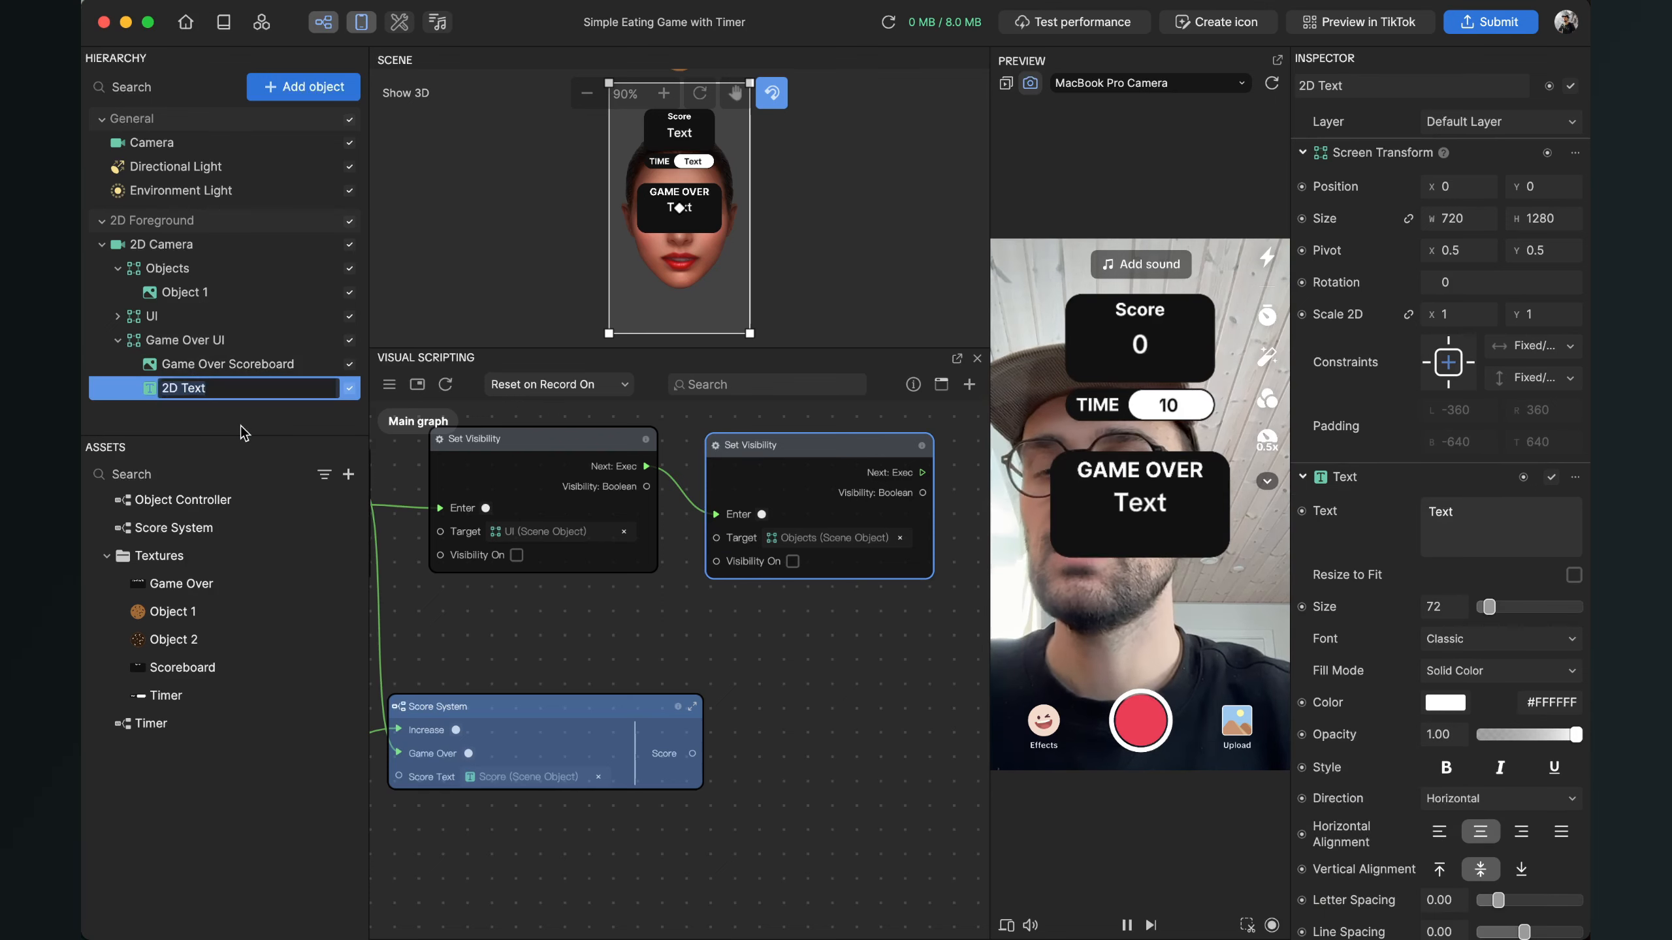
text(Game Over Score)
key(Return)
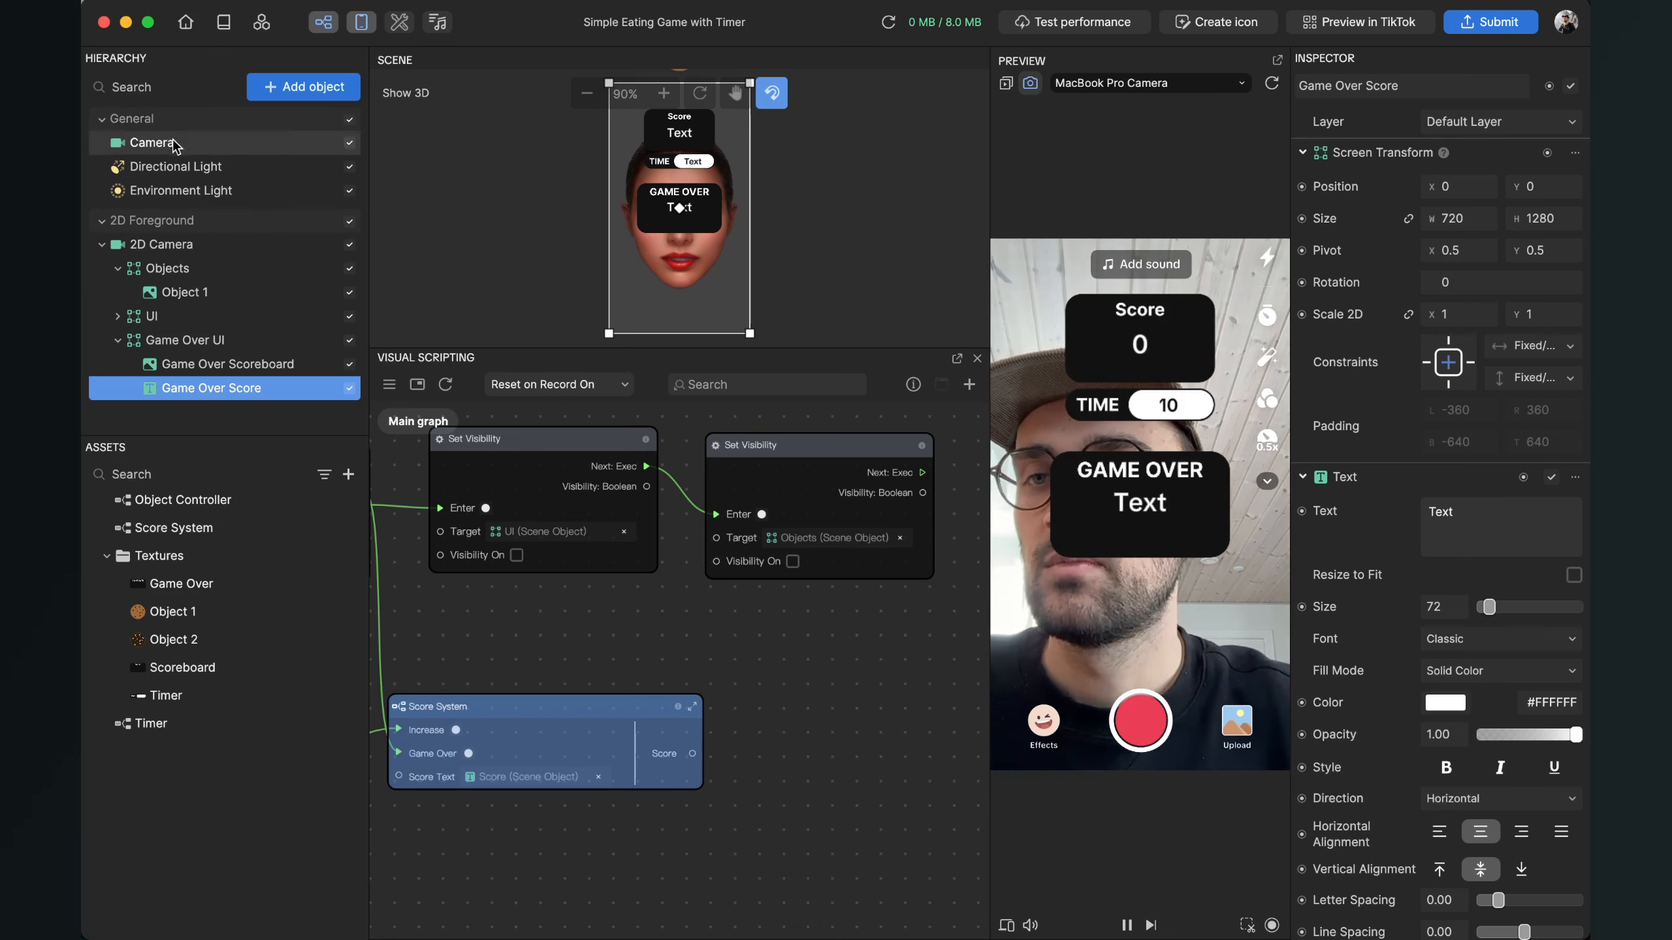
Step: Hide the Game Over UI object in the hierarchy and align the second Set Visibility node with the first
click(349, 340)
scroll(530, 599, down, 3)
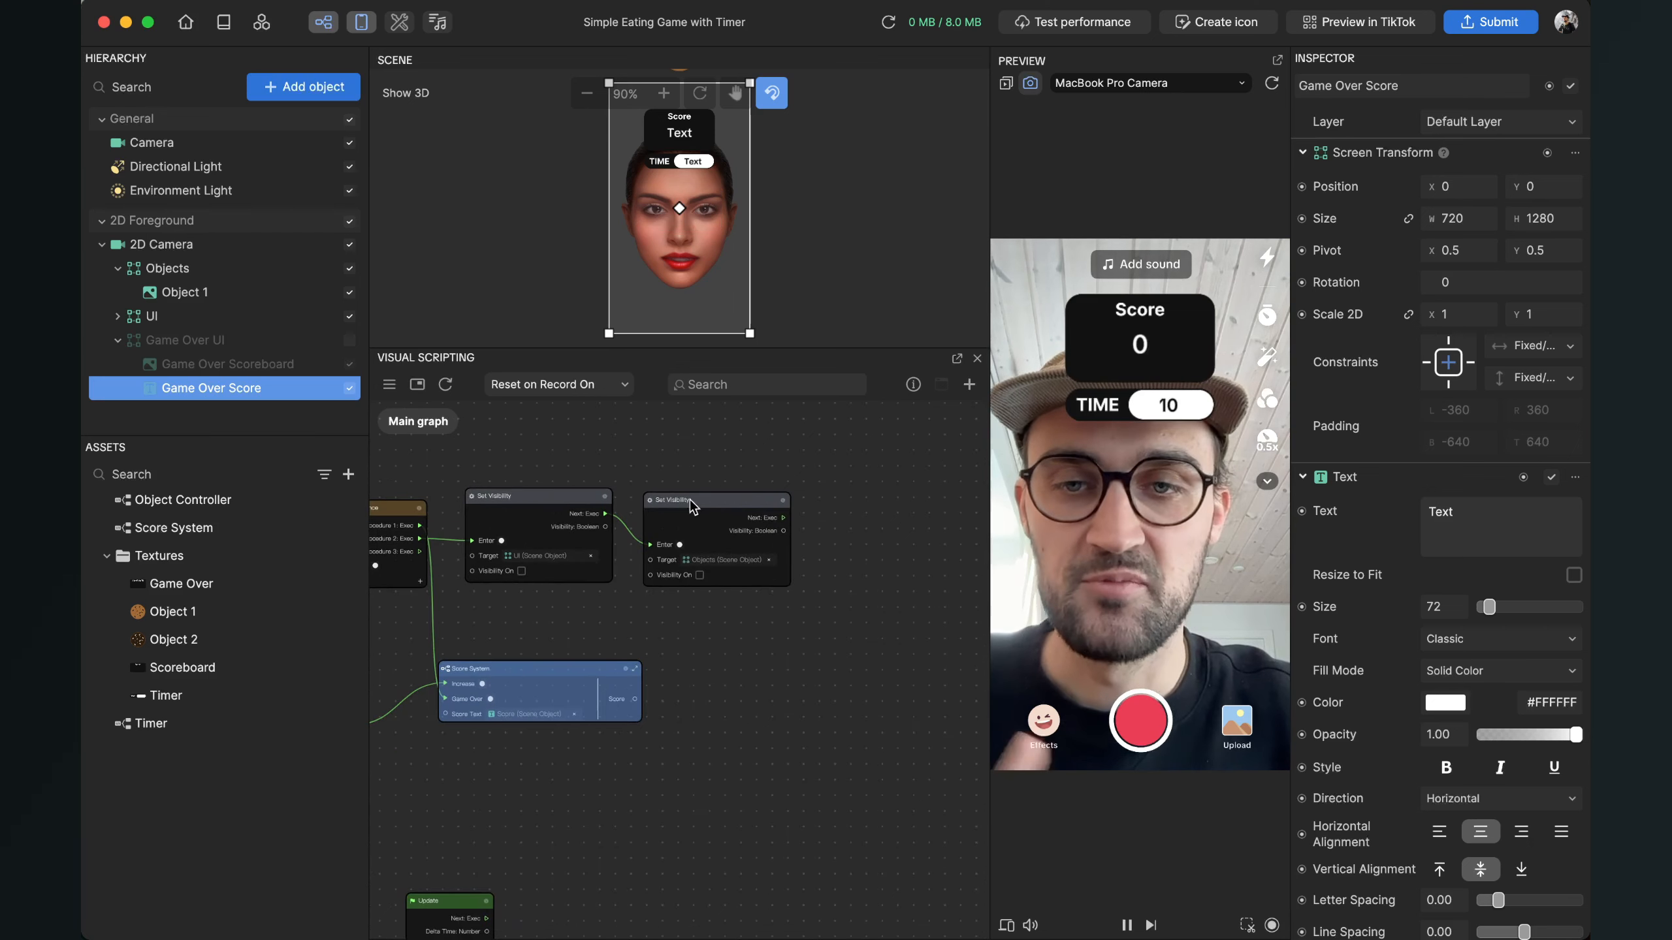
drag(700, 498, 705, 496)
drag(610, 623, 669, 613)
drag(795, 596, 611, 623)
Step: Add a third Set Visibility node connected to the Next output of the node that targets Objects
scroll(612, 622, up, 3)
drag(691, 512, 823, 544)
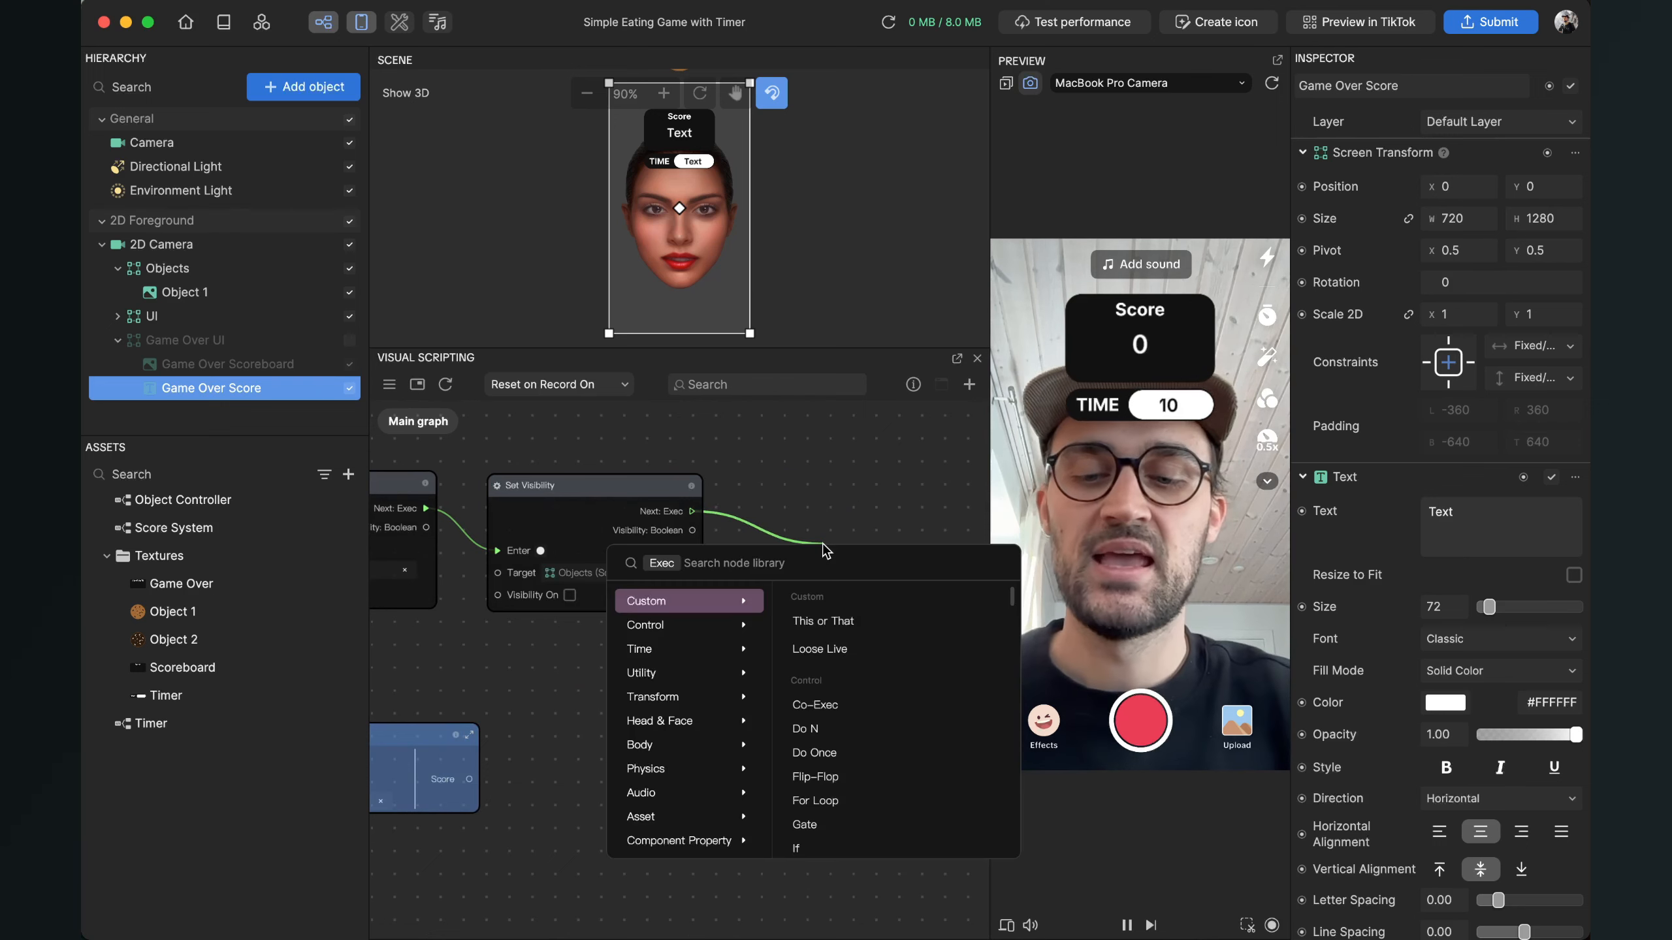
text(set)
key(Down)
key(Down)
key(Down)
key(Down)
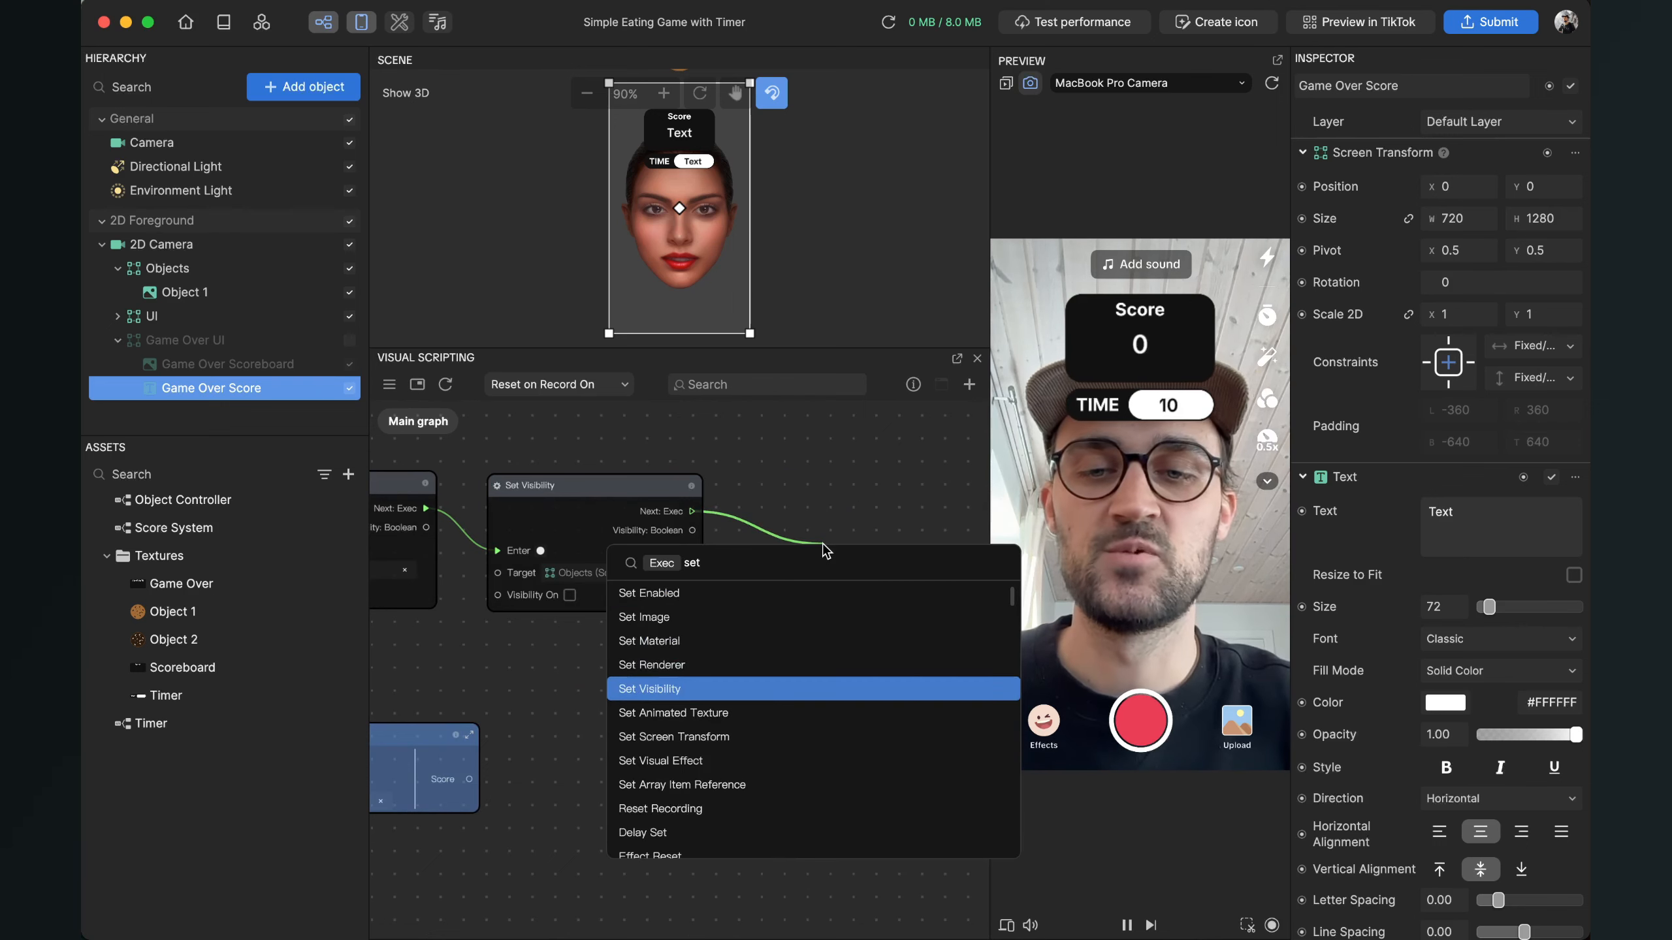
key(Return)
Step: Set the third Set Visibility node's target to the Game Over UI scene object
scroll(727, 499, right, 2)
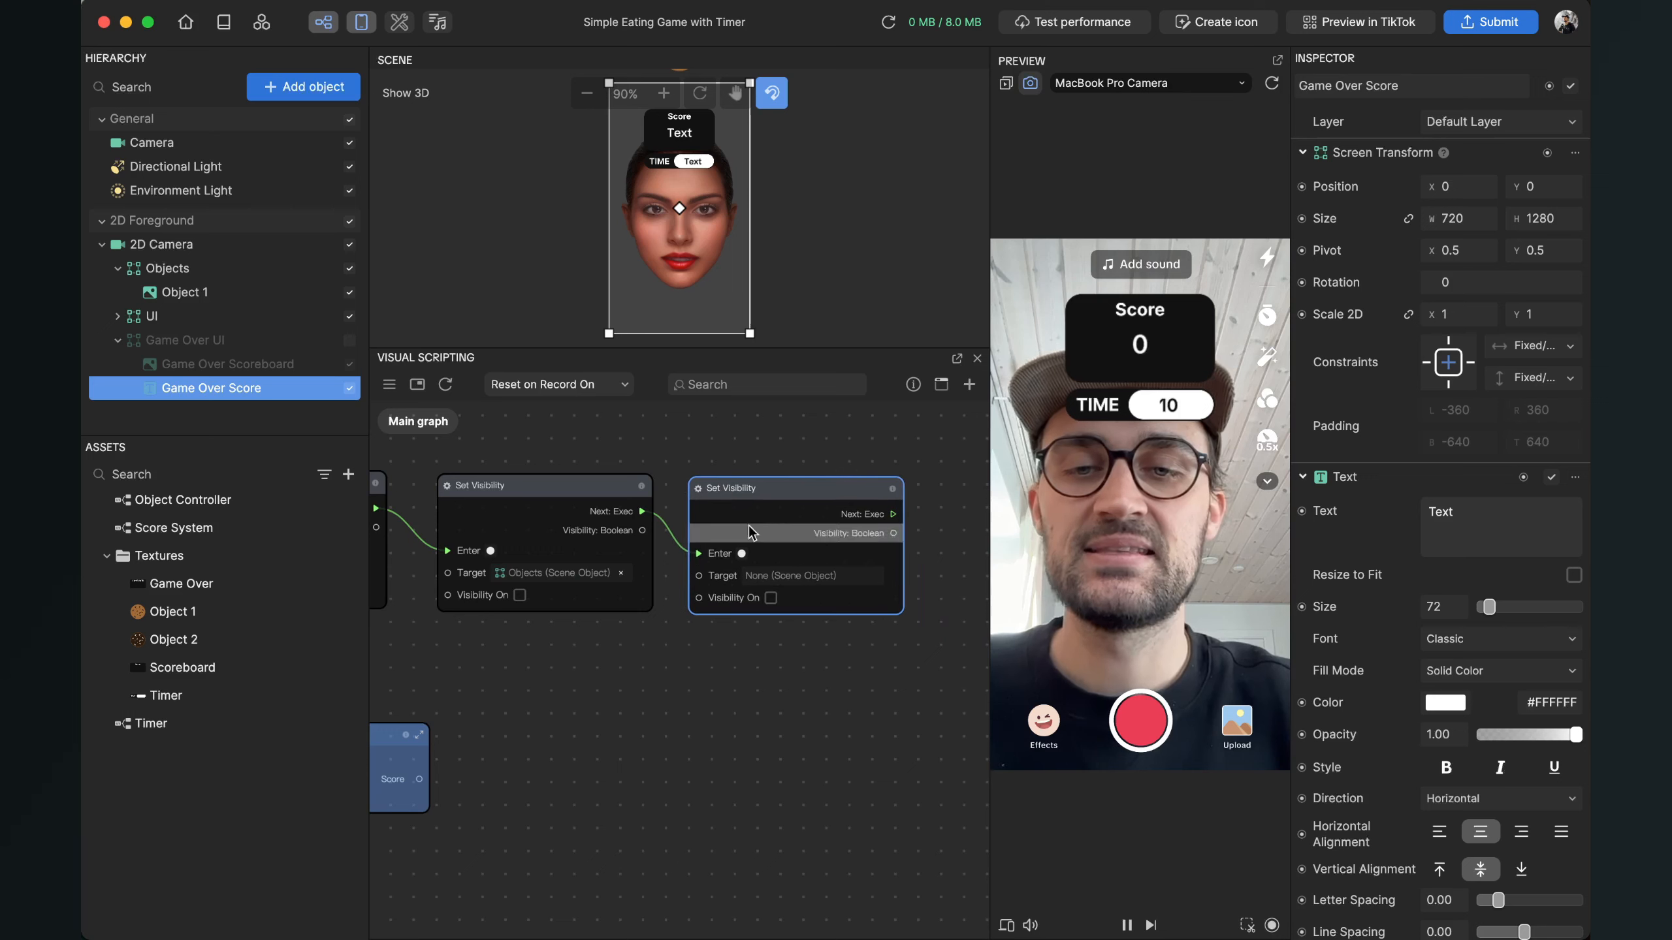
click(763, 572)
scroll(823, 428, down, 3)
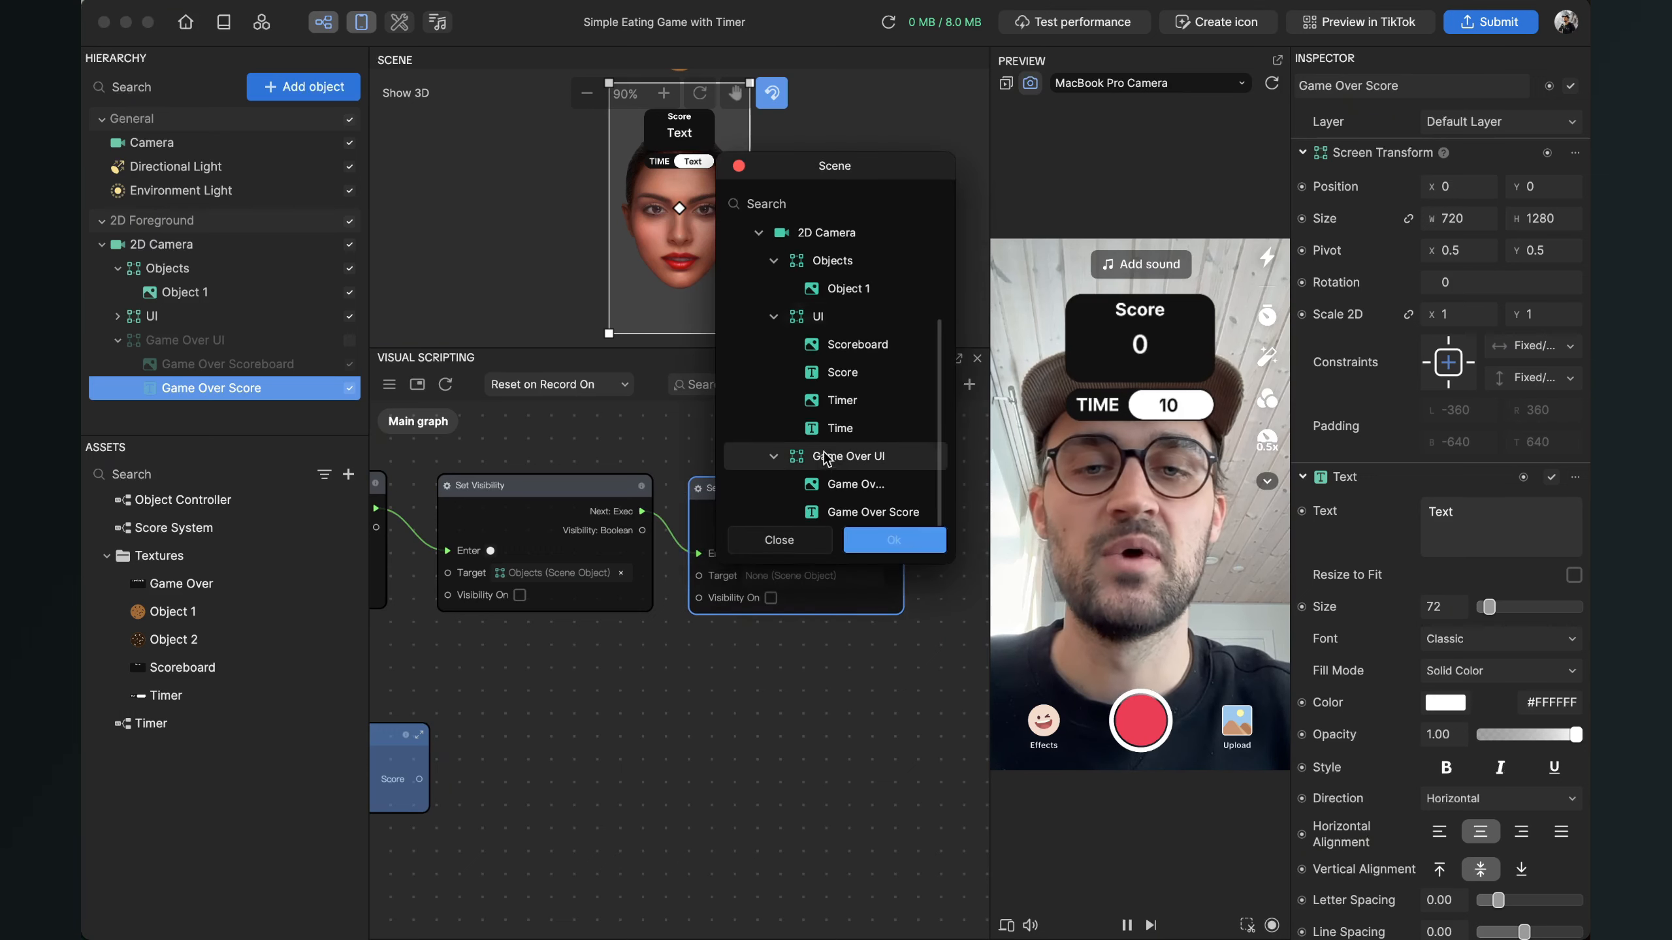
click(831, 458)
click(890, 537)
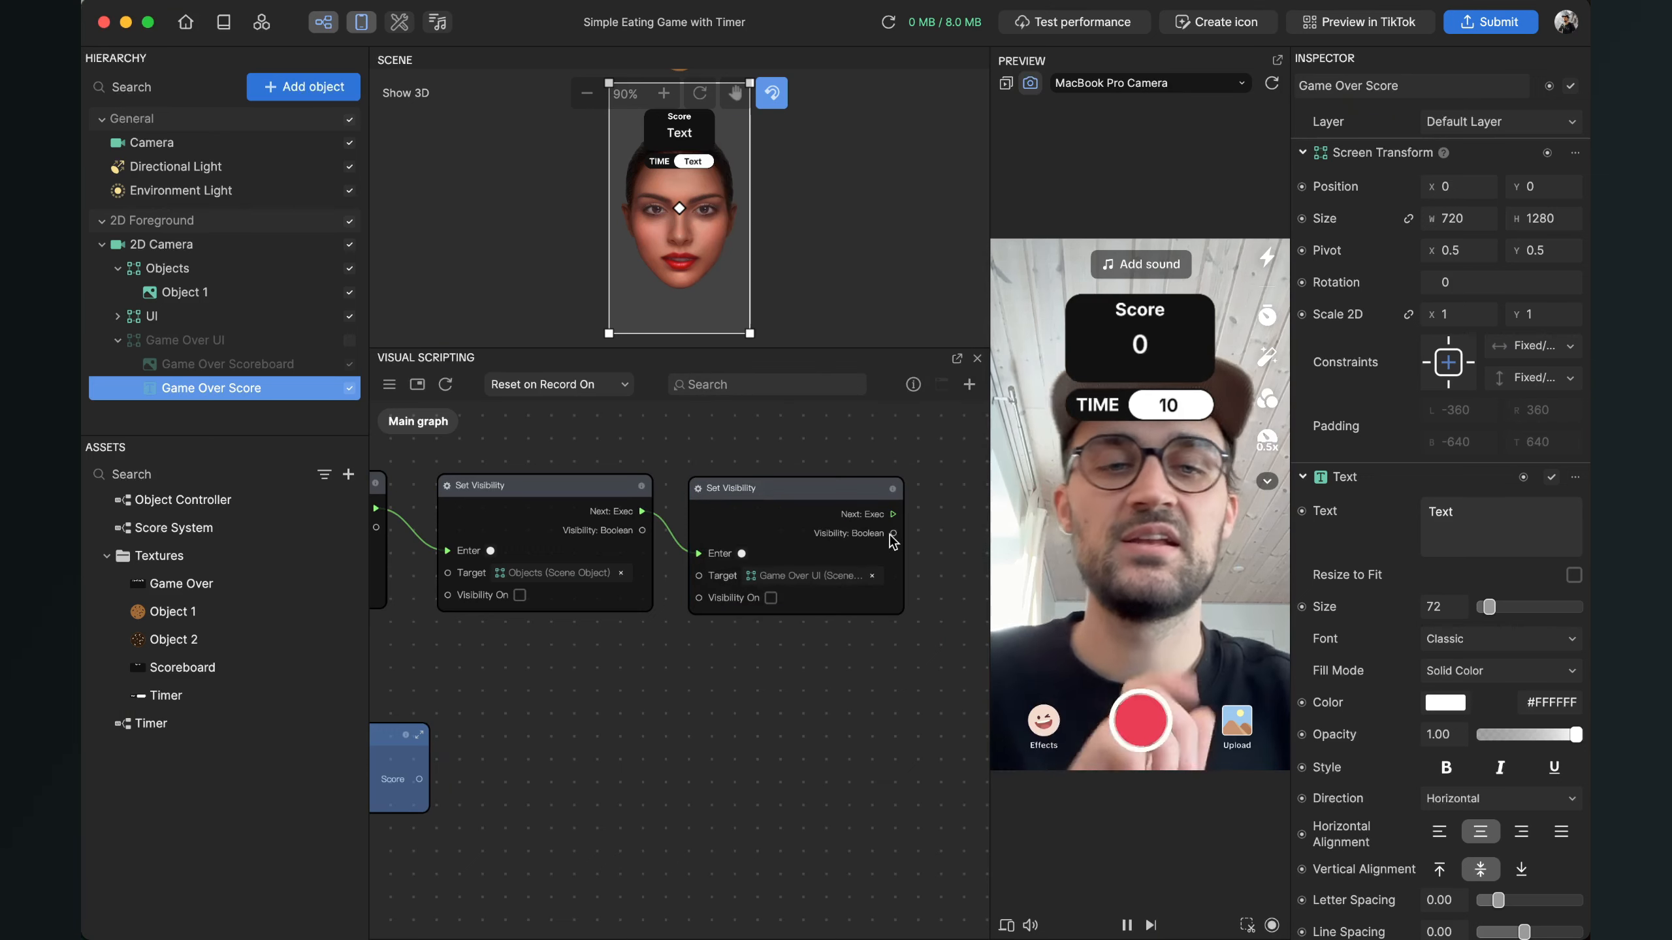
Step: Turn on Visibility On in the Game Over UI Set Visibility node and move the Score System node underneath the Set Visibility nodes
click(771, 598)
scroll(775, 660, down, 3)
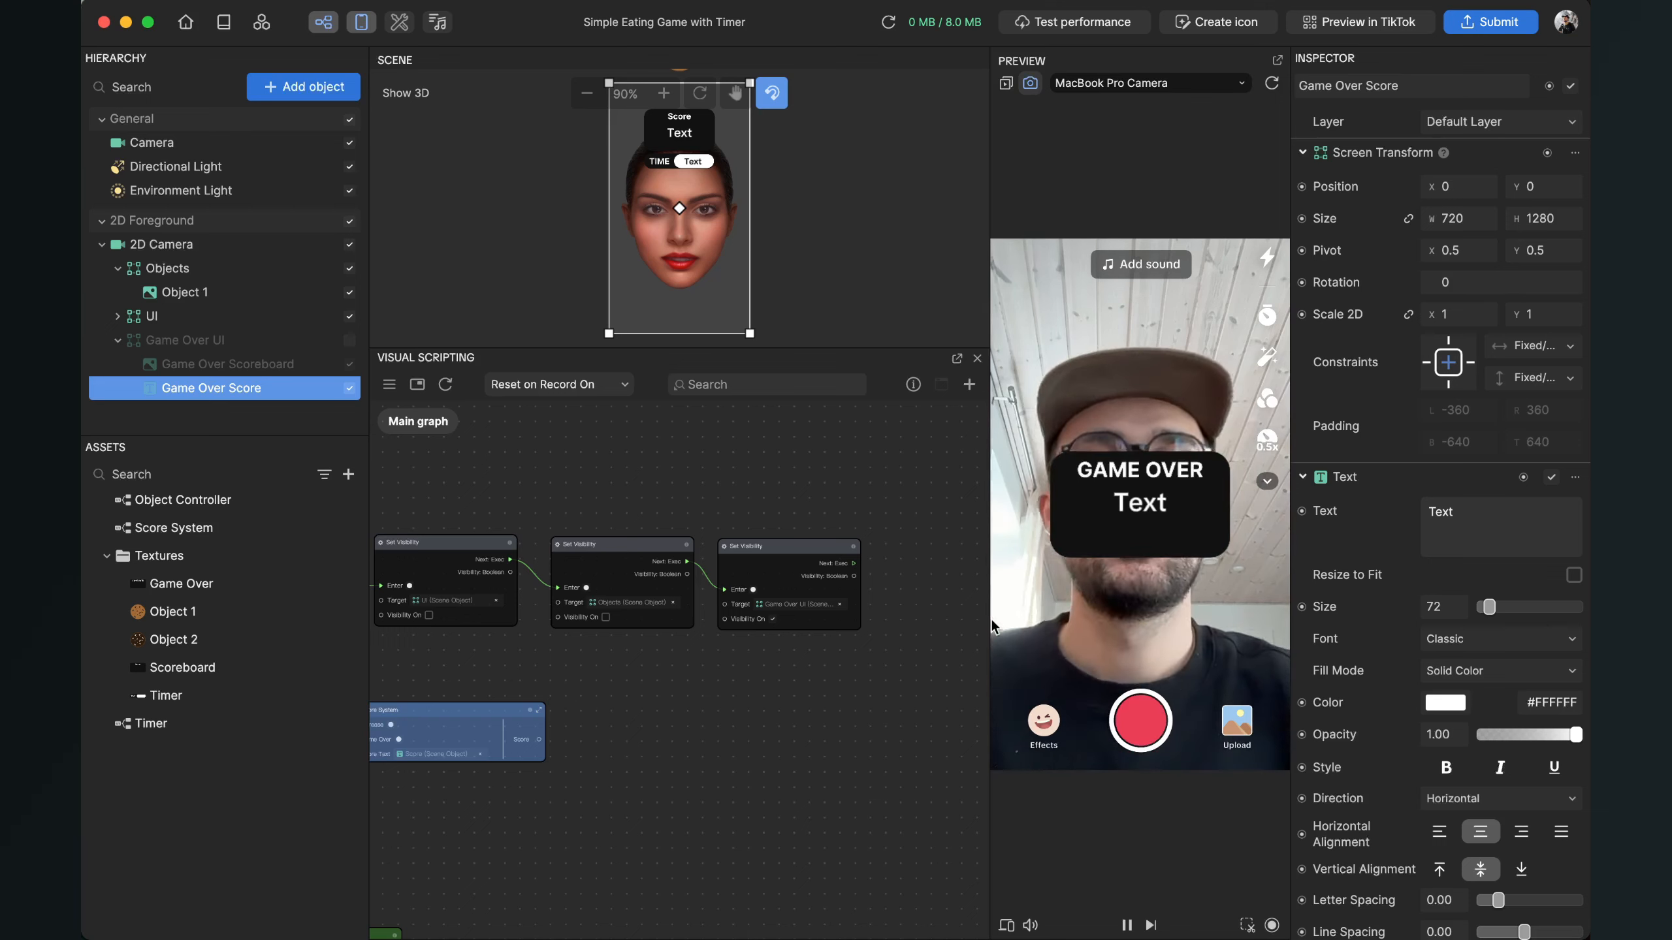
drag(496, 718, 738, 691)
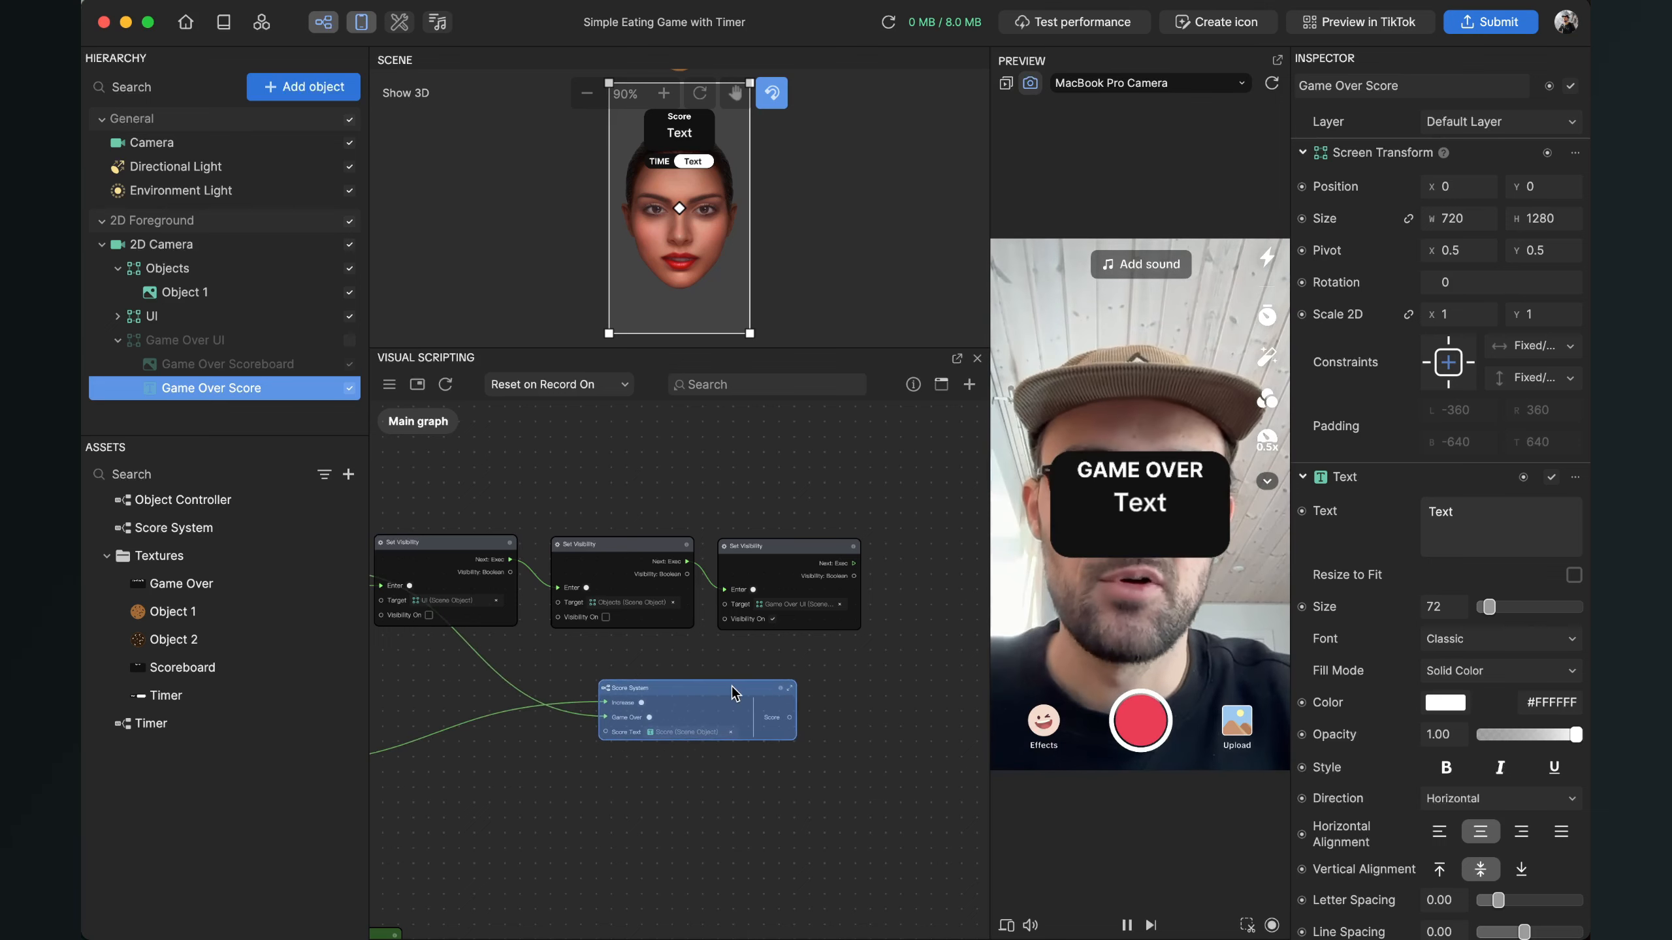
scroll(732, 690, up, 4)
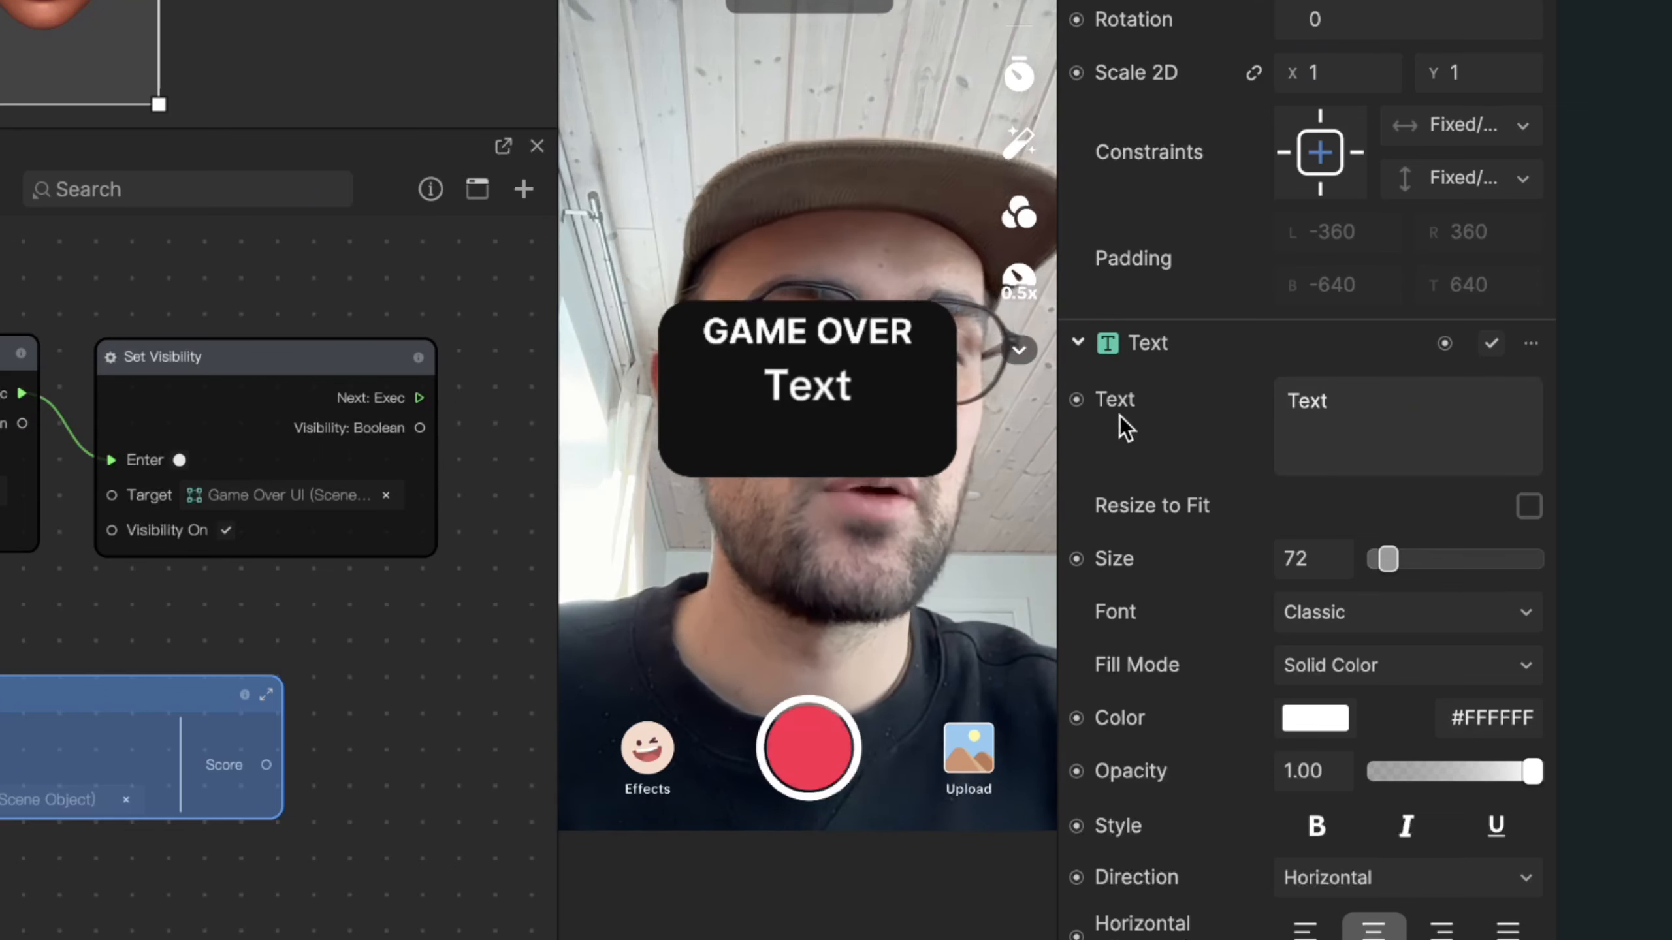
Step: Create a Set Text node for the Game Over Score text and place it beside the last Set Visibility node
click(1078, 402)
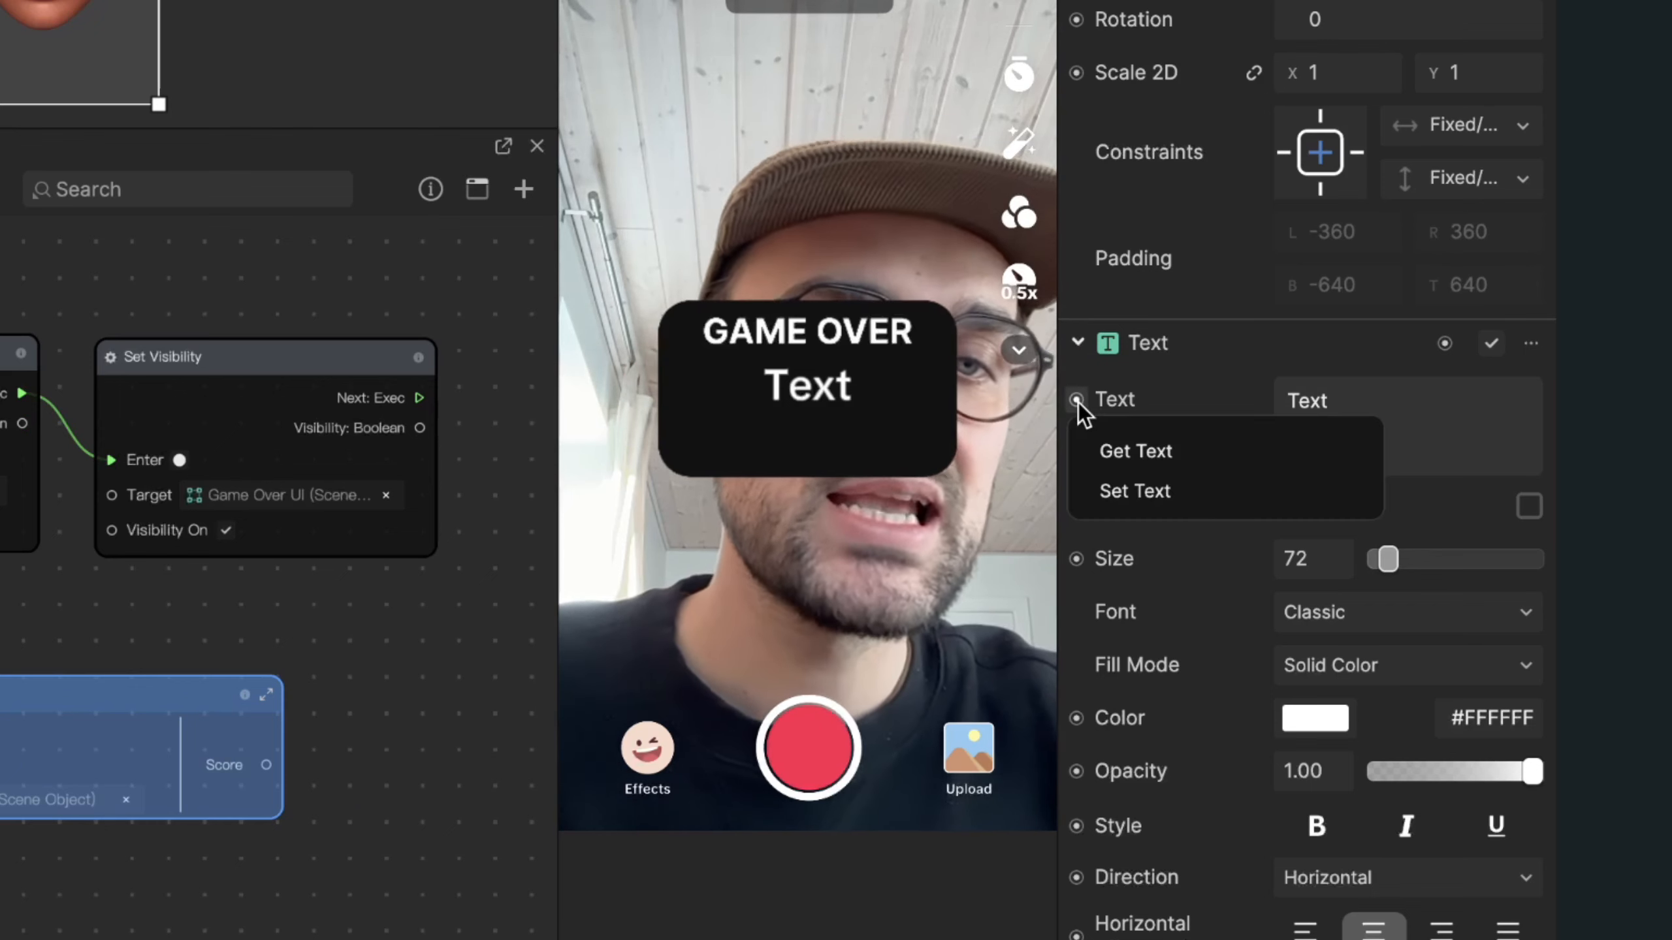
click(1139, 499)
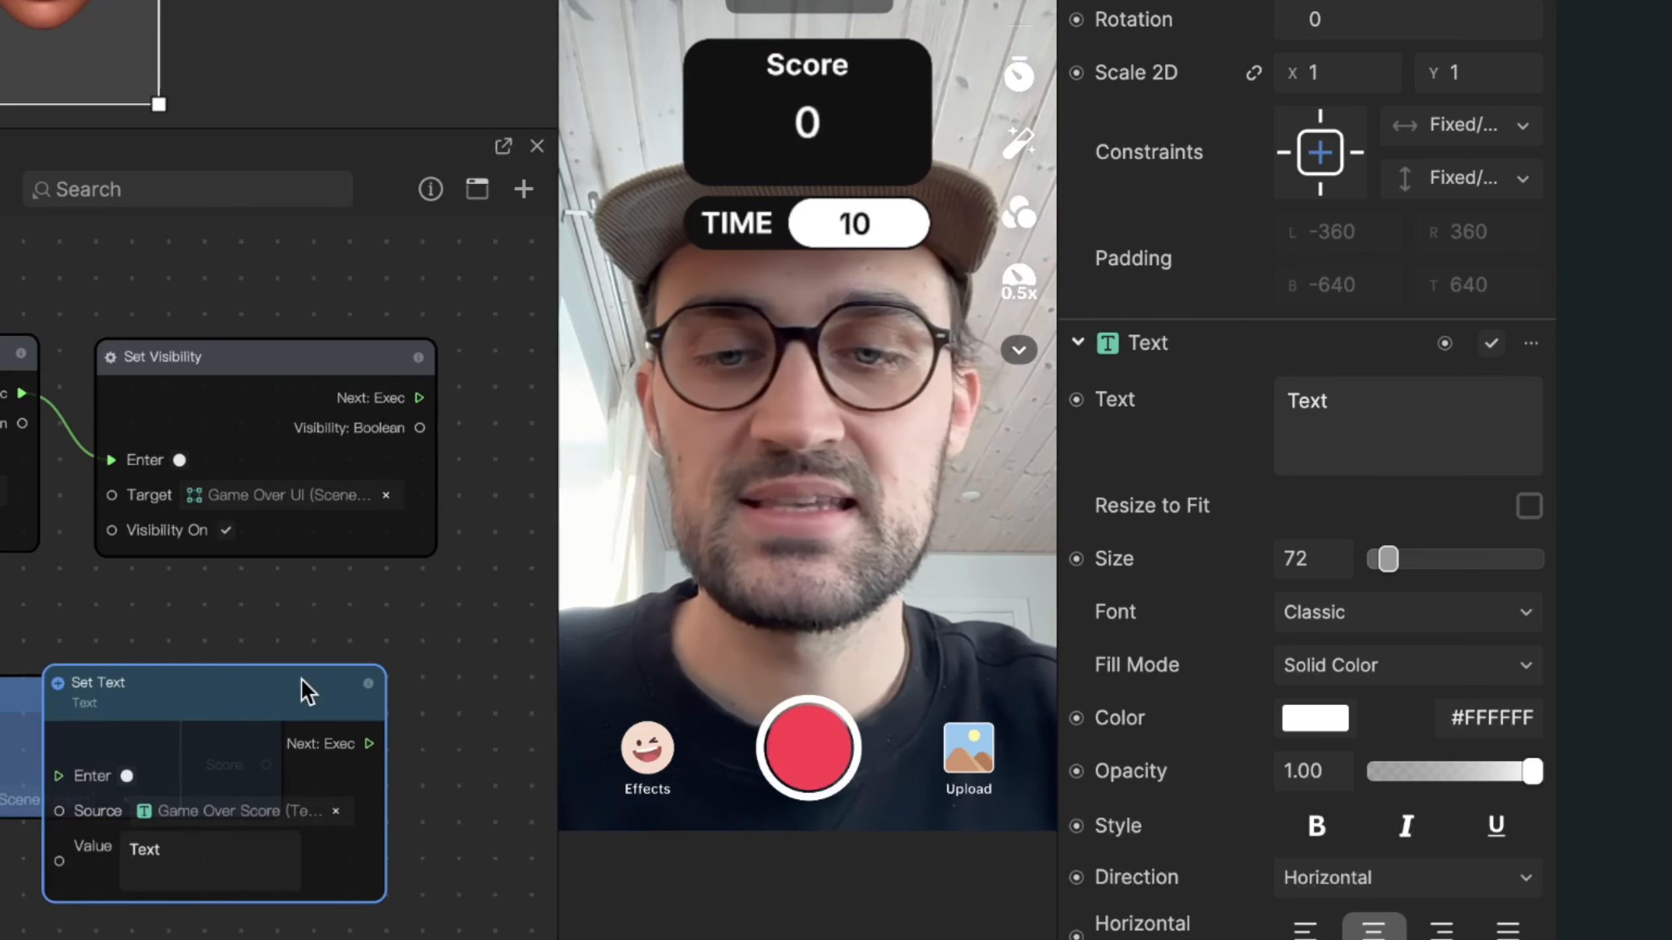
drag(220, 706, 493, 606)
scroll(119, 631, right, 5)
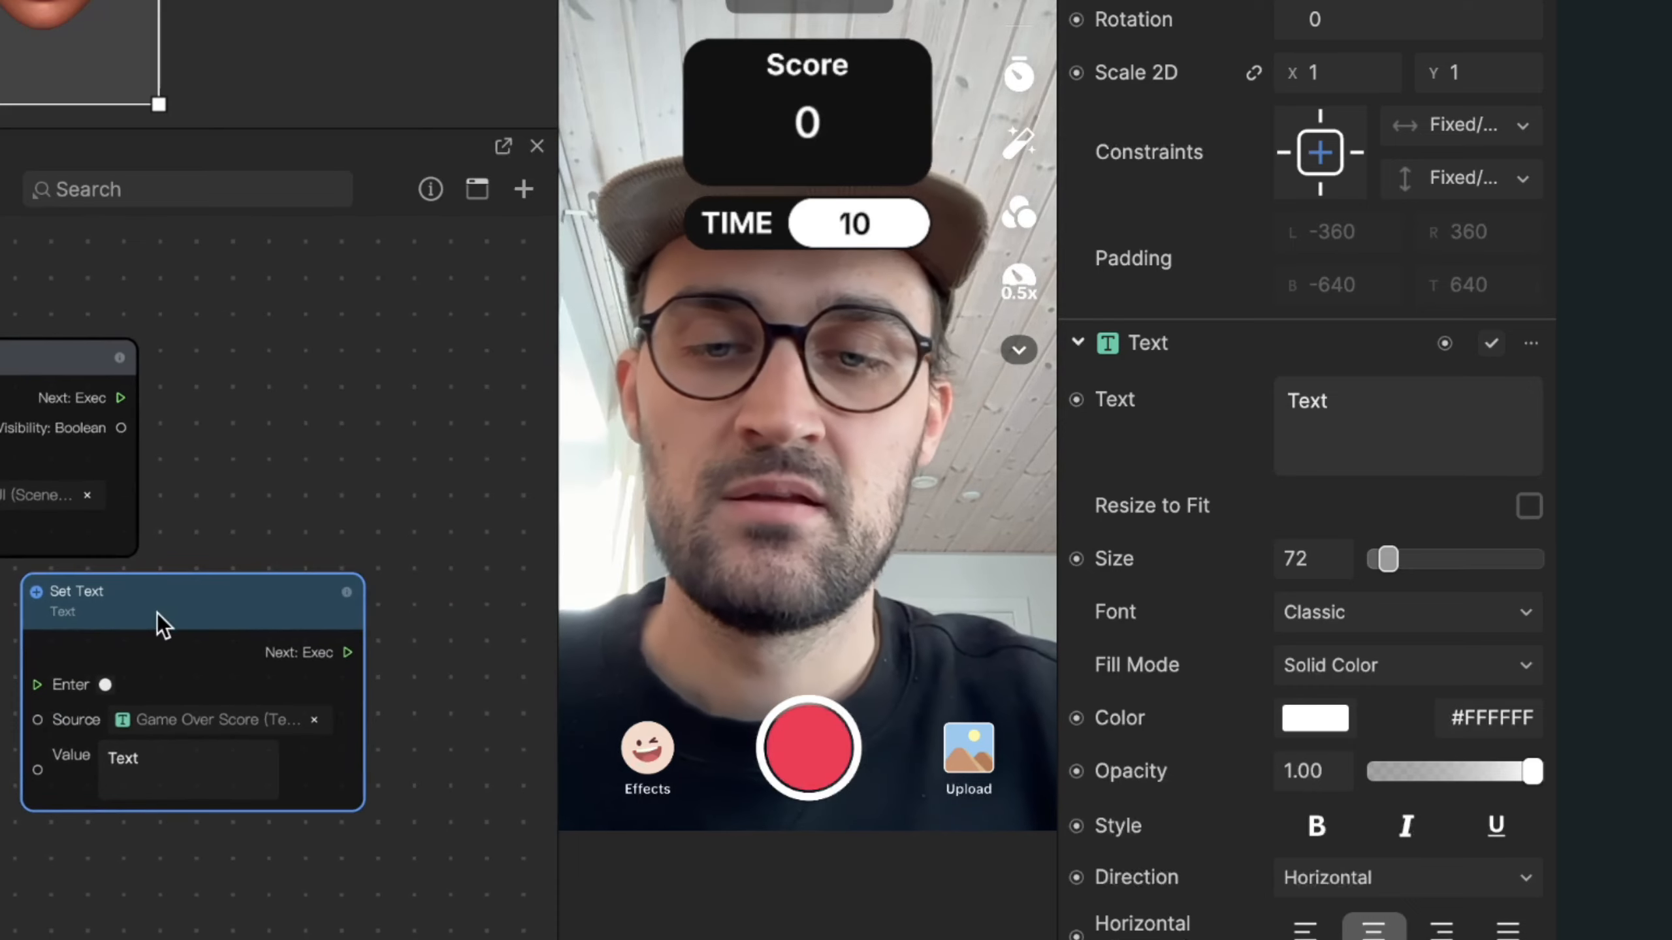
drag(158, 619, 369, 508)
scroll(2, 655, down, 2)
scroll(2, 657, down, 2)
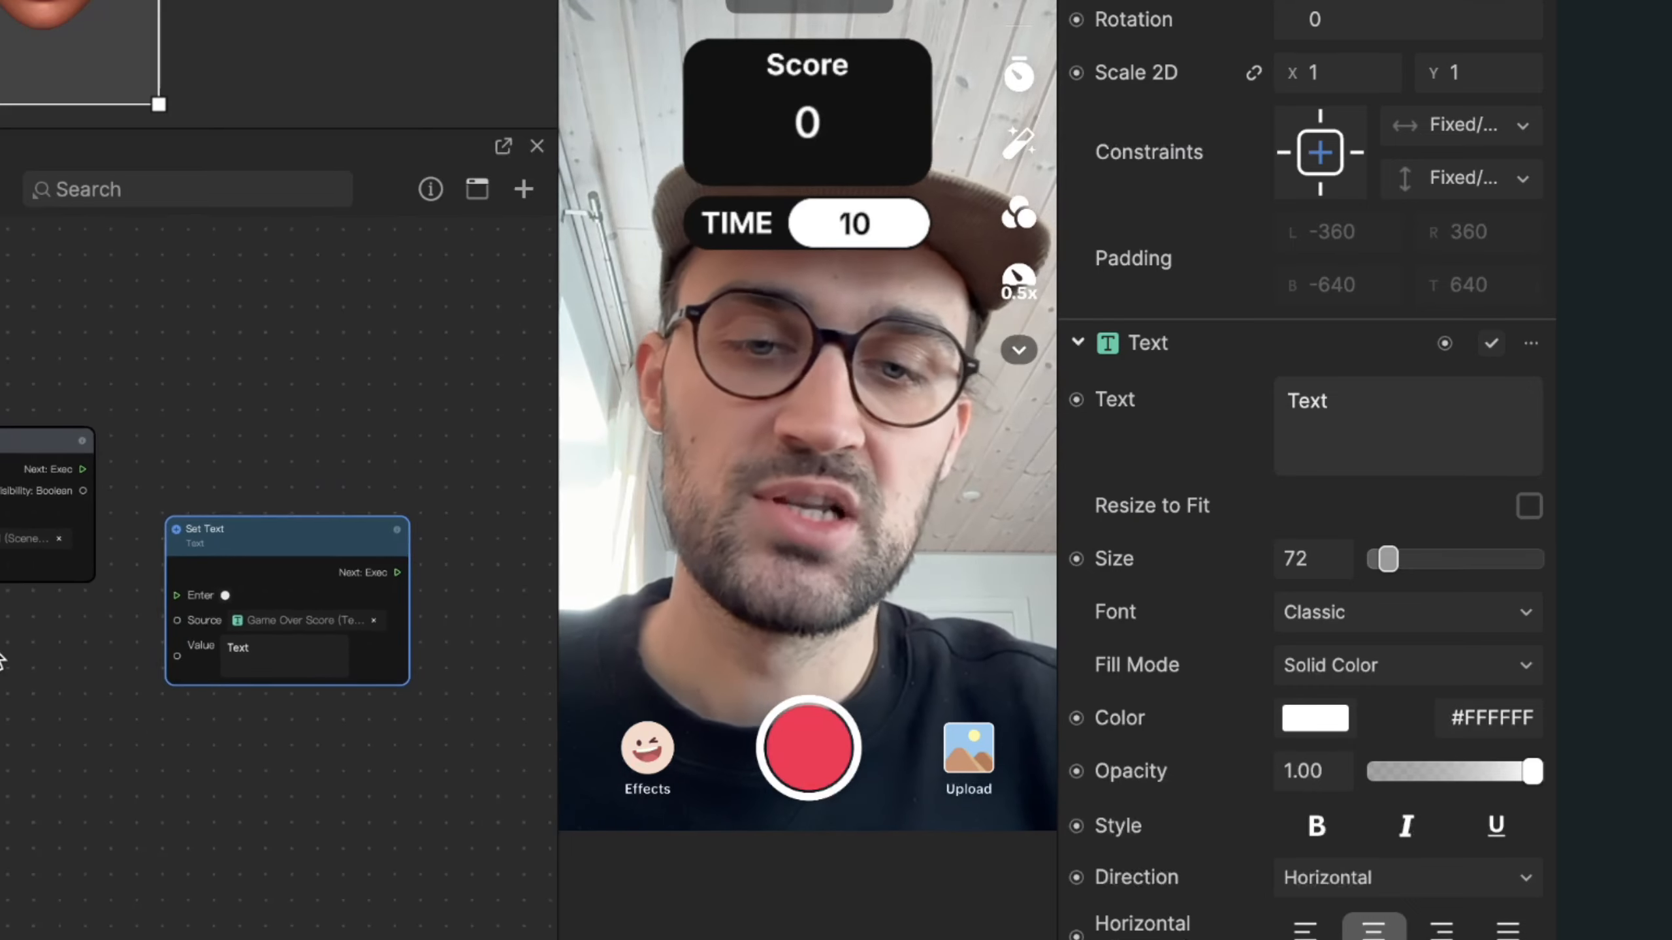
scroll(2, 657, up, 5)
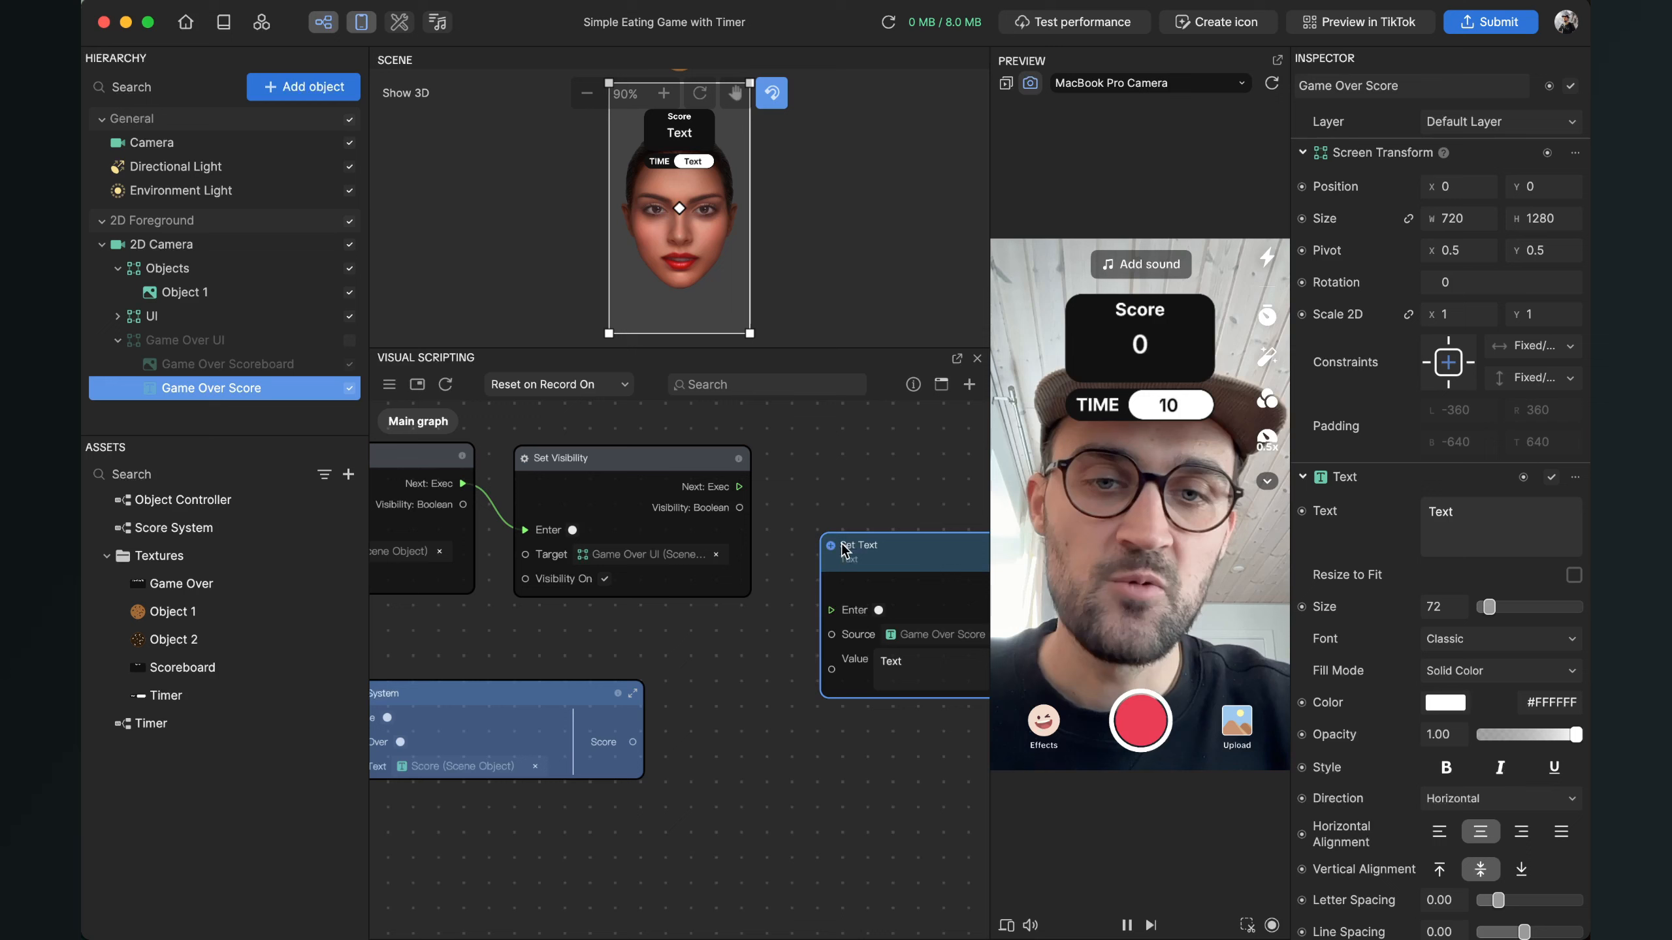
drag(845, 550, 829, 527)
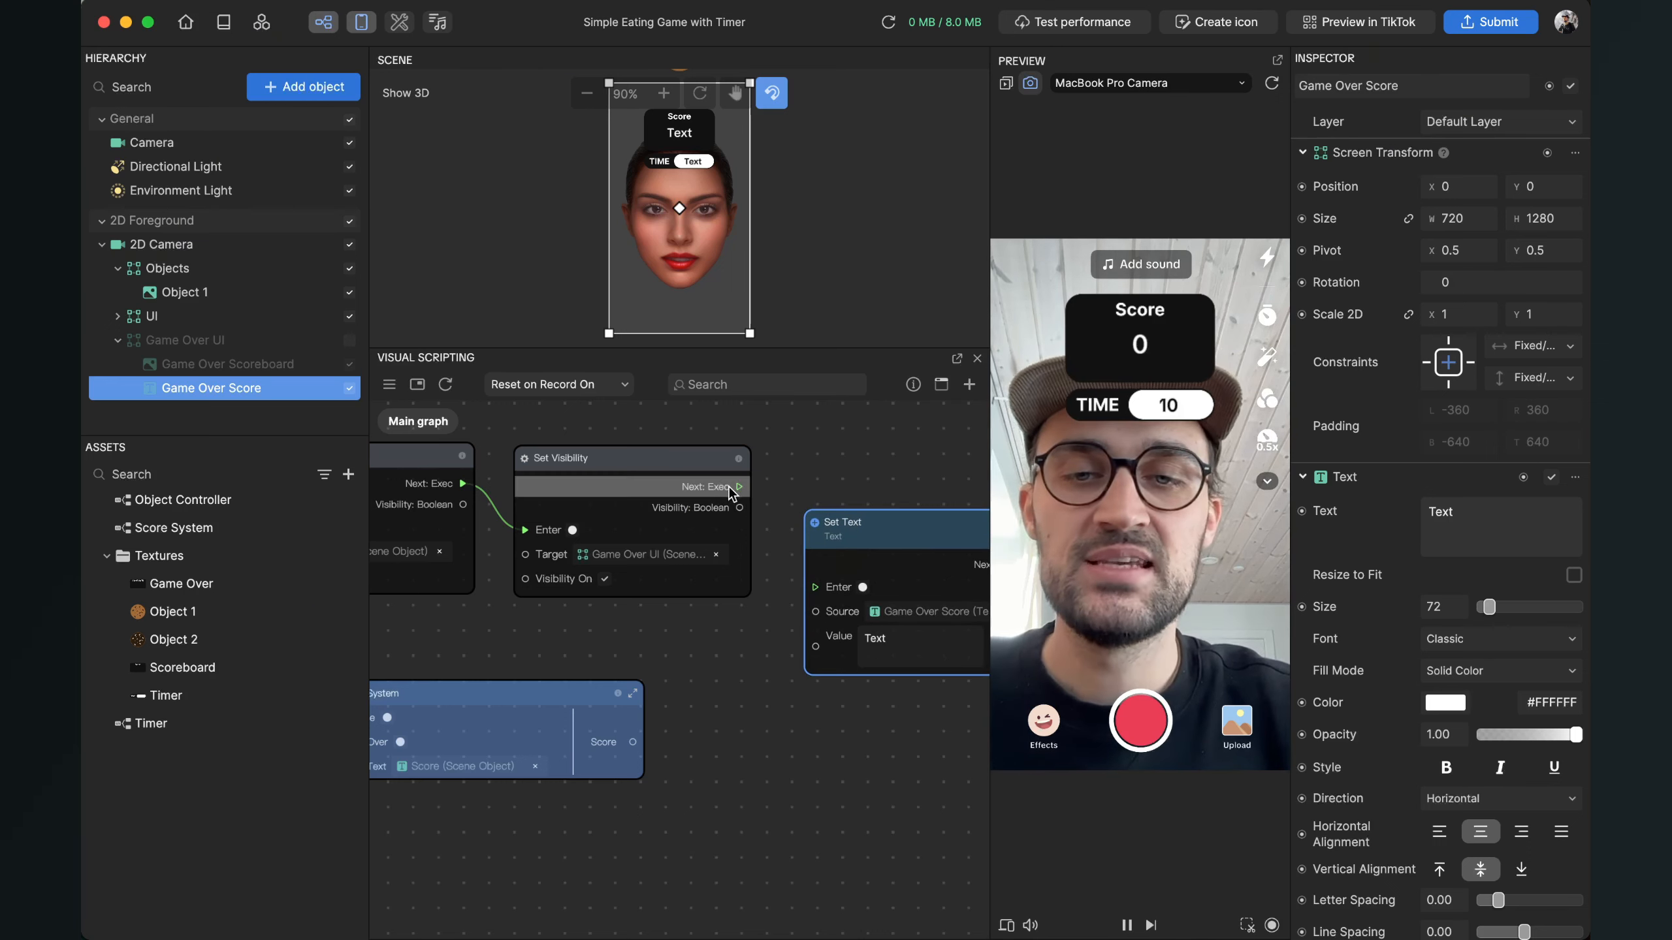
Step: Connect the last Set Visibility node's Next output to Set Text's Enter, and the Score System's Score output to Set Text's Value
drag(732, 486, 816, 586)
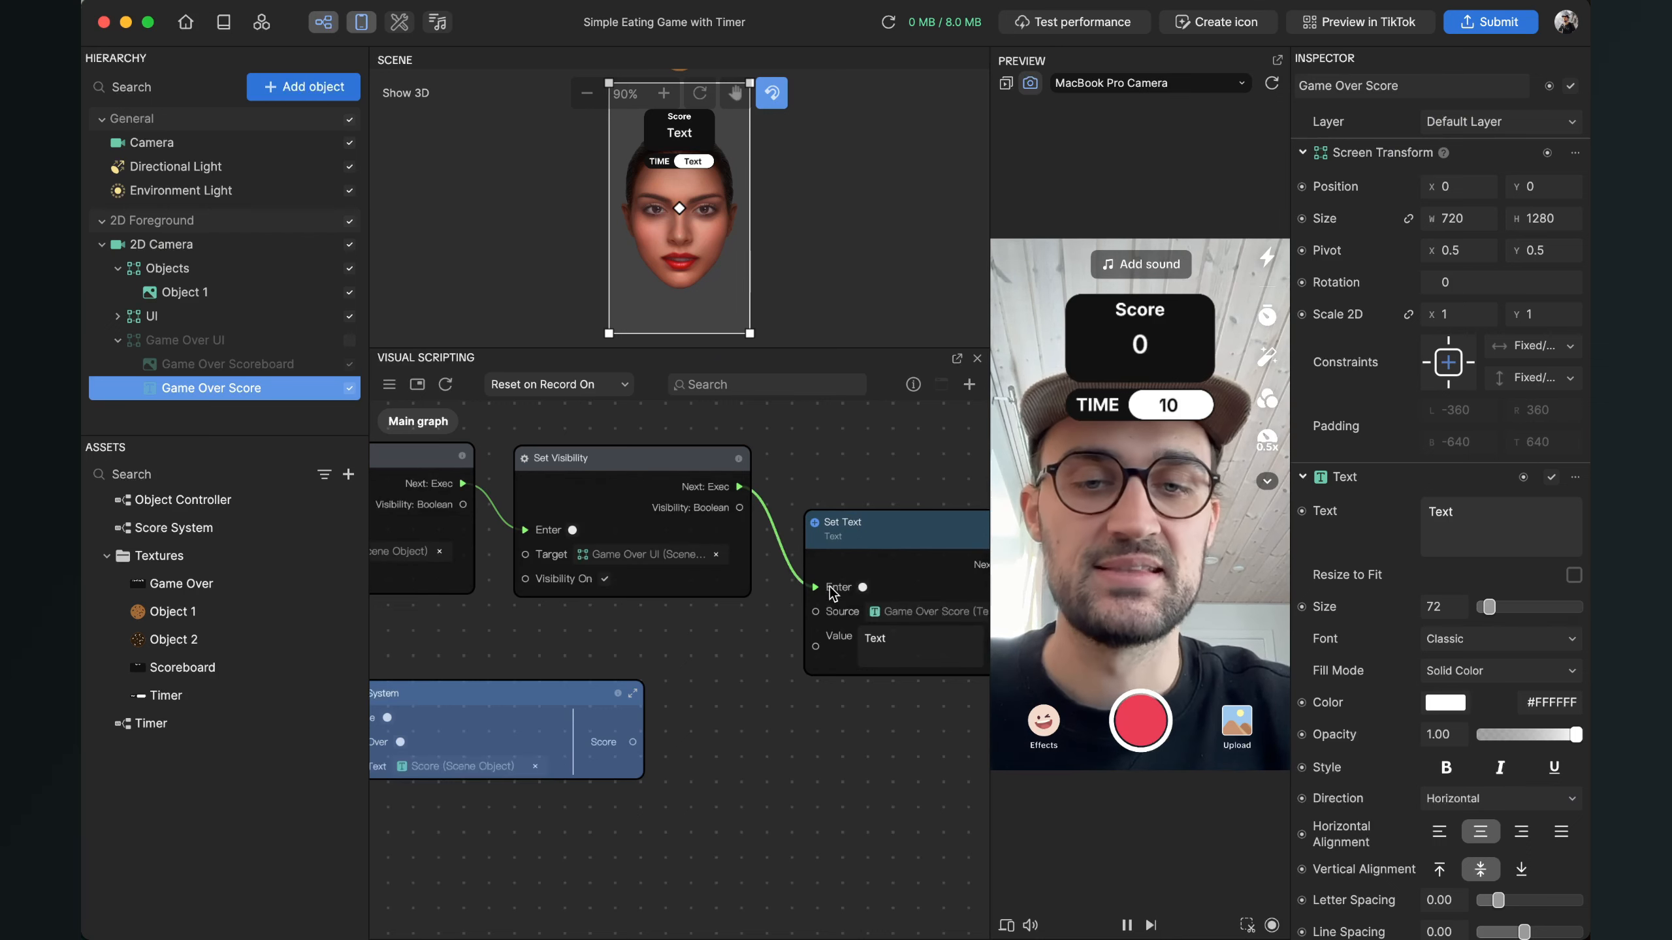
scroll(682, 656, down, 1)
middle_drag(634, 656, 730, 617)
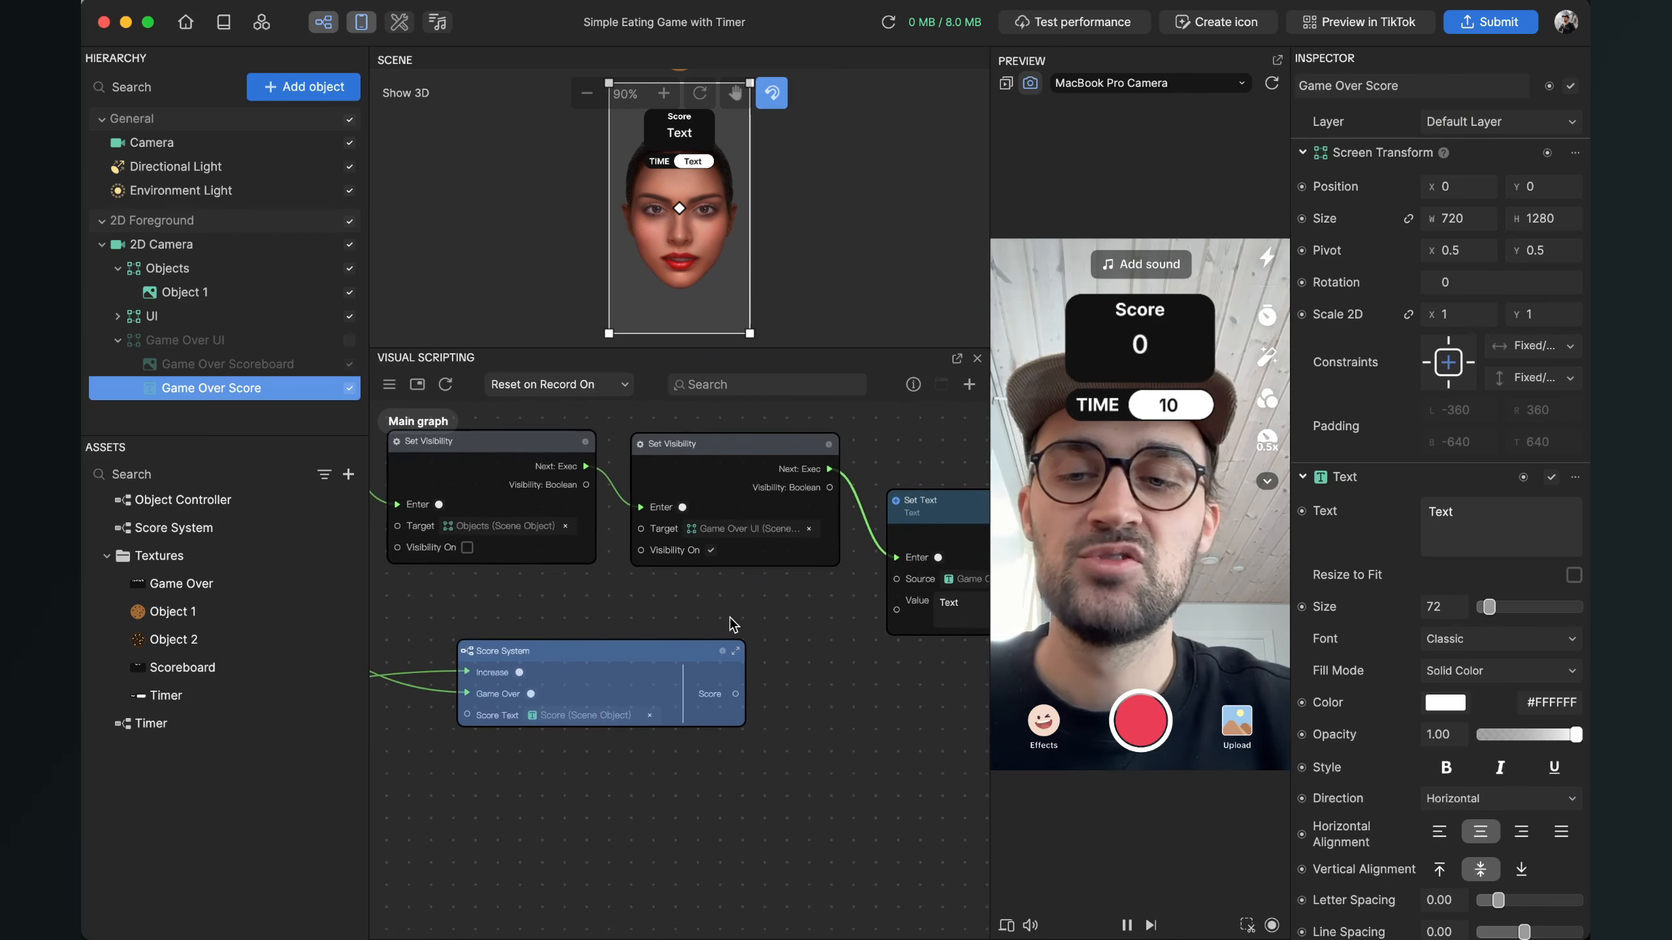
scroll(638, 612, up, 1)
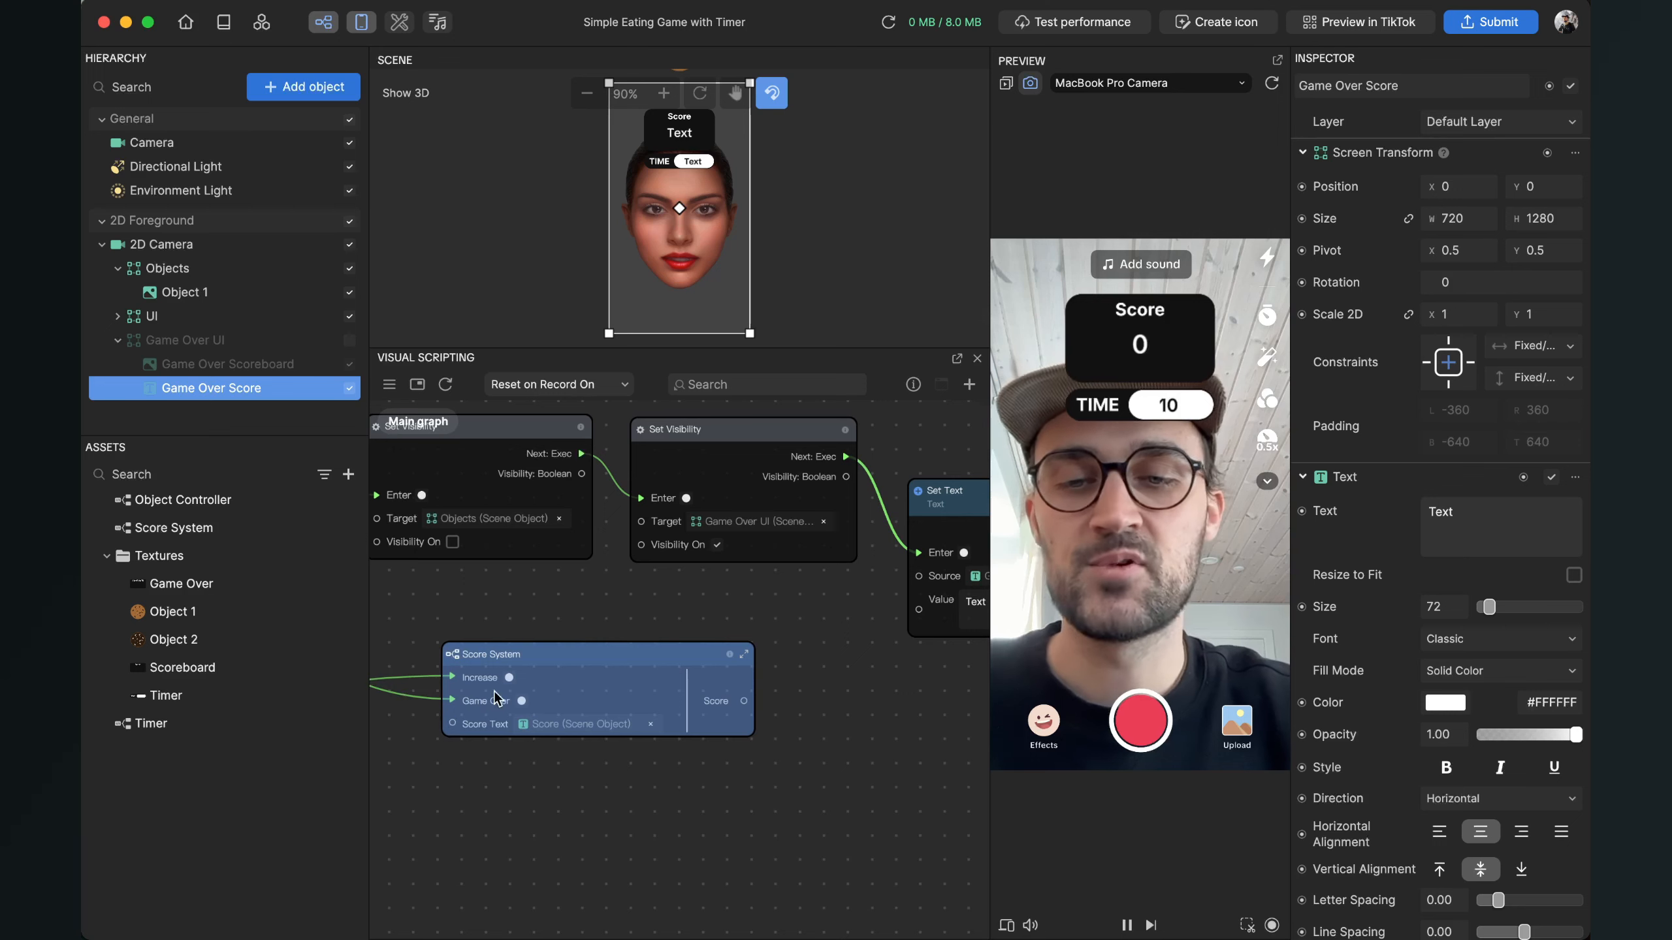
middle_drag(863, 682, 849, 635)
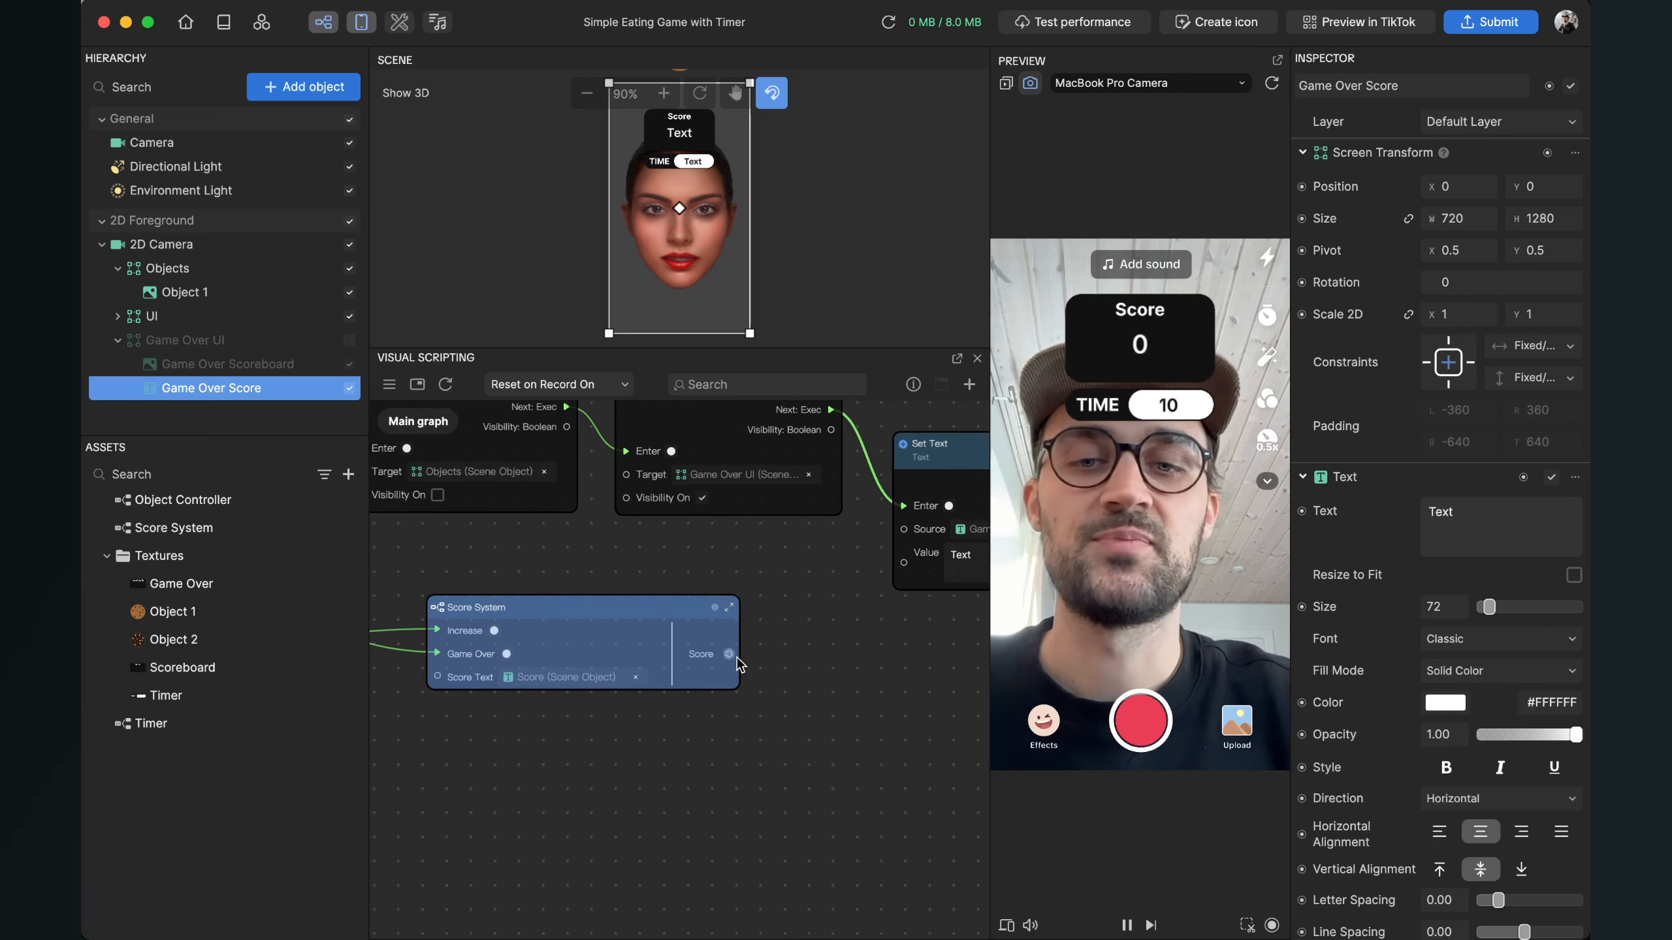
scroll(750, 649, right, 2)
drag(683, 652, 860, 571)
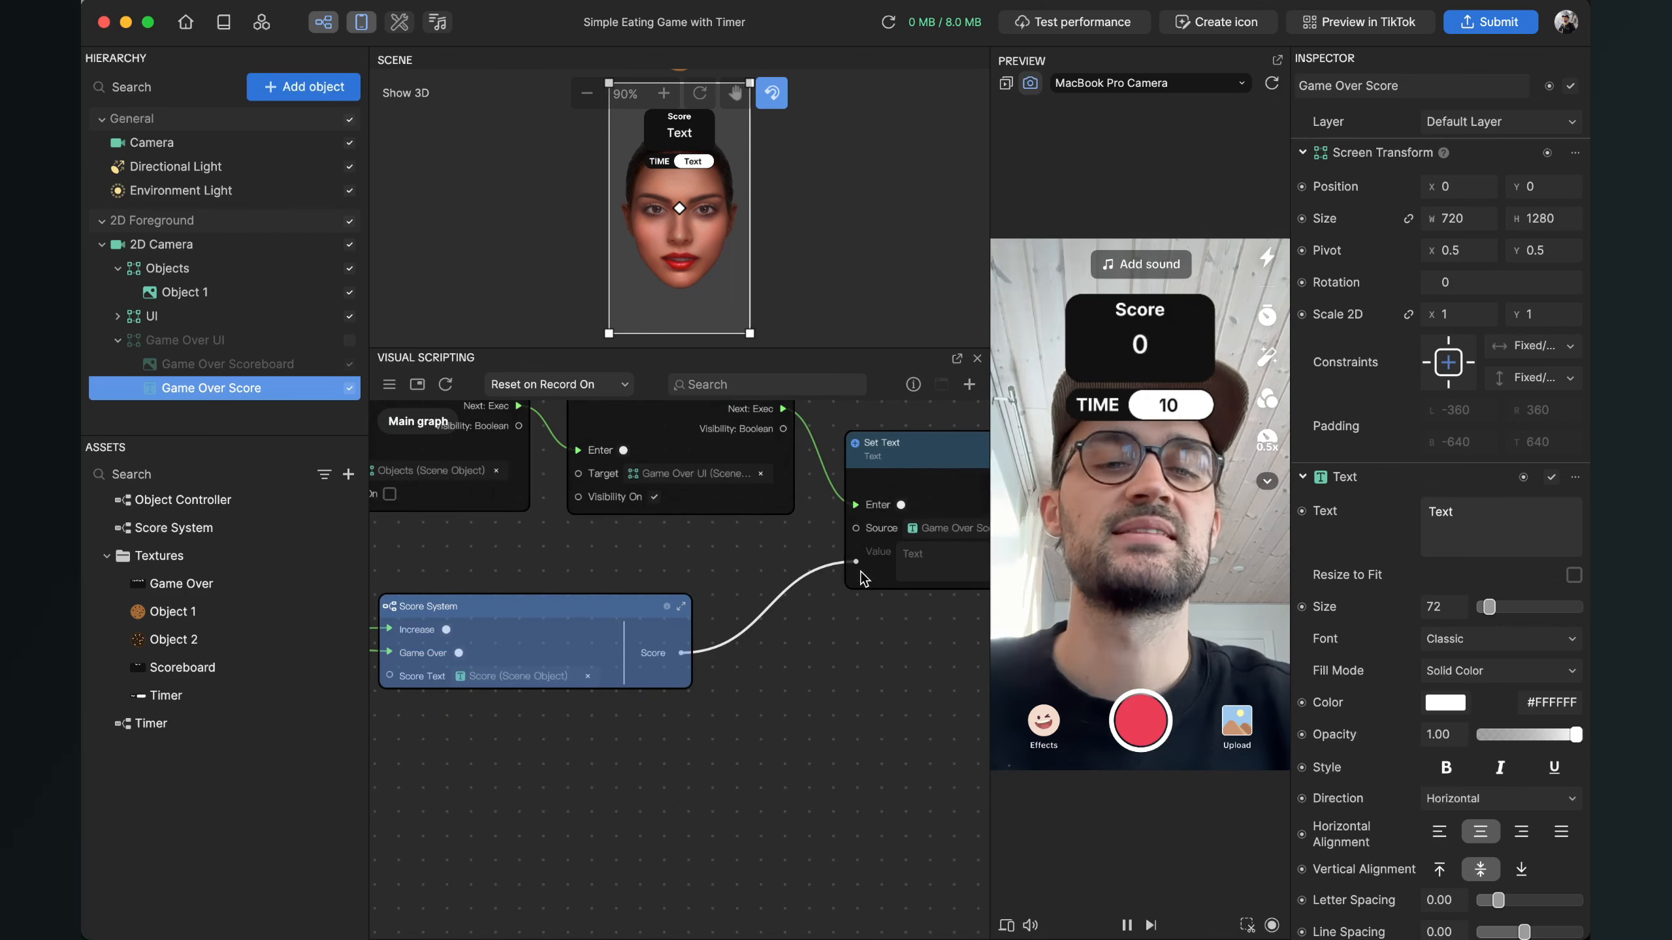
scroll(563, 597, down, 4)
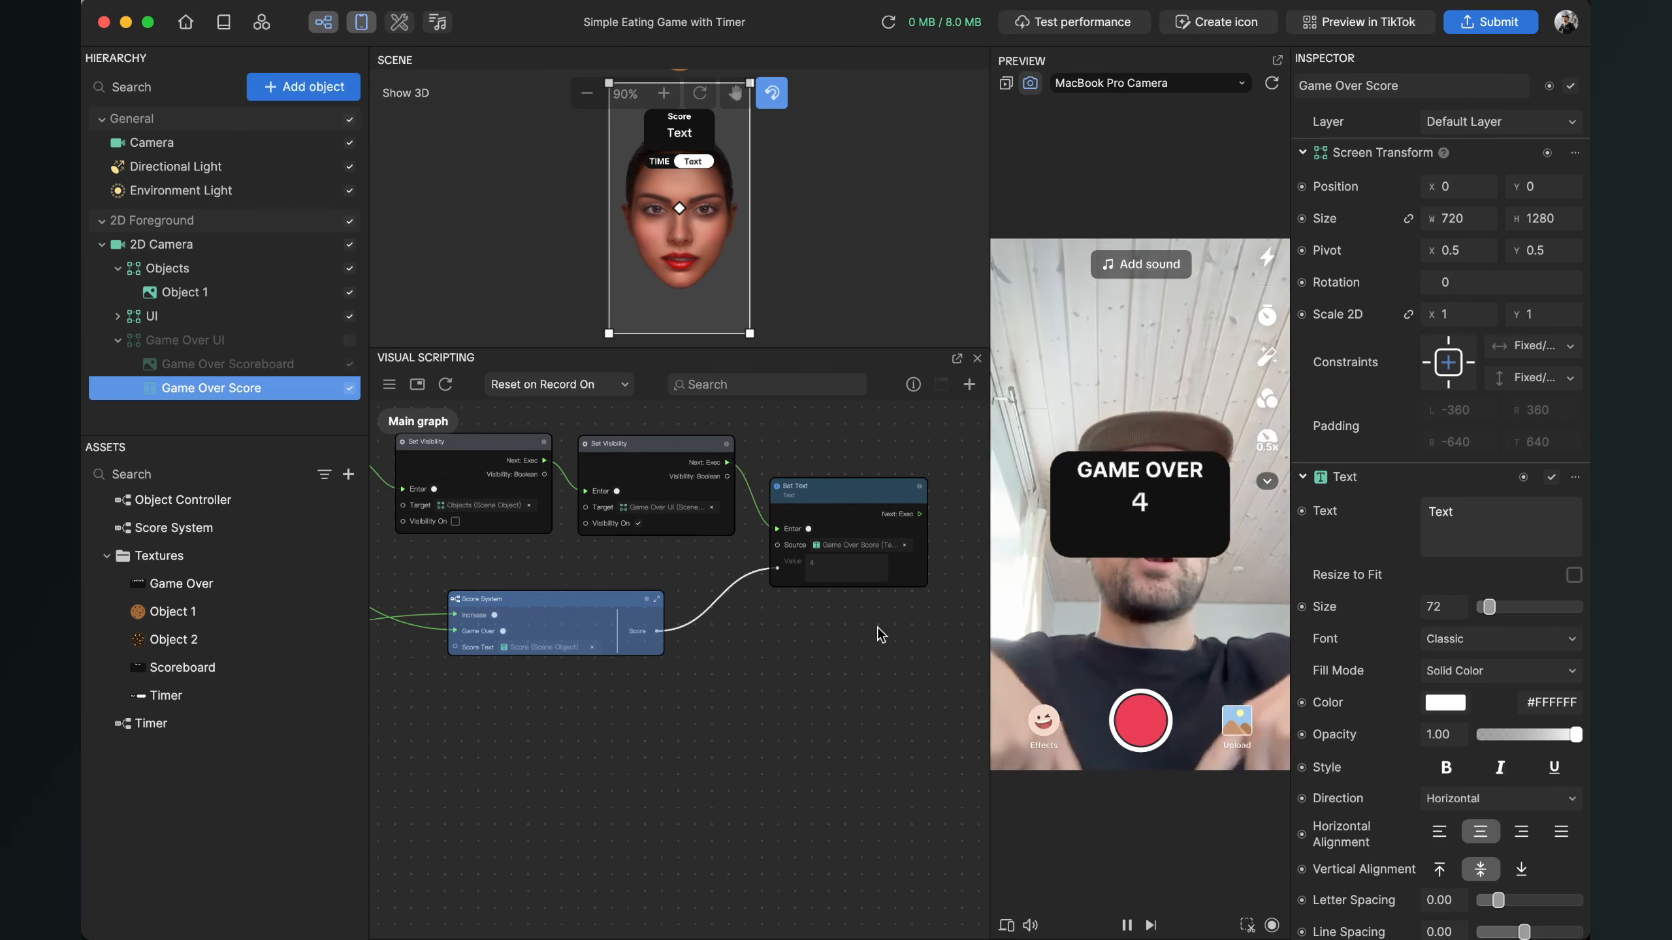
Step: Duplicate Object 1 in the hierarchy and rename the copy Object 2
scroll(878, 627, down, 3)
middle_drag(665, 732, 925, 725)
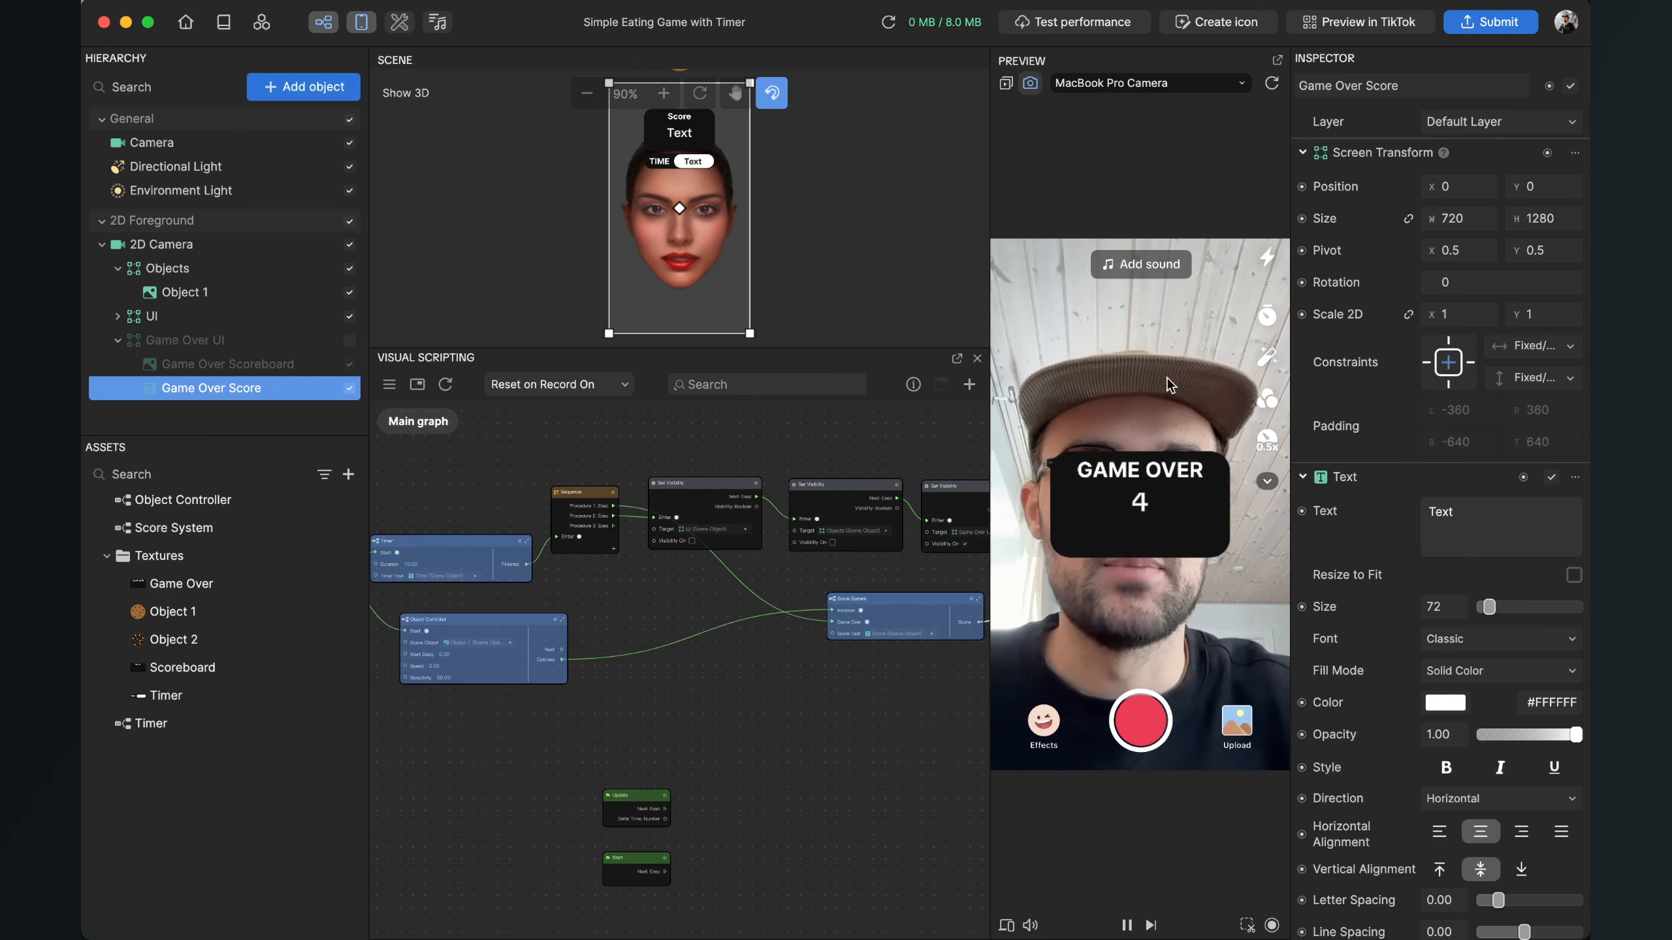
middle_drag(593, 749, 809, 621)
scroll(715, 572, up, 4)
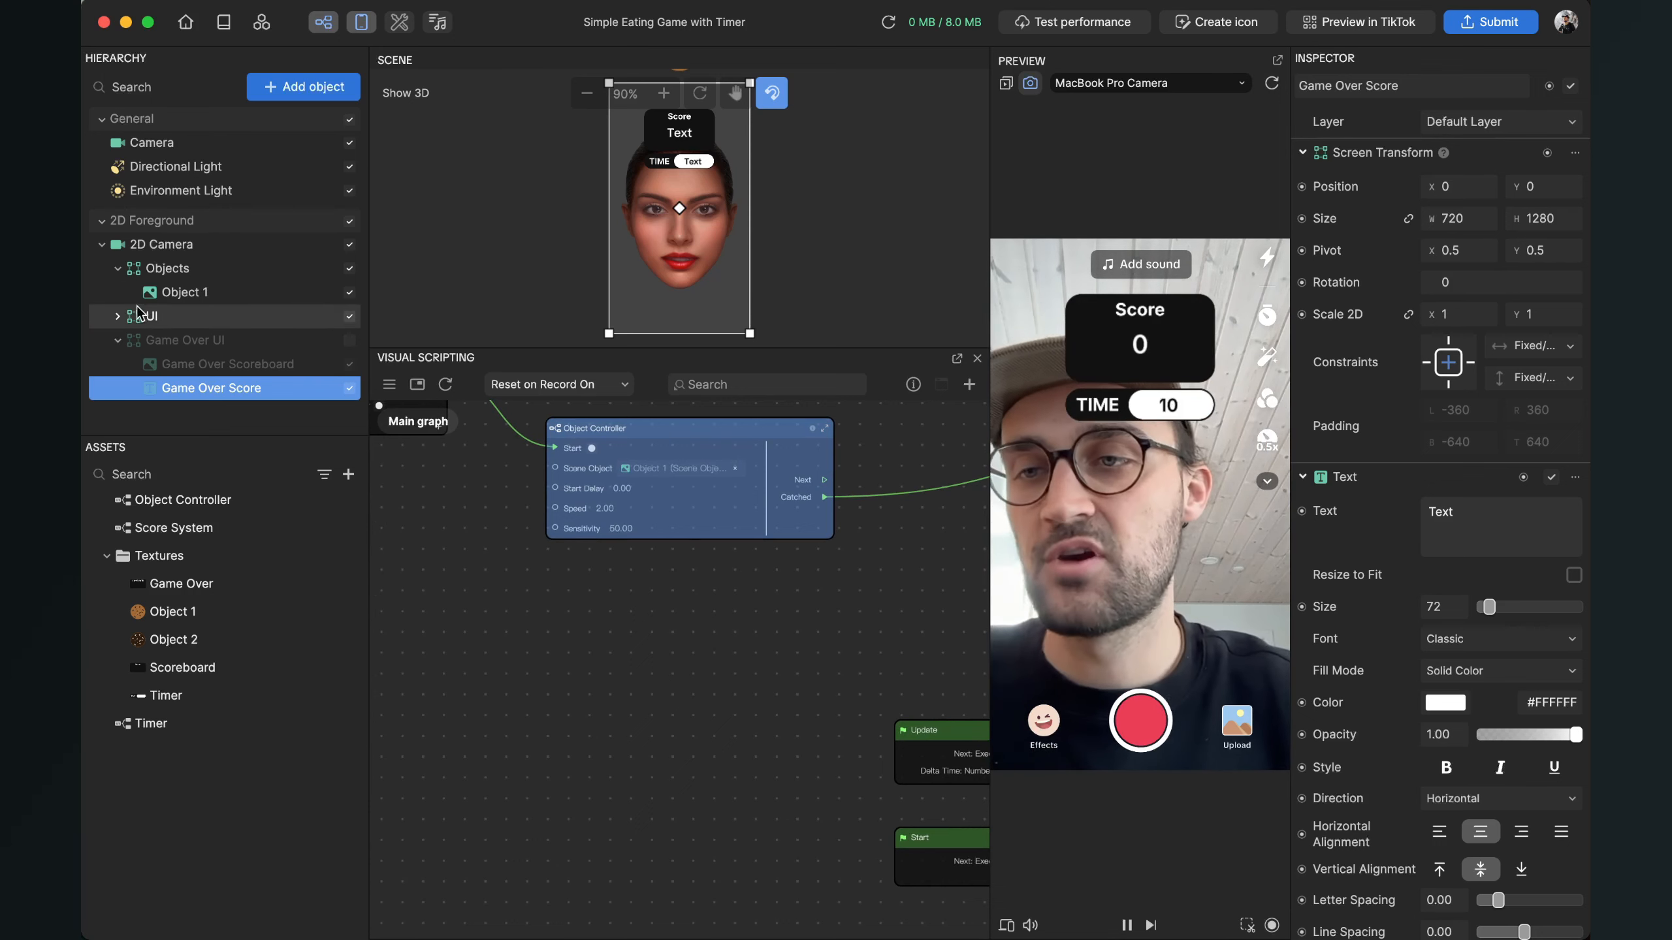
click(186, 292)
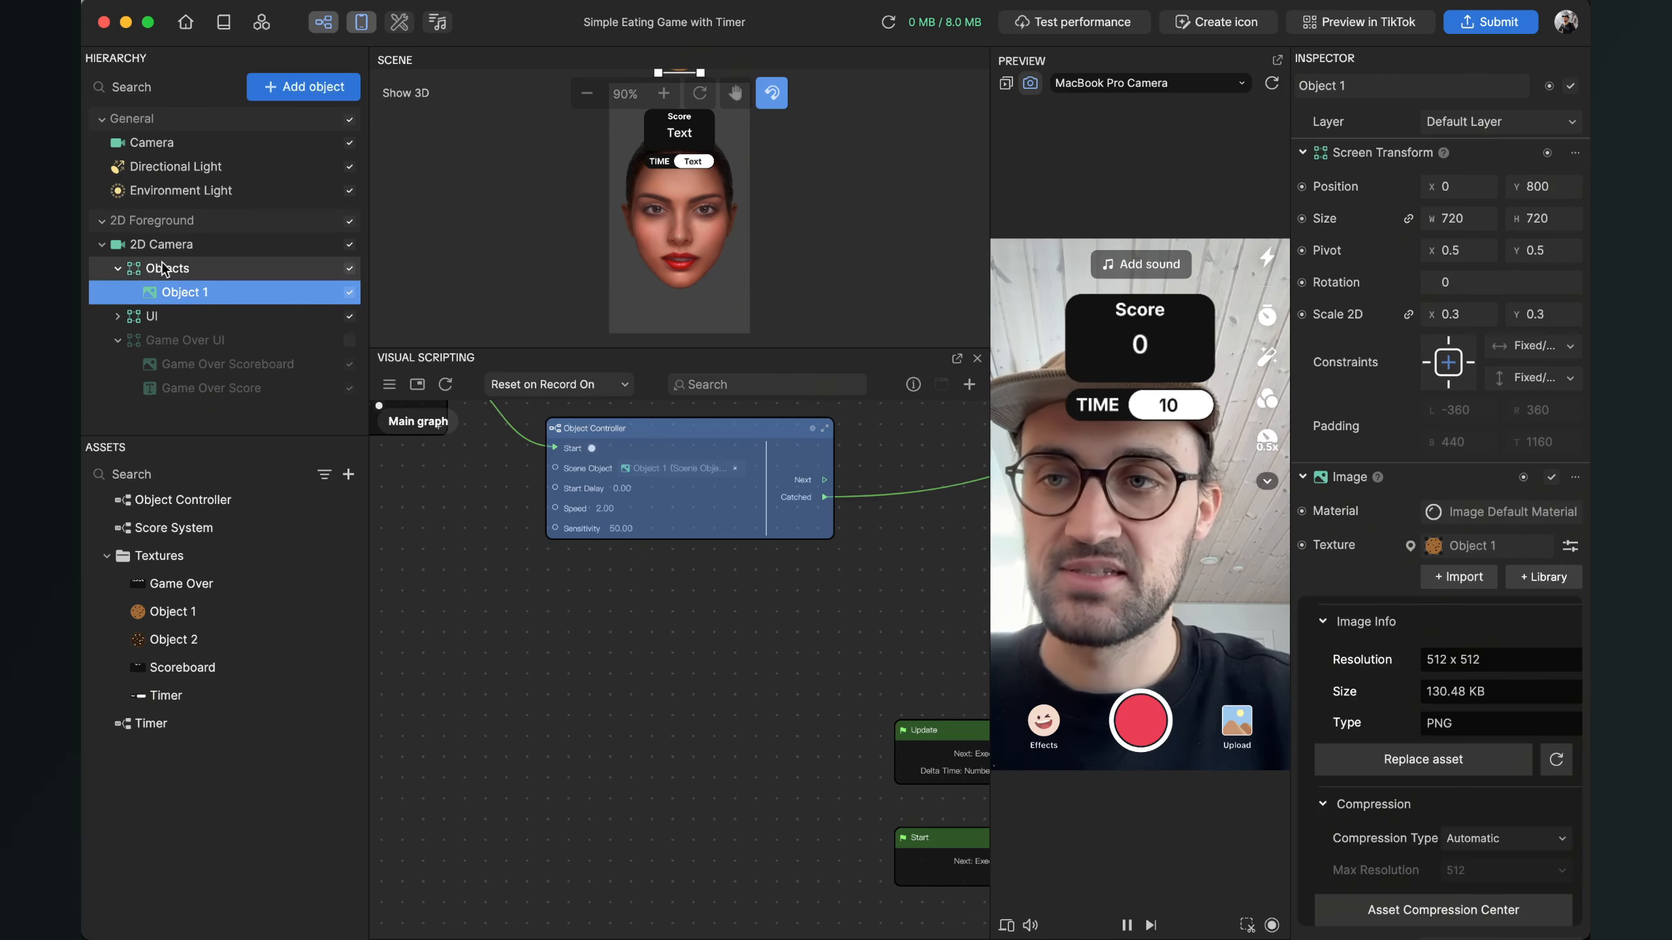
right_click(182, 295)
click(215, 310)
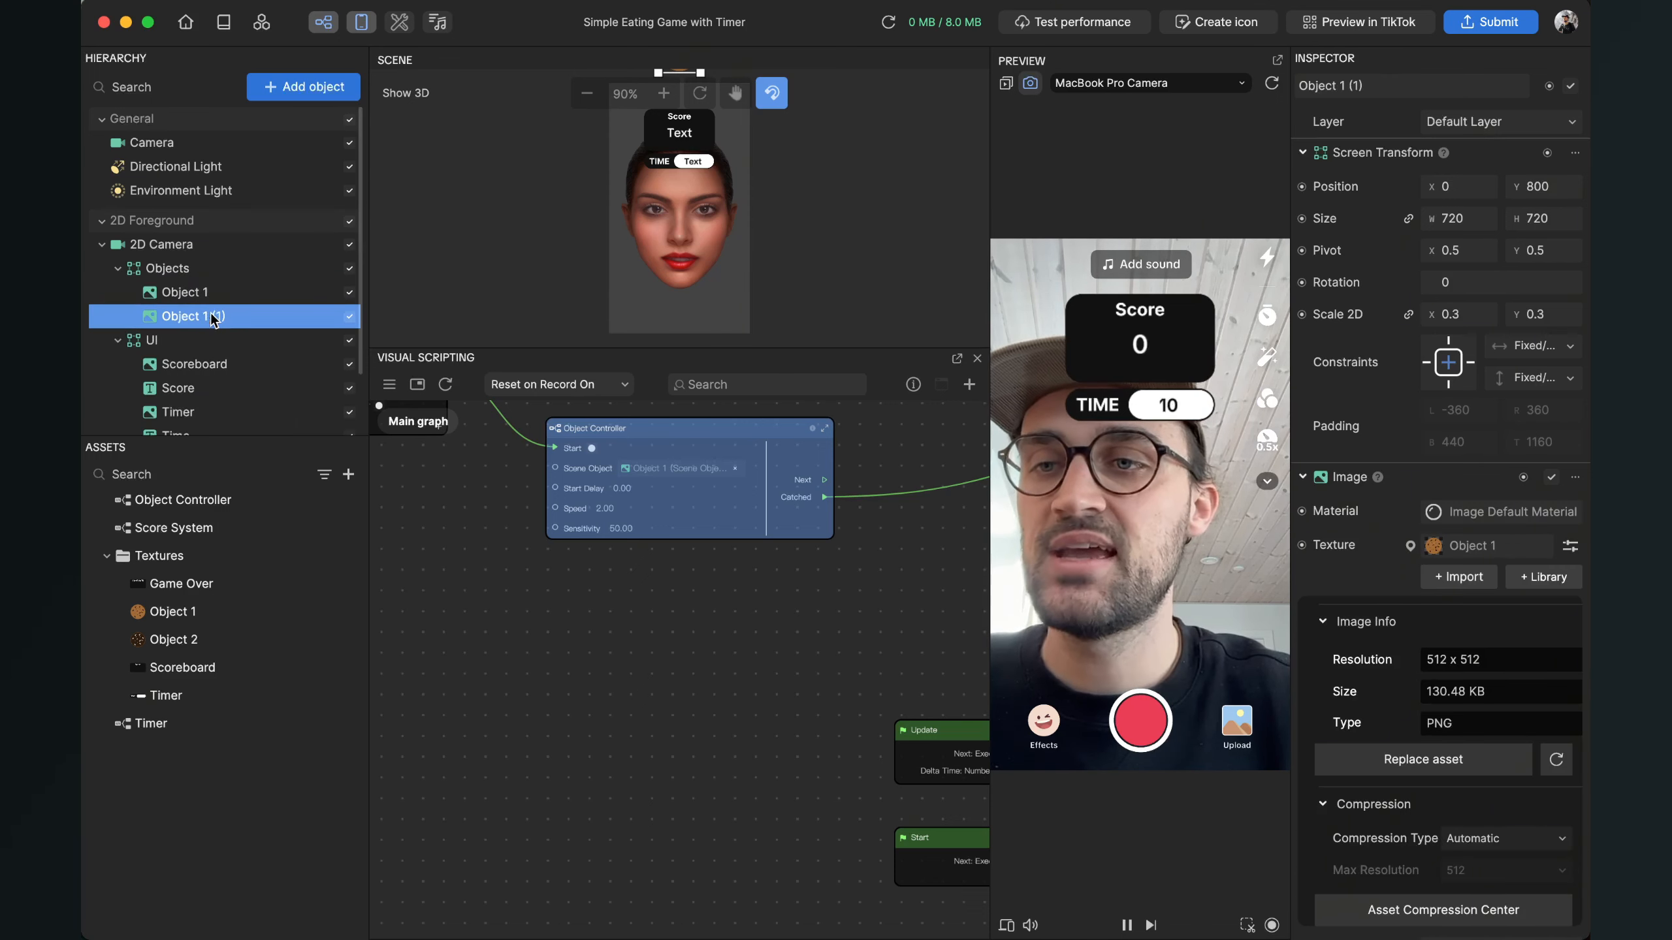
right_click(194, 316)
click(256, 355)
key(Right)
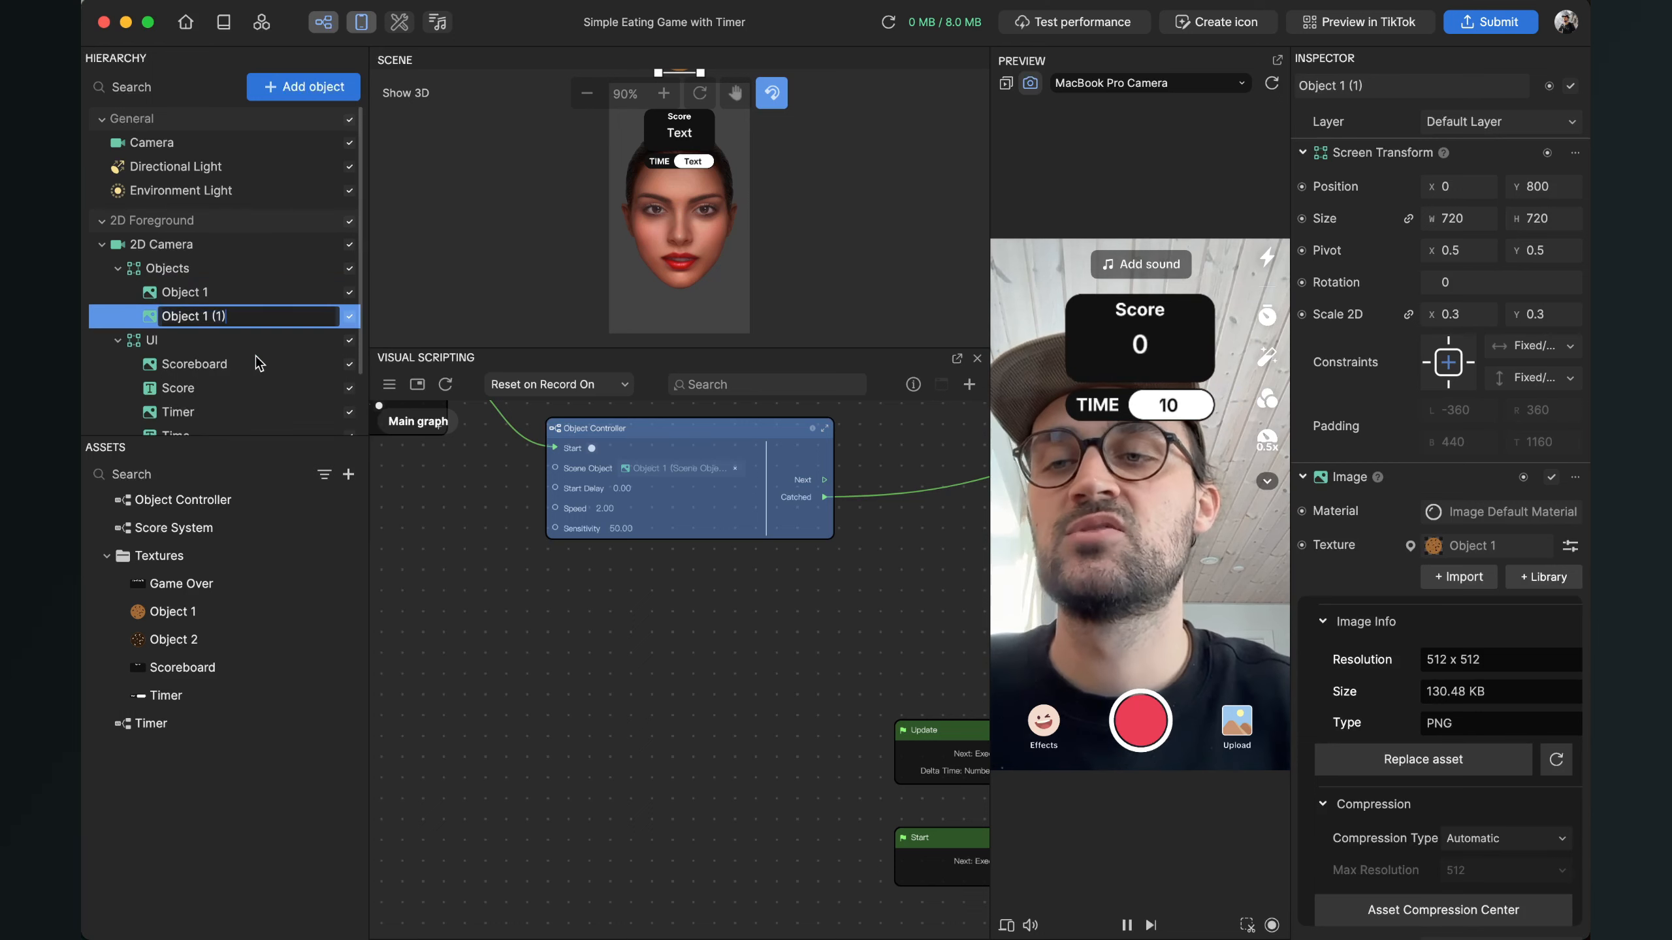
key(BackSpace)
text(2)
key(Return)
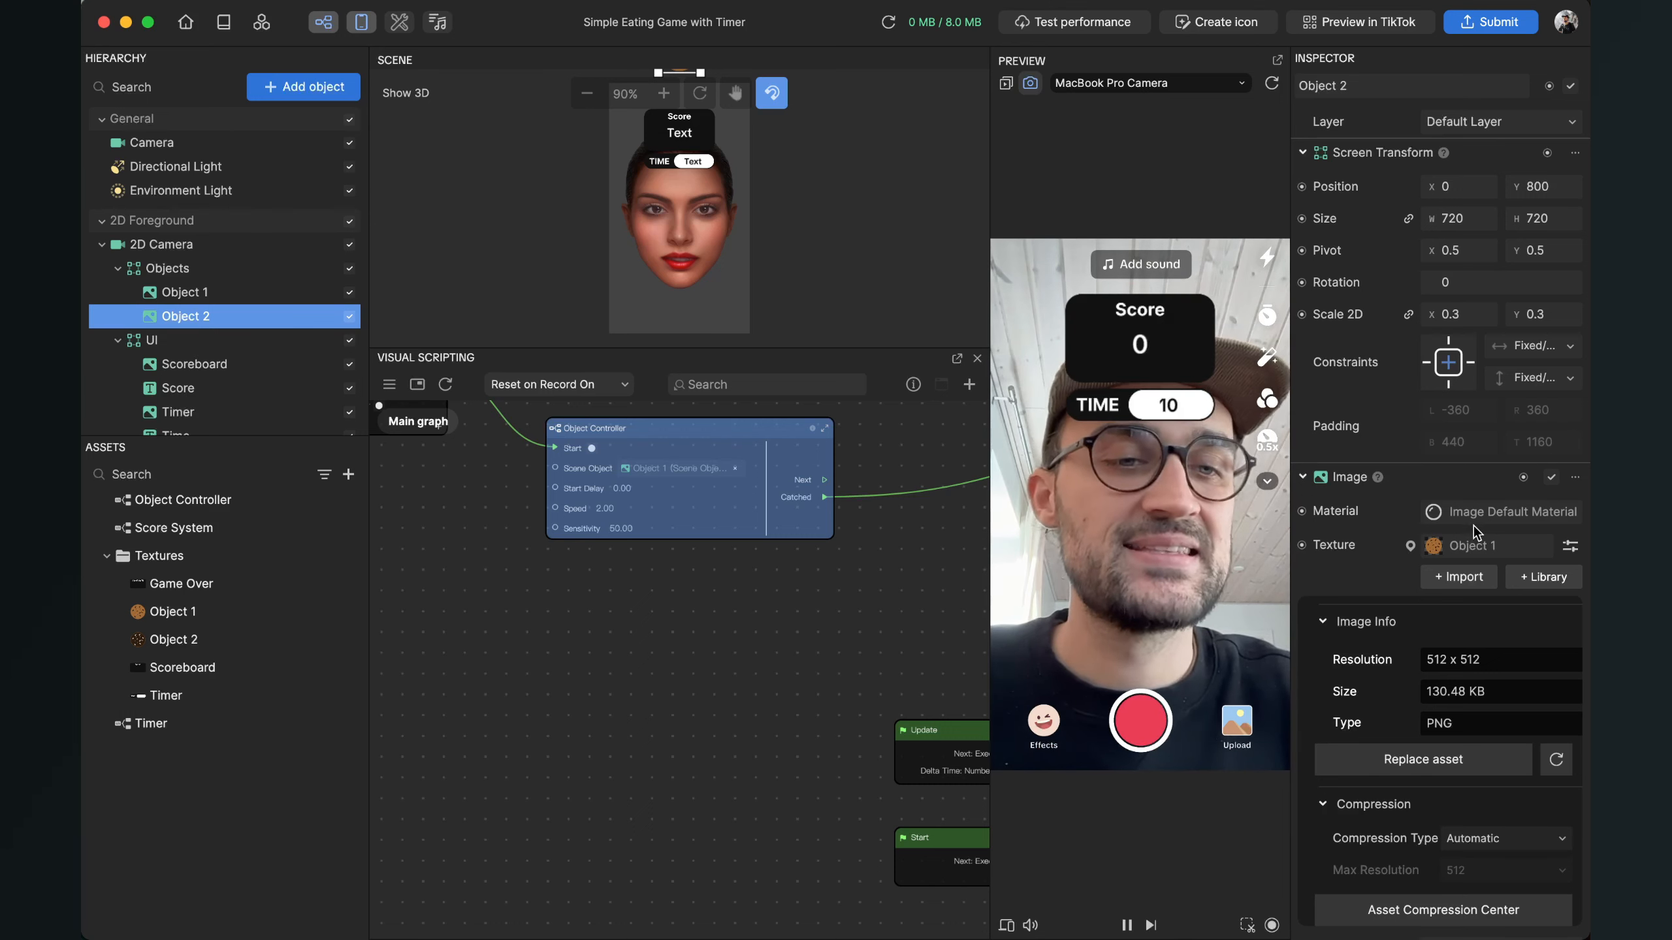
Step: Set the image texture of the Object 2 scene object to the Object 2 texture
click(1476, 546)
scroll(1434, 763, down, 5)
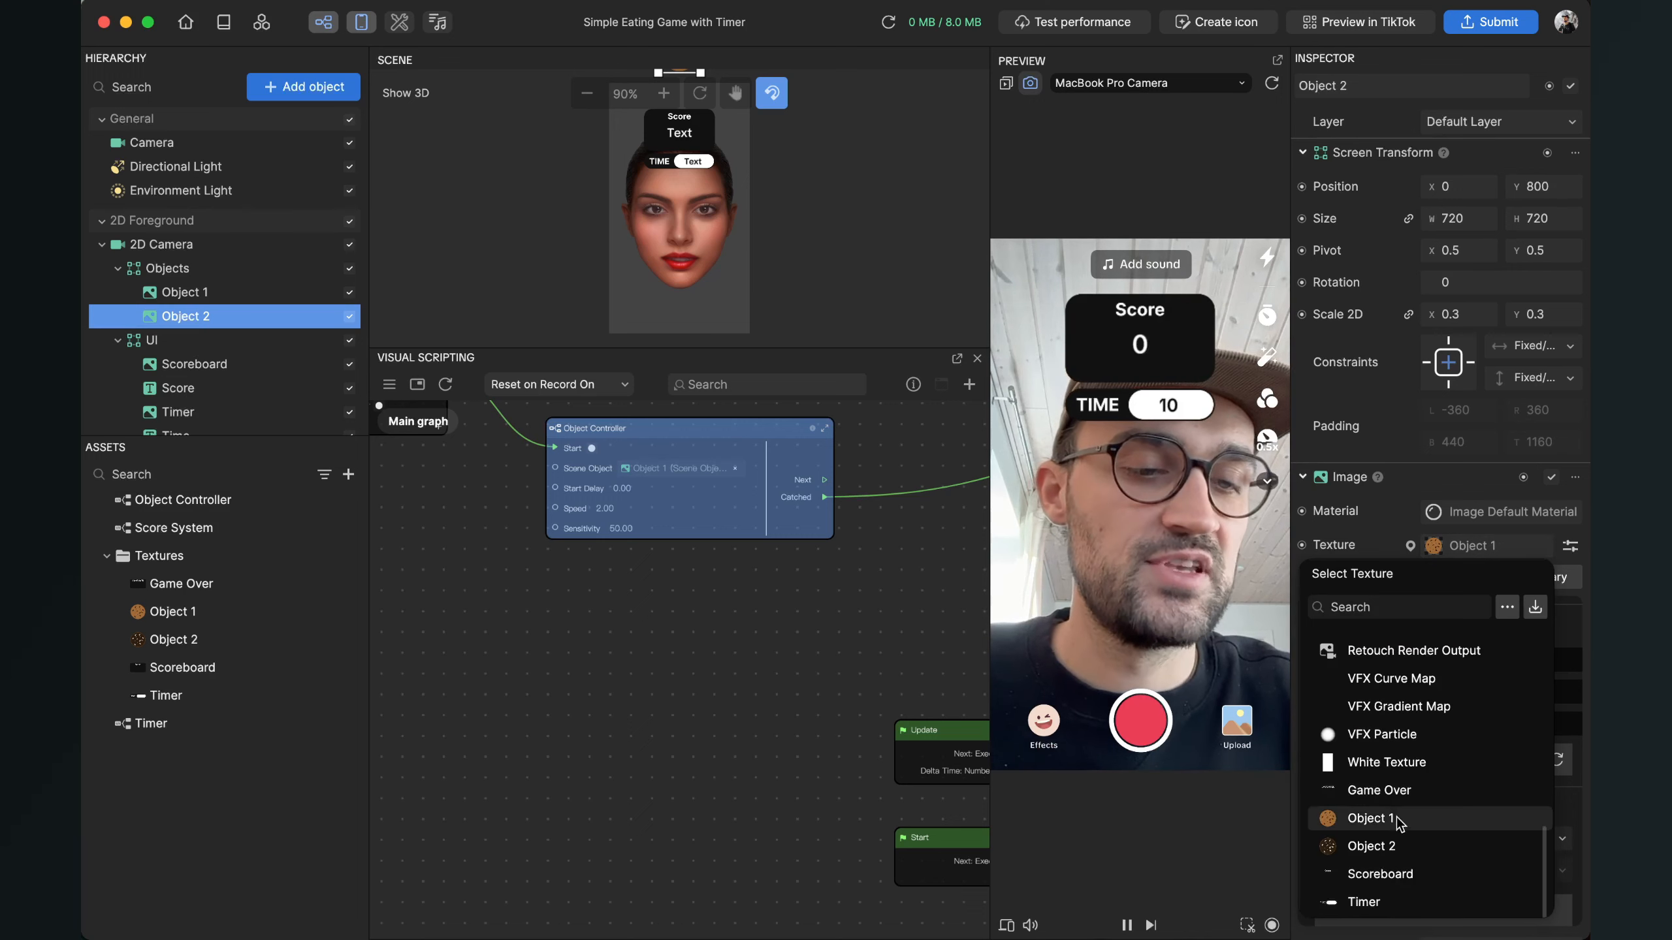
click(1391, 850)
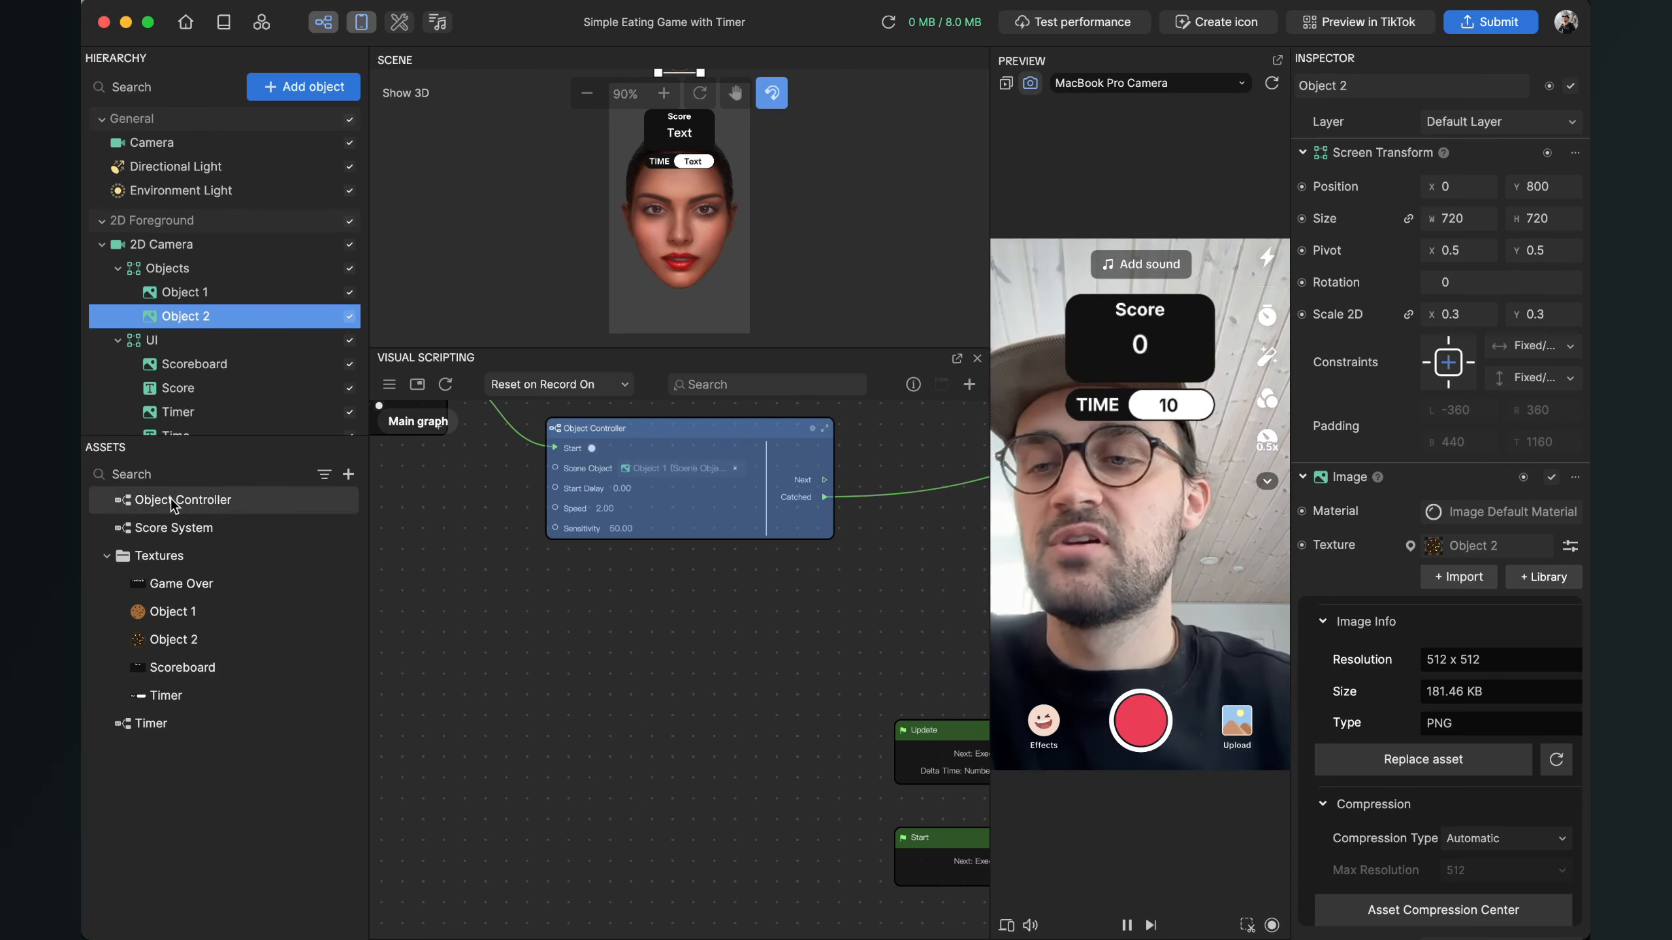
Step: Add a second Object Controller node below the first, with Object 2 as Scene Object, Start Delay 1, Speed 2 and Sensitivity 50
drag(170, 499, 629, 577)
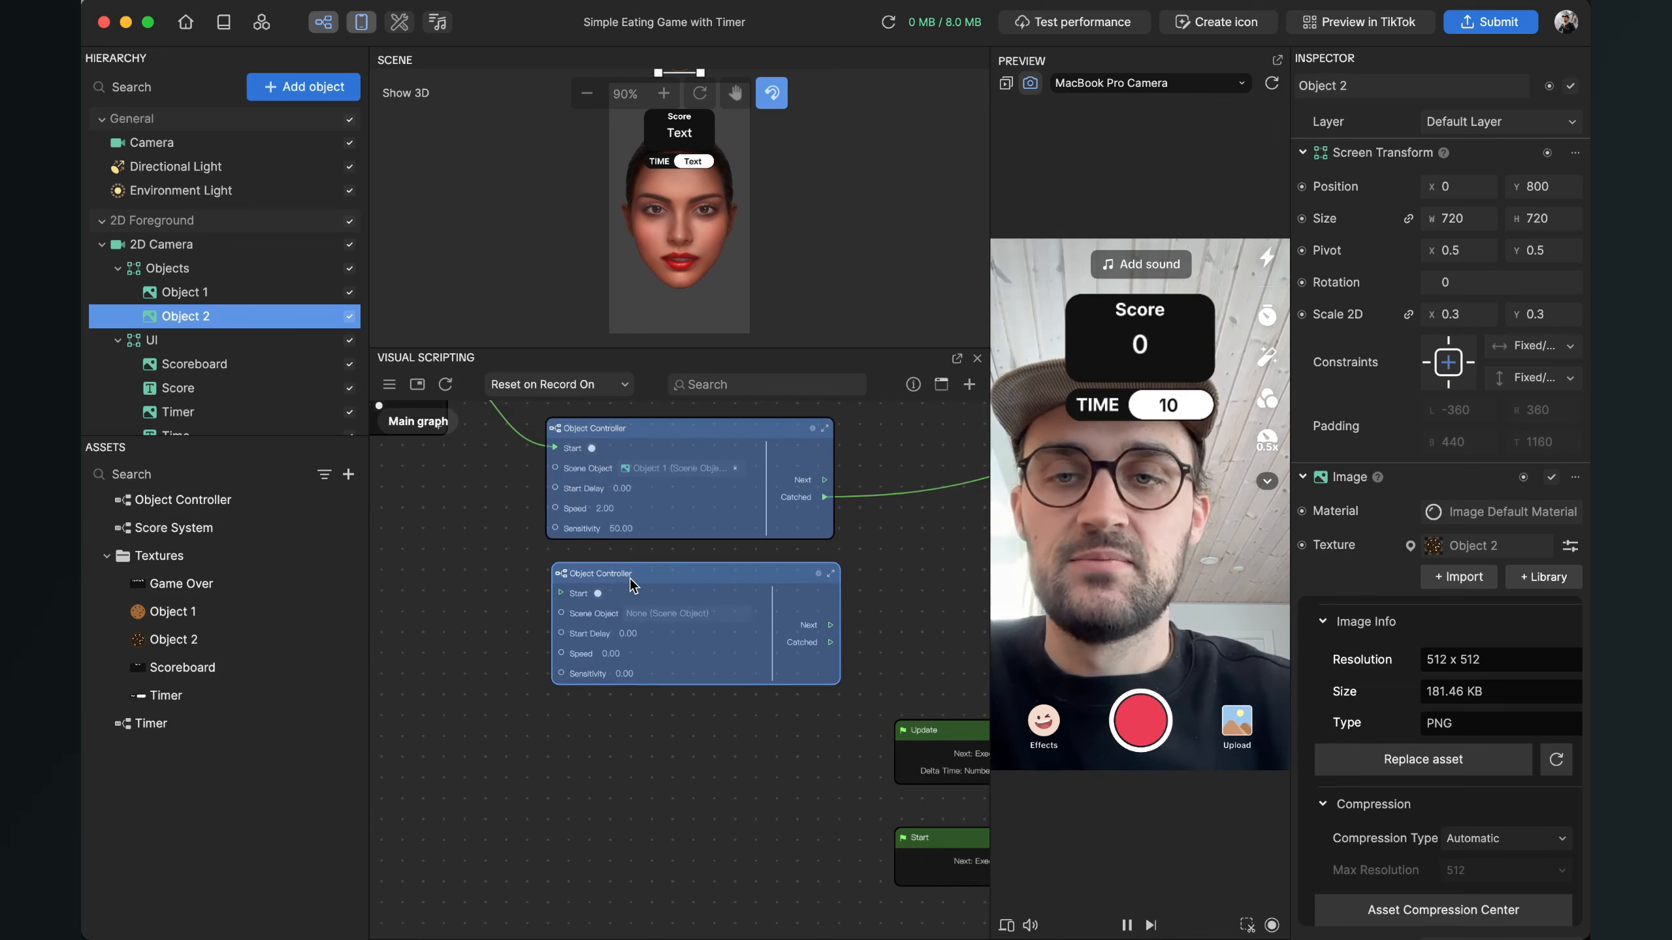
scroll(630, 577, up, 3)
scroll(630, 577, up, 1)
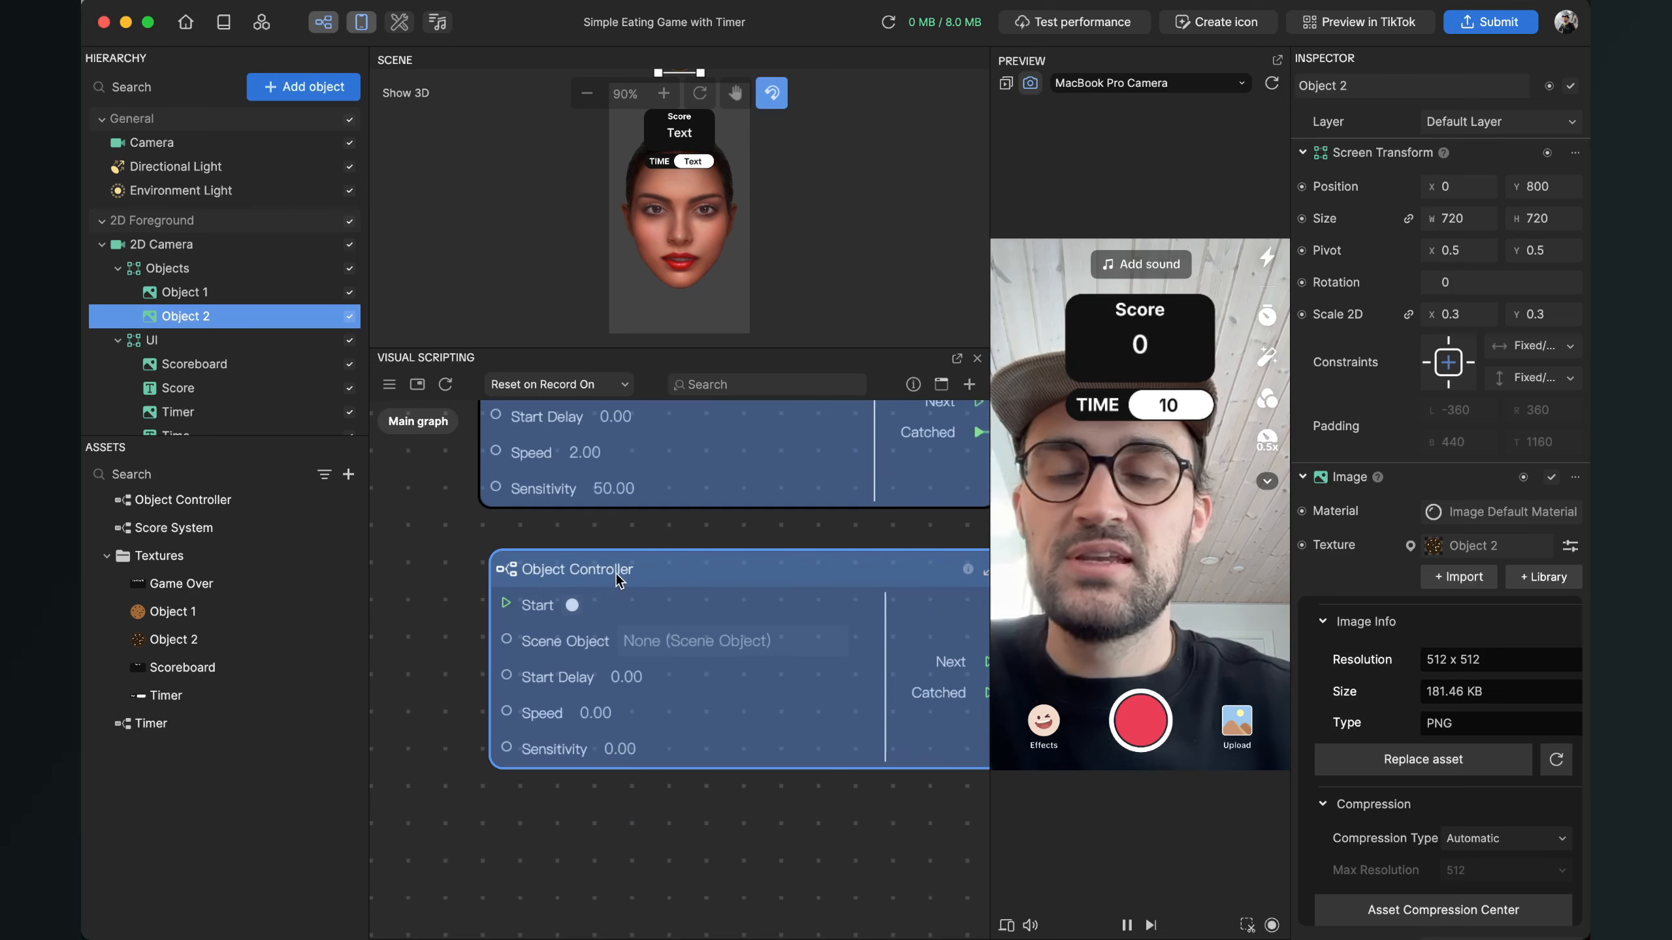
click(650, 651)
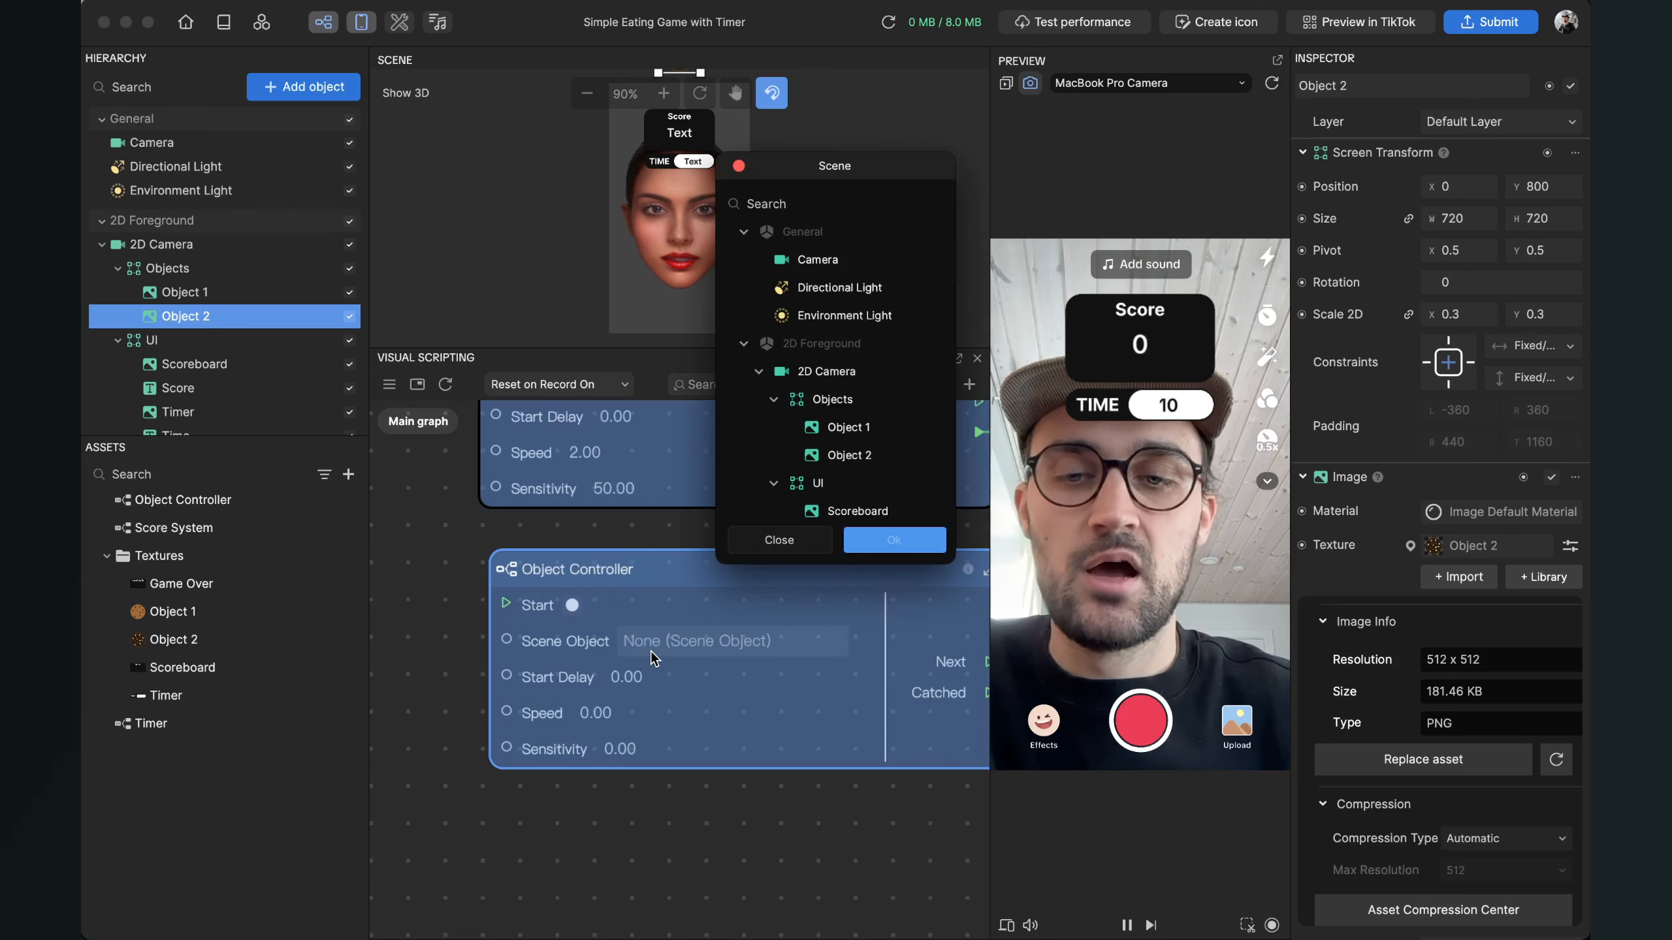
click(844, 458)
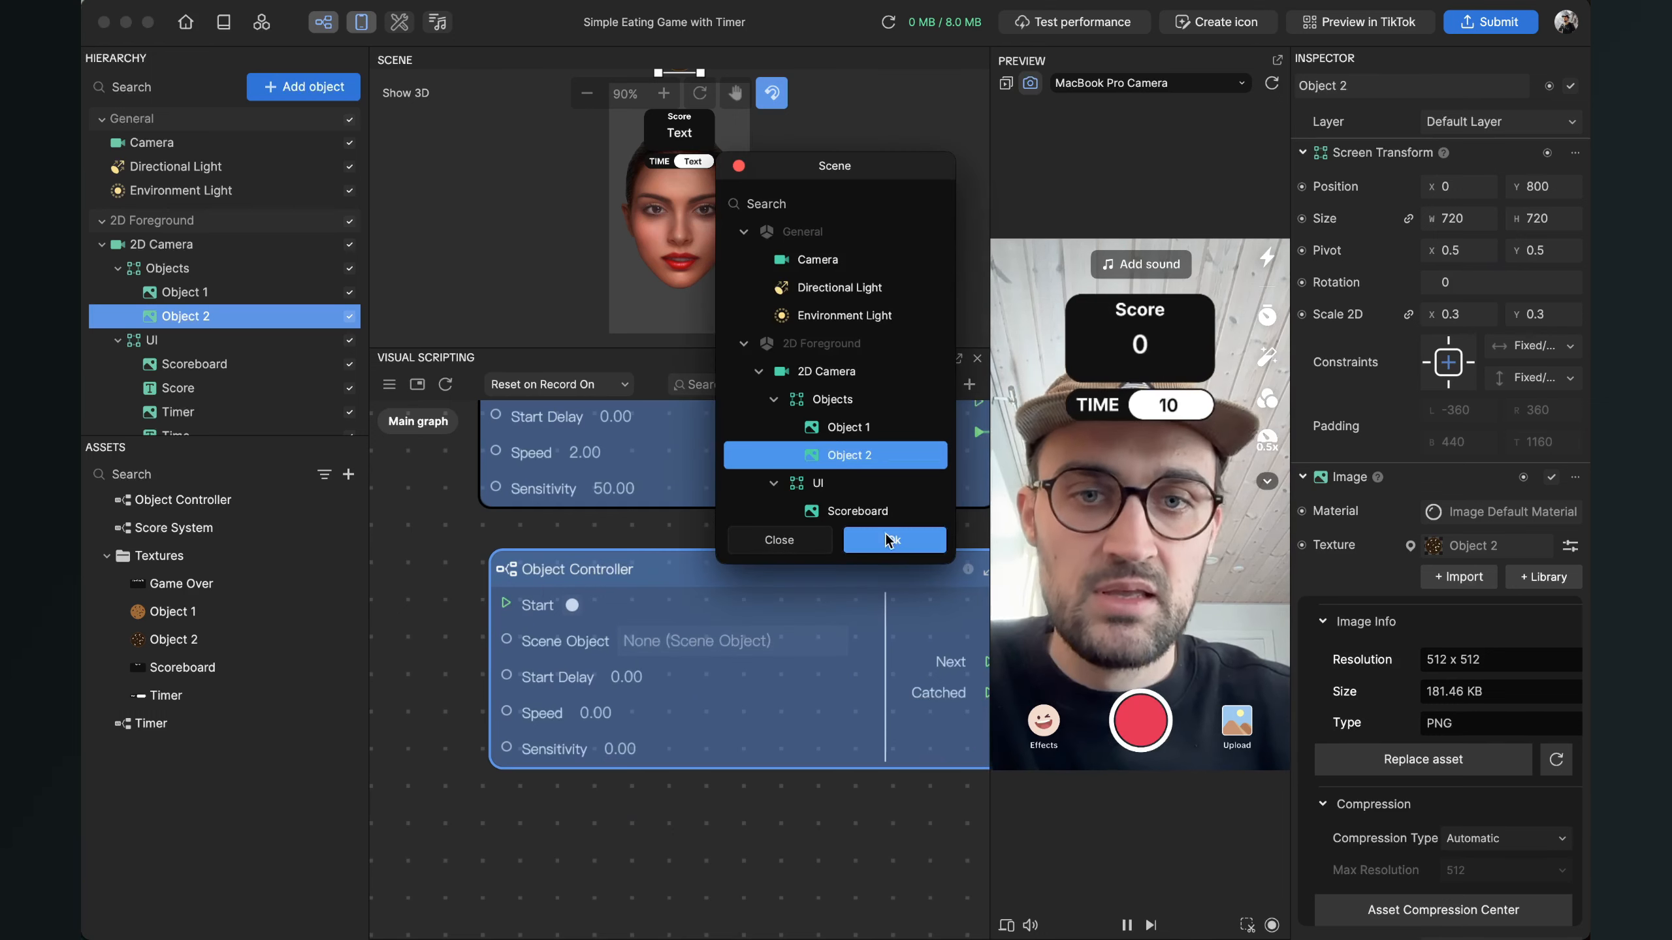
click(890, 541)
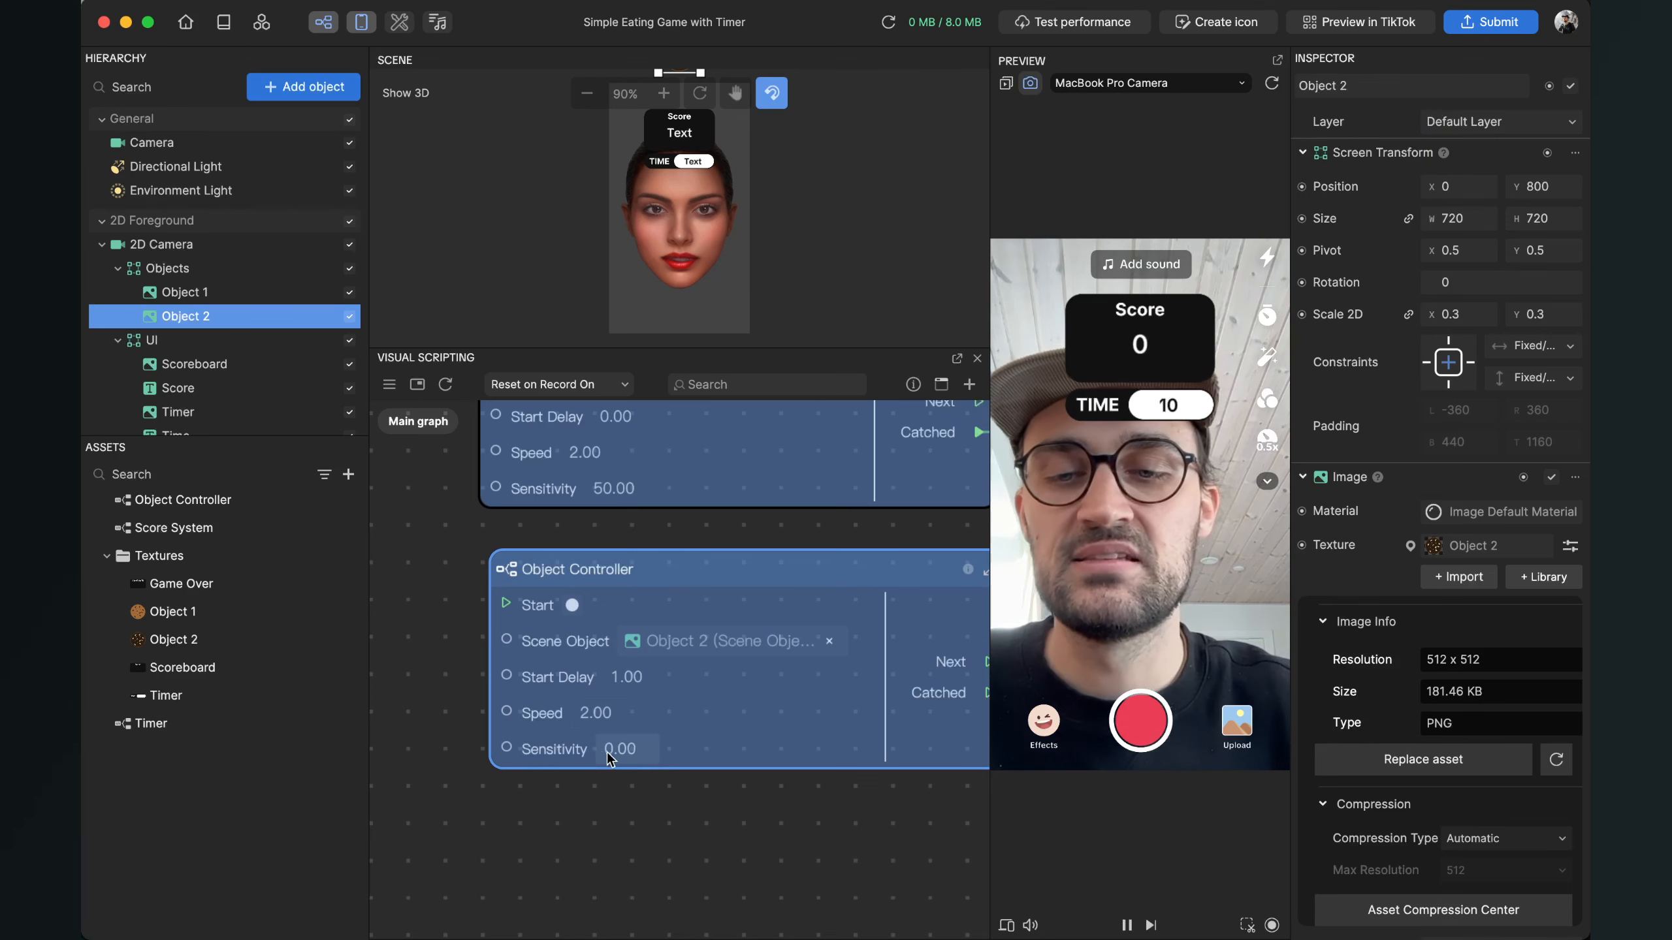
Step: Connect the first Object Controller's Next output to the second's Start, and the second's Catched output to the Score System's Increase
scroll(613, 757, down, 5)
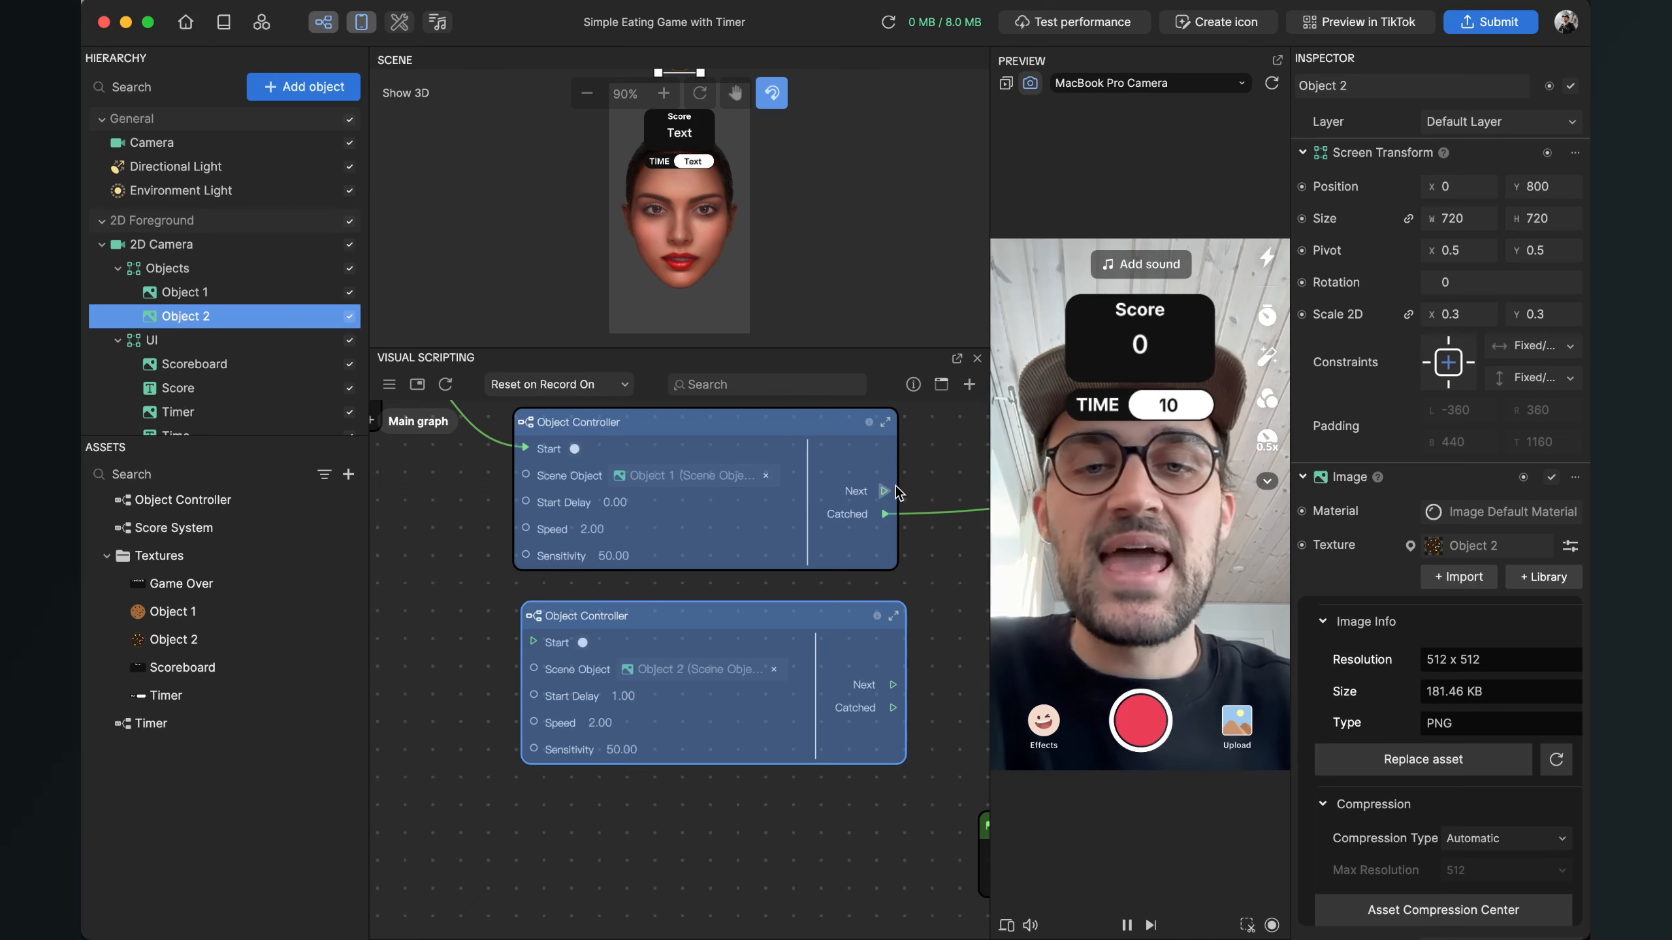
drag(885, 491, 533, 642)
drag(932, 616, 614, 656)
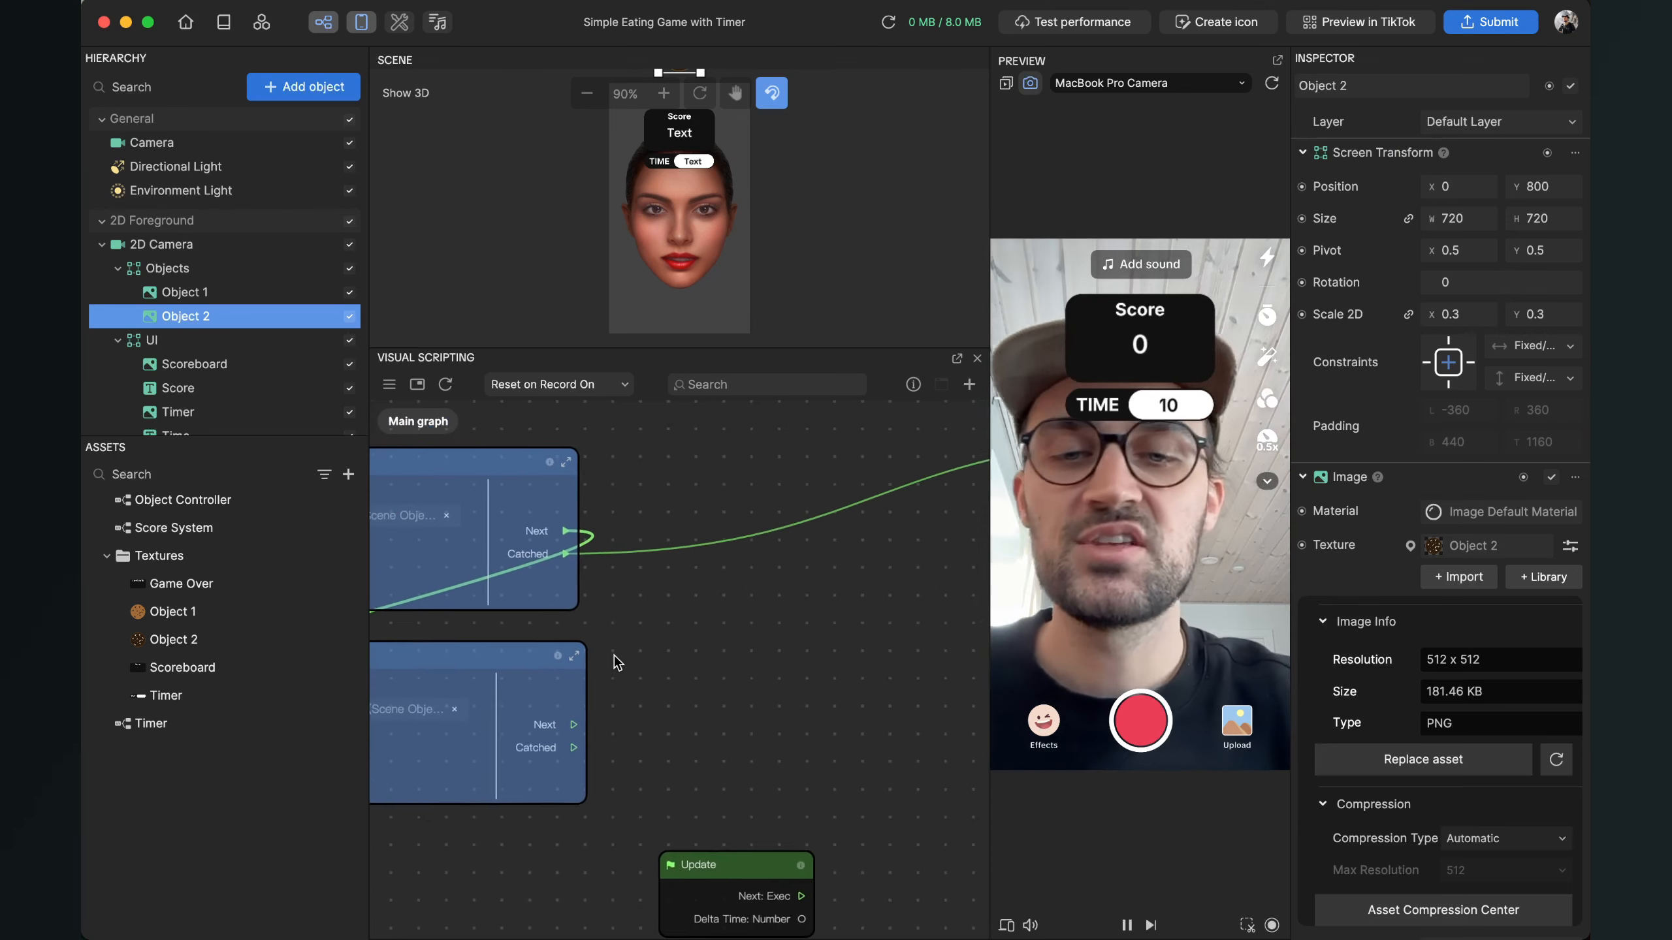
scroll(613, 656, down, 2)
scroll(613, 655, down, 3)
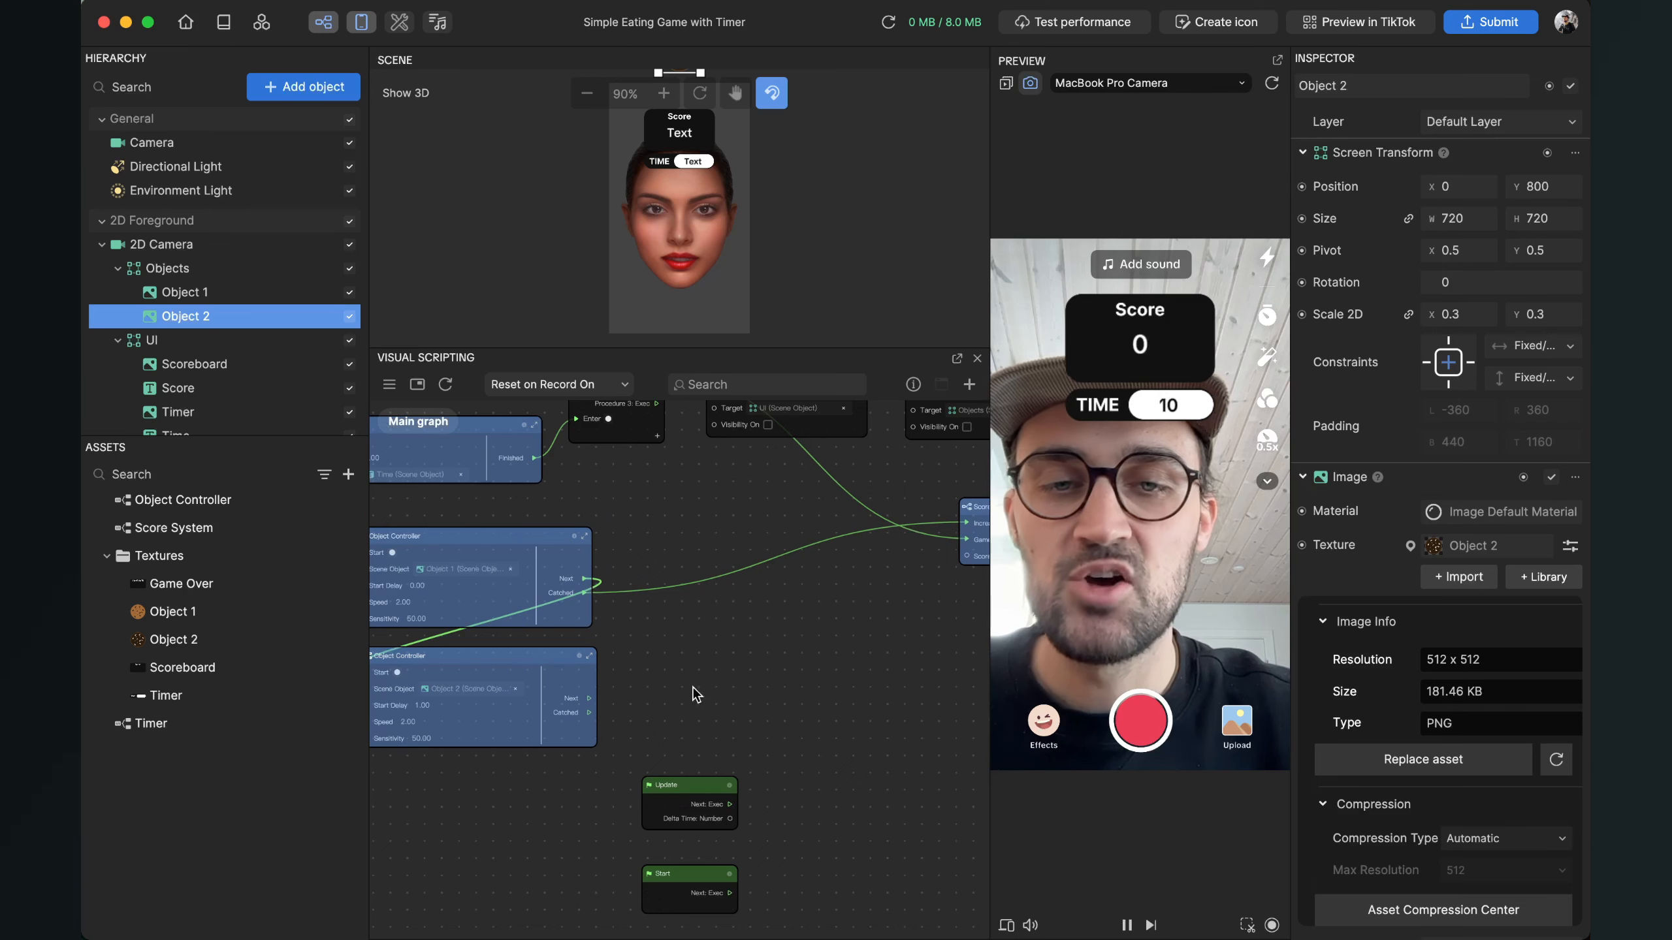
scroll(763, 693, right, 2)
drag(960, 531, 747, 575)
scroll(617, 617, up, 2)
drag(495, 740, 688, 559)
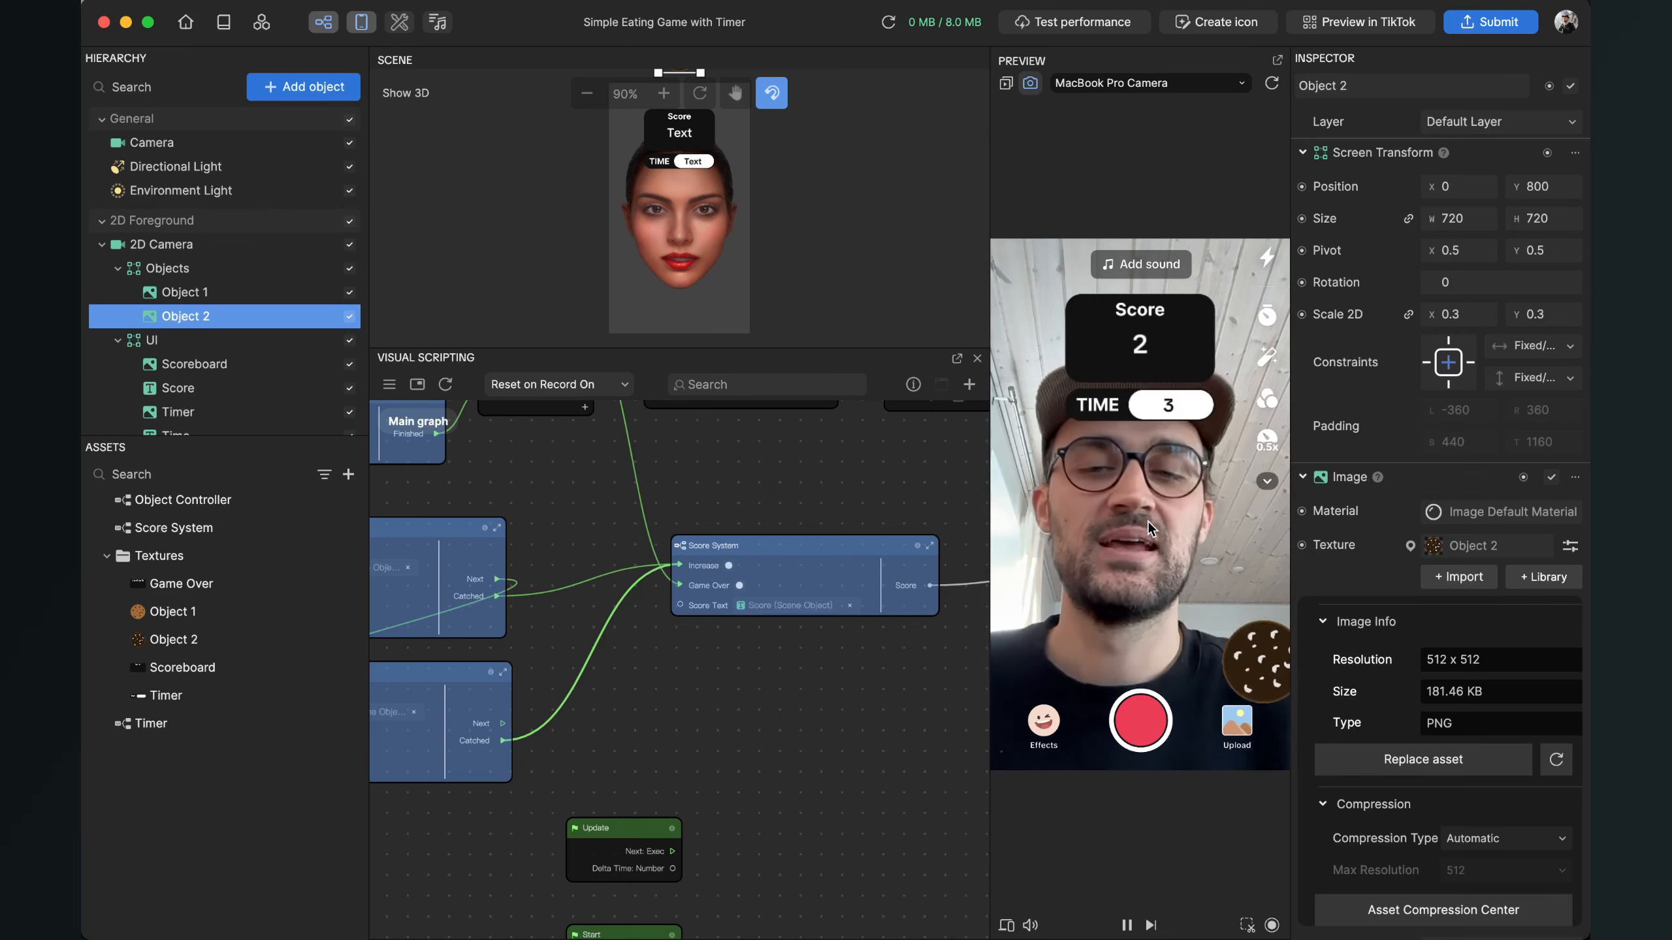
Step: Review both Object Controller nodes and reset the preview effect to test the game with two falling objects
middle_drag(643, 698, 994, 647)
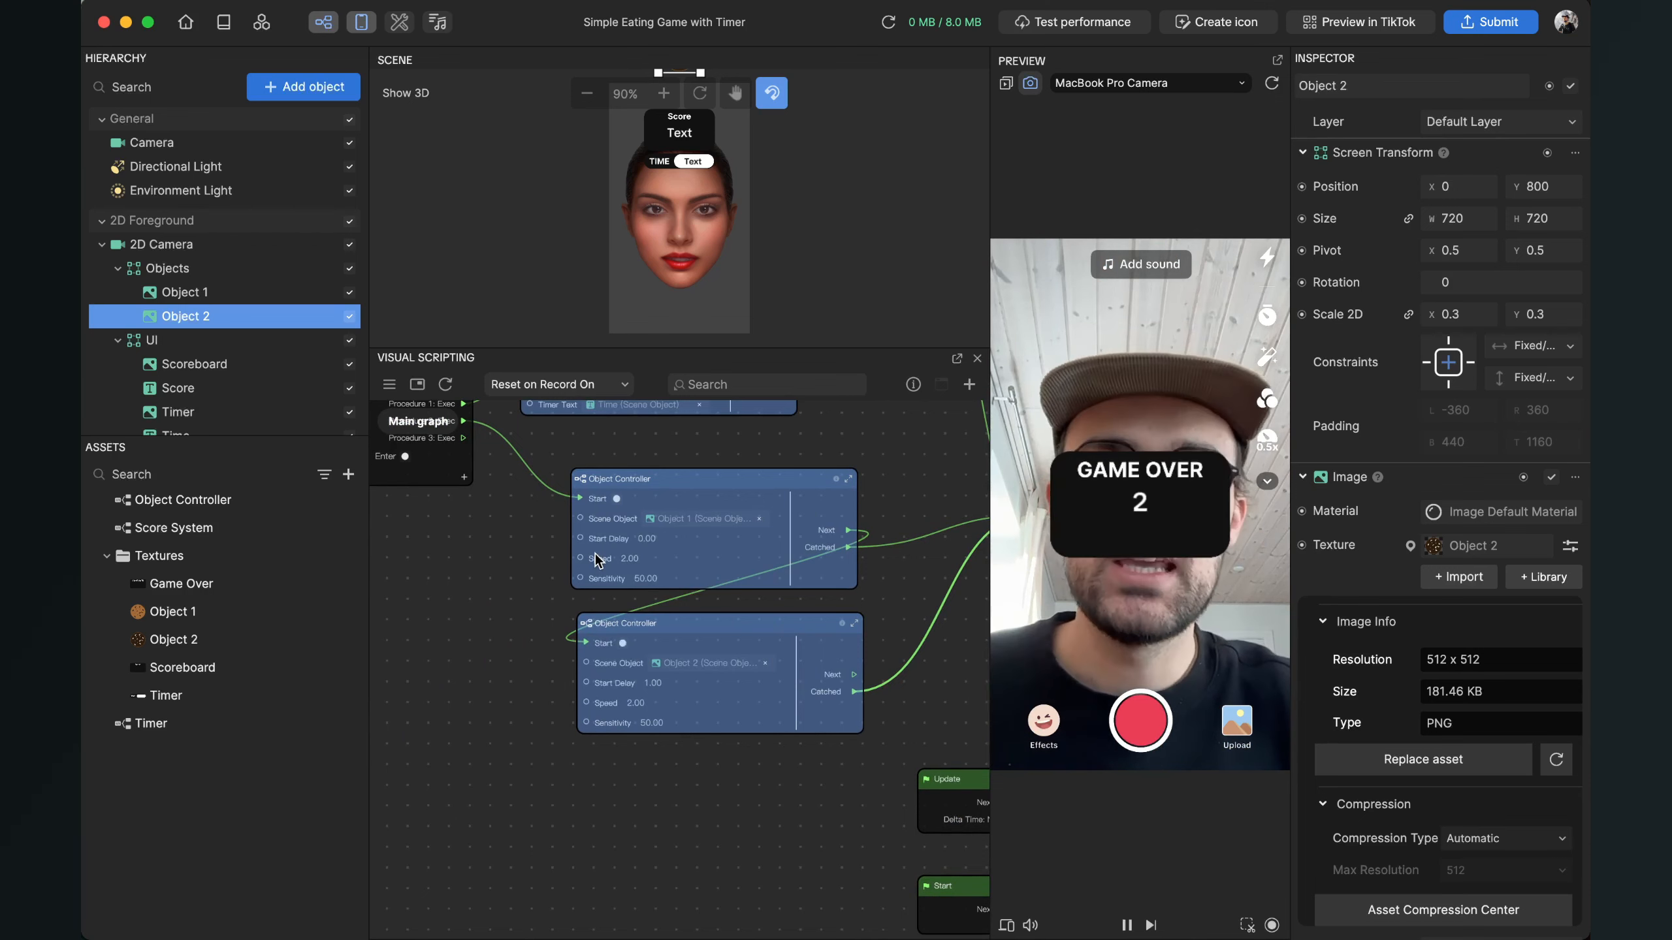
scroll(596, 554, up, 1)
scroll(547, 553, up, 5)
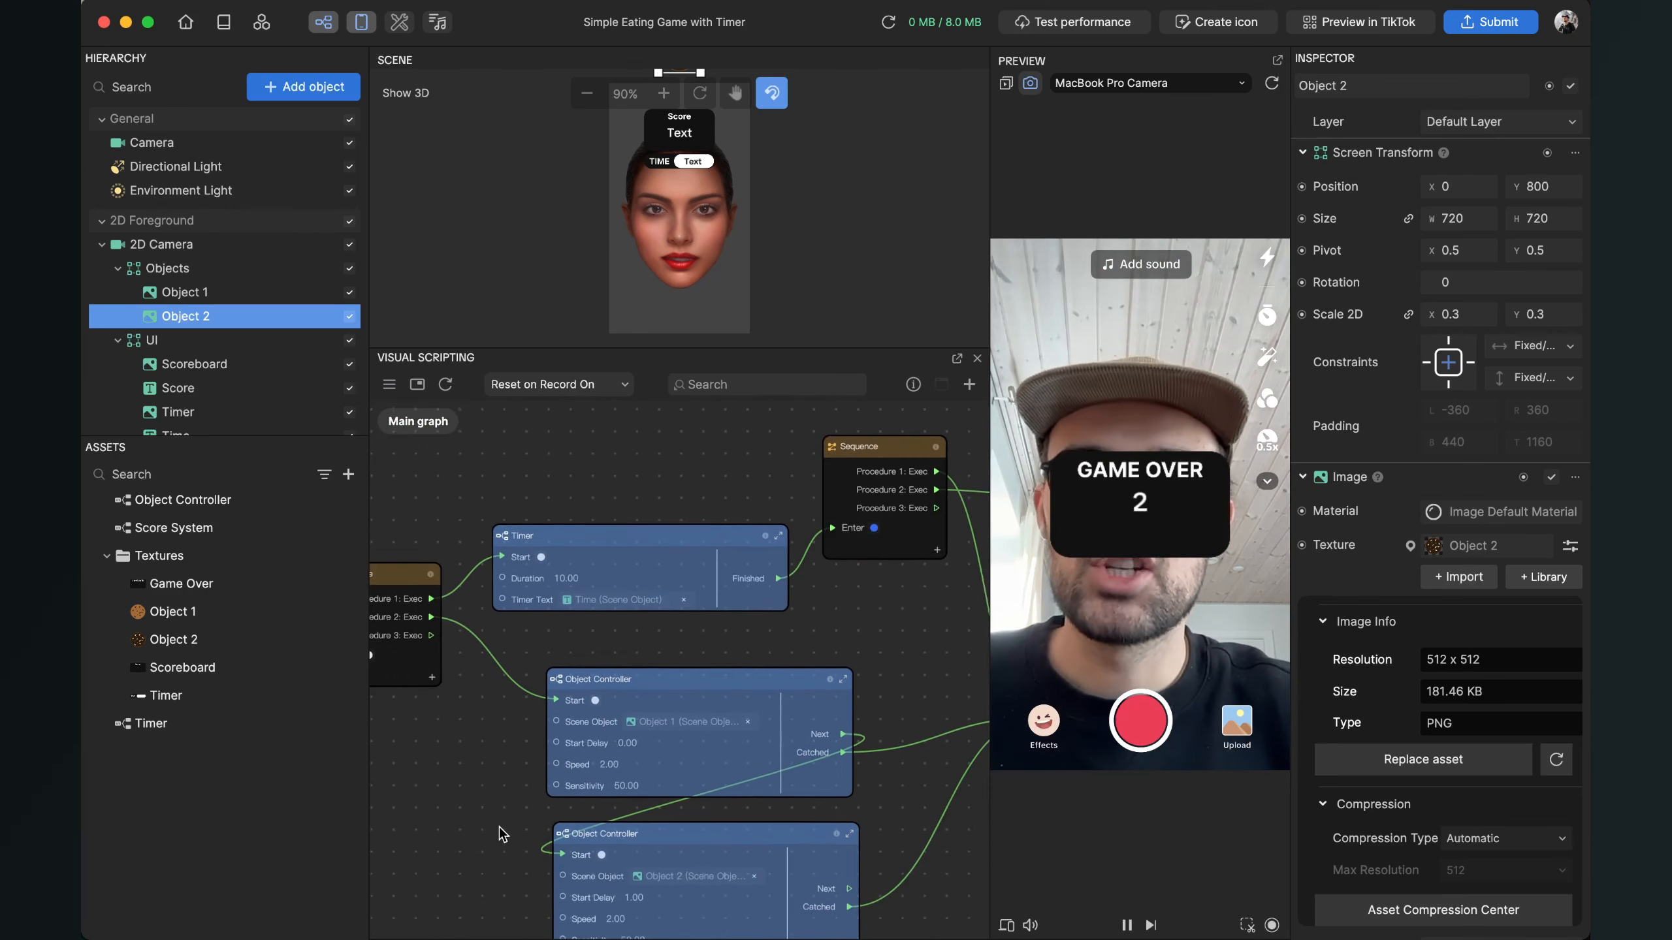
scroll(469, 675, down, 5)
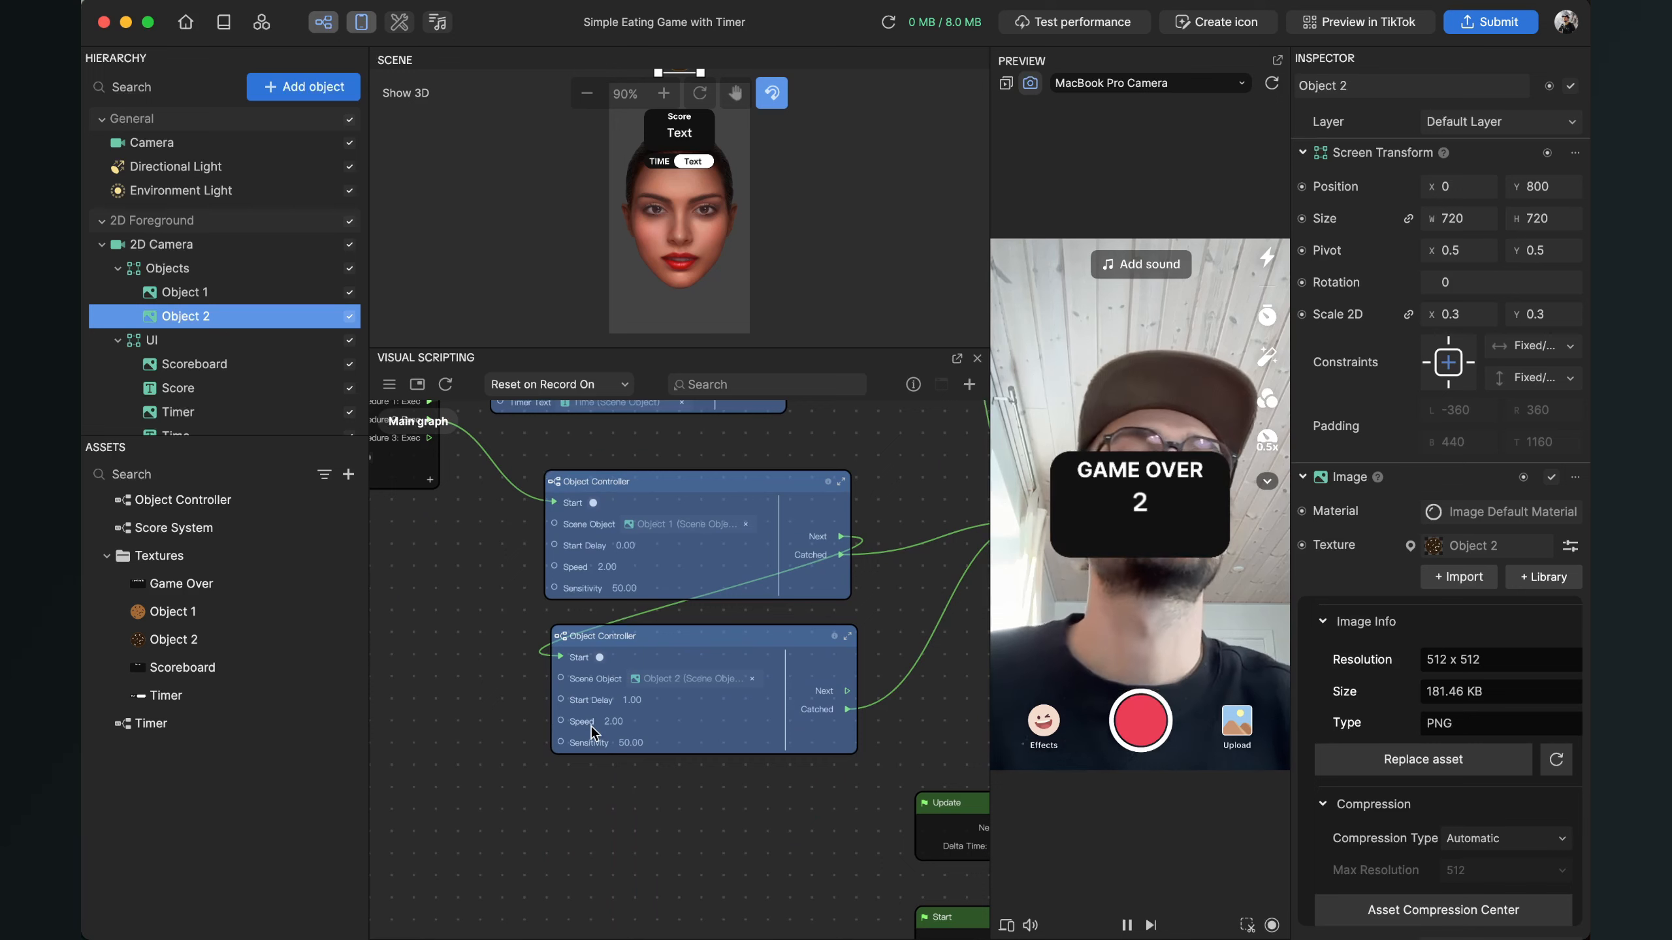
click(1271, 84)
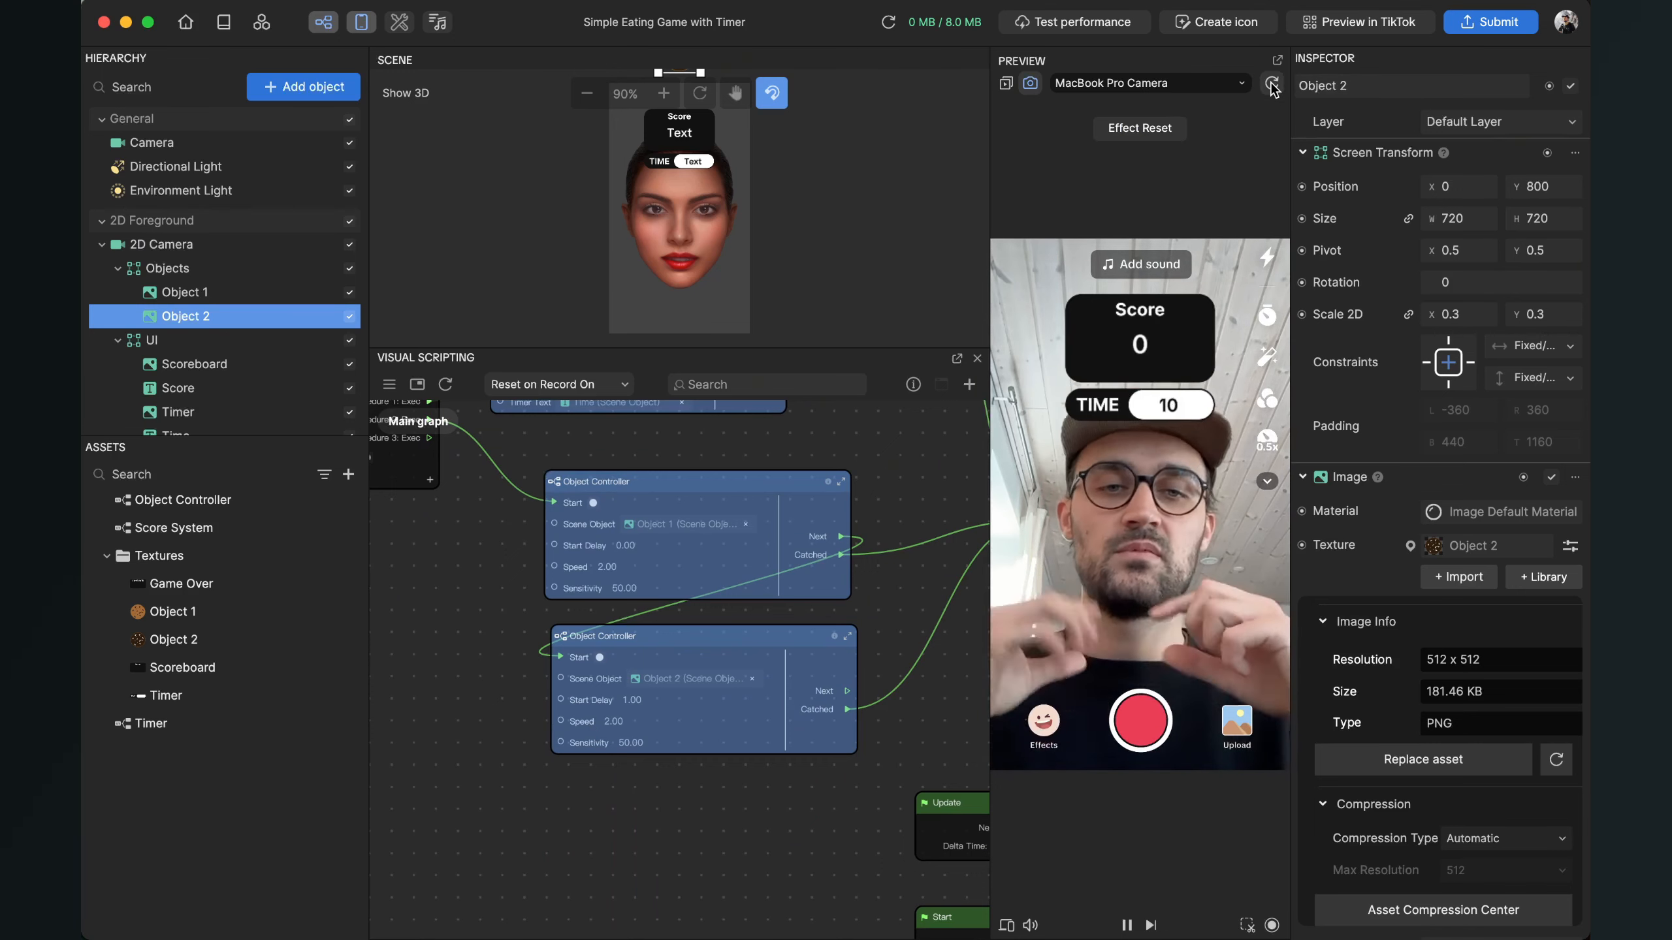